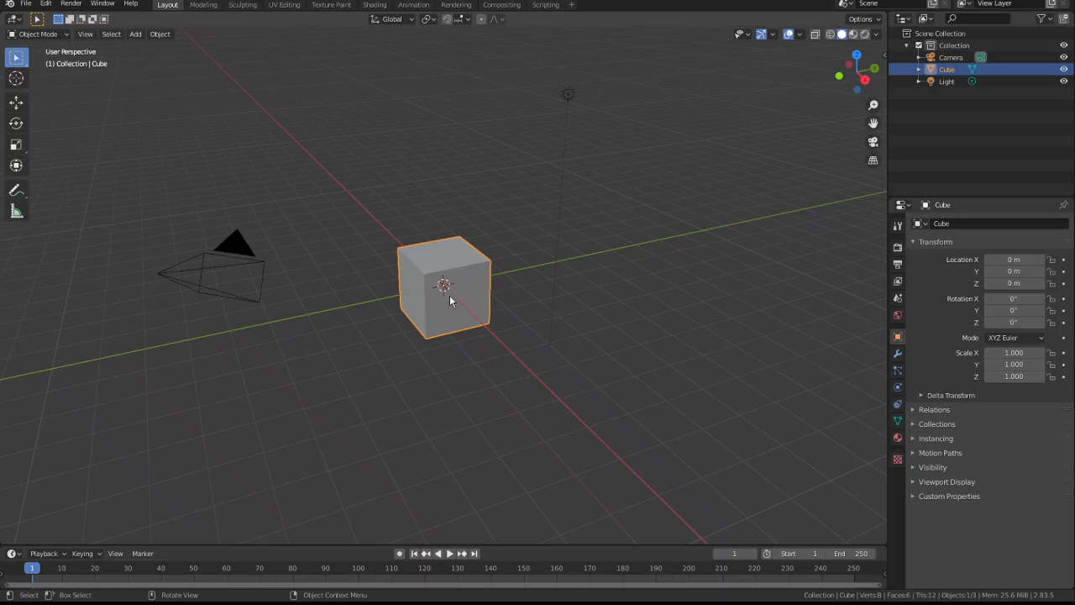
- Add a mesh circle and move it along the Y axis to about 2.2 m
{"action": "key", "text": "shift+a"}
{"action": "mouse_move", "coordinate": [450, 297]}
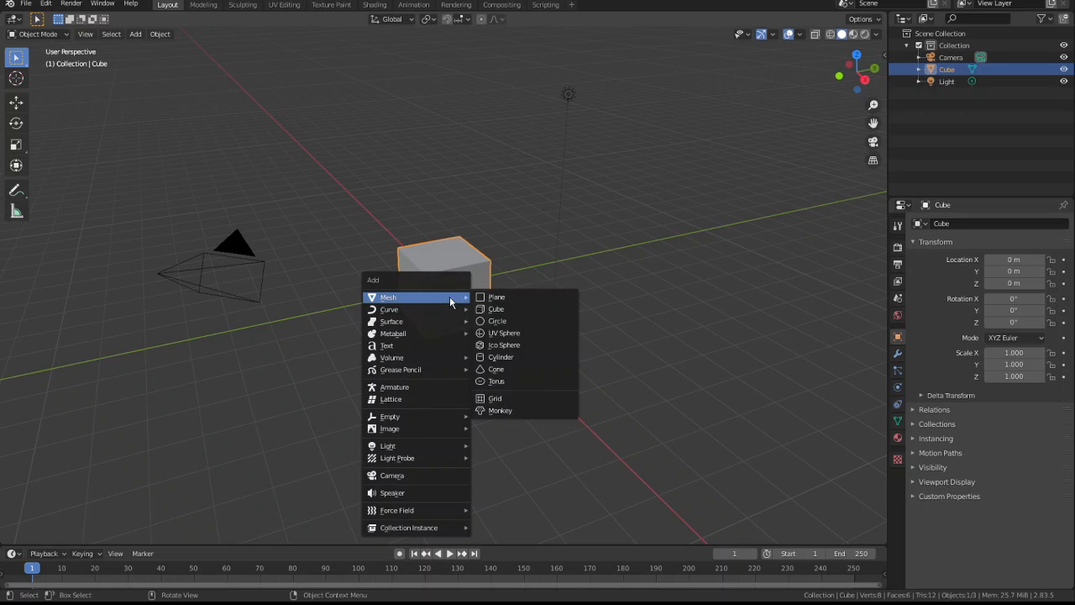
{"action": "left_click", "coordinate": [512, 324]}
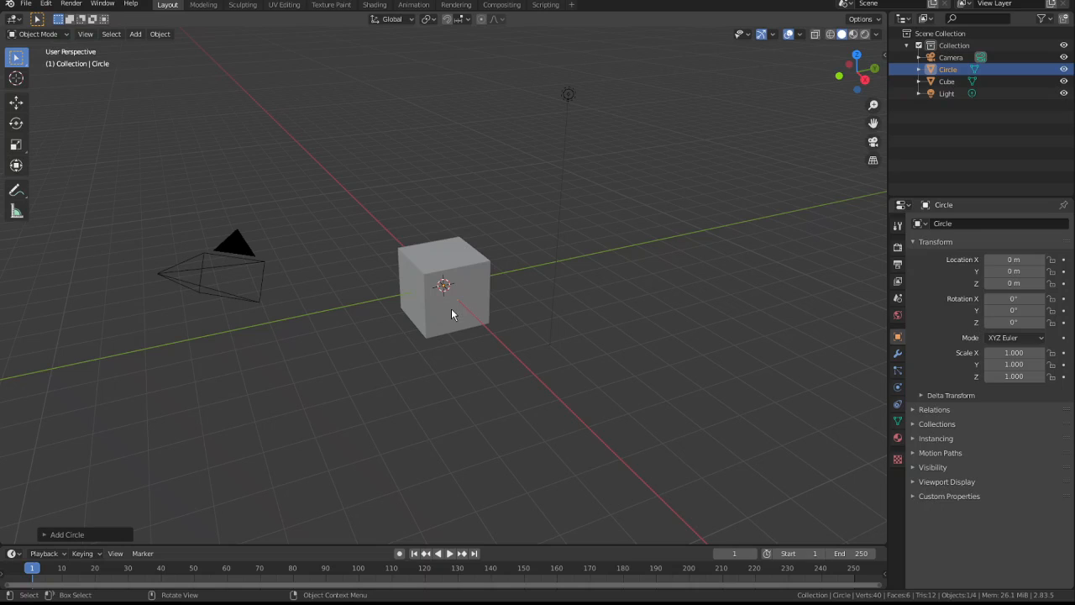
{"action": "key", "text": "g"}
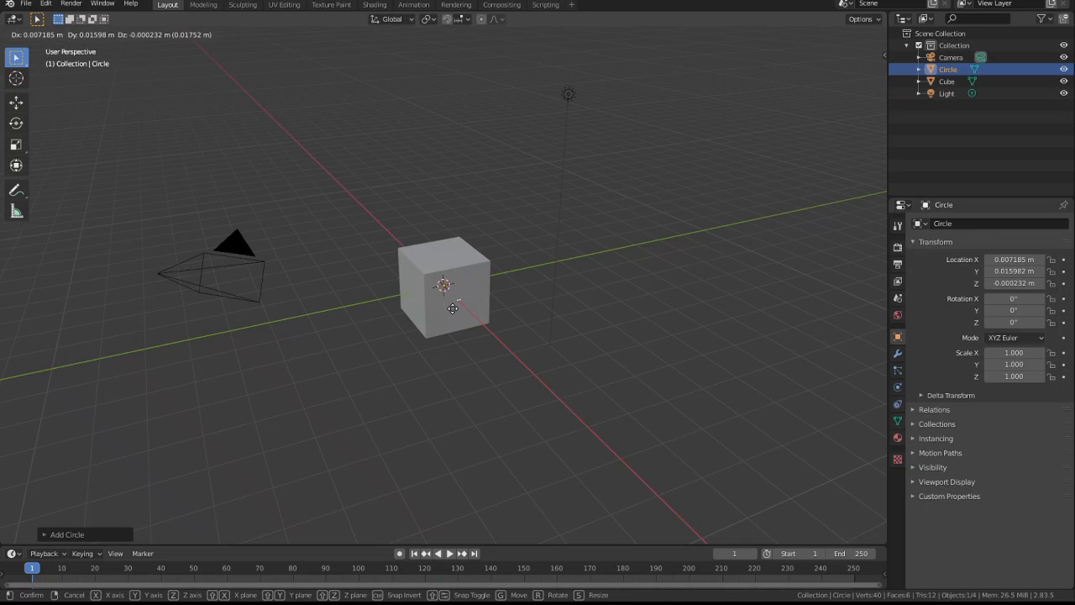
{"action": "key", "text": "y"}
{"action": "left_click", "coordinate": [518, 296]}
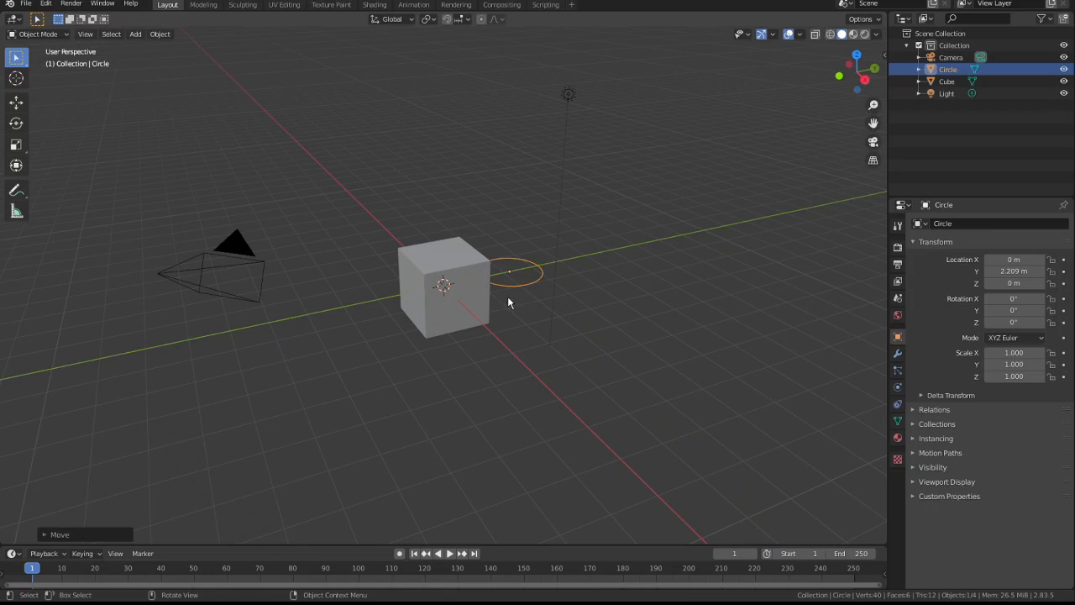
- Add a UV sphere and move it along the Y axis to about -1.25 m, beside the cube
{"action": "key", "text": "shift+a"}
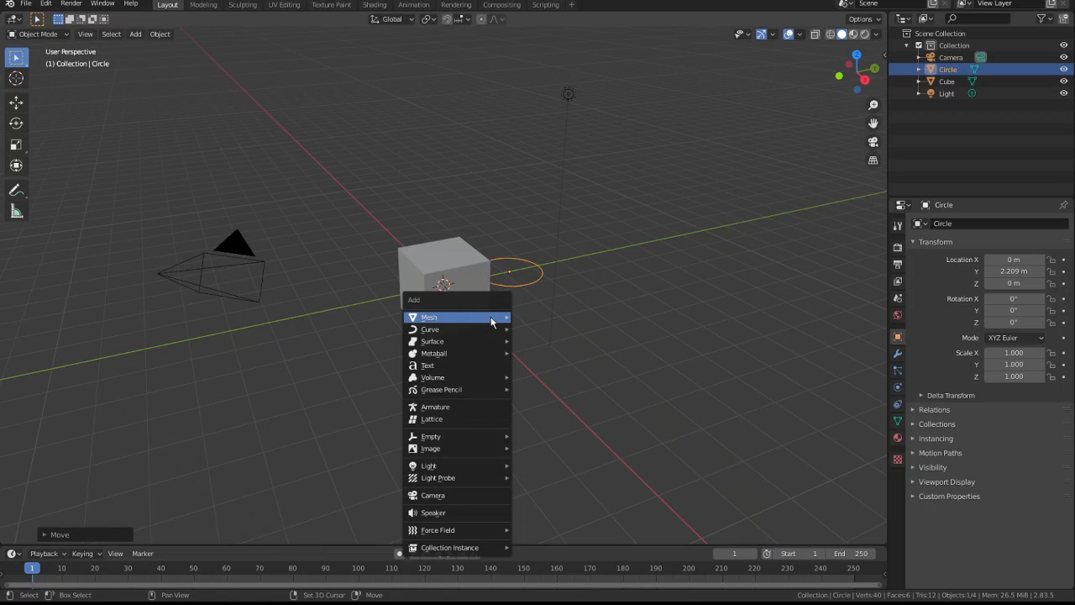
{"action": "mouse_move", "coordinate": [492, 317]}
{"action": "left_click", "coordinate": [556, 353]}
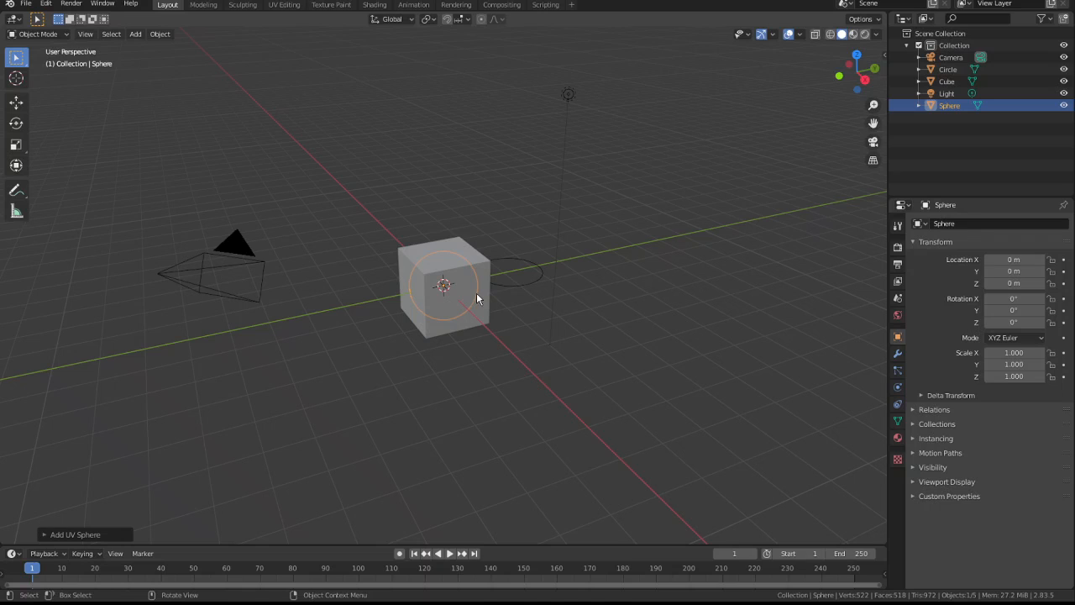
{"action": "key", "text": "g"}
{"action": "key", "text": "y"}
{"action": "left_click", "coordinate": [436, 303]}
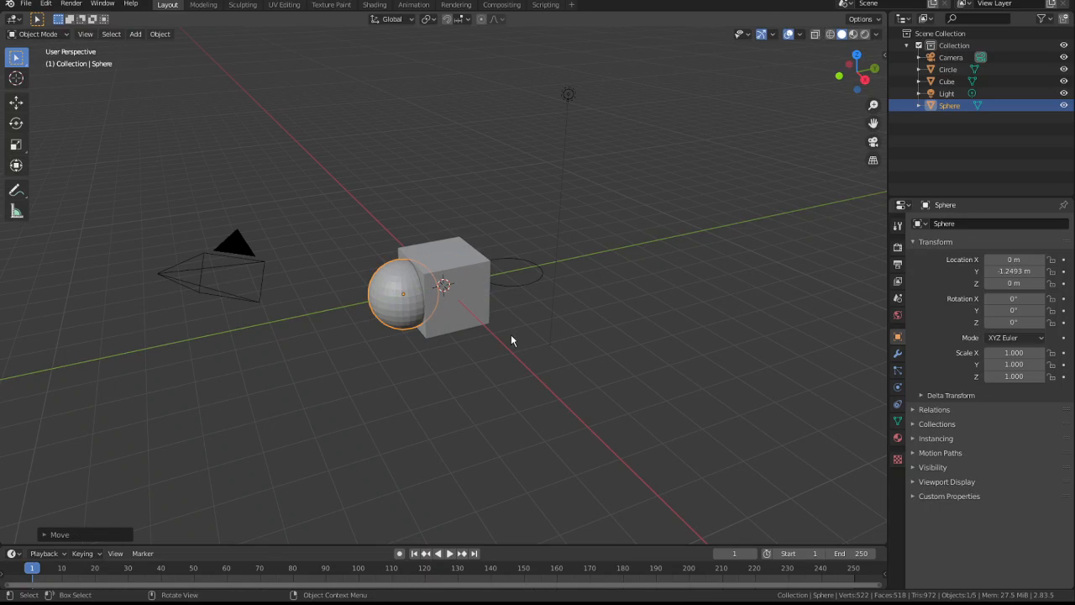
{"action": "left_click", "coordinate": [432, 356]}
{"action": "left_click", "coordinate": [446, 315]}
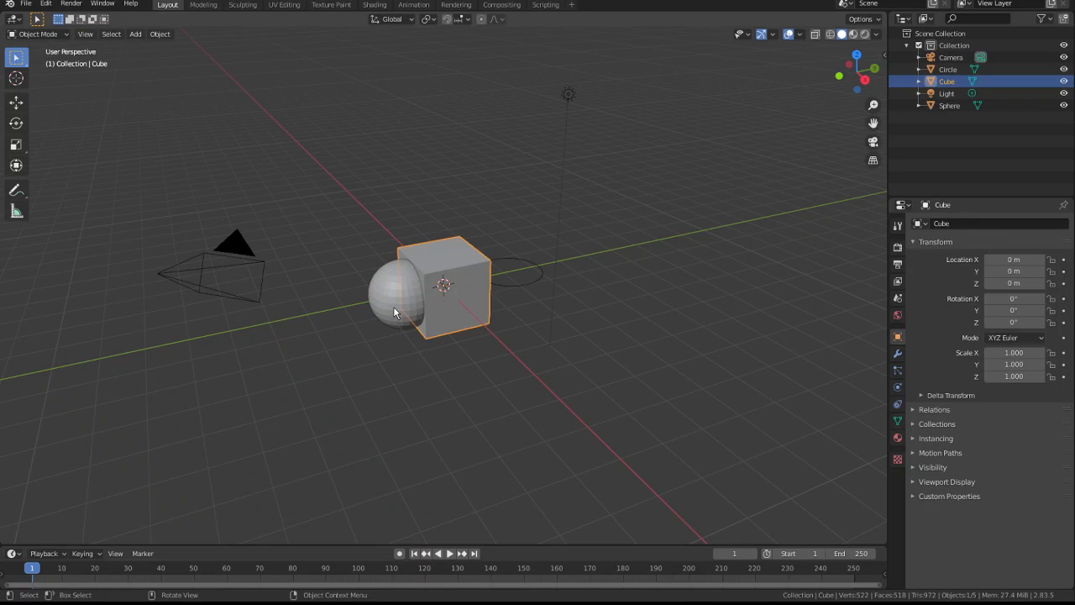
{"action": "left_click", "coordinate": [388, 308]}
{"action": "left_click", "coordinate": [430, 318]}
{"action": "left_click", "coordinate": [399, 315]}
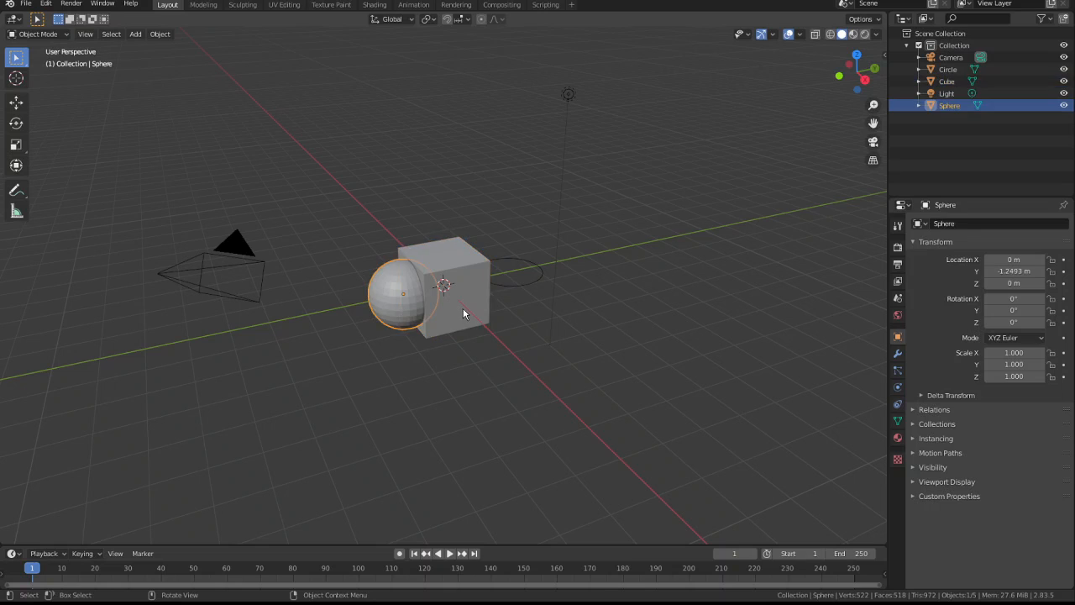
{"action": "left_click", "coordinate": [479, 307]}
- Delete the circle from the scene
{"action": "left_click", "coordinate": [528, 282]}
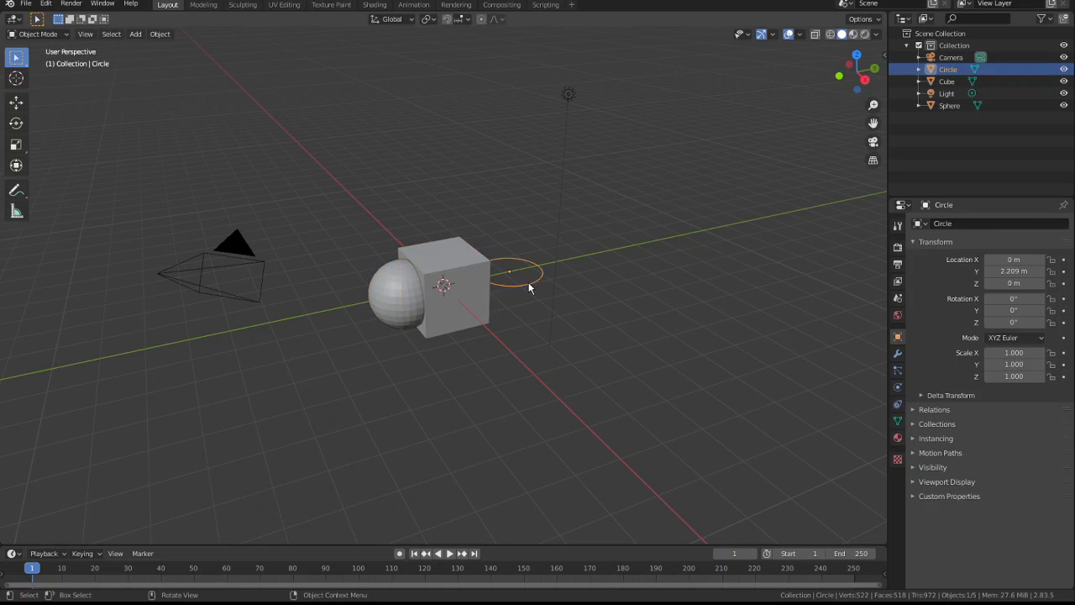
{"action": "key", "text": "x"}
{"action": "left_click", "coordinate": [529, 282]}
- Delete the UV sphere and select the cube again
{"action": "left_click", "coordinate": [412, 319]}
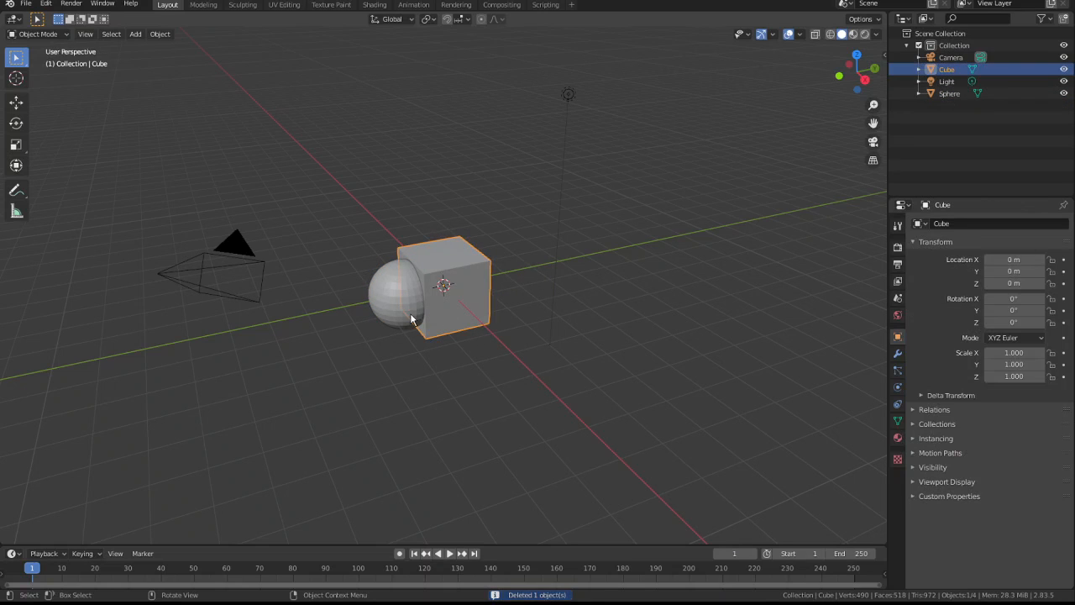
{"action": "left_click", "coordinate": [408, 317]}
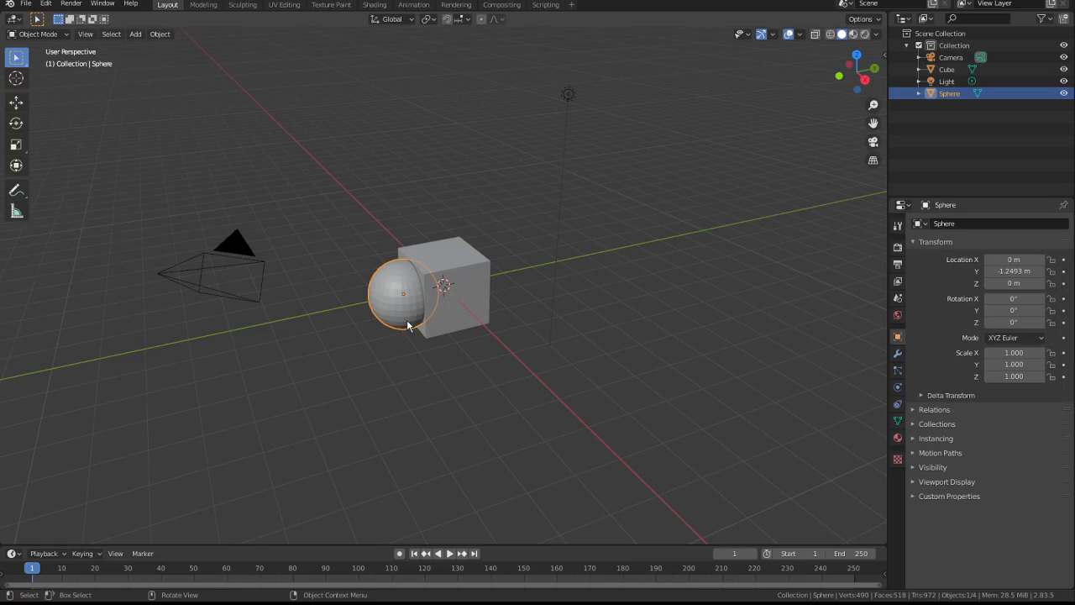
{"action": "left_click", "coordinate": [513, 238]}
{"action": "left_click", "coordinate": [391, 318]}
{"action": "key", "text": "x"}
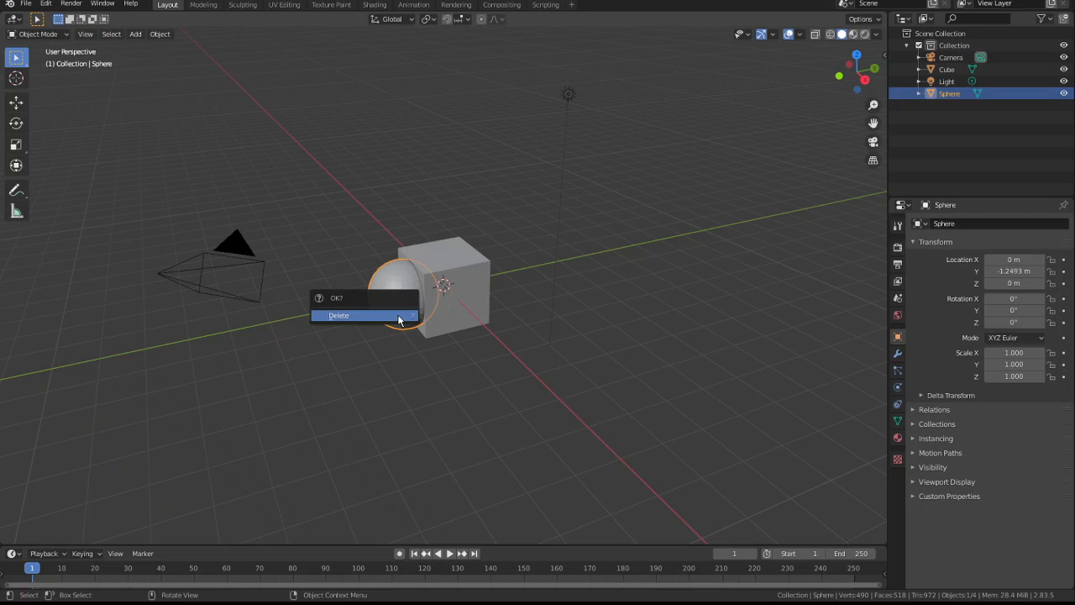
{"action": "left_click", "coordinate": [401, 318]}
{"action": "left_click", "coordinate": [445, 317]}
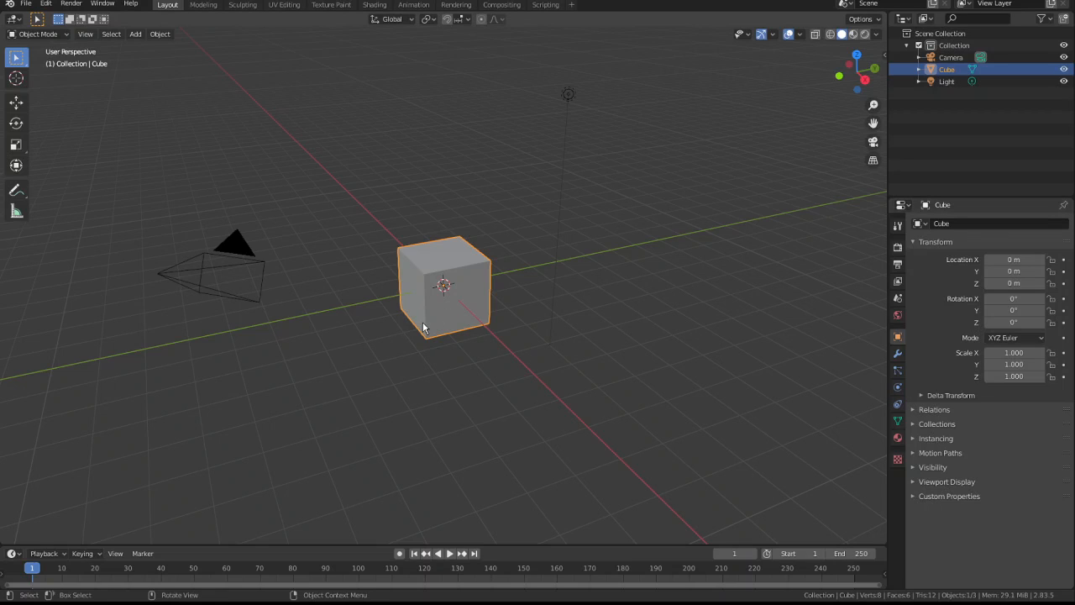
- Enable Rigid Body physics on the cube and keep its type as Active
{"action": "left_click", "coordinate": [898, 388]}
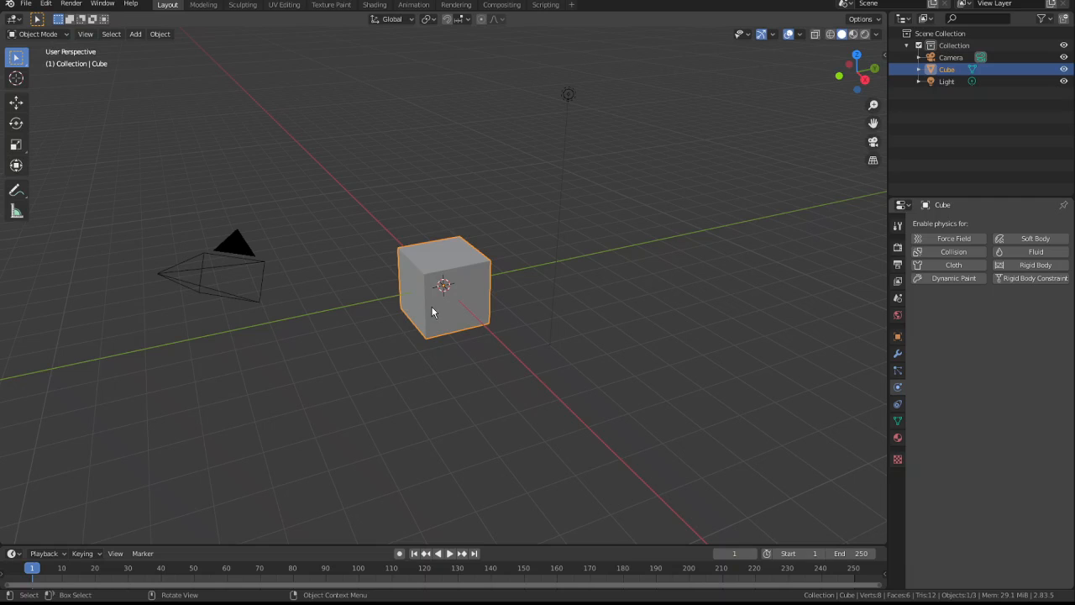
{"action": "left_click", "coordinate": [1024, 268]}
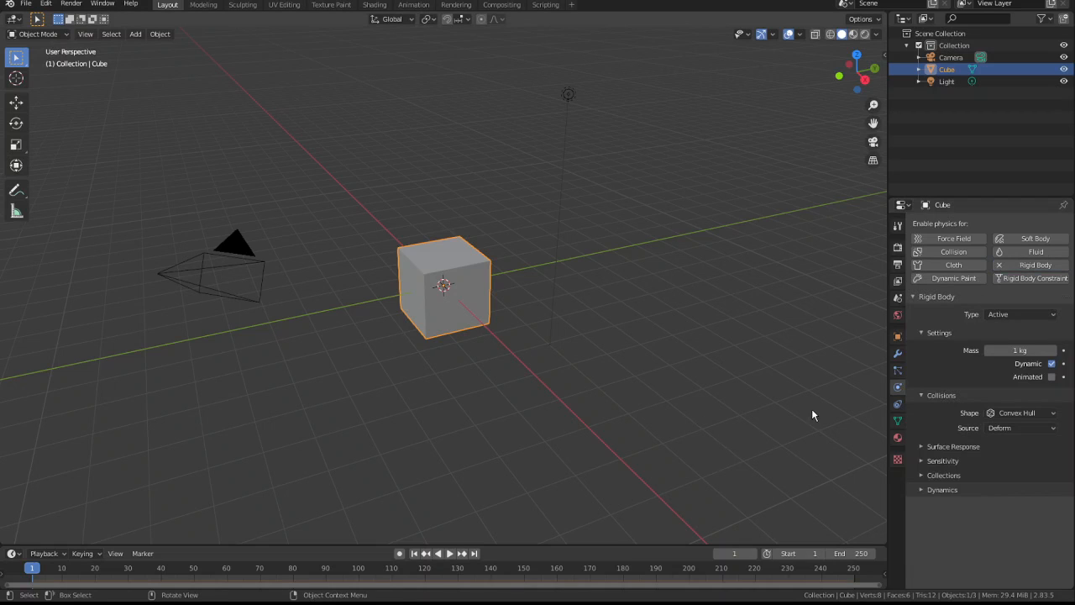
{"action": "left_click", "coordinate": [995, 316]}
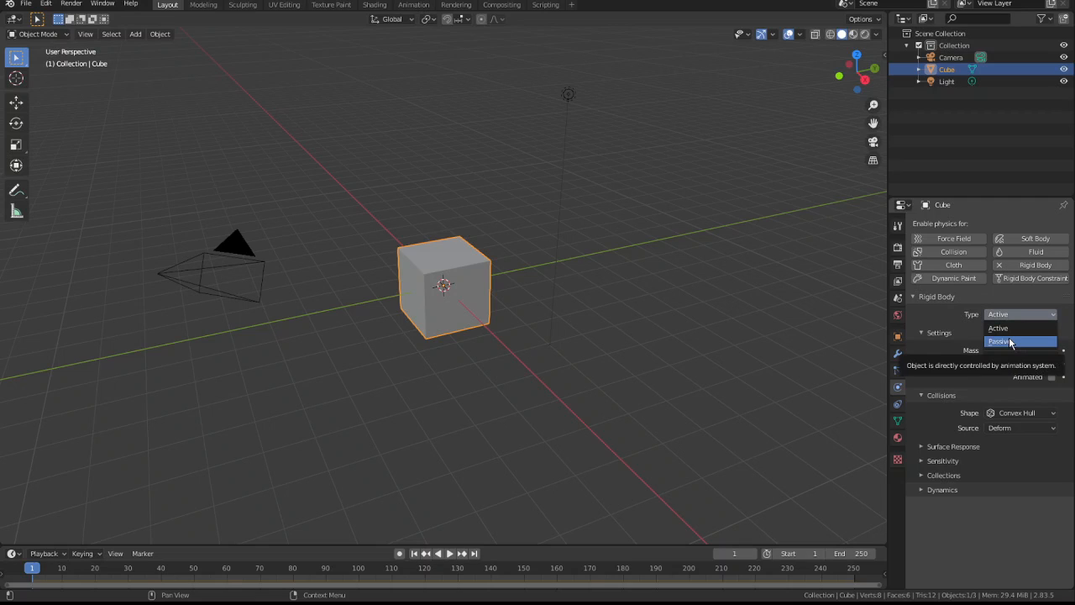
{"action": "left_click", "coordinate": [1009, 298]}
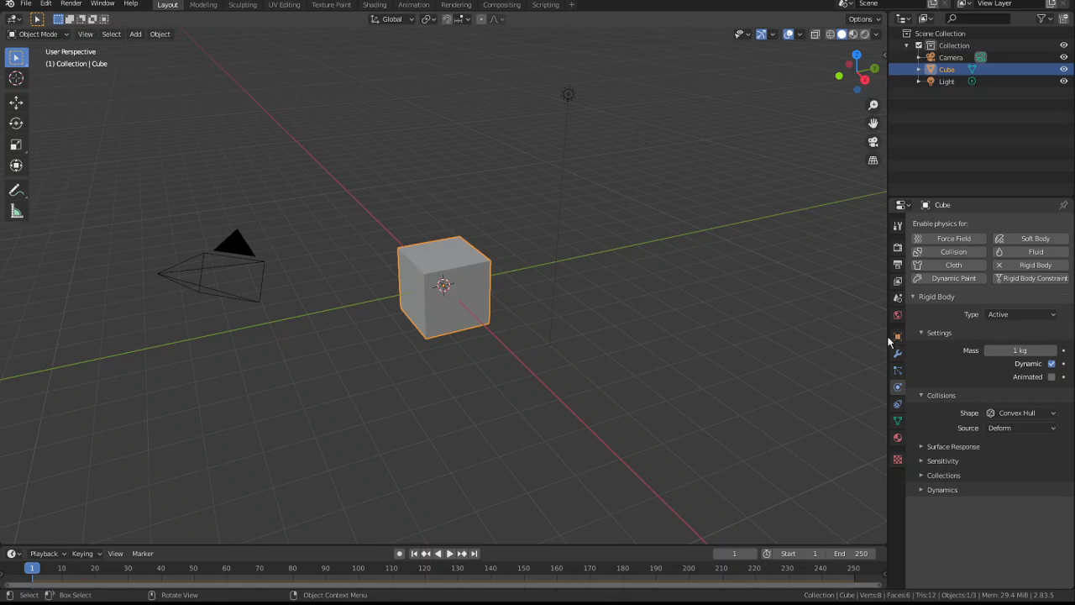
{"action": "left_click", "coordinate": [1016, 317]}
- Set the collision shape of the cube's rigid body to Box
{"action": "left_click", "coordinate": [1012, 419]}
{"action": "left_click", "coordinate": [1015, 412]}
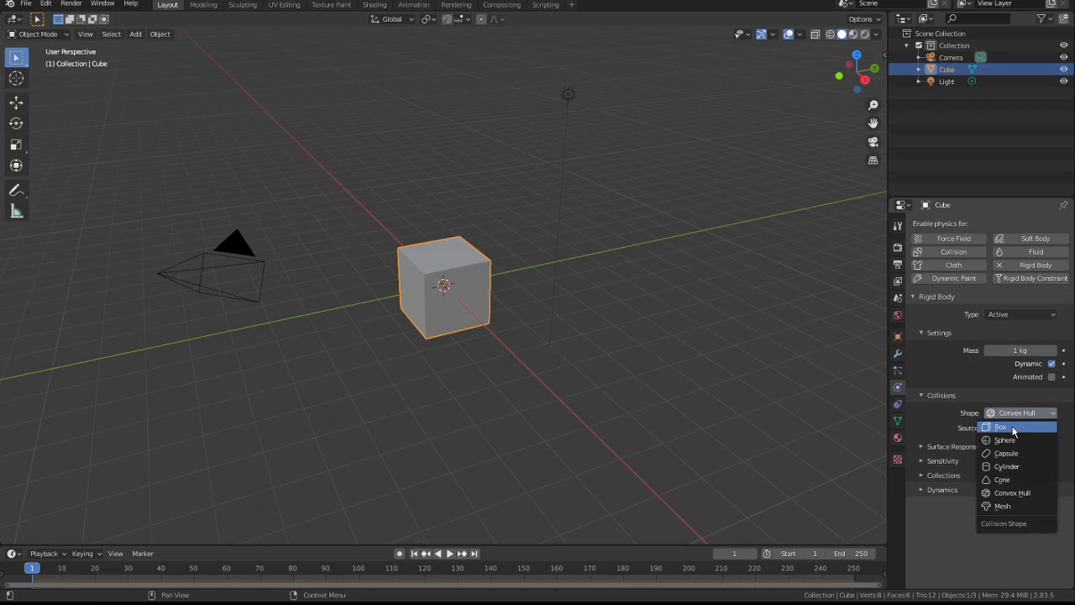
{"action": "left_click", "coordinate": [1015, 425]}
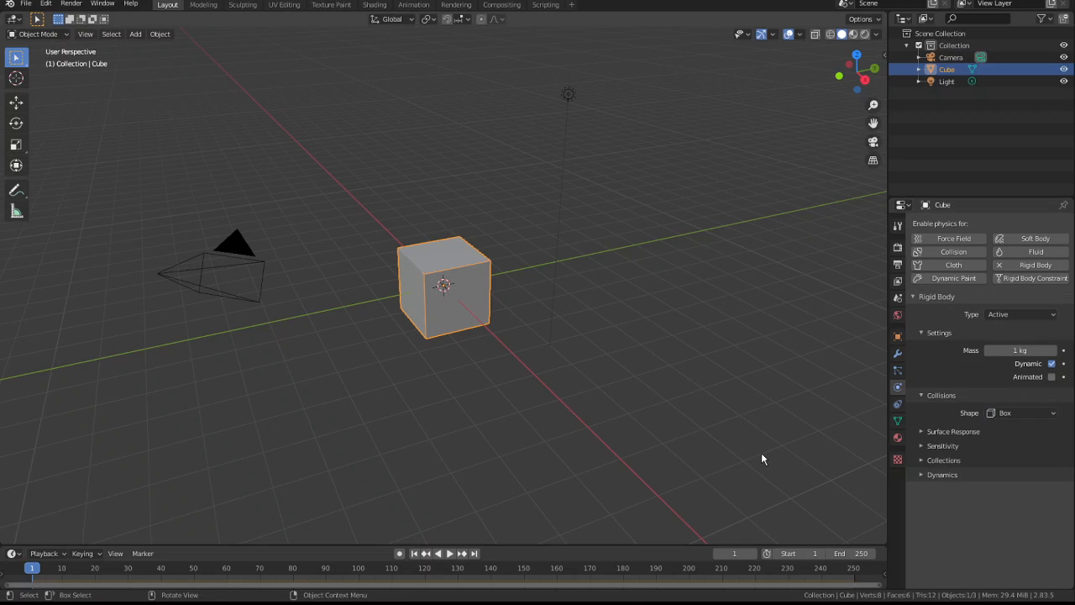
{"action": "left_click", "coordinate": [1040, 414]}
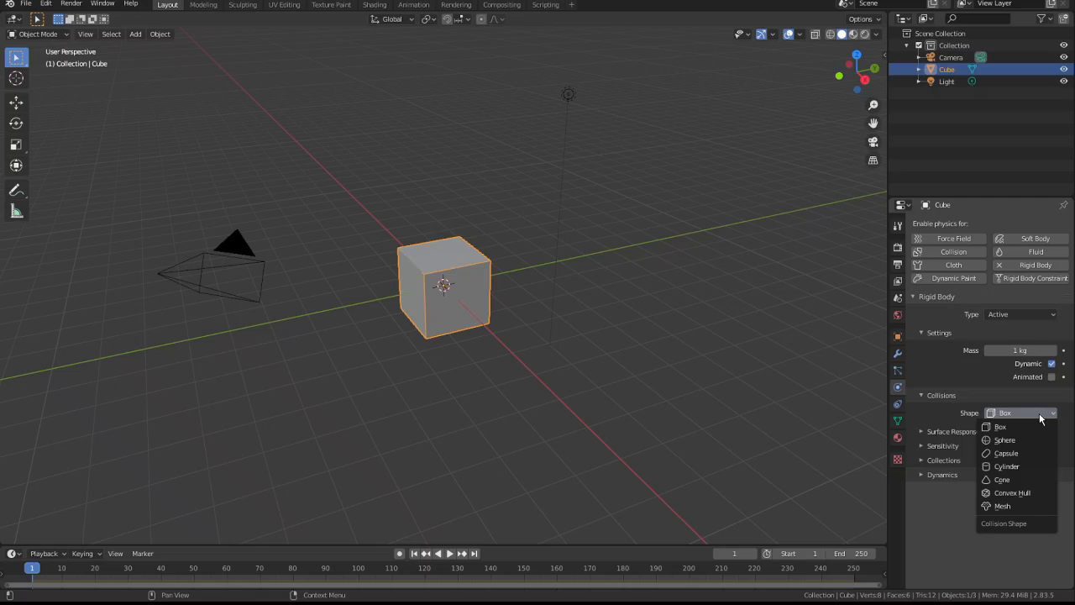
{"action": "left_click", "coordinate": [1012, 414]}
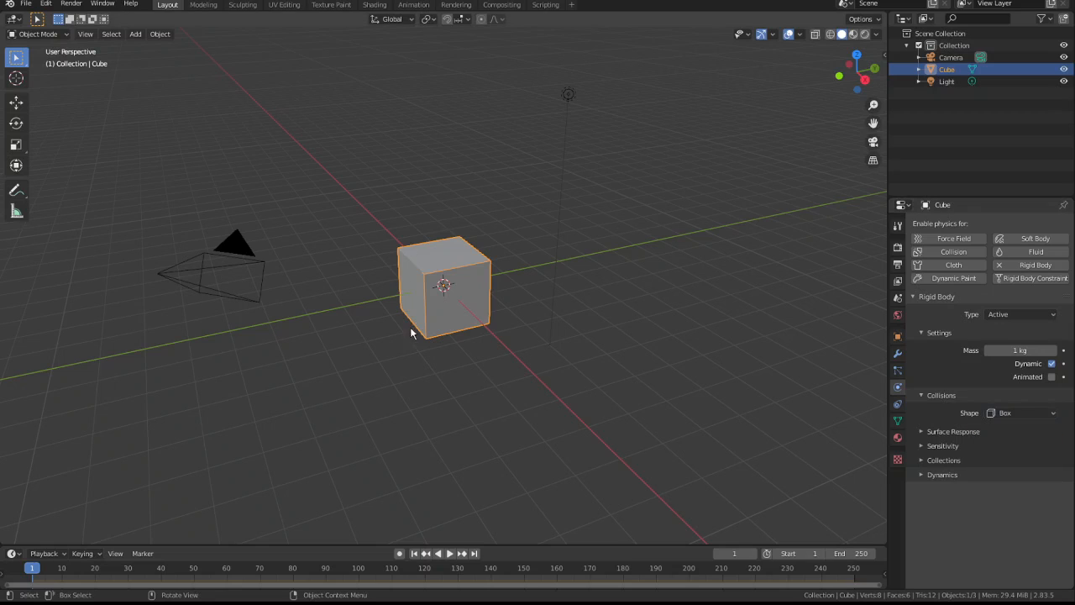
{"action": "left_click", "coordinate": [1021, 414]}
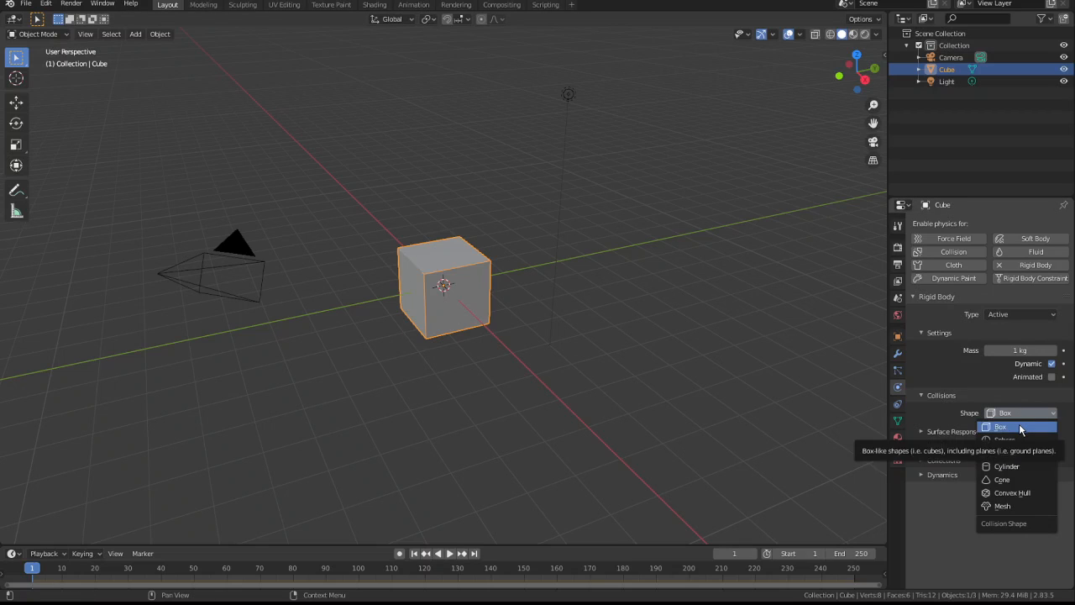
{"action": "left_click", "coordinate": [1019, 425]}
- Examine the rigid body's Surface Response, Sensitivity and Collections settings, collapsing each section again
{"action": "left_click", "coordinate": [921, 432]}
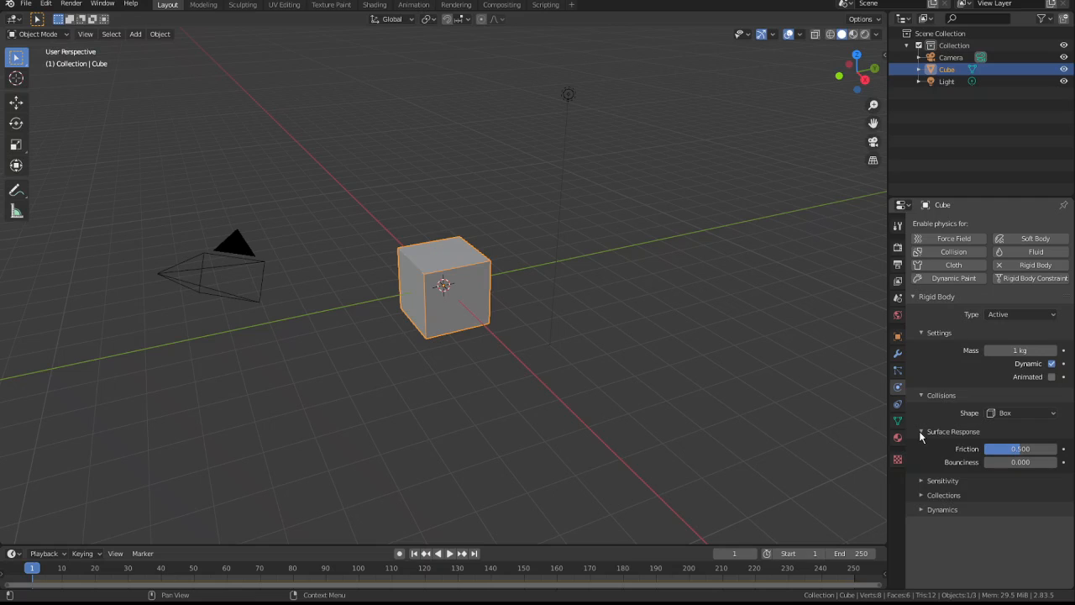
{"action": "left_click", "coordinate": [919, 431]}
{"action": "left_click", "coordinate": [921, 446]}
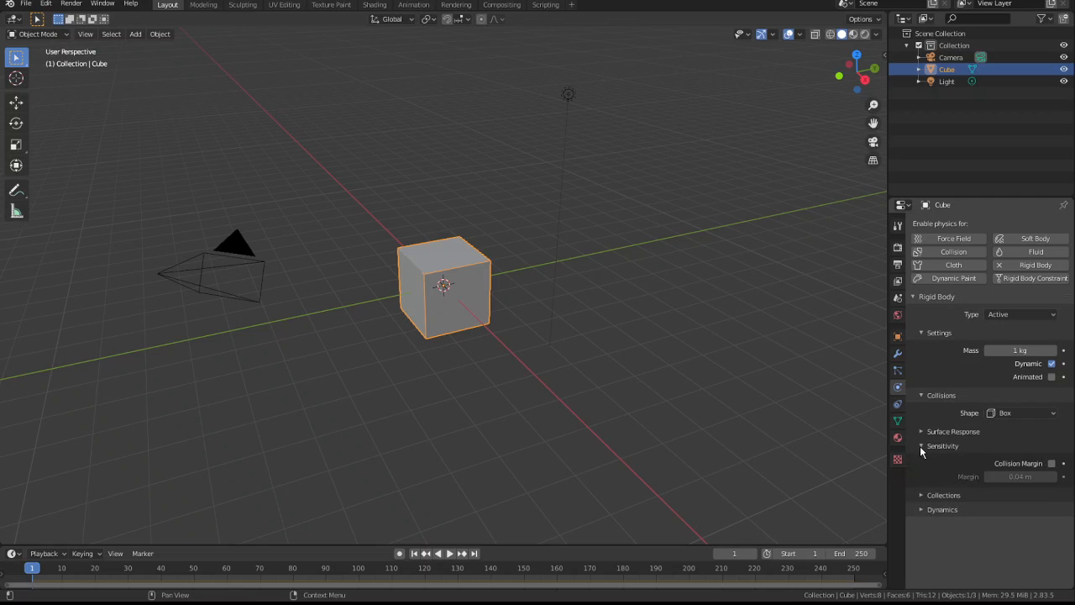
{"action": "left_click", "coordinate": [920, 448]}
{"action": "left_click", "coordinate": [921, 460]}
{"action": "left_click", "coordinate": [921, 461]}
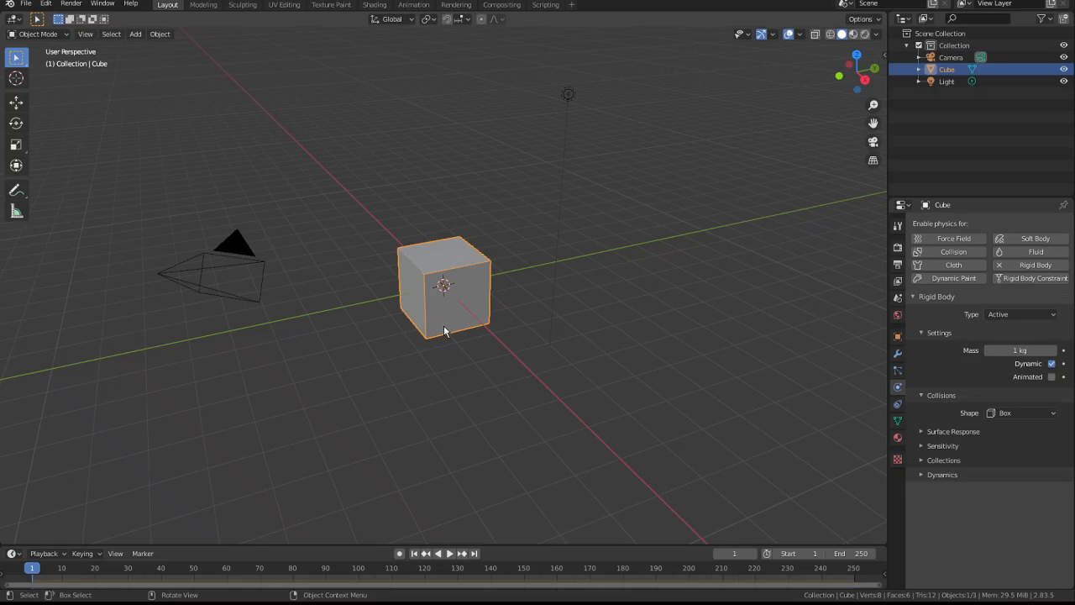
- Play the cube's rigid body simulation and stop it at about frame 48
{"action": "key", "text": "space"}
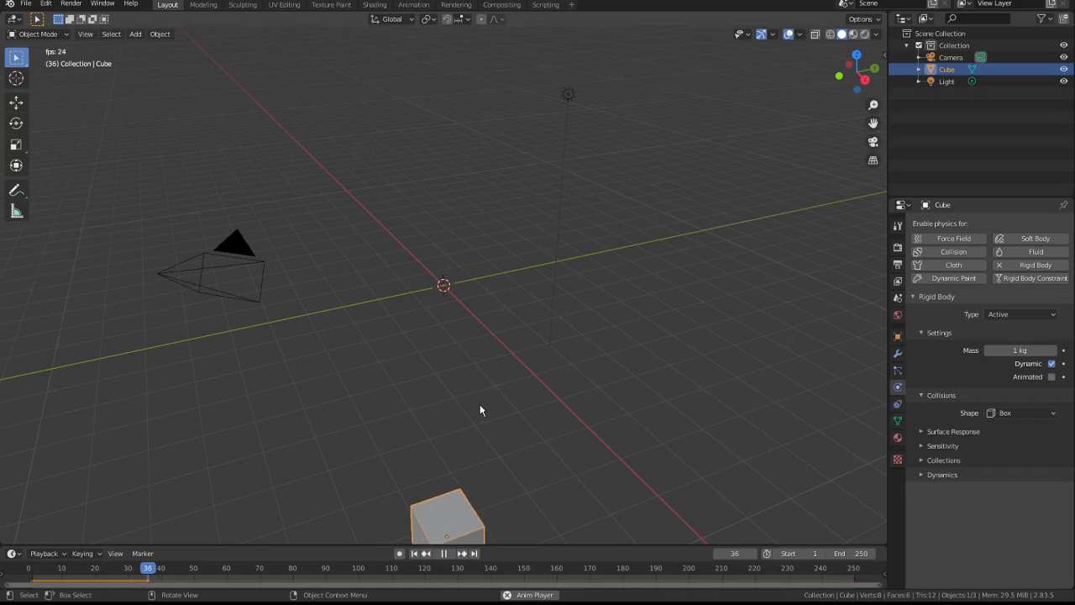
{"action": "key", "text": "space"}
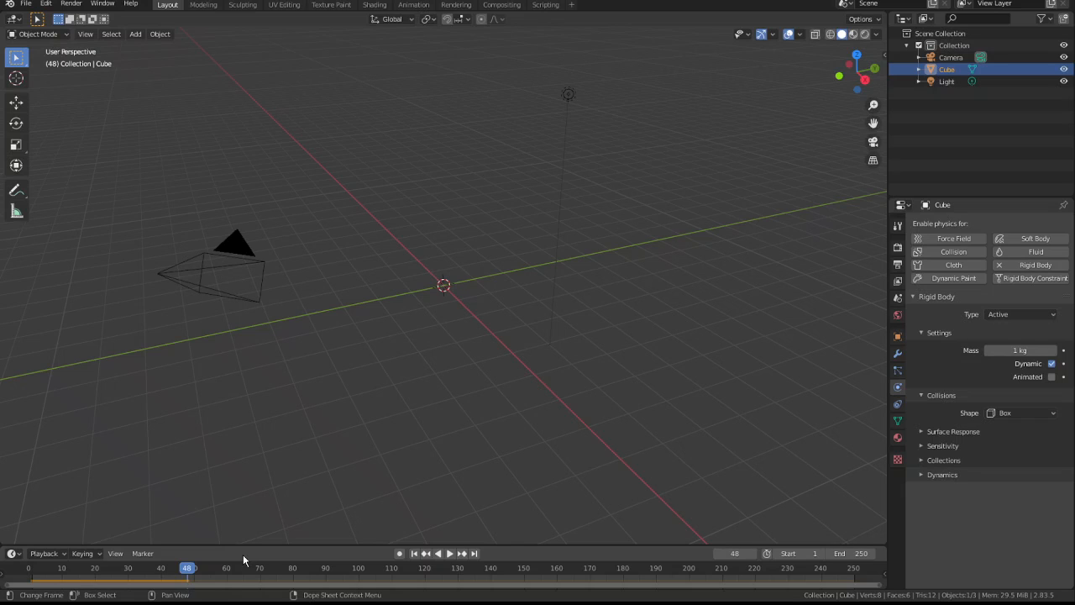
- Turn on the Screencast Keys overlay in the 3D viewport and collapse its settings
{"action": "key", "text": "n"}
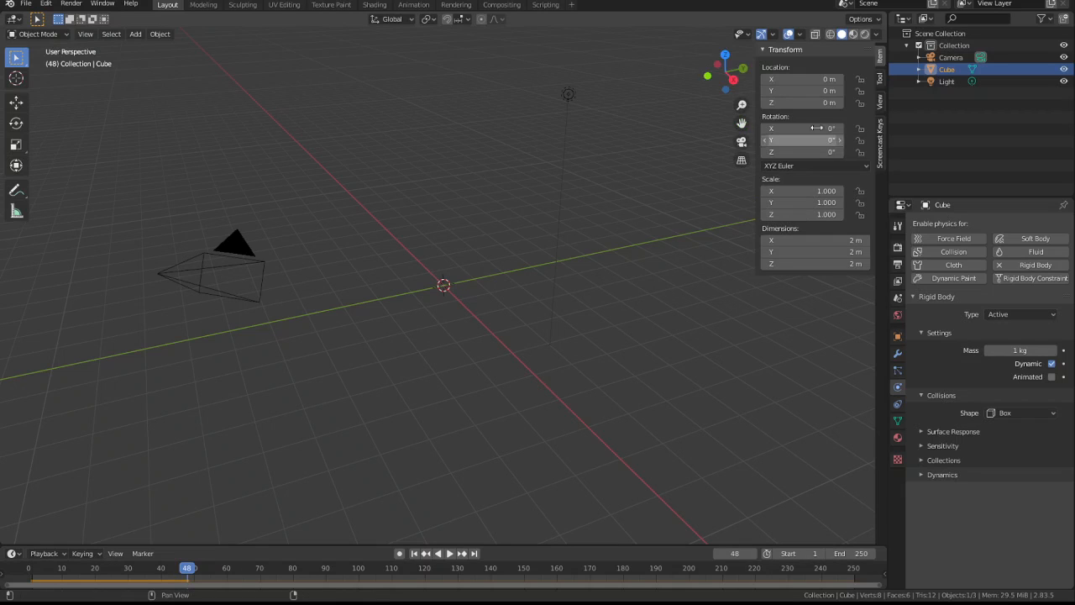
{"action": "left_click", "coordinate": [881, 147]}
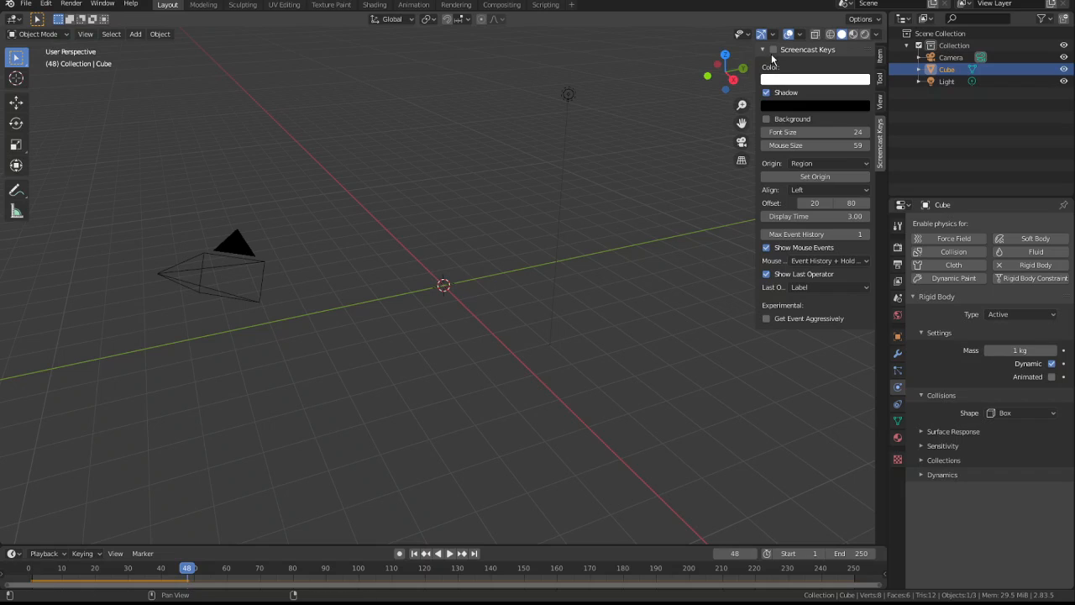
{"action": "left_click", "coordinate": [774, 49]}
{"action": "left_click", "coordinate": [762, 49]}
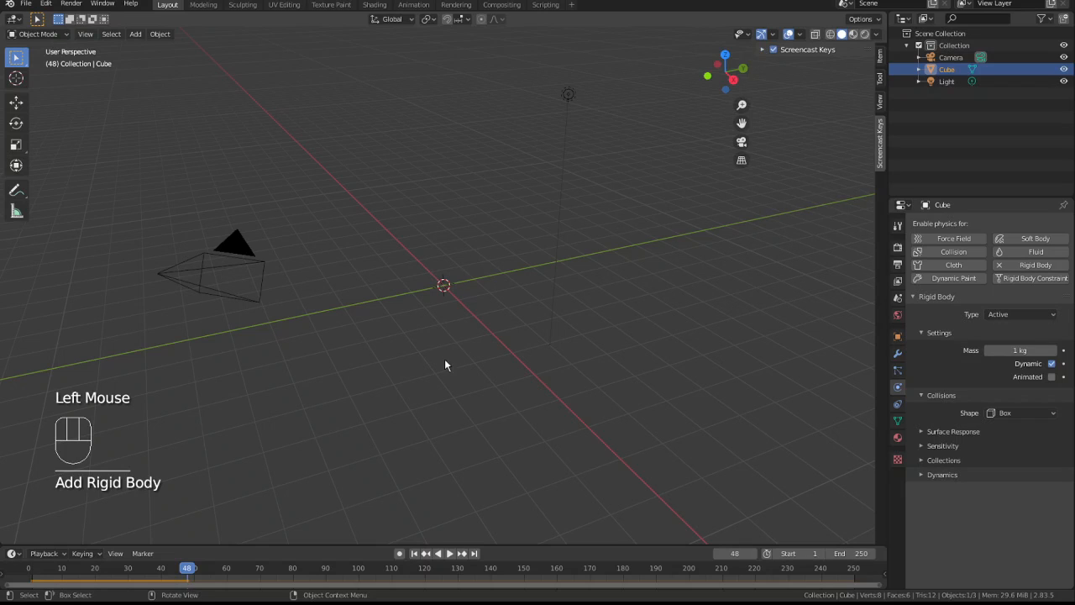
- Replay the falling cube from frame 1 to about frame 50 and return the timeline to the first frame
{"action": "key", "text": "shift+Left"}
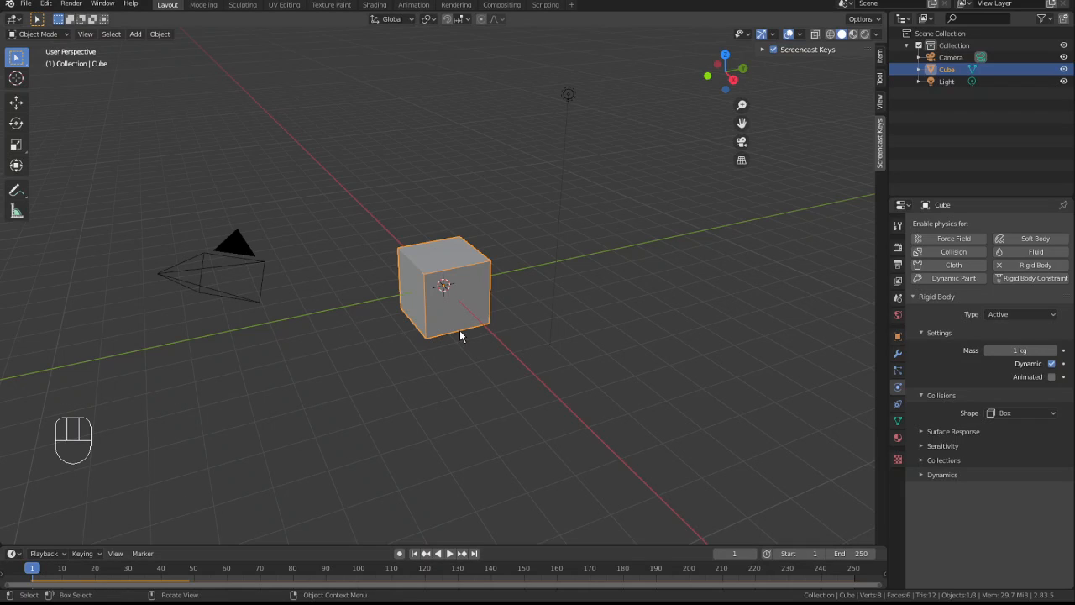
{"action": "key", "text": "space"}
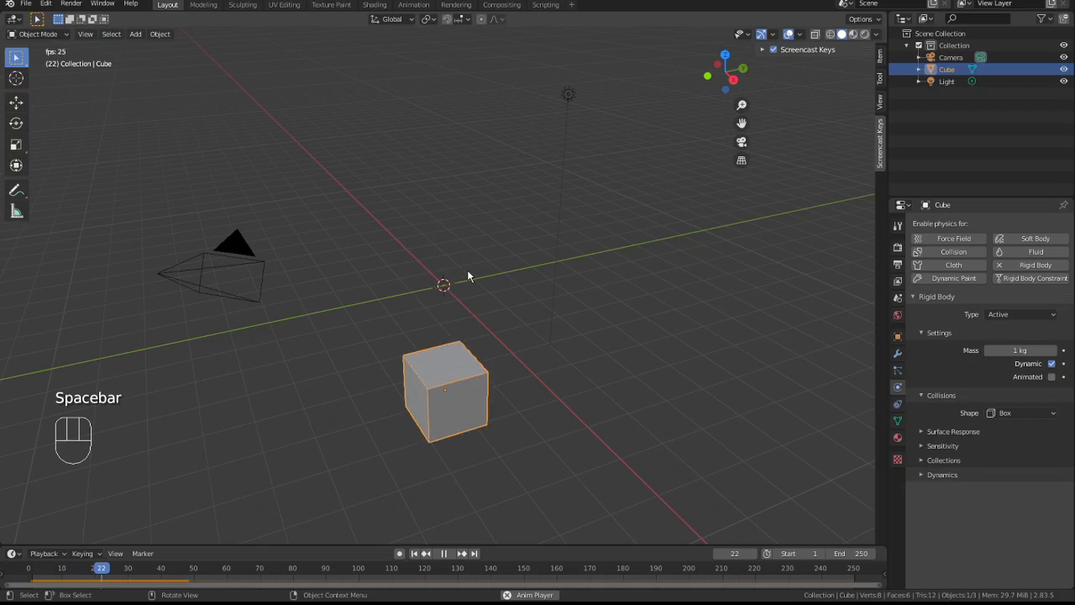
{"action": "key", "text": "space"}
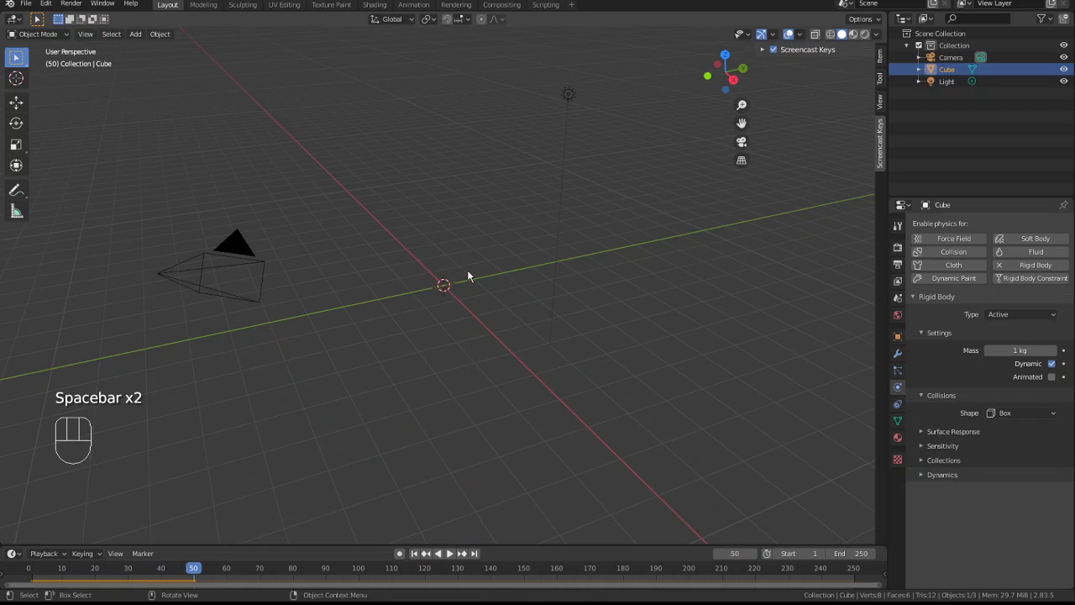
{"action": "key", "text": "shift+Left"}
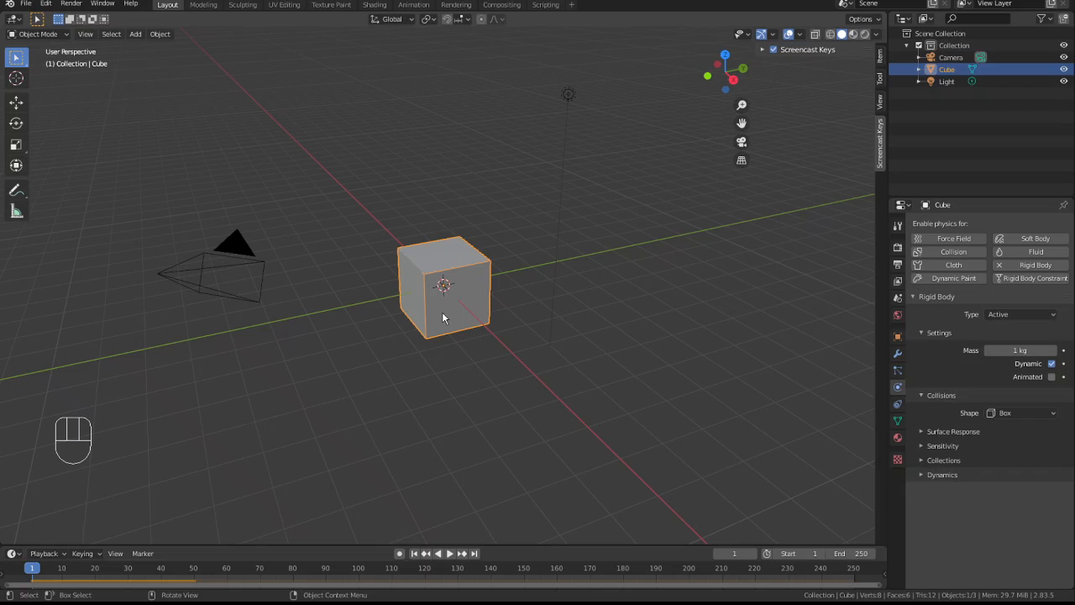
- Add a mesh plane at the origin and scale it up into a large floor extending well past the cube and camera
{"action": "key", "text": "shift+a"}
{"action": "mouse_move", "coordinate": [444, 312]}
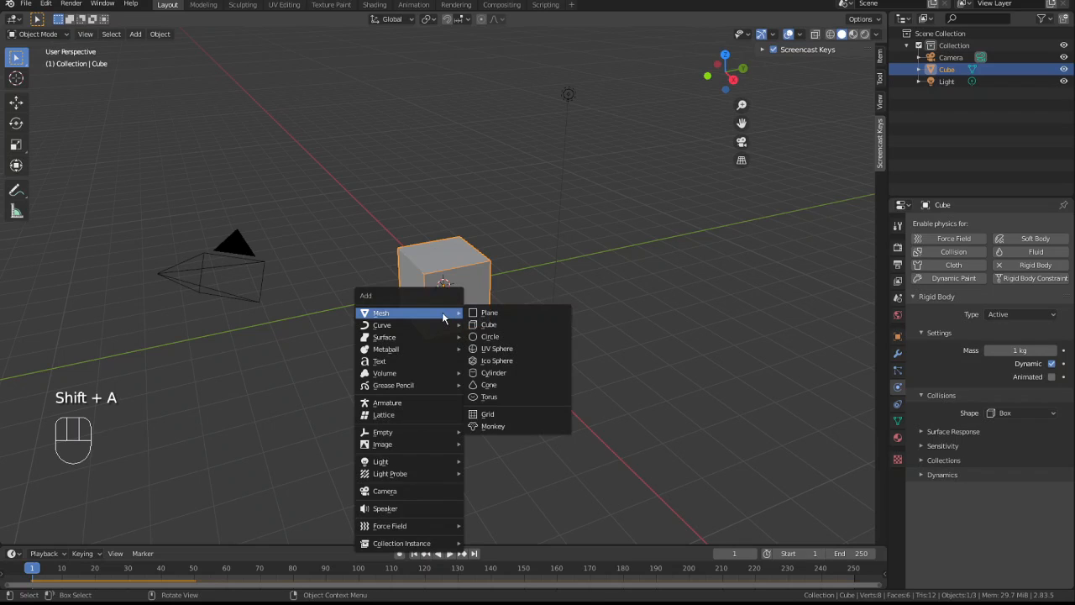
{"action": "left_click", "coordinate": [513, 314]}
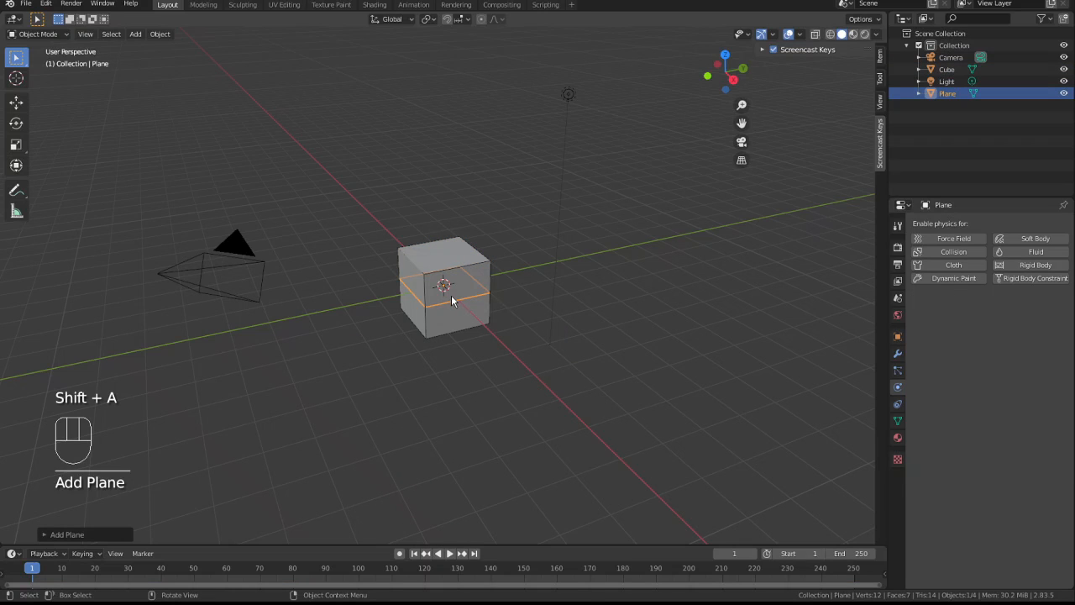
{"action": "key", "text": "s"}
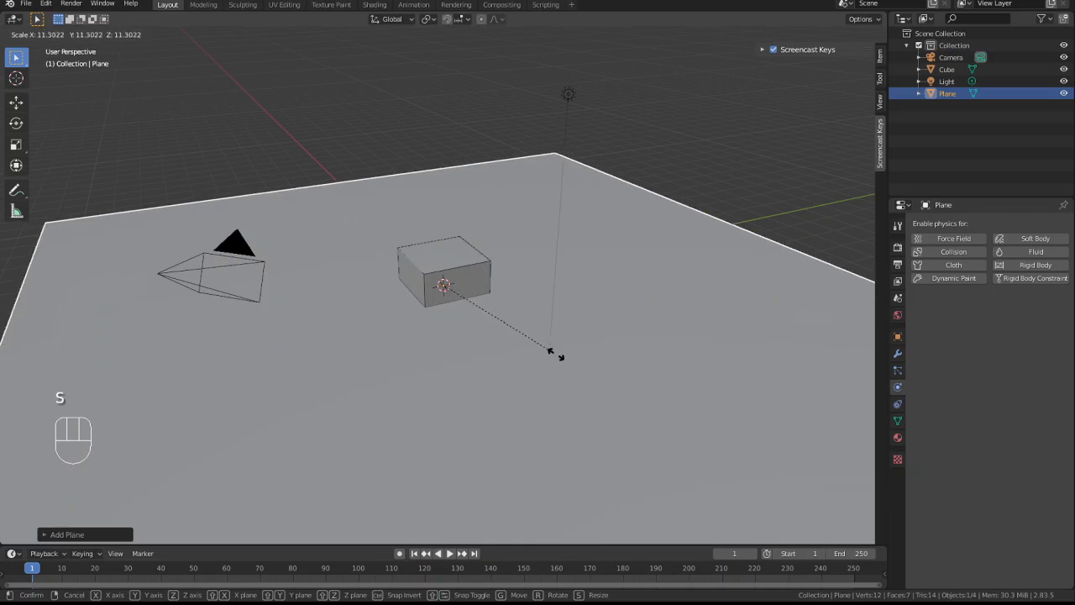
{"action": "left_click", "coordinate": [671, 412]}
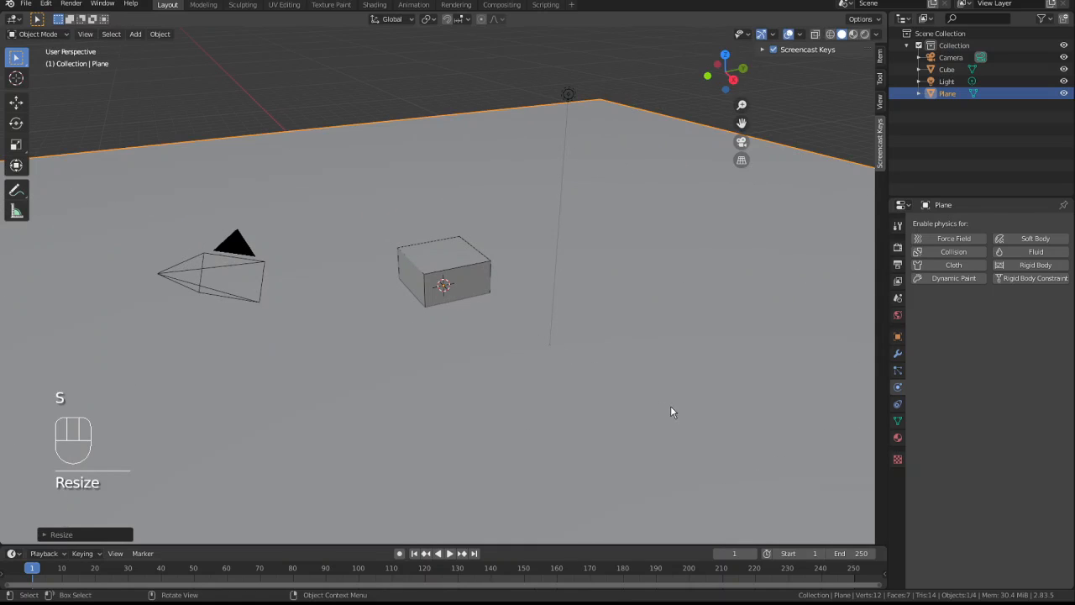
- Move the cube up 1 m along the global Z axis so it rests on the plane
{"action": "left_click", "coordinate": [461, 285]}
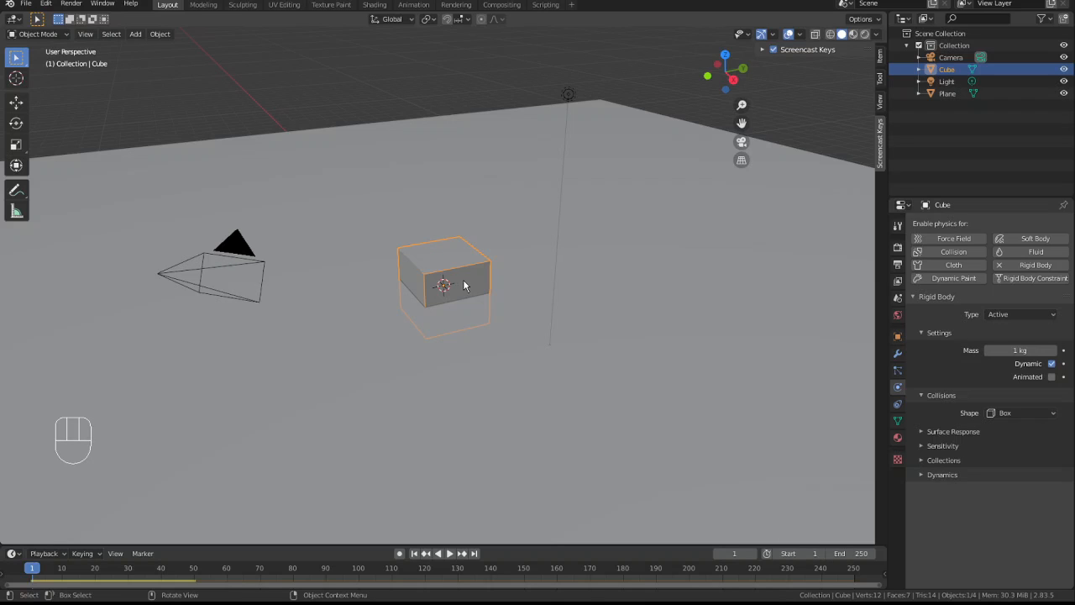
{"action": "key", "text": "g"}
{"action": "key", "text": "z"}
{"action": "key", "text": "ctrl"}
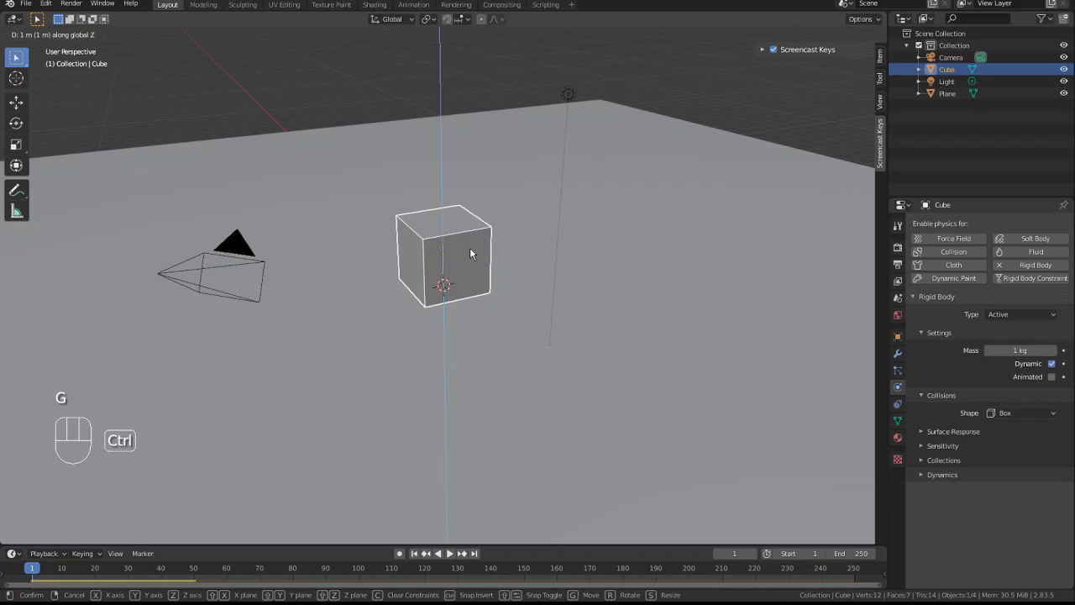
{"action": "left_click", "coordinate": [470, 252]}
- Scale the cube down uniformly to roughly half its size
{"action": "key", "text": "s"}
{"action": "key", "text": "ctrl"}
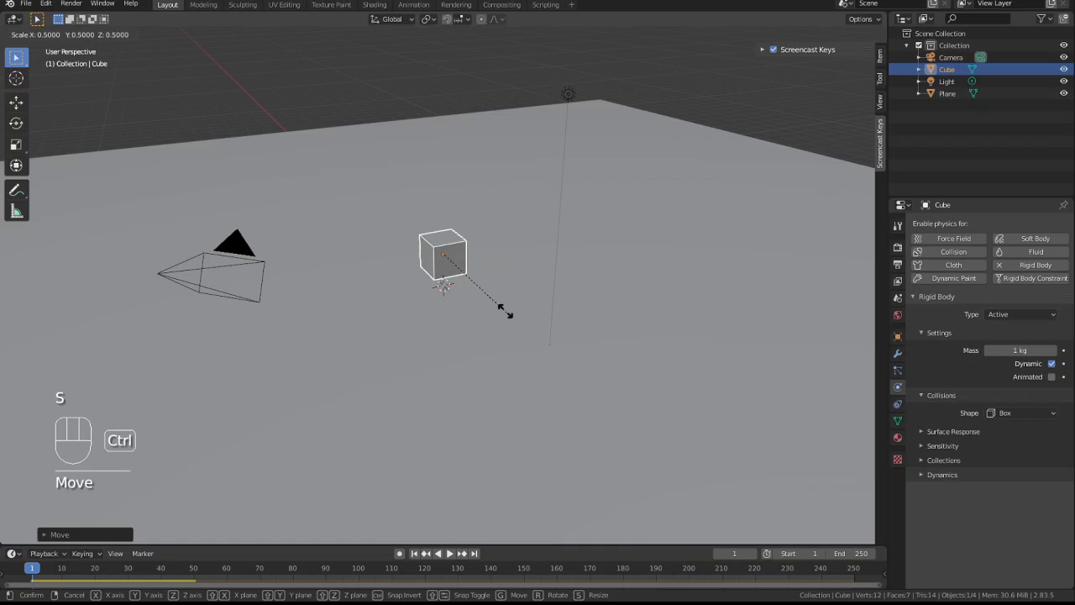
{"action": "left_click", "coordinate": [494, 305]}
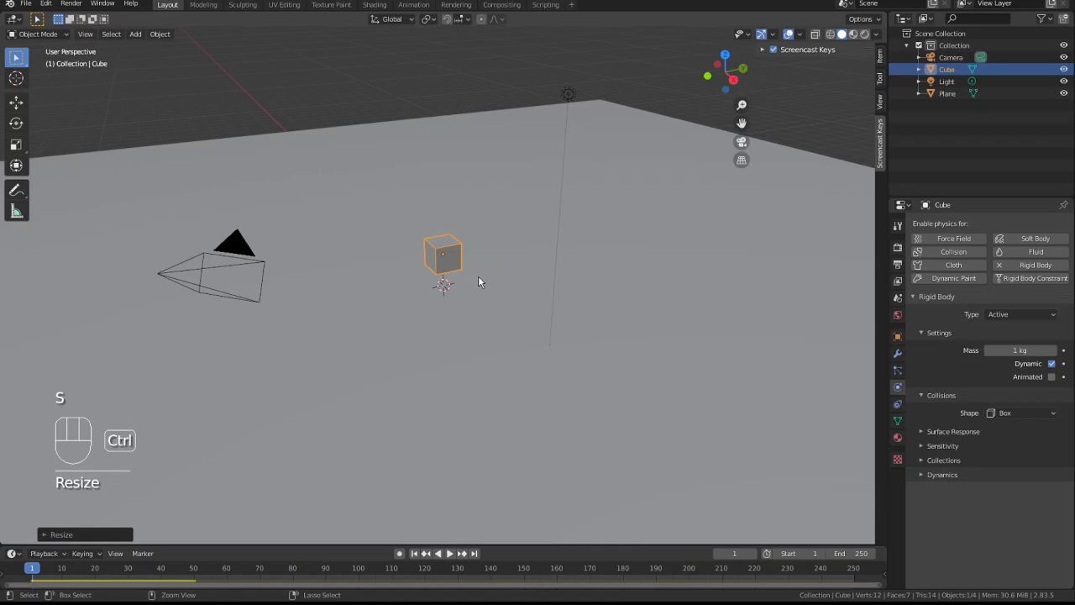
{"action": "key", "text": "g"}
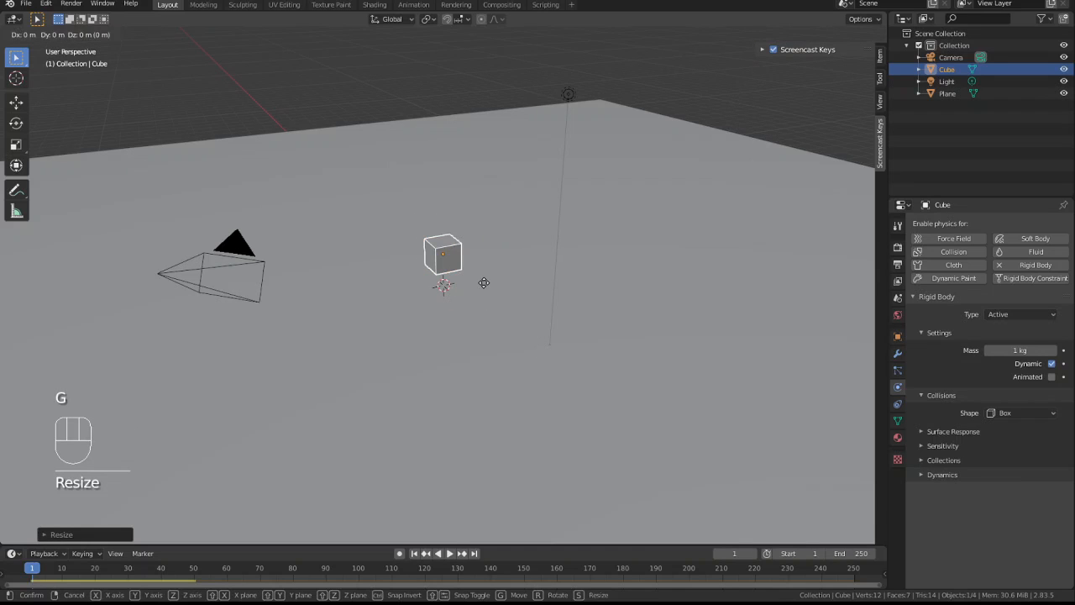
{"action": "right_click", "coordinate": [484, 282]}
{"action": "key", "text": "s"}
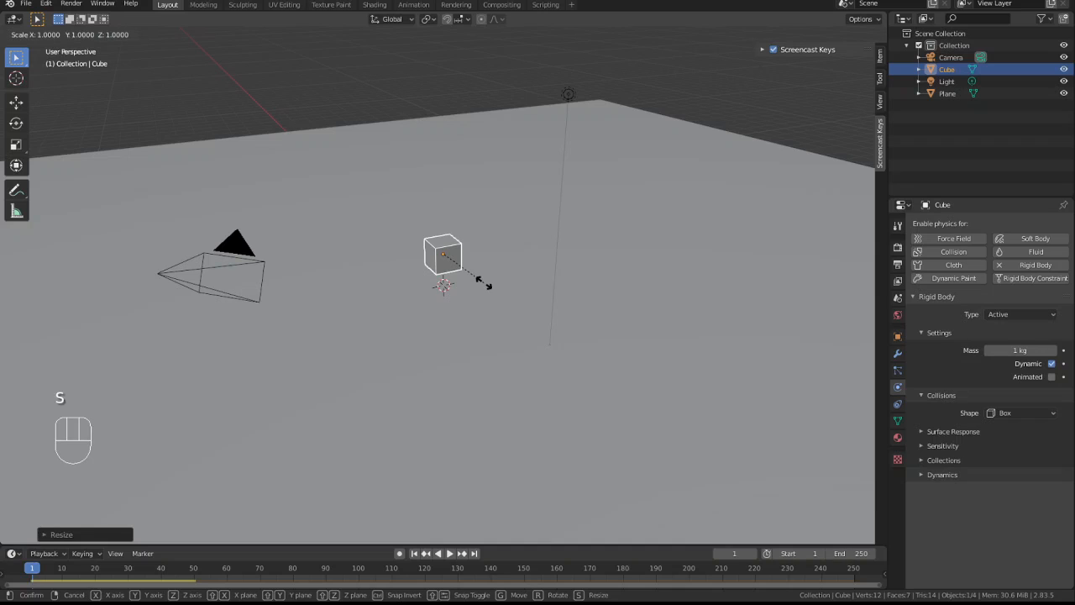
{"action": "left_click", "coordinate": [492, 292]}
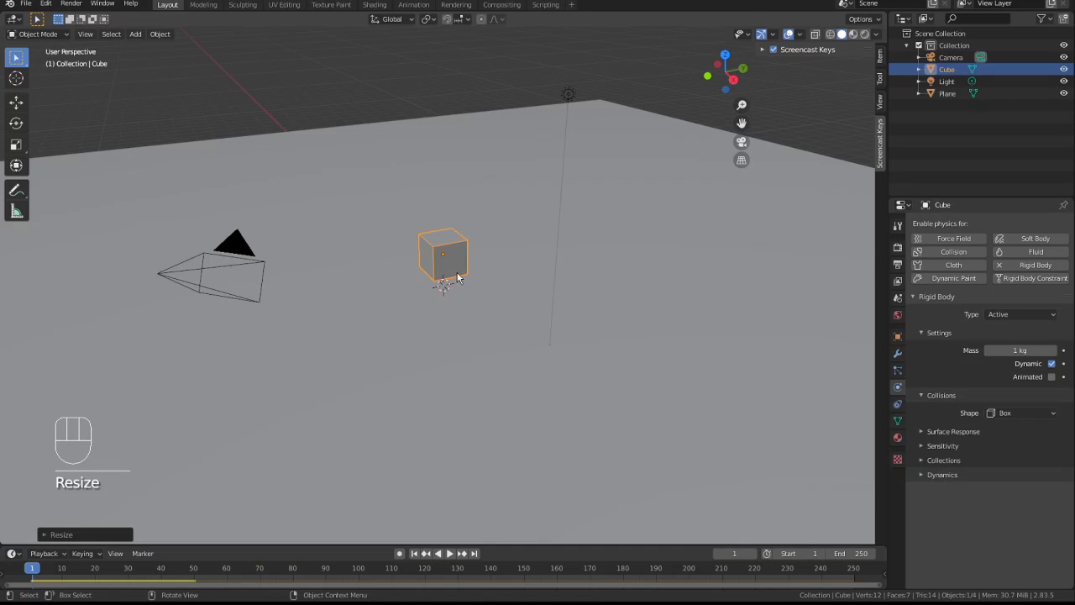
- Raise the cube along the global Z axis to a drop height well above the plane
{"action": "key", "text": "g"}
{"action": "key", "text": "z"}
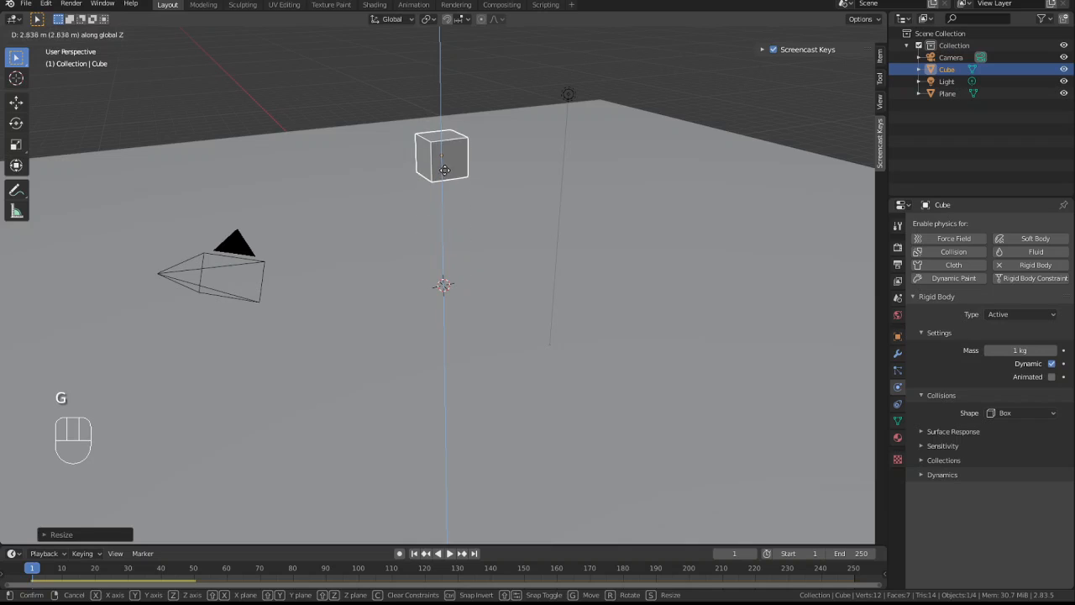
{"action": "left_click", "coordinate": [458, 152]}
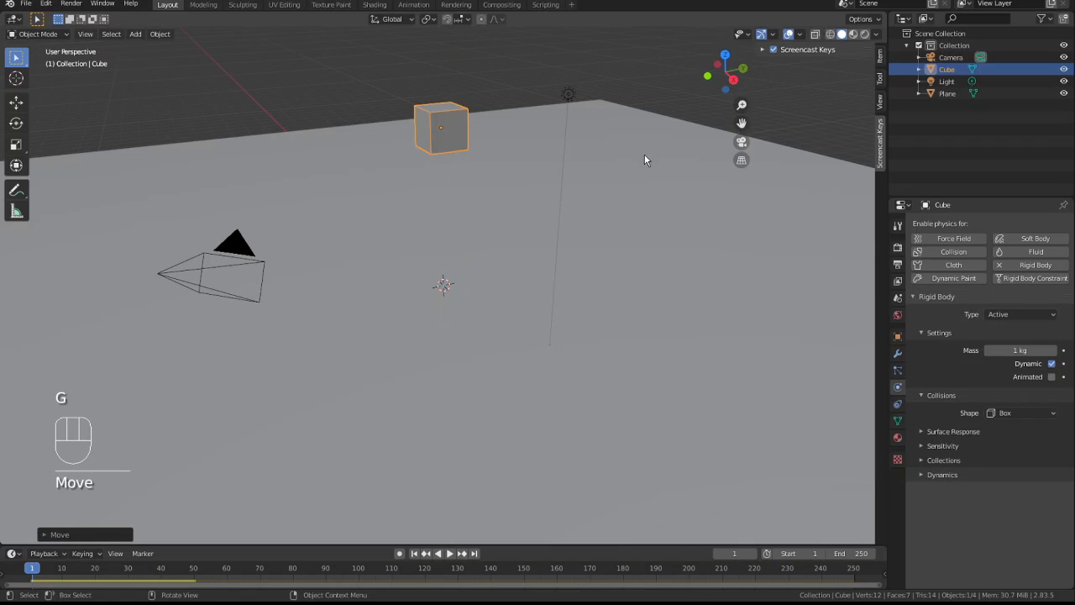
- Turn off Use Nodes for the cube's material and set its Base Color to saturated red
{"action": "left_click", "coordinate": [898, 438]}
{"action": "left_click", "coordinate": [920, 275]}
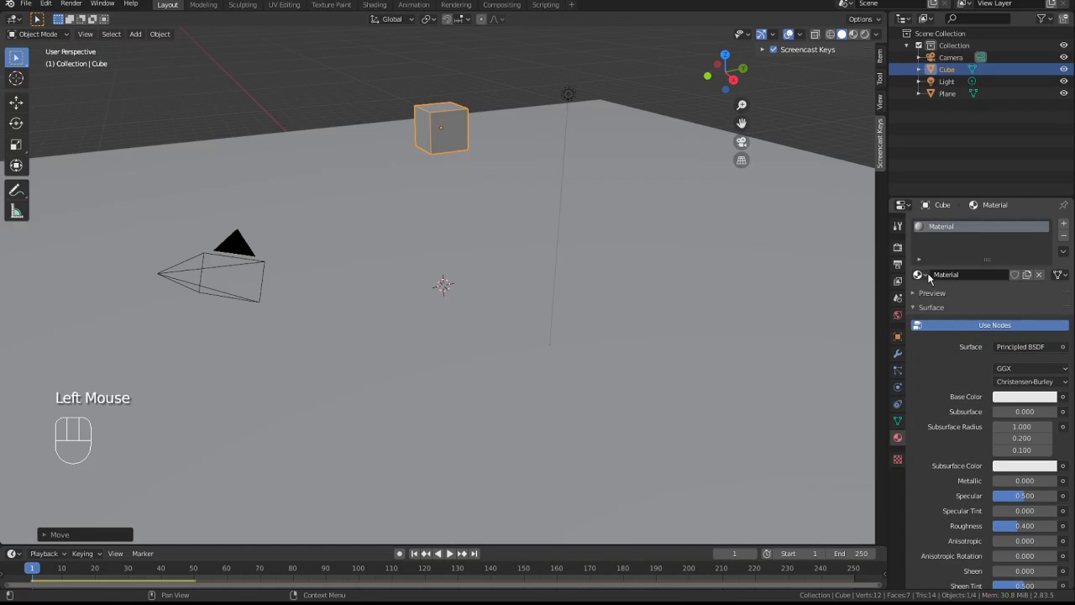
{"action": "left_click", "coordinate": [920, 274]}
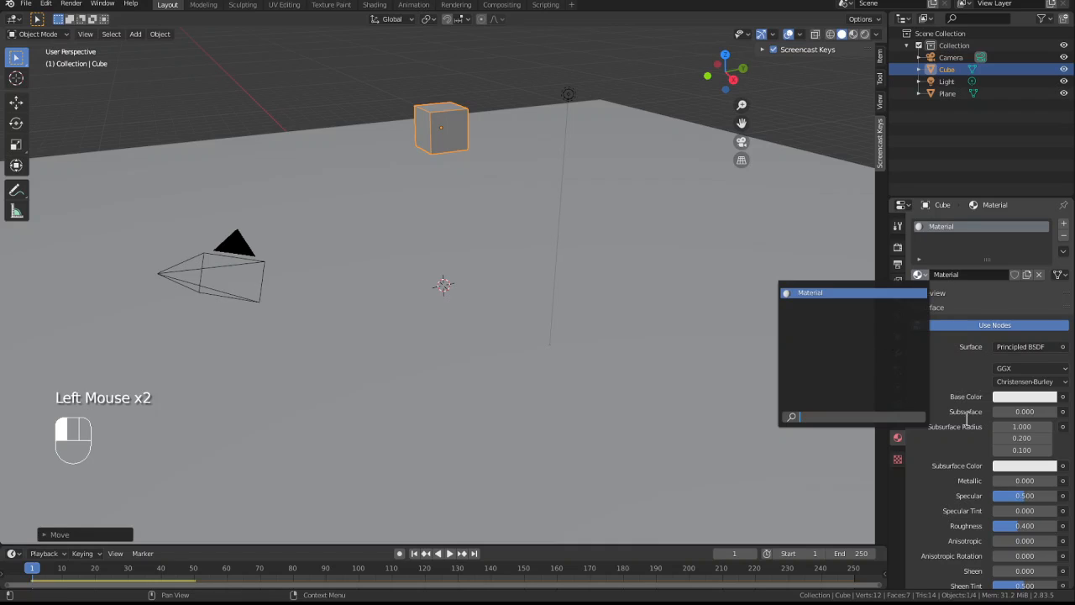
{"action": "left_click", "coordinate": [963, 326]}
{"action": "left_click", "coordinate": [999, 348]}
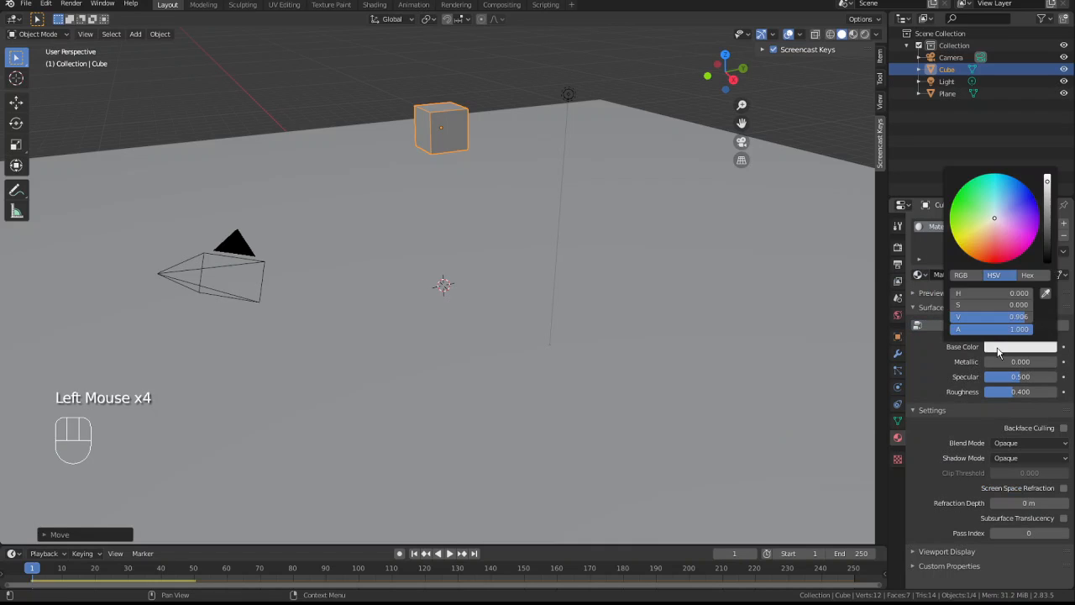
{"action": "left_click_drag", "start_coordinate": [993, 250], "coordinate": [993, 263]}
{"action": "left_click", "coordinate": [464, 76]}
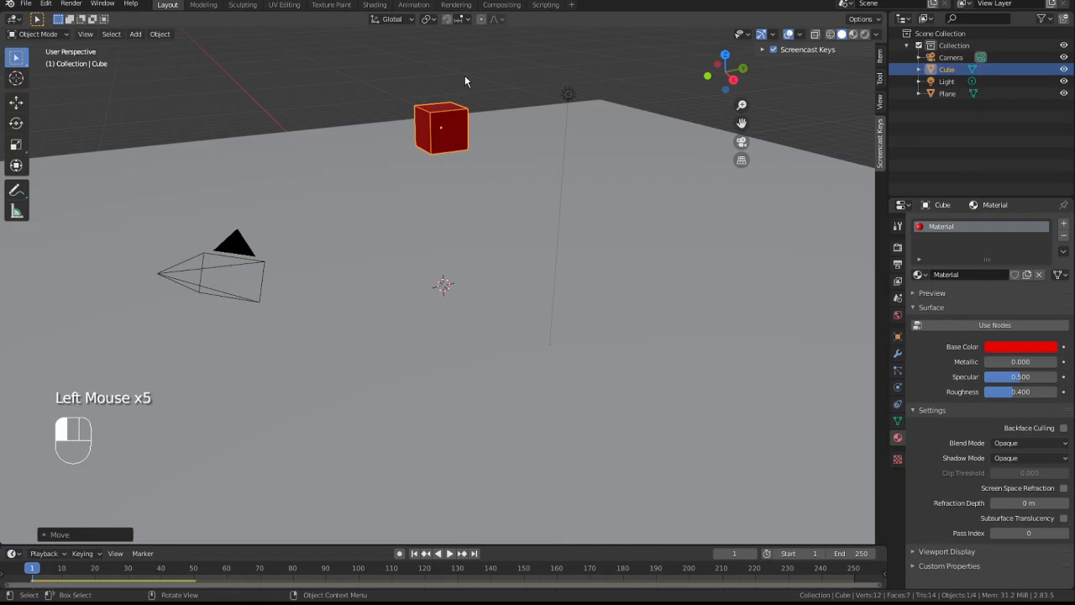
- Compare the physics settings of the red cube and the plane, ending with the cube selected
{"action": "left_click", "coordinate": [440, 131]}
{"action": "left_click", "coordinate": [524, 81]}
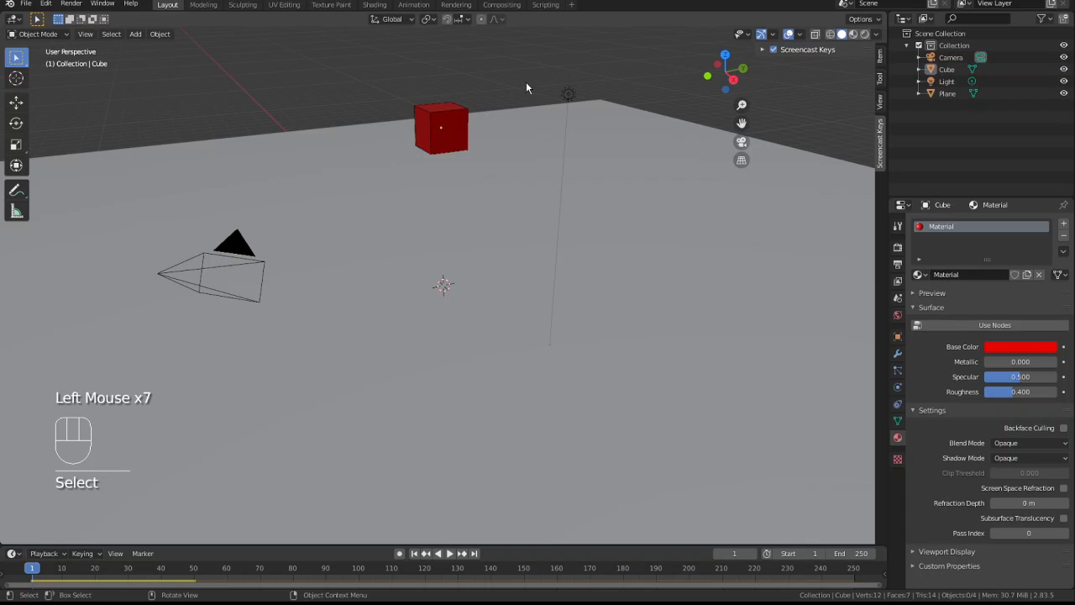
{"action": "left_click", "coordinate": [452, 140]}
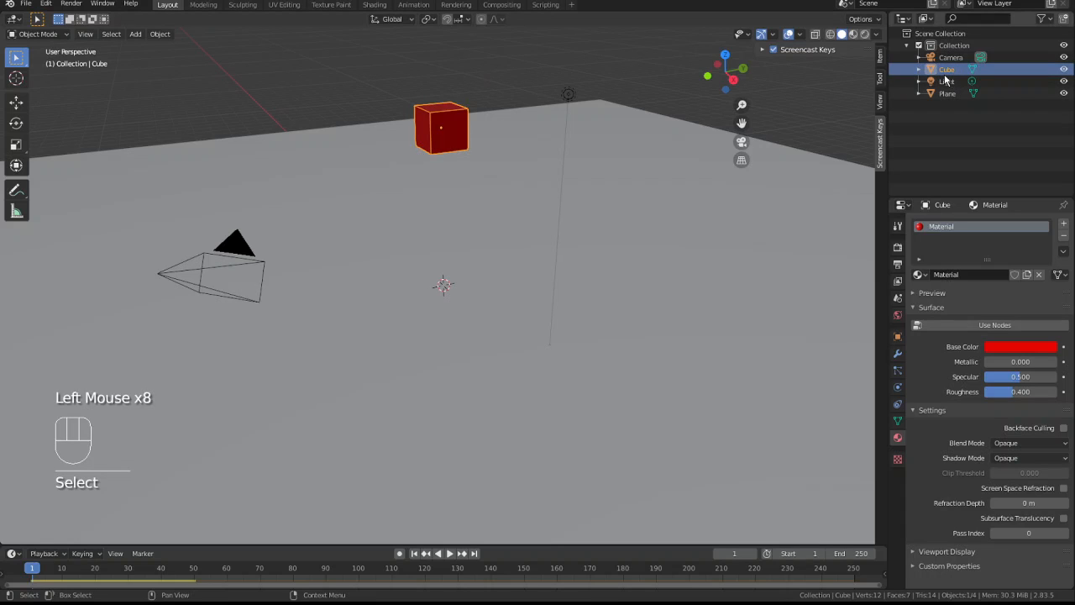
{"action": "left_click", "coordinate": [482, 79]}
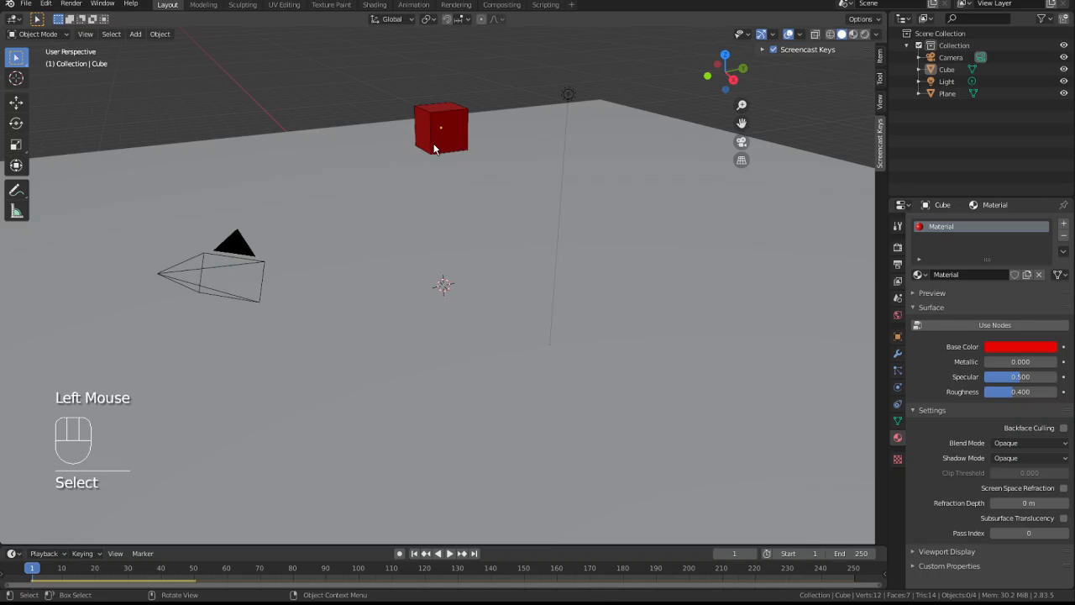
{"action": "left_click", "coordinate": [435, 141]}
{"action": "left_click", "coordinate": [898, 387]}
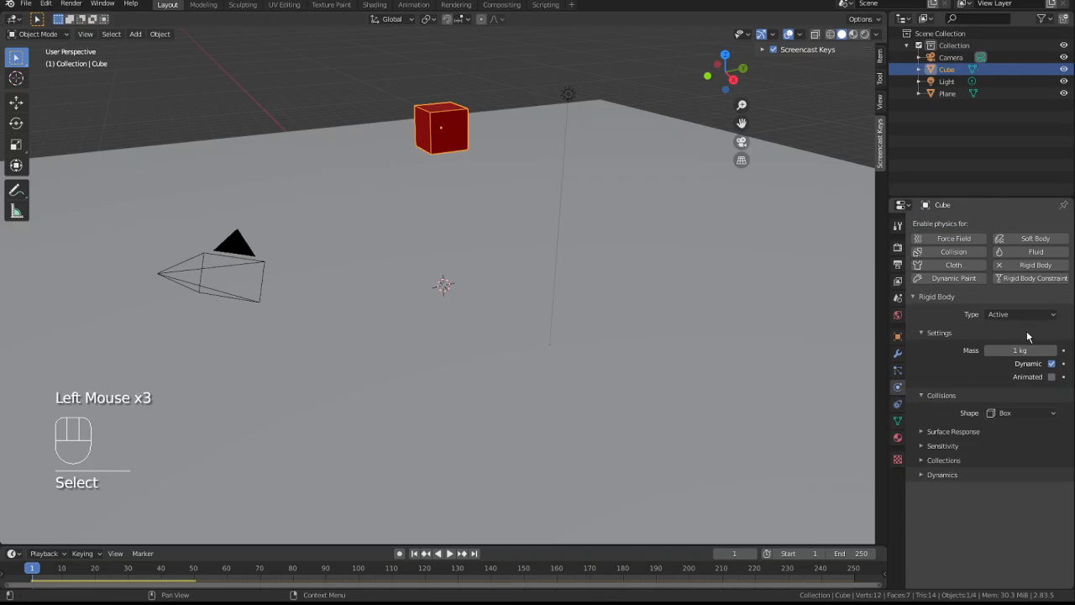
{"action": "left_click", "coordinate": [736, 266]}
{"action": "left_click", "coordinate": [446, 110]}
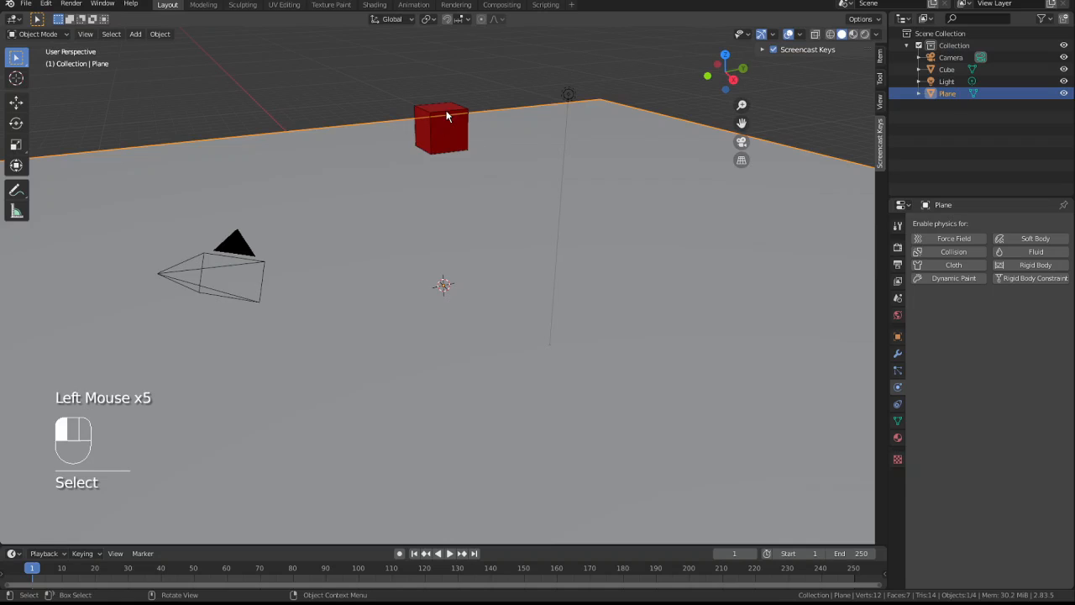
- Play the simulation of the cube falling toward the plane to frame 43 and return to the first frame
{"action": "key", "text": "space"}
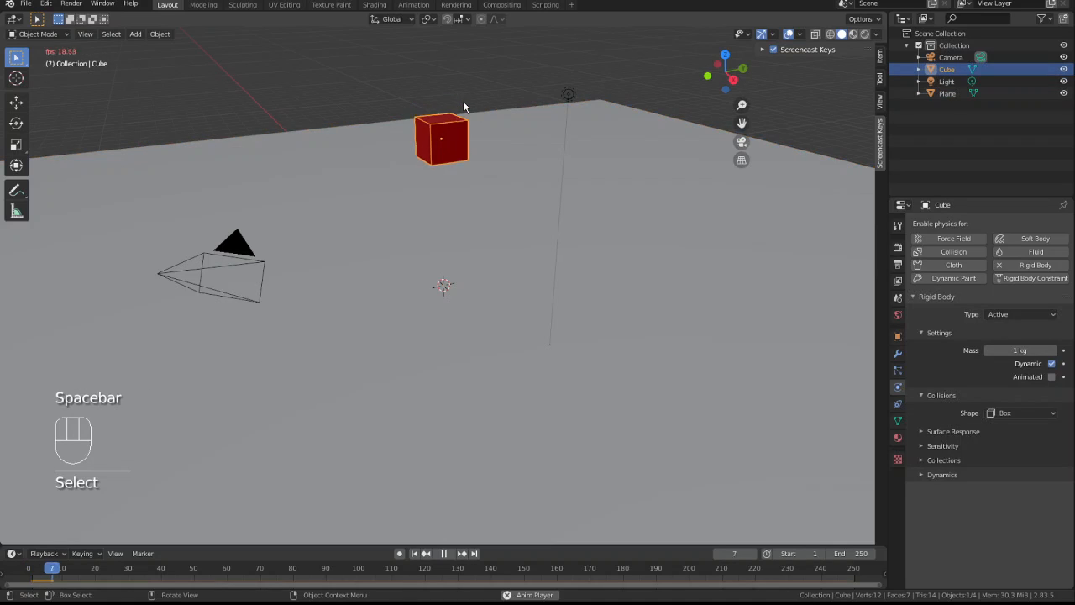
{"action": "key", "text": "space"}
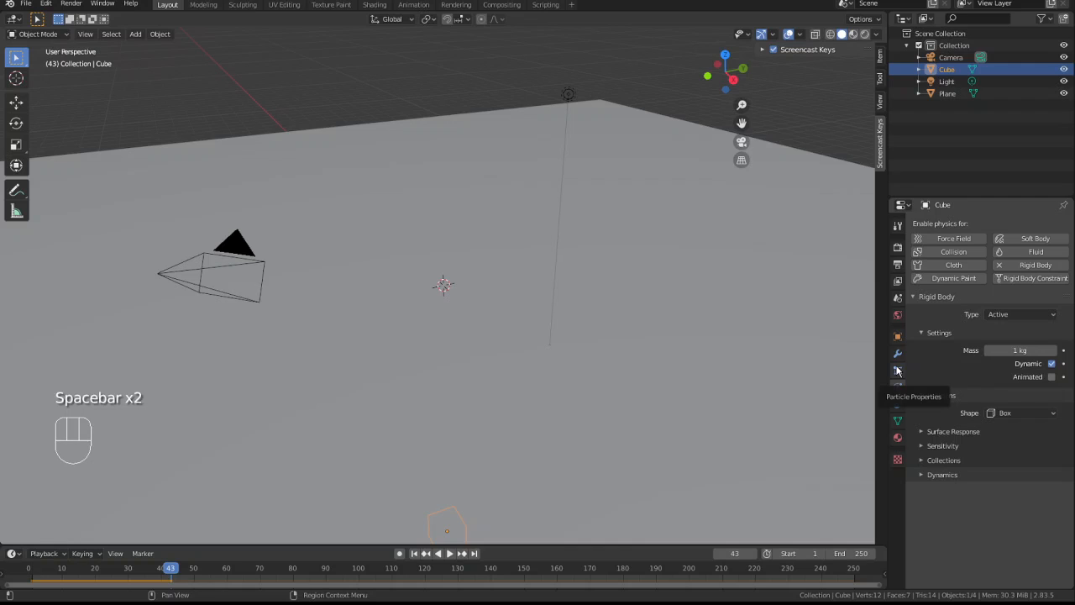
{"action": "key", "text": "shift+Left"}
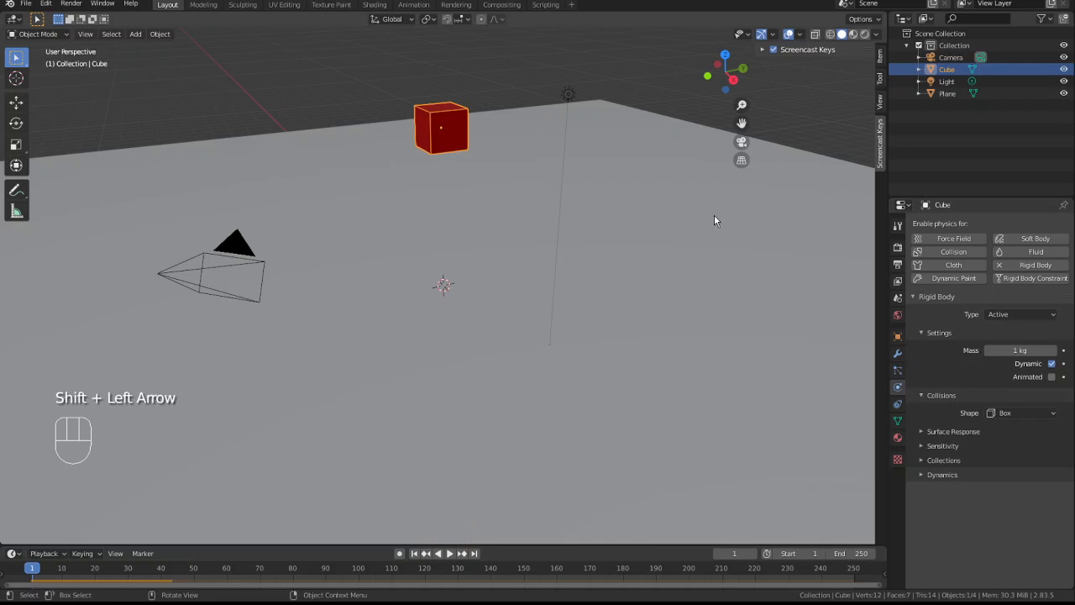
- Add a rigid body to the plane, test the simulation to about frame 46 and return to the first frame
{"action": "left_click", "coordinate": [744, 358]}
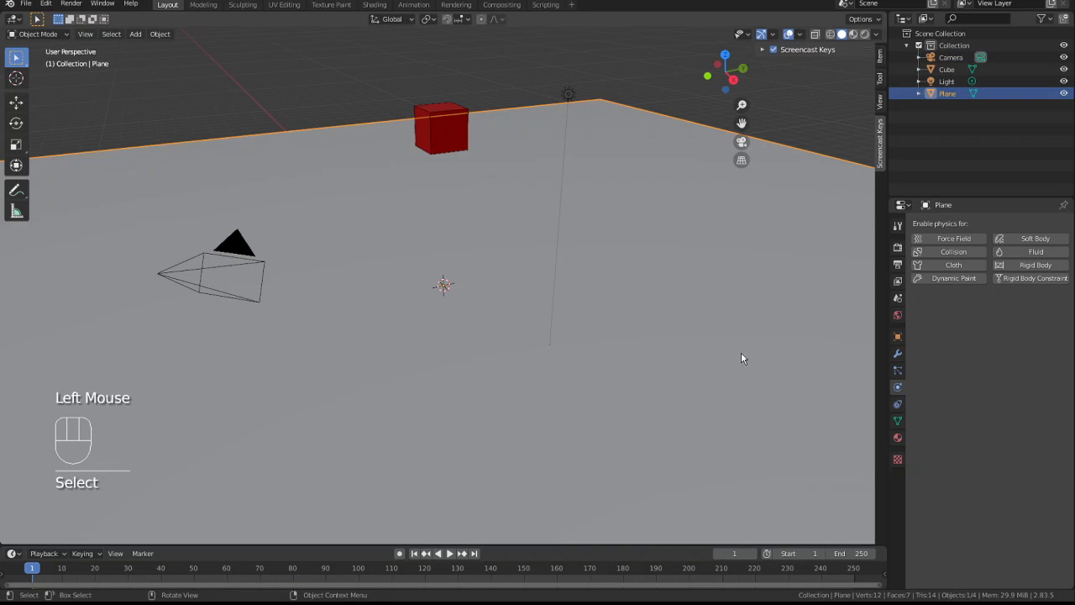
{"action": "left_click", "coordinate": [1024, 267]}
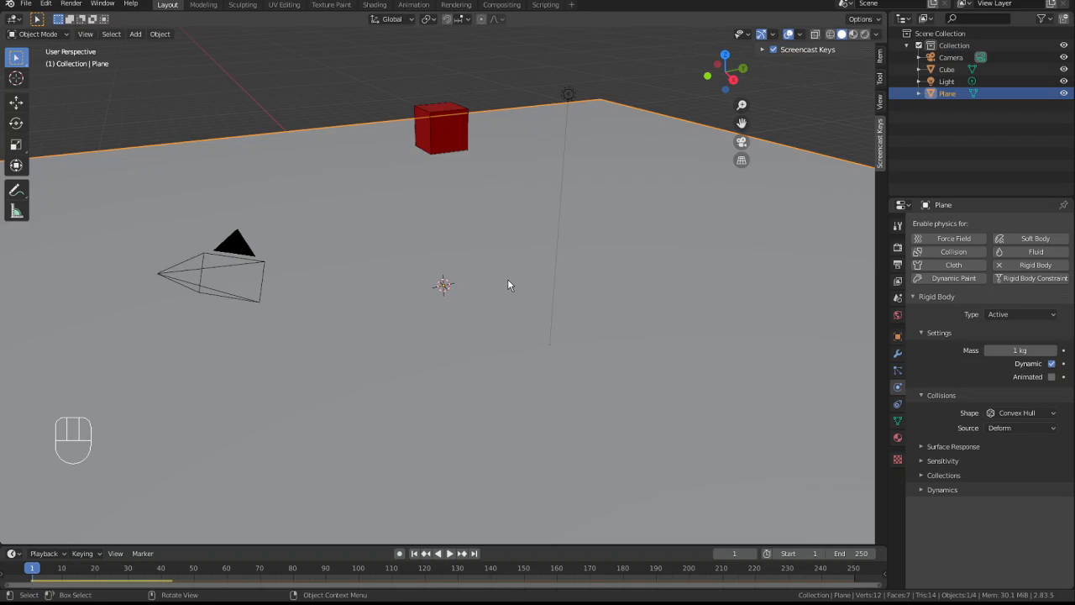
{"action": "key", "text": "space"}
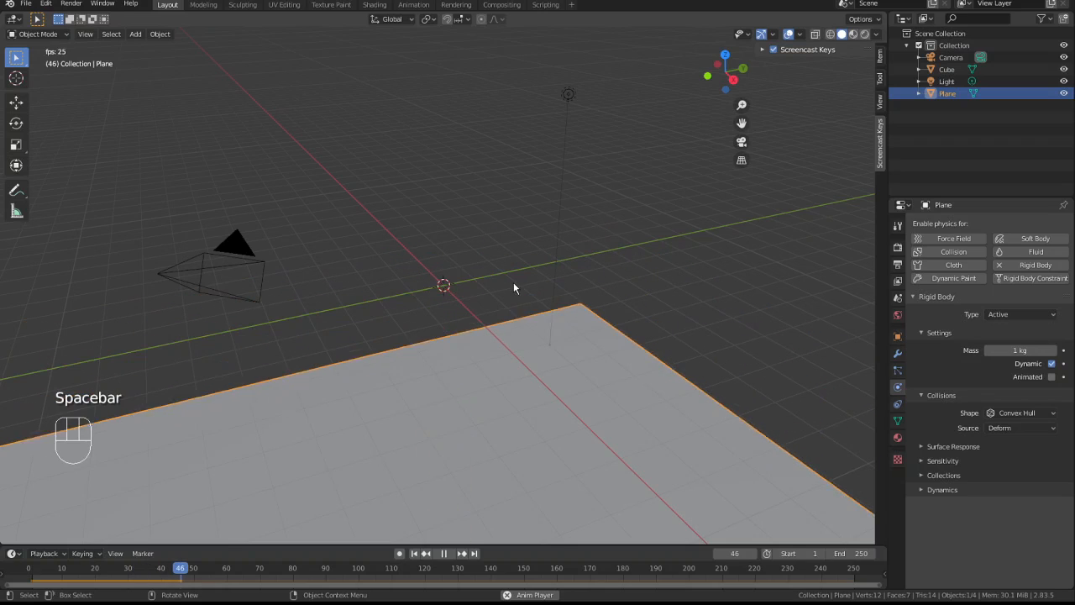
{"action": "key", "text": "space"}
{"action": "key", "text": "shift+Left"}
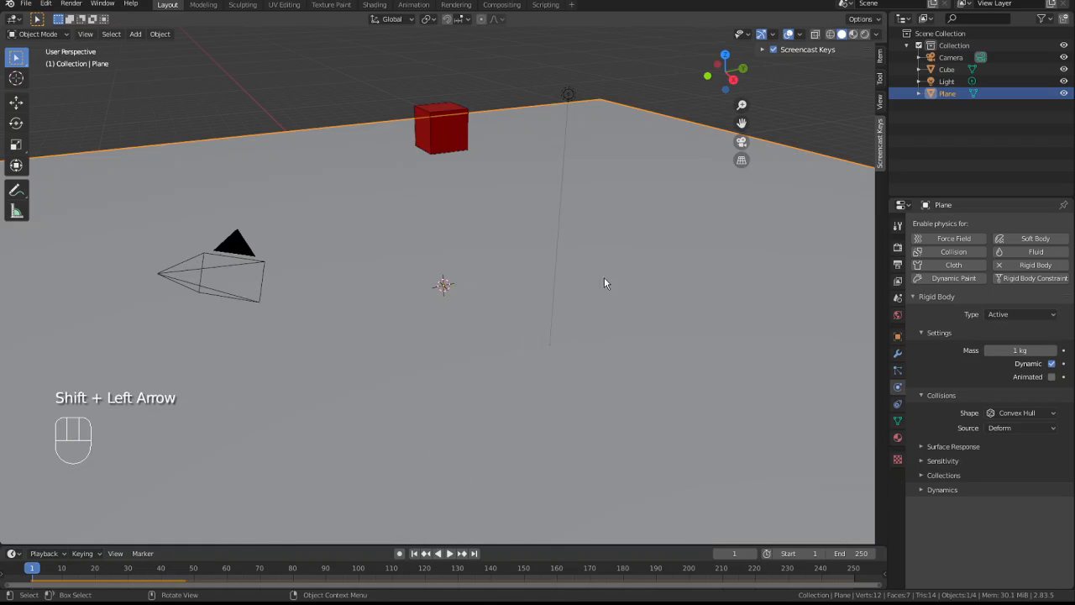
- Set the plane's rigid body type to Passive, test the simulation to about frame 94 and return to the first frame
{"action": "left_click", "coordinate": [1012, 318]}
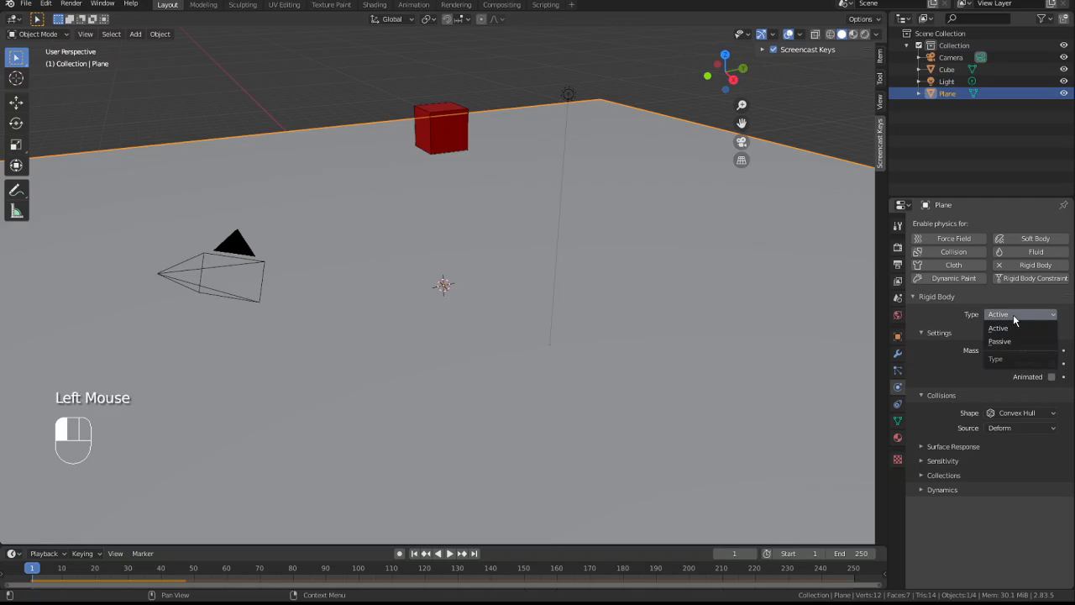
{"action": "left_click", "coordinate": [1017, 341]}
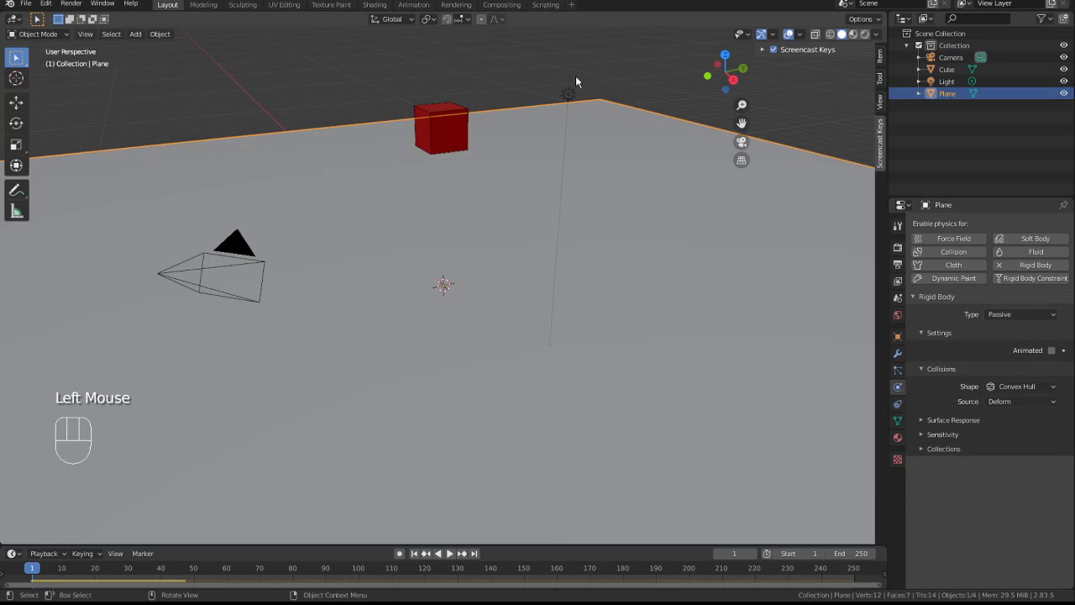
{"action": "key", "text": "space"}
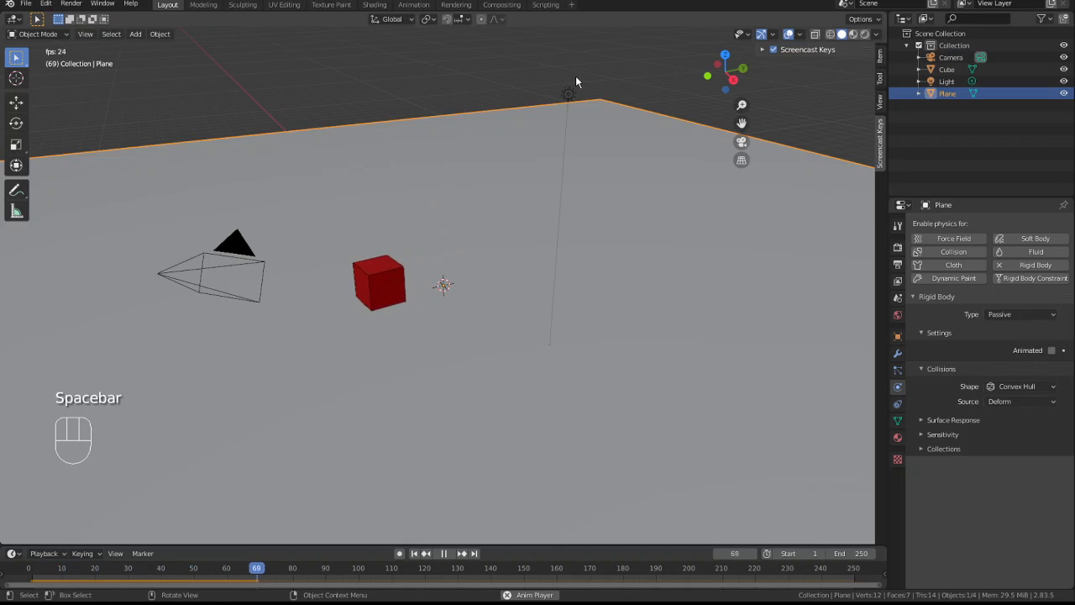
{"action": "key", "text": "space"}
{"action": "key", "text": "shift+Left"}
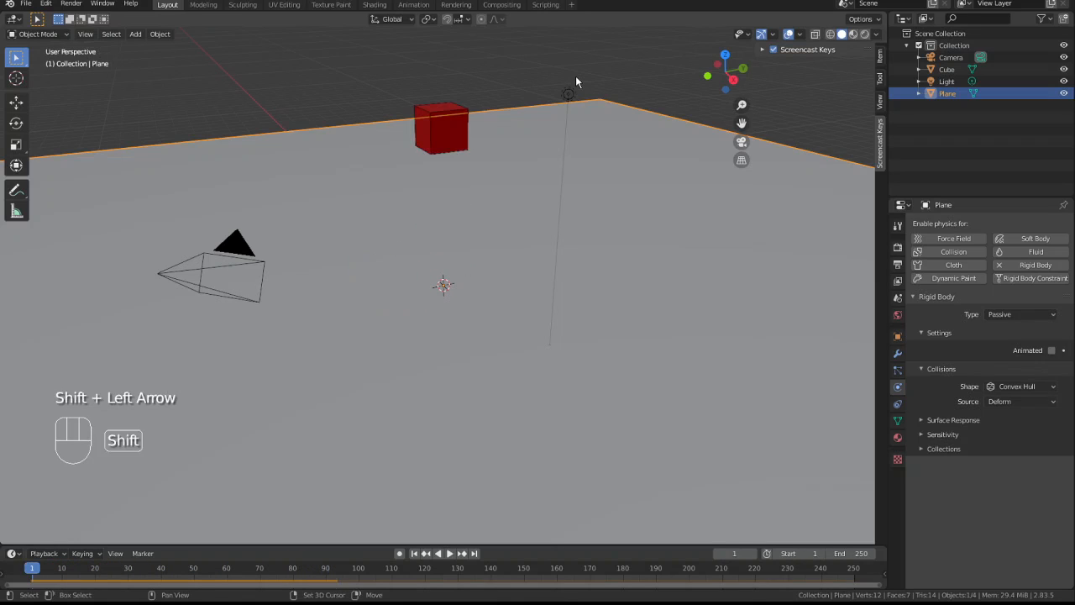
- Replay the cube dropping onto the passive plane from frame 1 and reset the timeline to the start
{"action": "key", "text": "space"}
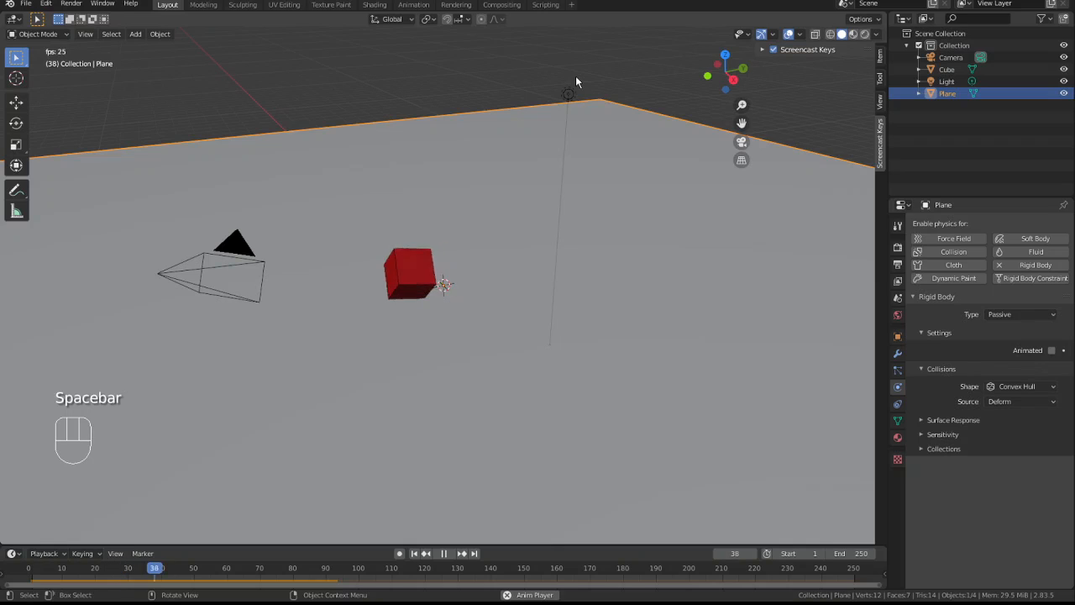
{"action": "key", "text": "space"}
{"action": "key", "text": "shift+Left"}
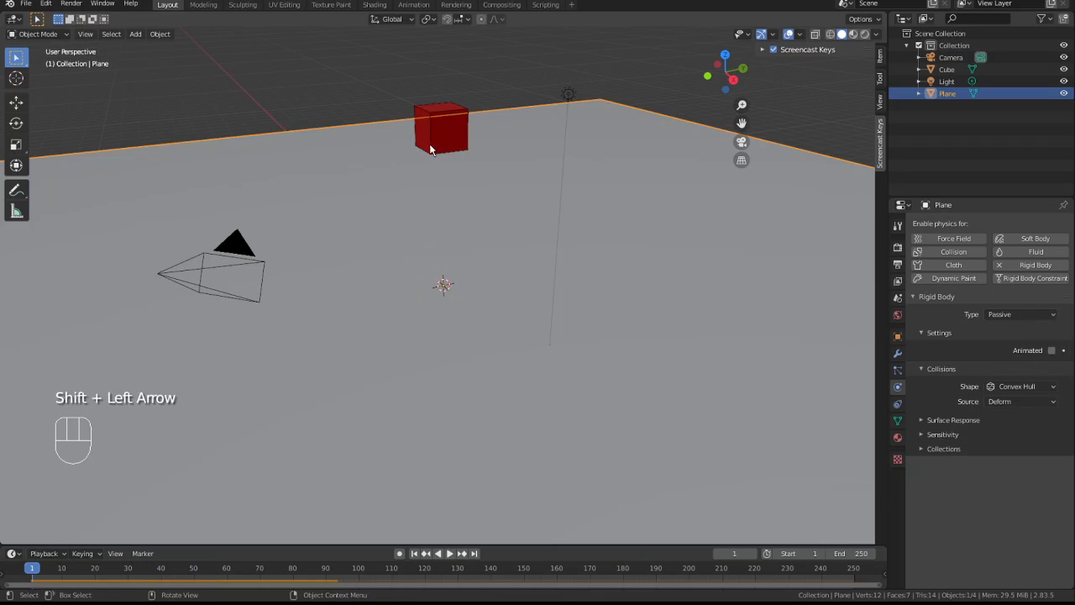
- Expand the cube's Surface Response and Sensitivity settings, set its friction to 1.000 and play the simulation to frame 84
{"action": "left_click", "coordinate": [450, 137]}
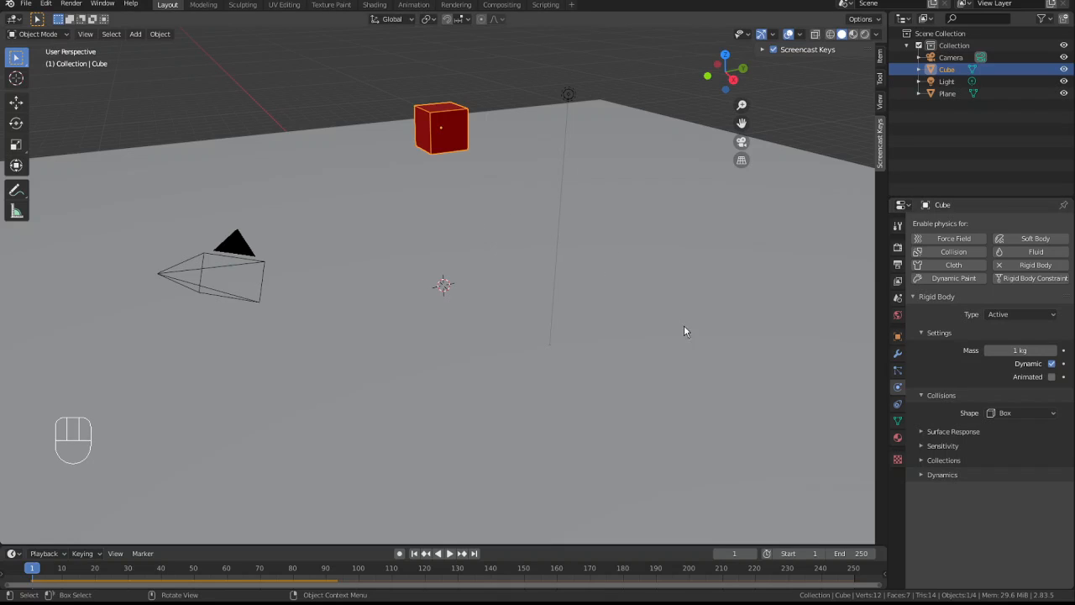
{"action": "left_click", "coordinate": [918, 432]}
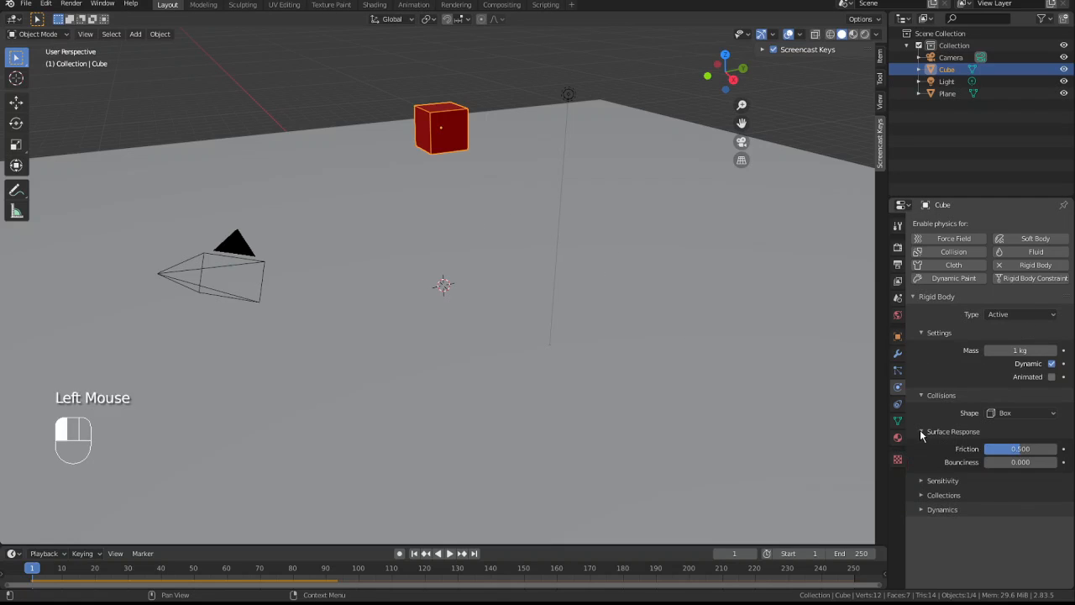
{"action": "left_click", "coordinate": [921, 481]}
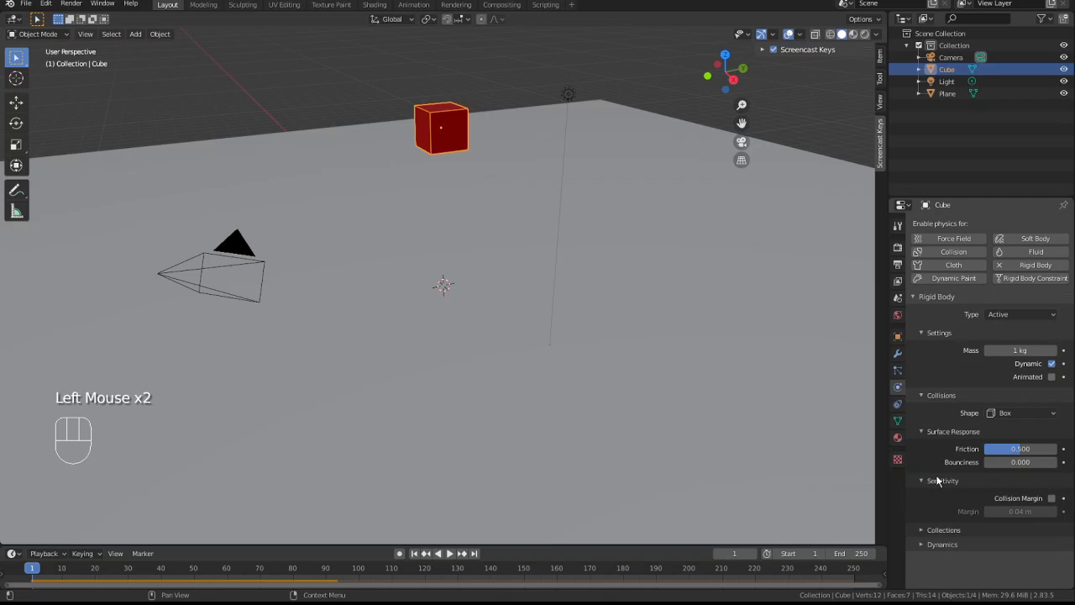
{"action": "left_click_drag", "start_coordinate": [1020, 452], "coordinate": [1060, 451]}
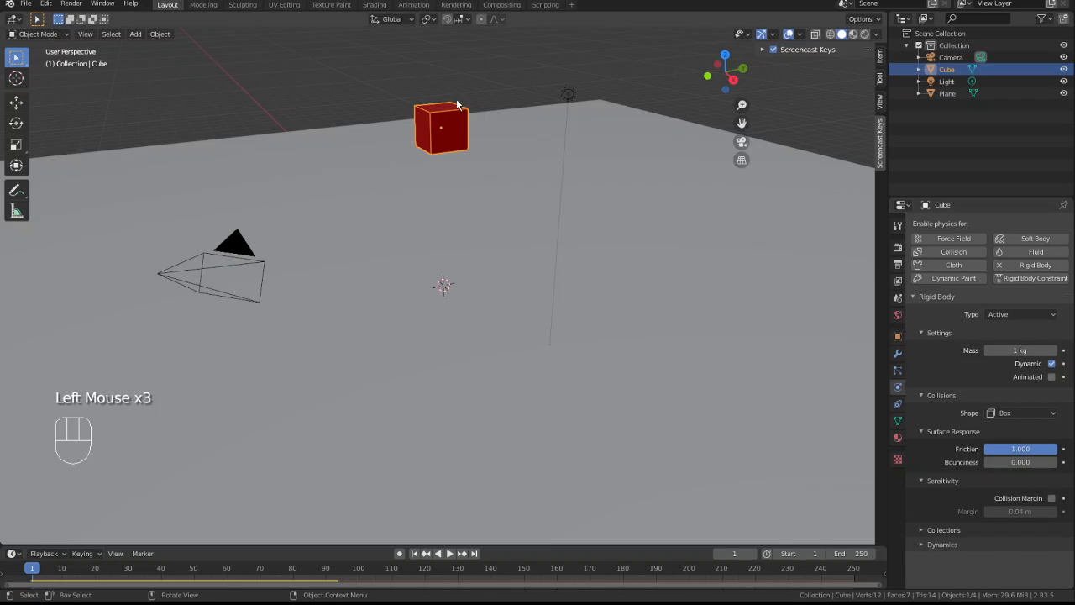
{"action": "key", "text": "space"}
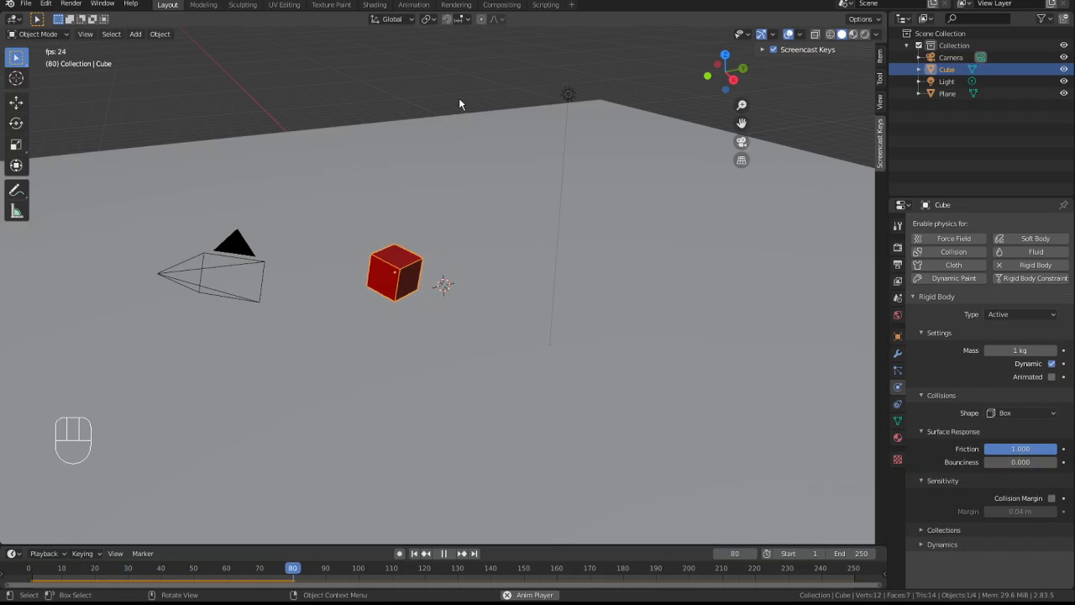
{"action": "key", "text": "space"}
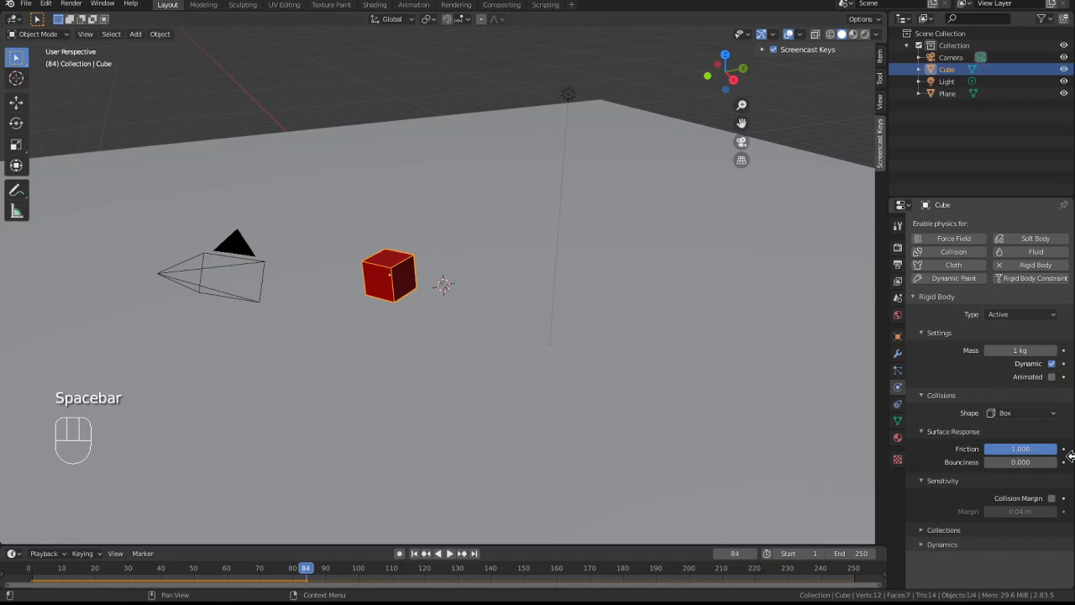
- Tilt the plane slightly by rotating it freehand around the global X axis
{"action": "left_click", "coordinate": [409, 186]}
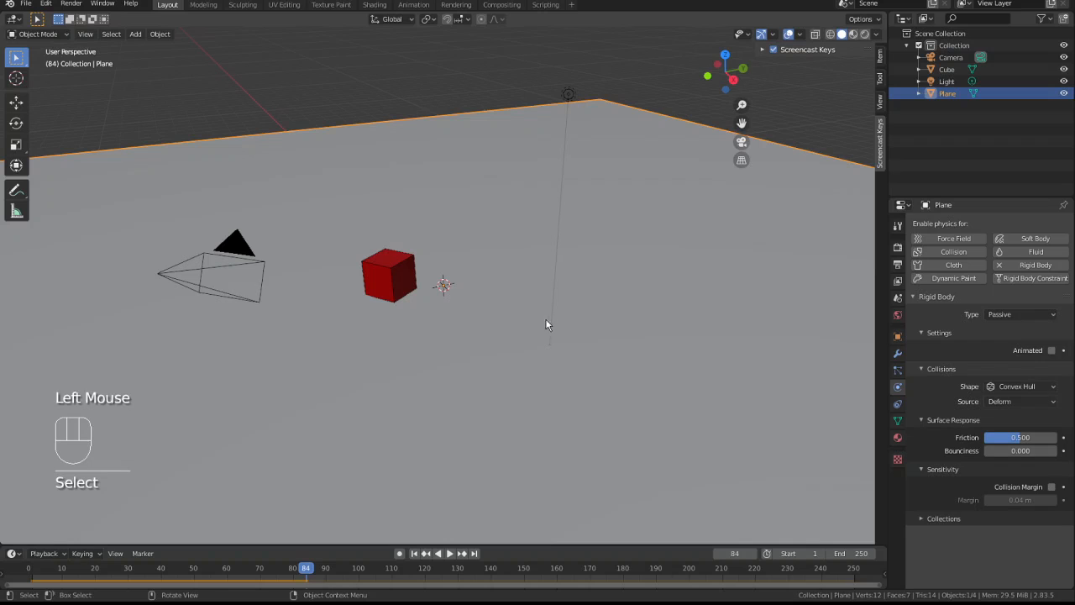
{"action": "key", "text": "r"}
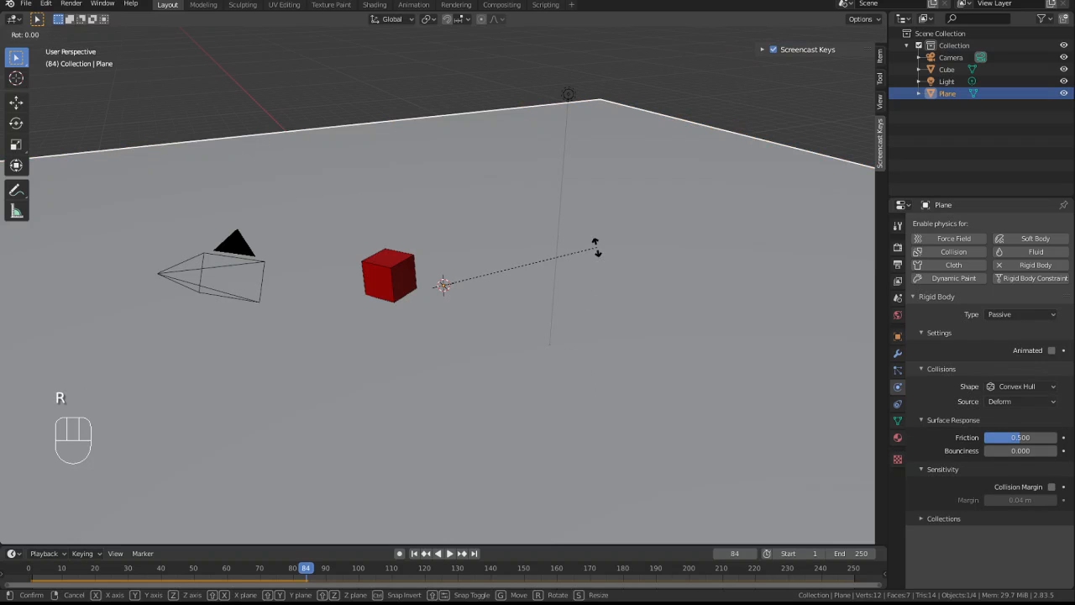
{"action": "key", "text": "x"}
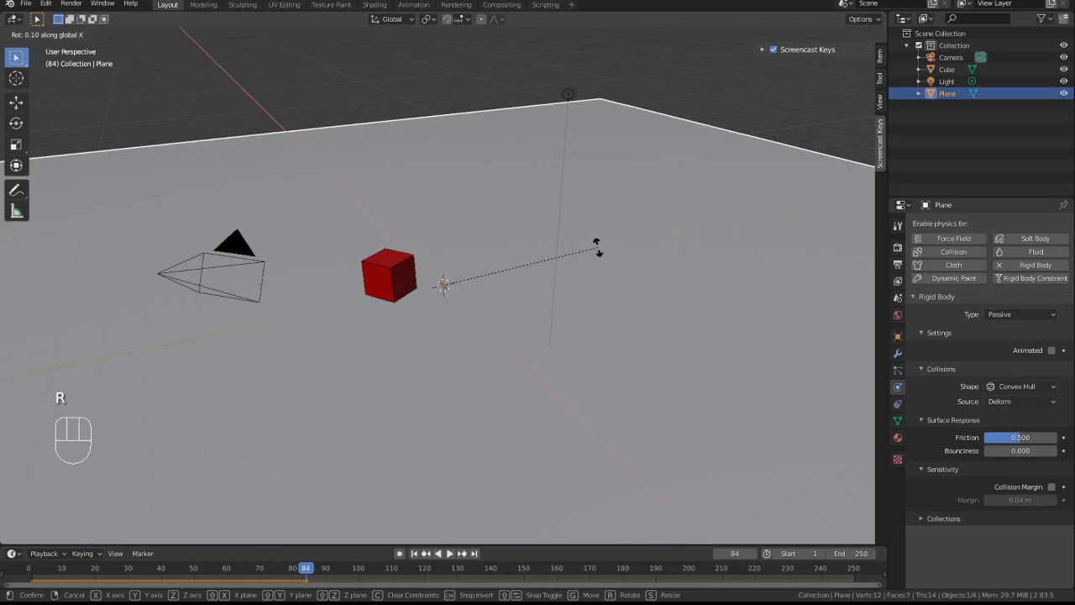
{"action": "left_click", "coordinate": [584, 237]}
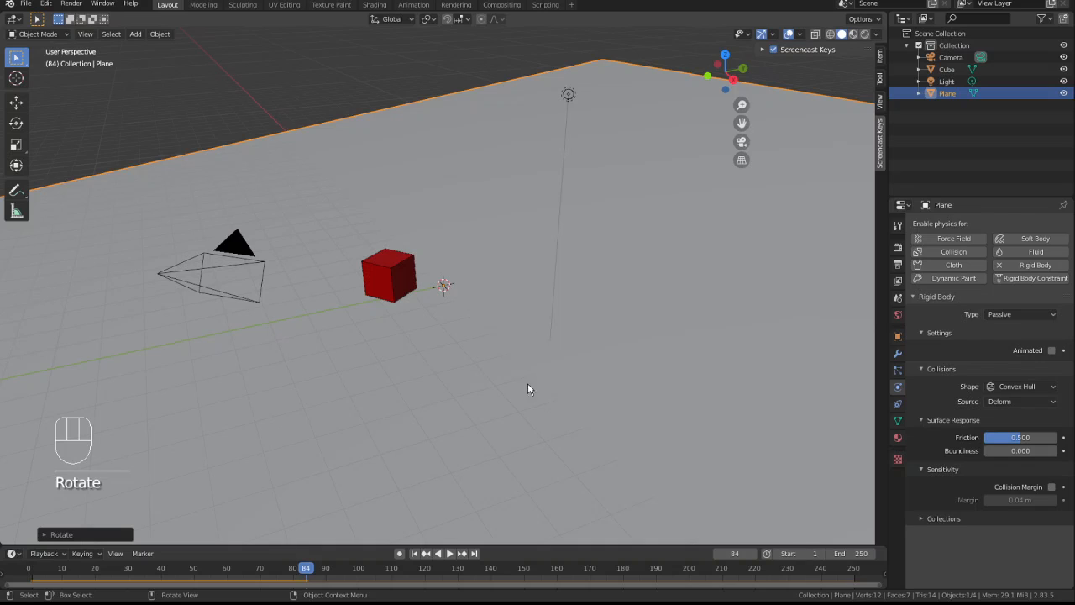
- Play the simulation on the tilted plane from frame 1 to frame 99 and return to the first frame
{"action": "key", "text": "shift+Left"}
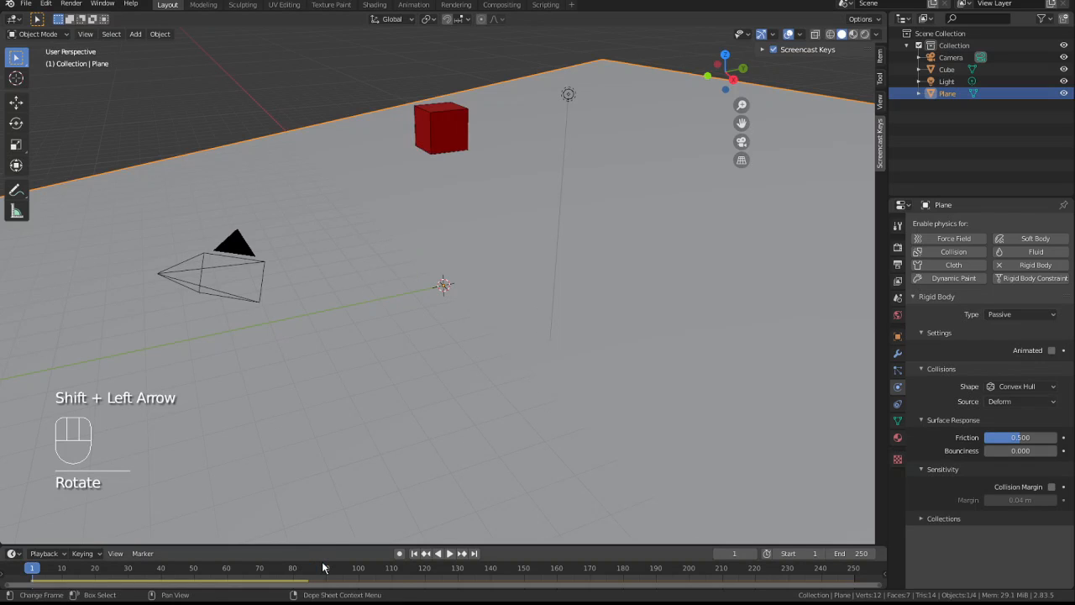
{"action": "key", "text": "space"}
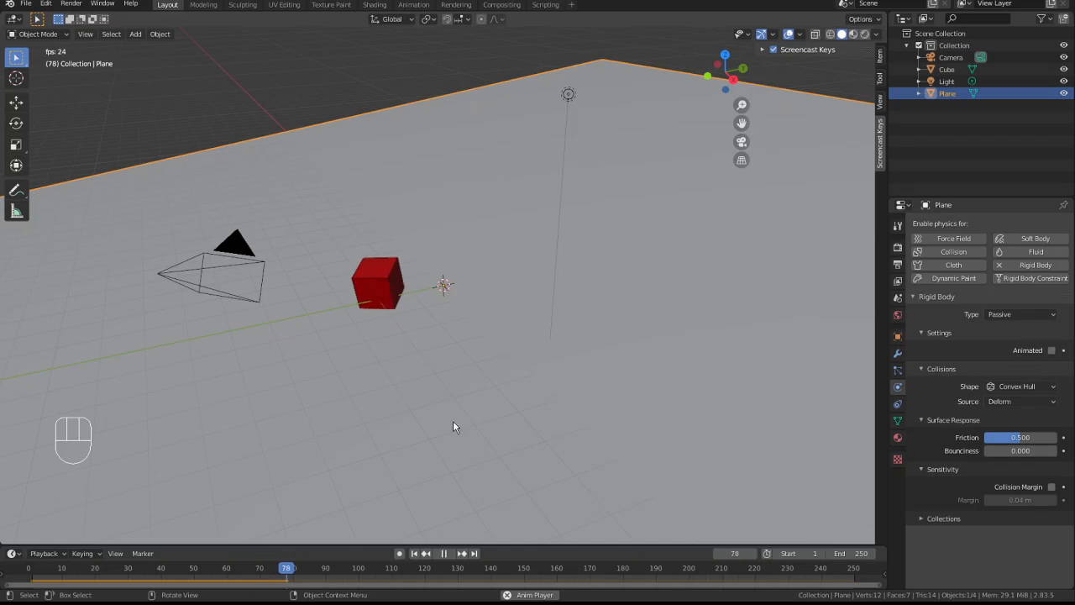
{"action": "key", "text": "space"}
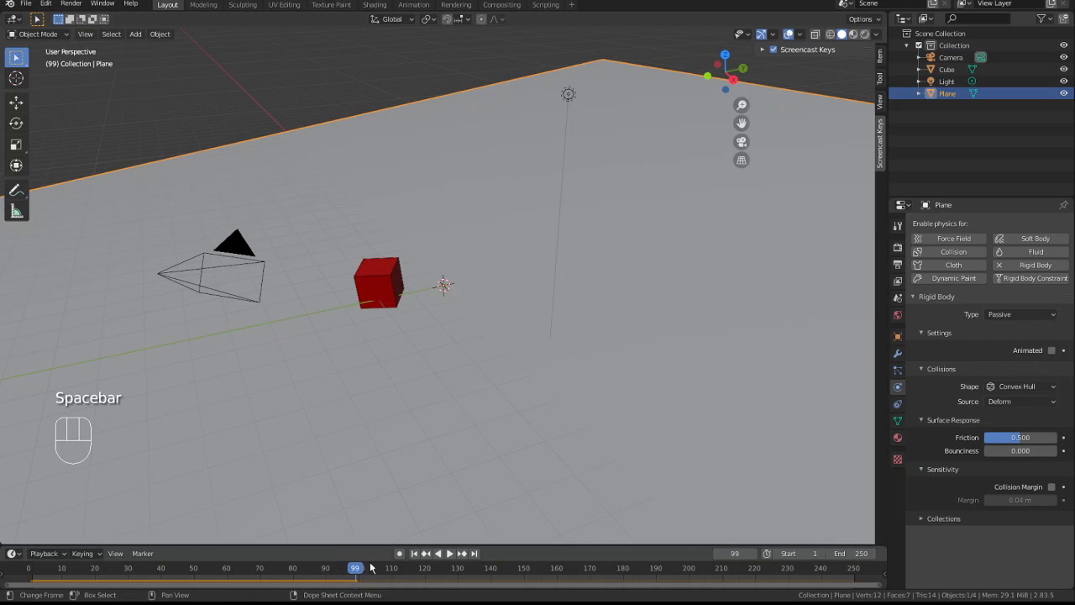
{"action": "key", "text": "shift+Left"}
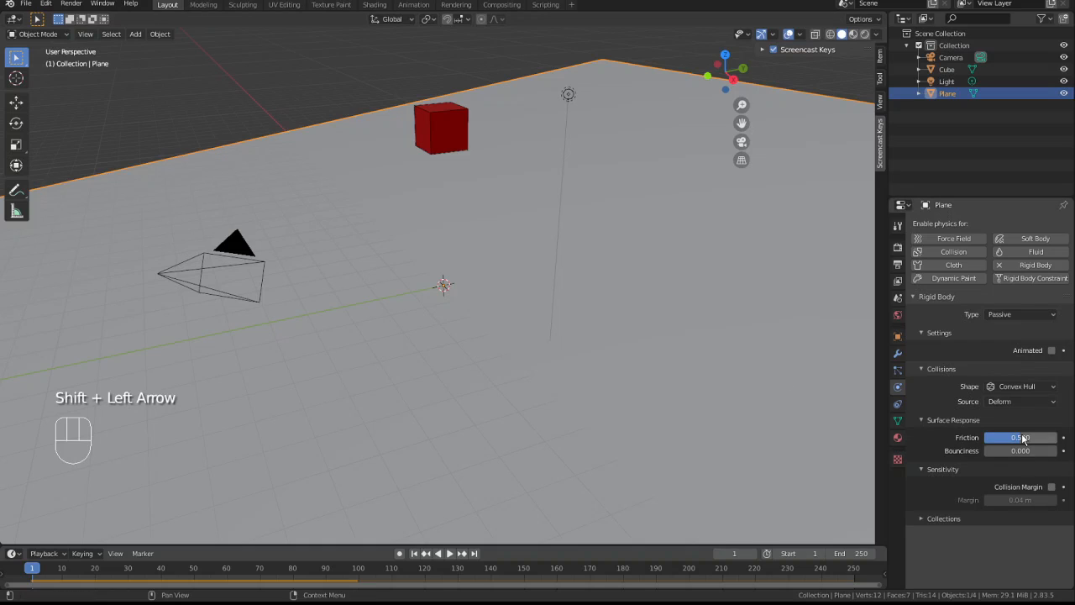
- Set the tilted plane's friction to 0.000 and play the simulation to frame 109
{"action": "left_click_drag", "start_coordinate": [1021, 440], "coordinate": [966, 439]}
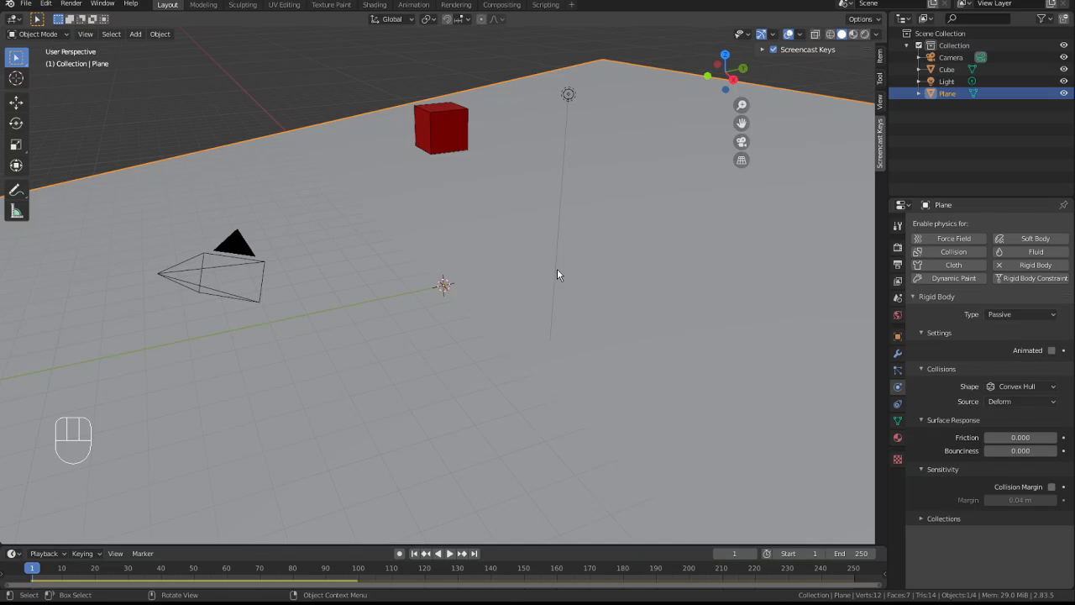
{"action": "key", "text": "space"}
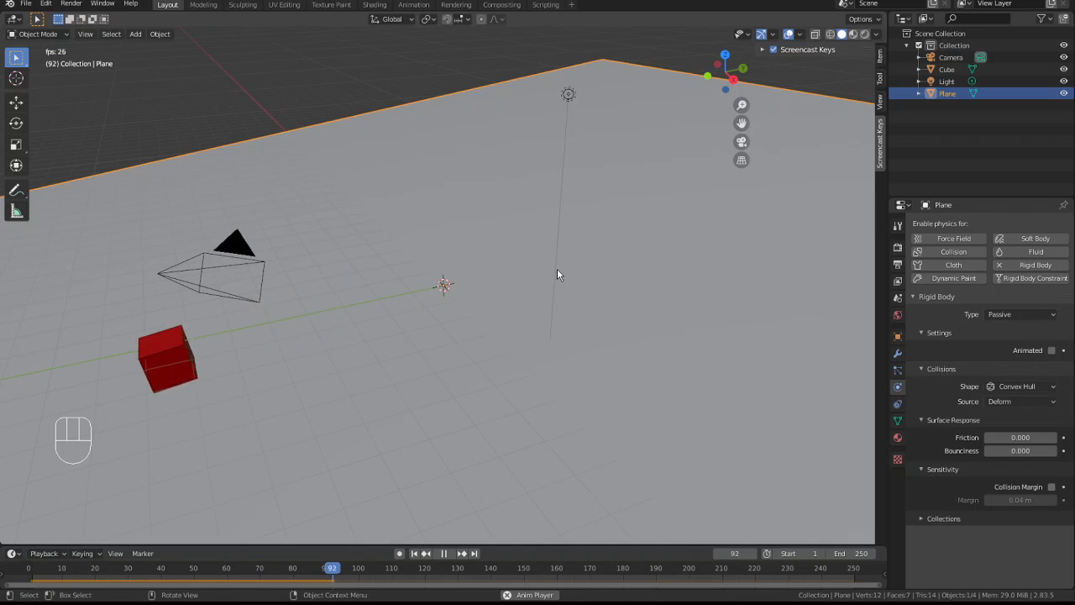
{"action": "key", "text": "space"}
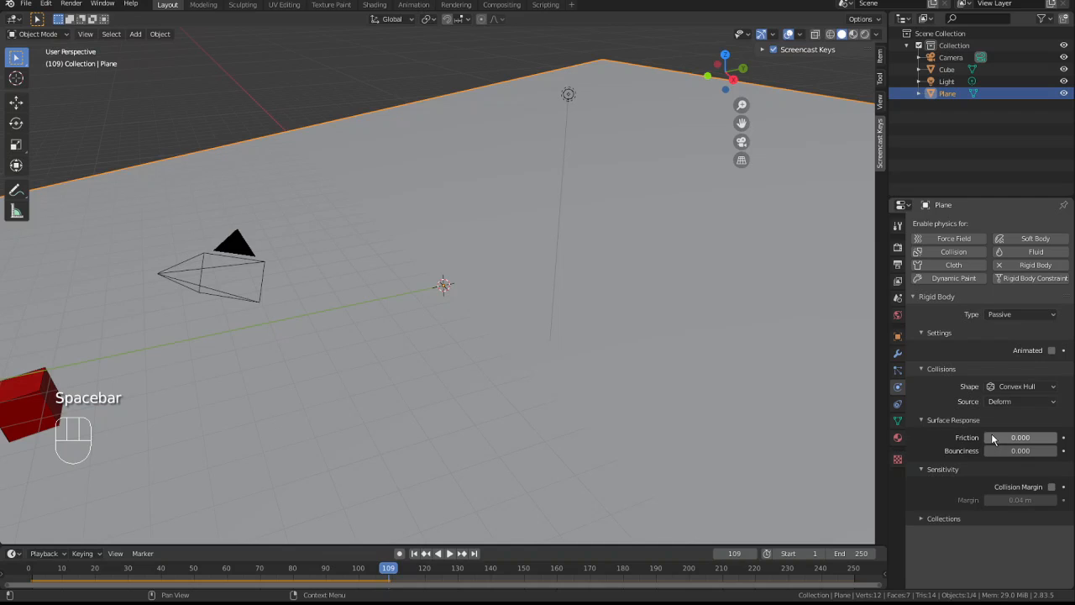
- Set the plane's friction to 0.179, test the simulation from frame 1 to about frame 104 and return to the first frame
{"action": "left_click_drag", "start_coordinate": [992, 434], "coordinate": [1007, 435]}
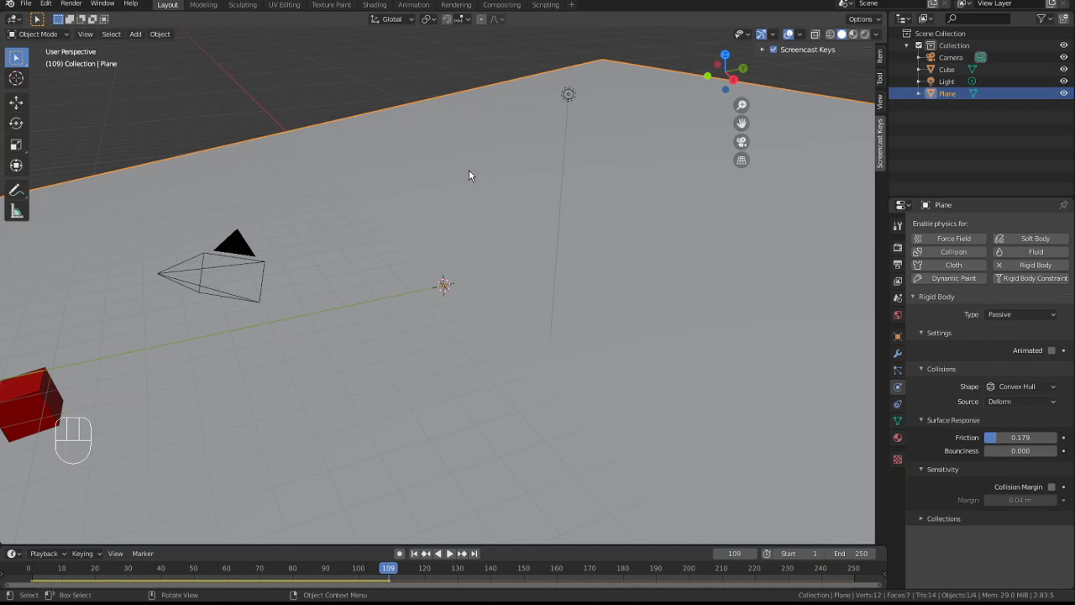
{"action": "key", "text": "shift+Left"}
{"action": "key", "text": "space"}
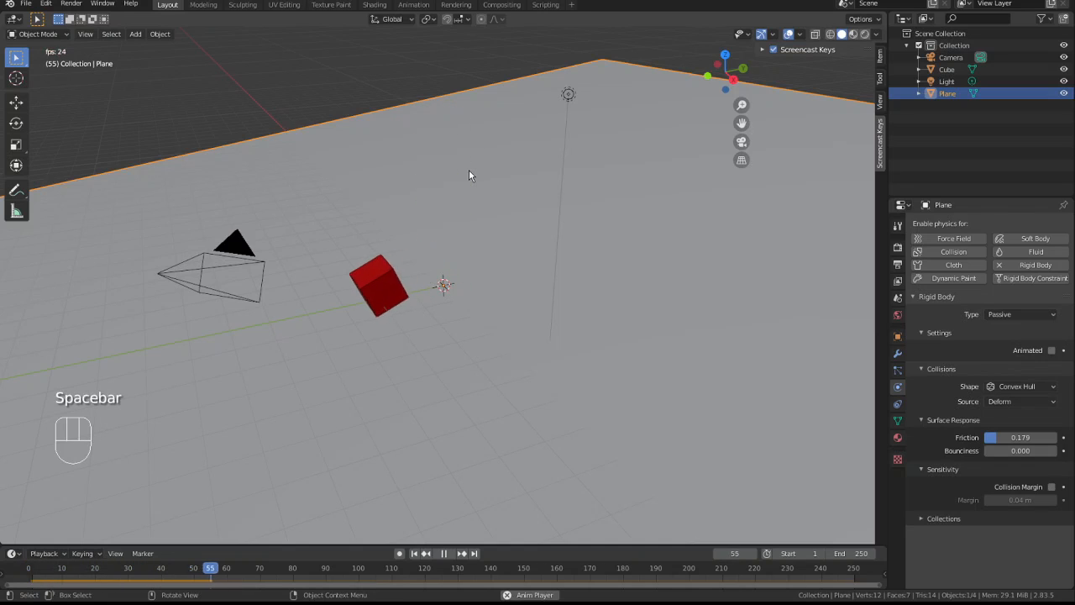
{"action": "key", "text": "space"}
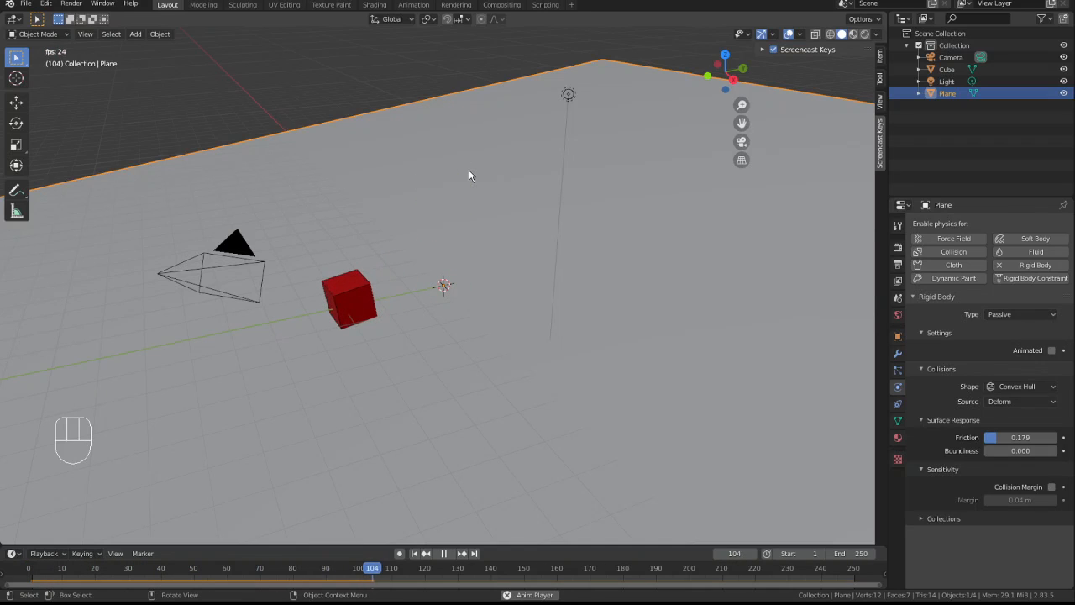
{"action": "key", "text": "shift+Left"}
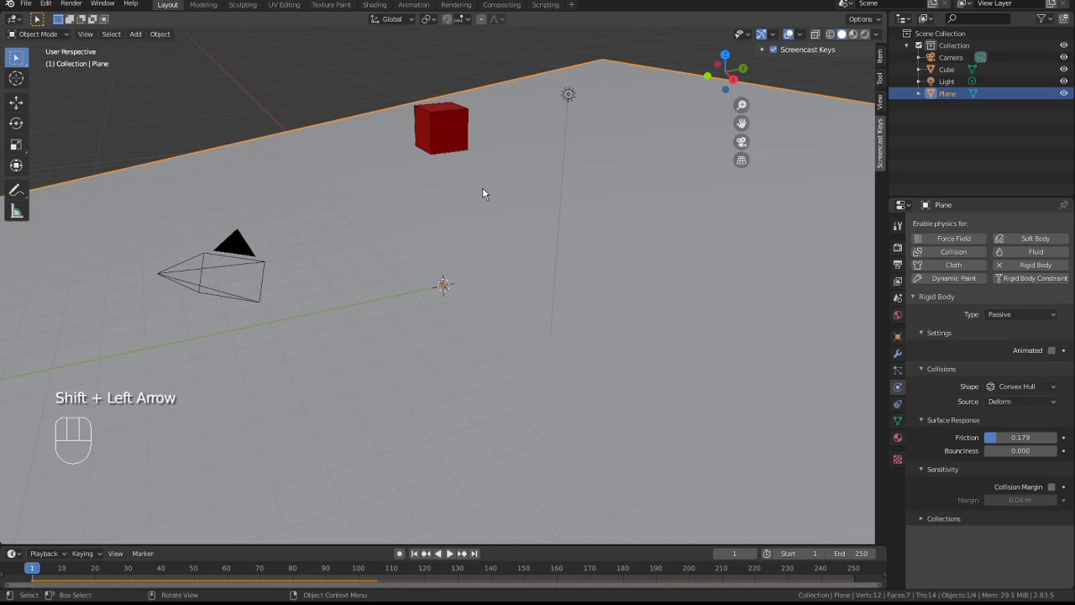
- Clear the plane's rotation, play the simulation with the cube selected to frame 80 and return to the first frame
{"action": "left_click", "coordinate": [443, 132]}
{"action": "left_click", "coordinate": [652, 234]}
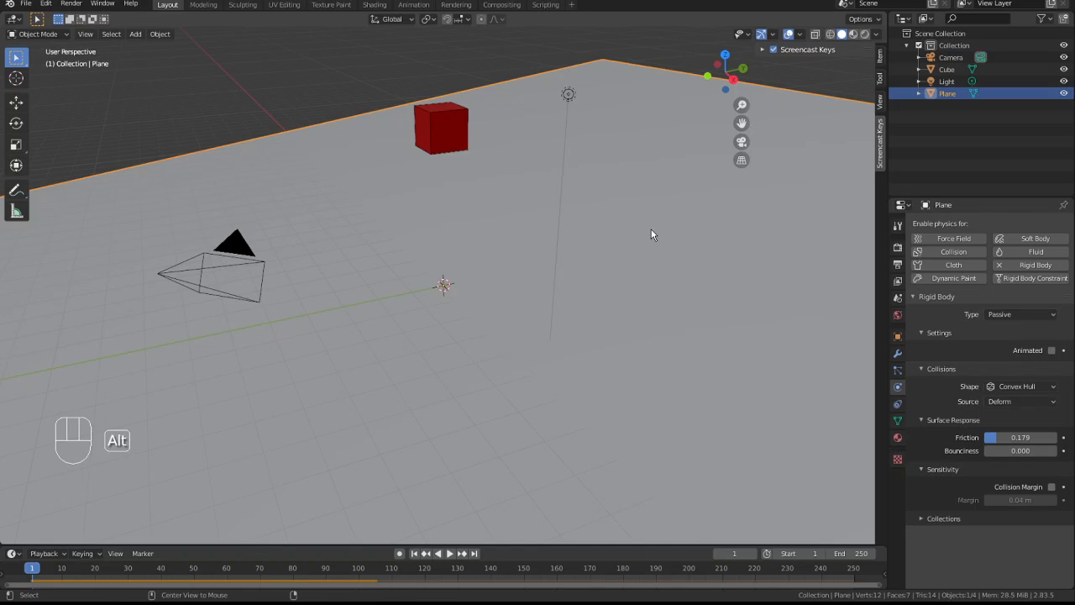
{"action": "key", "text": "alt+r"}
{"action": "left_click", "coordinate": [450, 126]}
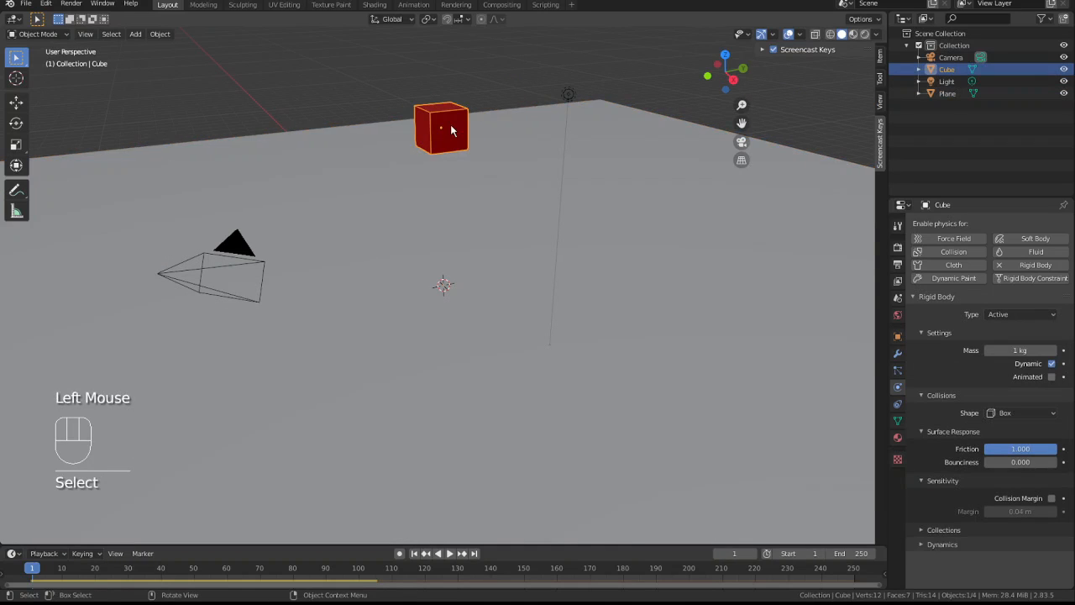
{"action": "key", "text": "space"}
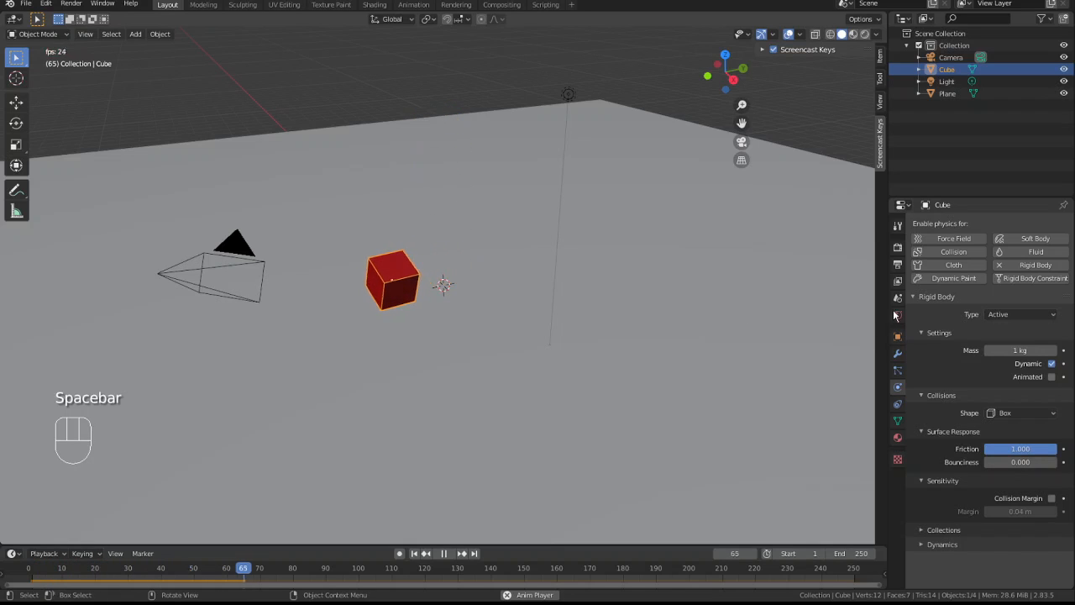
{"action": "key", "text": "space"}
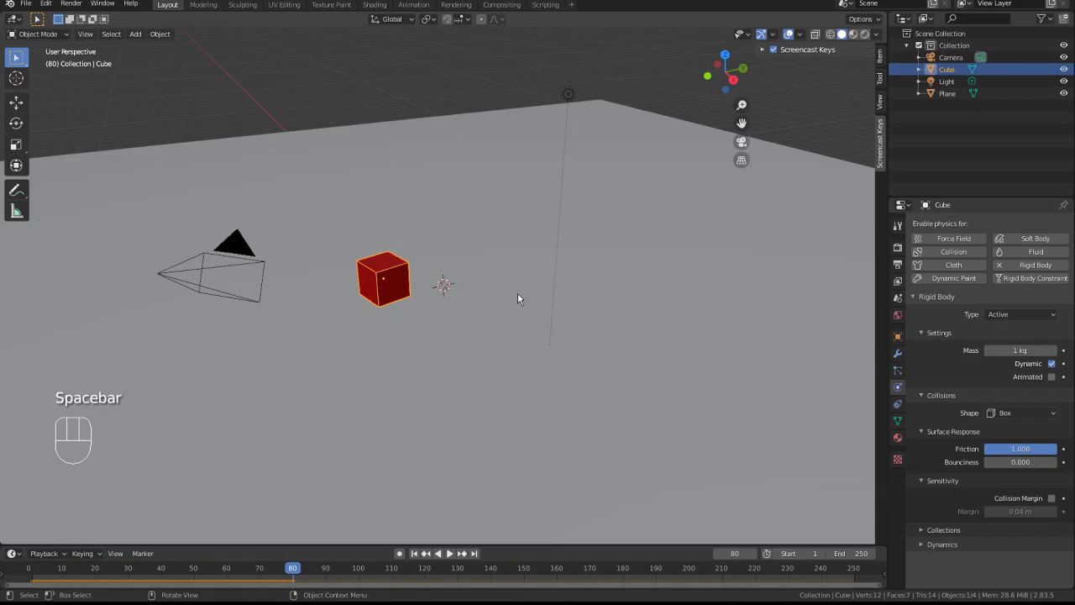
{"action": "key", "text": "shift+Left"}
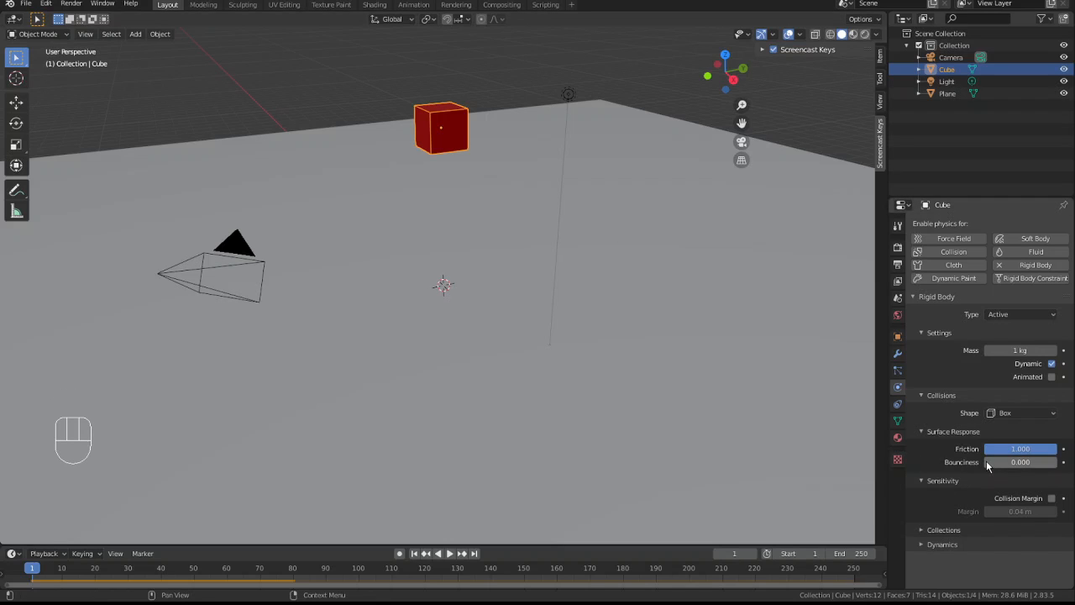
- Set the cube's bounciness to 1.000, test the simulation and return to the first frame
{"action": "left_click", "coordinate": [631, 330]}
{"action": "left_click", "coordinate": [458, 123]}
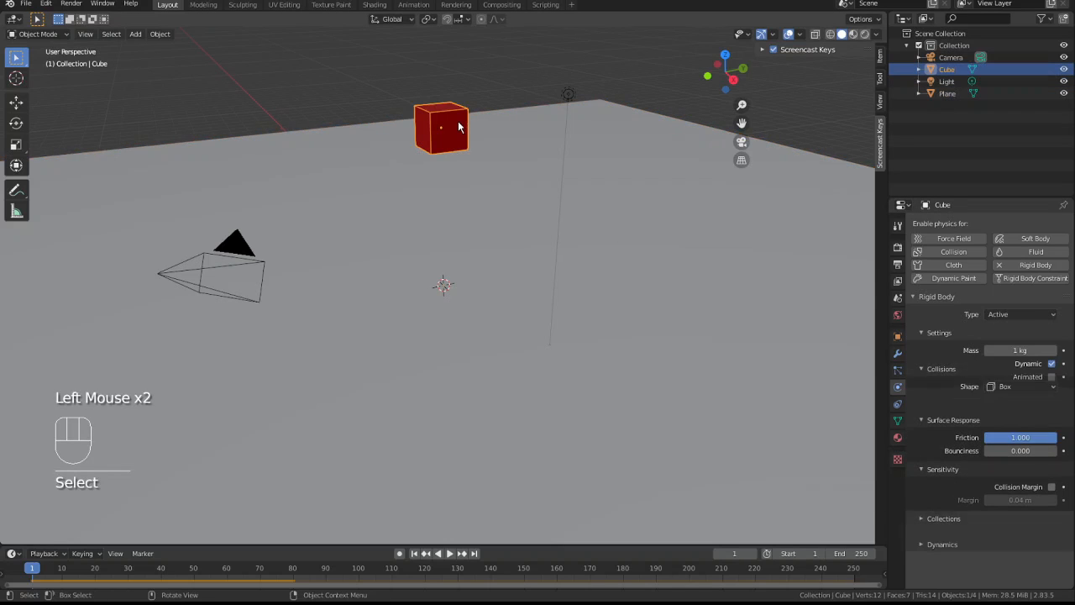
{"action": "left_click_drag", "start_coordinate": [996, 462], "coordinate": [1062, 462]}
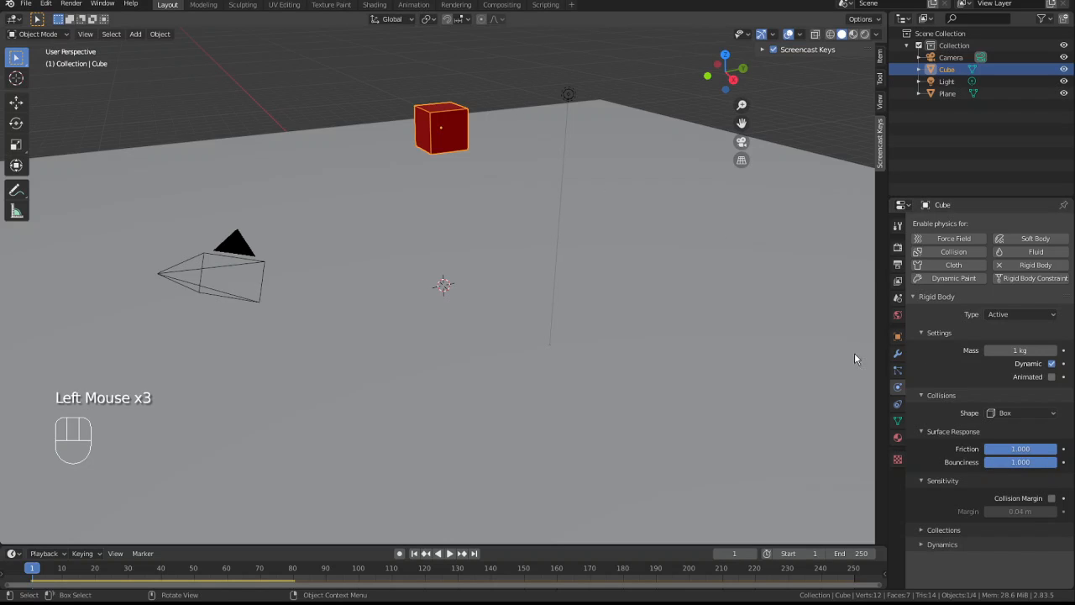
{"action": "key", "text": "space"}
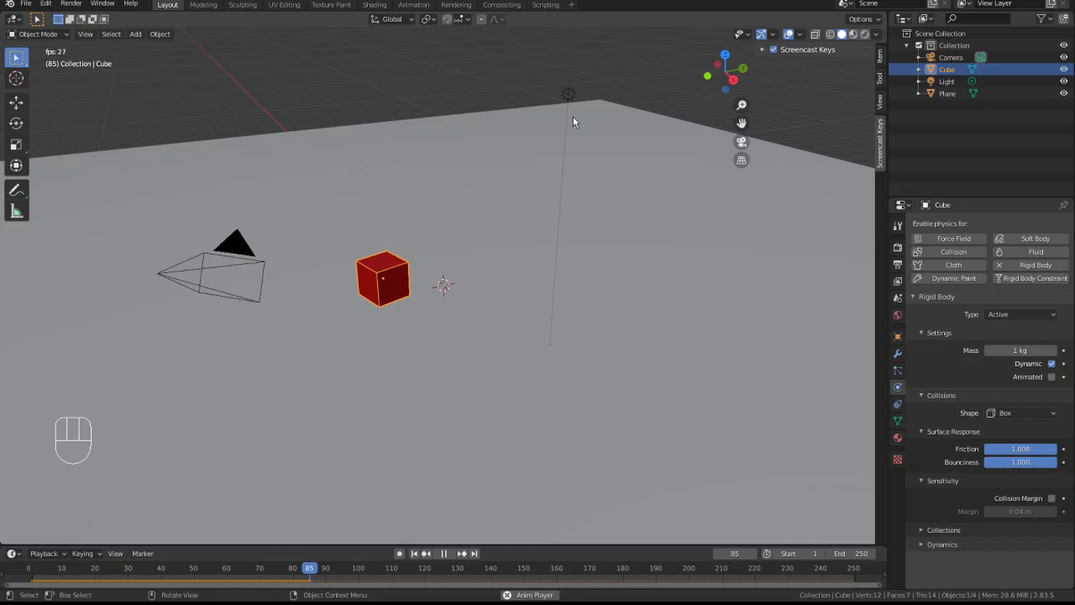
{"action": "key", "text": "space"}
{"action": "key", "text": "shift+Left"}
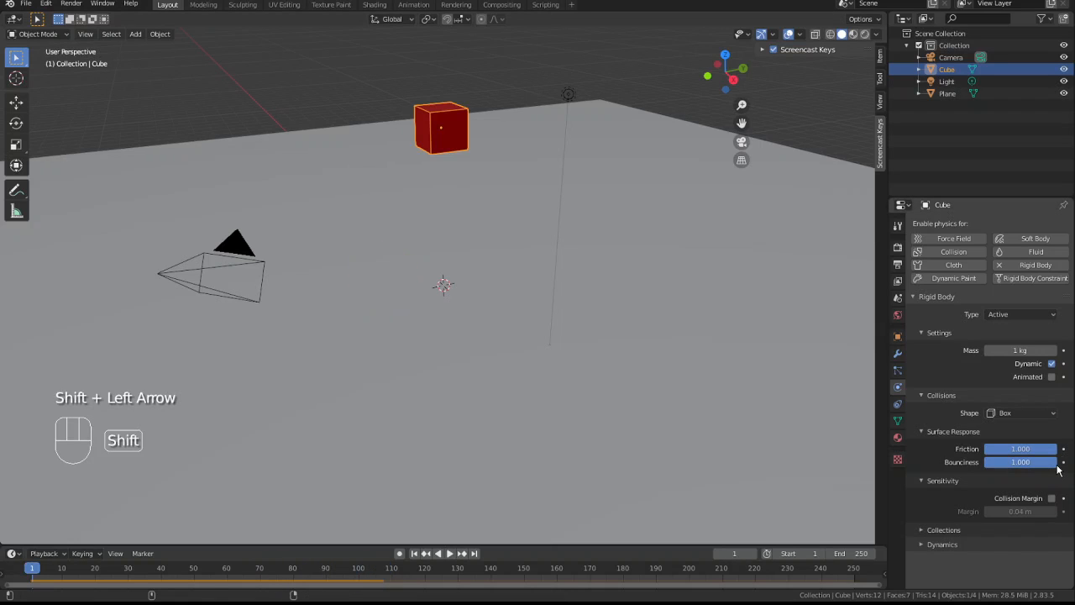
- Set the plane's bounciness to 0.341 and play the simulation to frame 91
{"action": "left_click", "coordinate": [687, 251]}
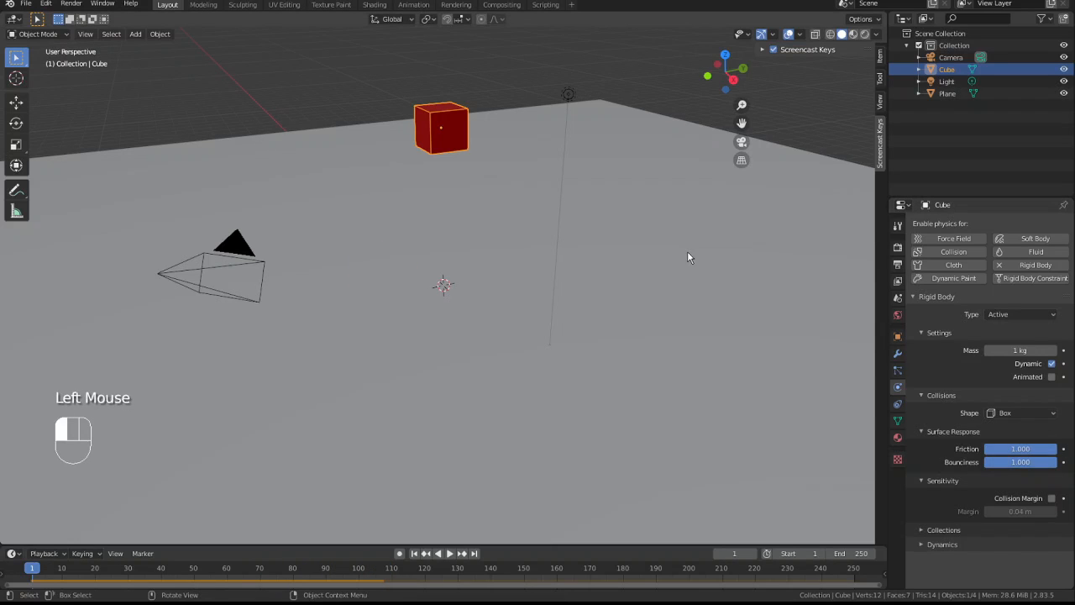
{"action": "left_click_drag", "start_coordinate": [987, 450], "coordinate": [1009, 450]}
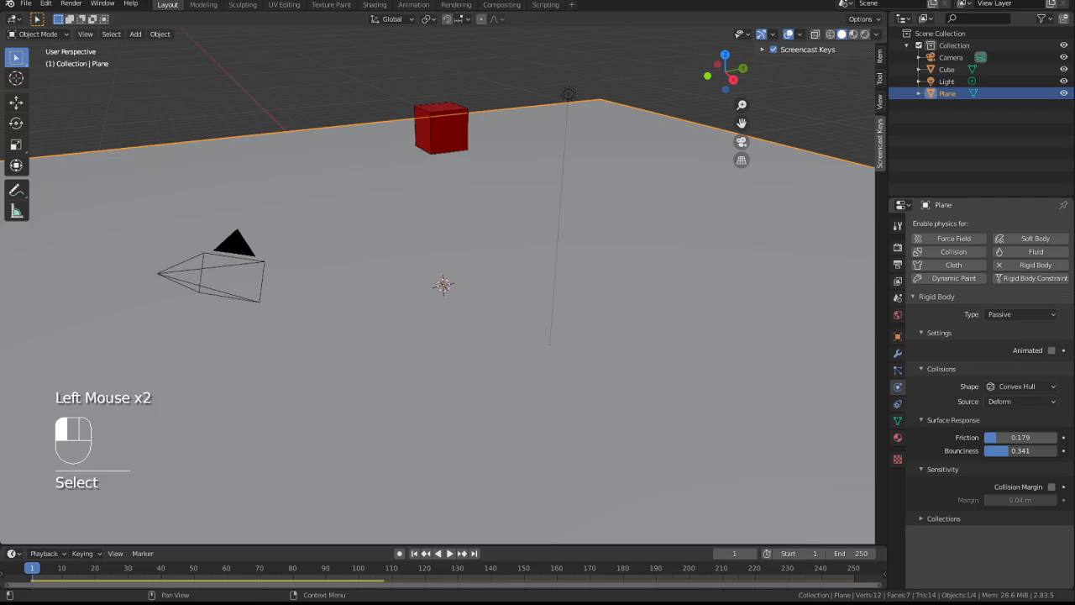
{"action": "key", "text": "space"}
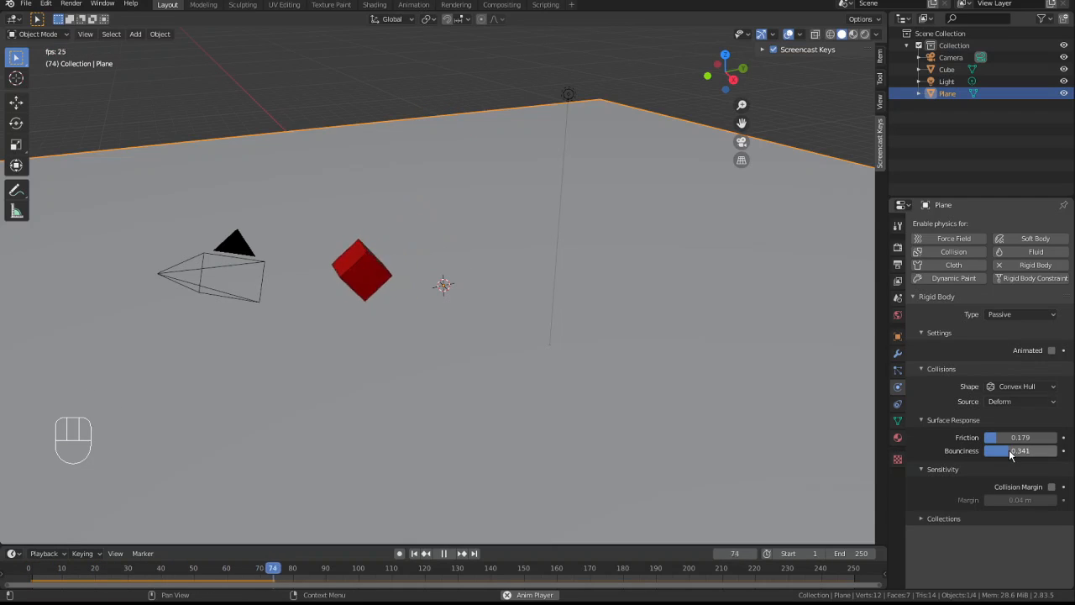
{"action": "key", "text": "space"}
- Set the plane's bounciness to 0.740 and play the simulation from the first frame to frame 132
{"action": "left_click_drag", "start_coordinate": [1009, 450], "coordinate": [1040, 455]}
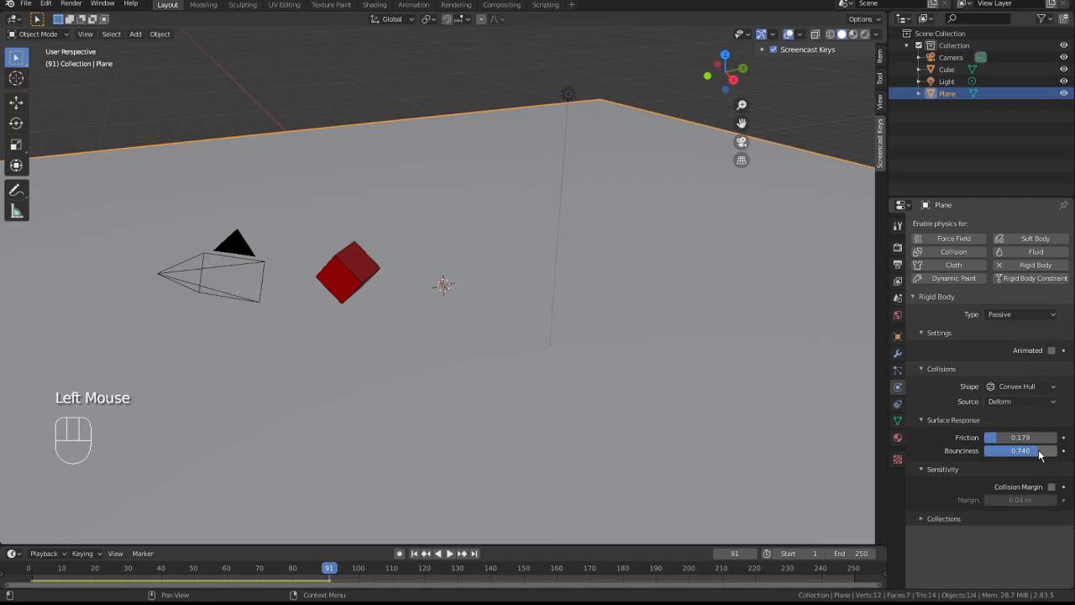
{"action": "key", "text": "shift+Left"}
{"action": "key", "text": "space"}
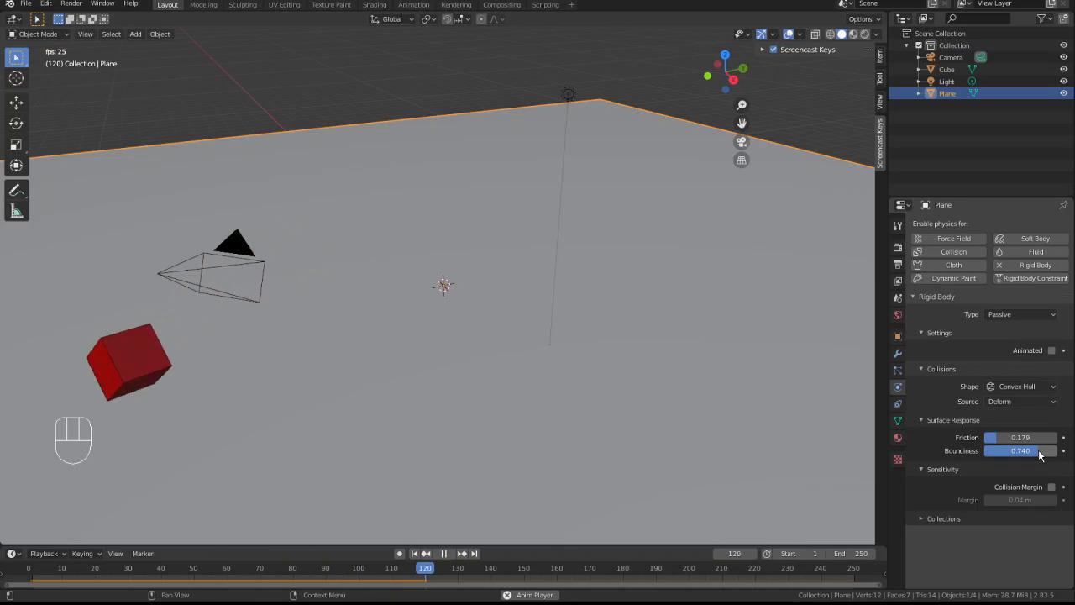
{"action": "key", "text": "space"}
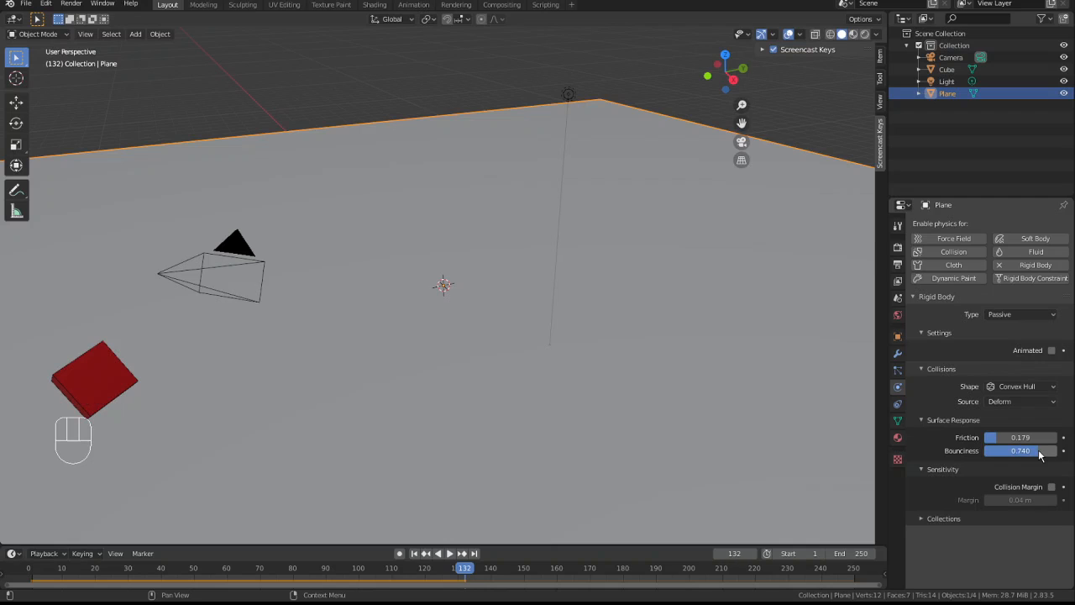
- Step the simulation back frame by frame from frame 132 to the first frame to examine the cube's bounces
{"action": "key", "text": "Left"}
{"action": "key", "text": "Left"}
{"action": "key", "text": "Left"}
{"action": "key", "text": "Left"}
{"action": "key", "text": "Left"}
{"action": "key", "text": "Left"}
{"action": "key", "text": "Left"}
{"action": "key", "text": "Left"}
{"action": "key", "text": "Left"}
{"action": "key", "text": "Left"}
{"action": "key", "text": "Left"}
{"action": "key", "text": "Left"}
{"action": "key", "text": "Left"}
{"action": "key", "text": "Left"}
{"action": "key", "text": "Left"}
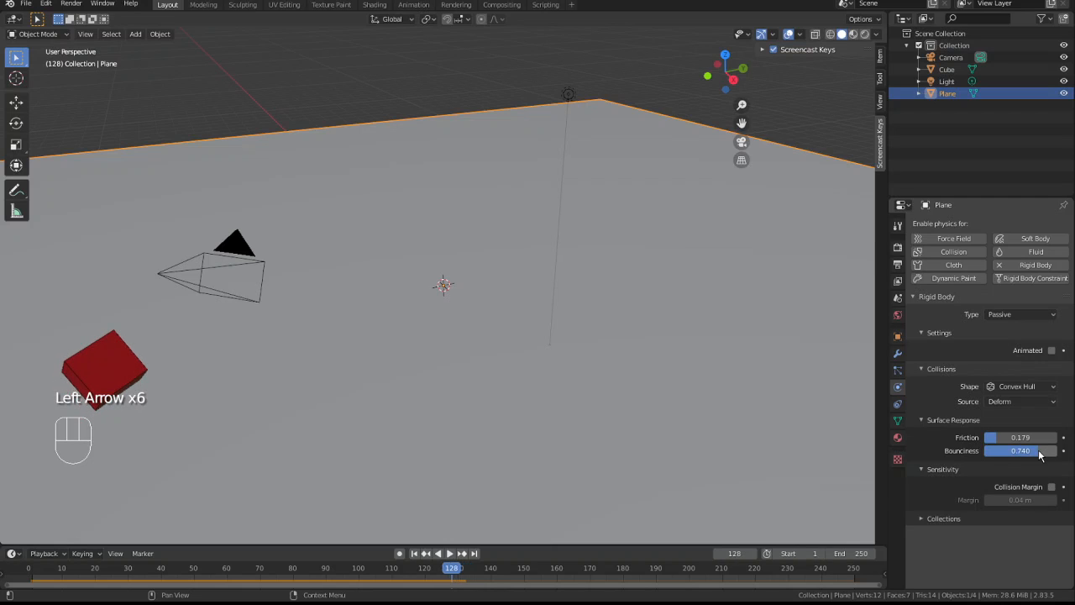
{"action": "key", "text": "Left"}
{"action": "key", "text": "Left"}
{"action": "key", "text": "Left"}
{"action": "key", "text": "Left"}
{"action": "key", "text": "Left"}
{"action": "key", "text": "Left"}
{"action": "key", "text": "Left"}
{"action": "key", "text": "Left"}
{"action": "key", "text": "Left"}
{"action": "key", "text": "Left"}
{"action": "key", "text": "Left"}
{"action": "key", "text": "Left"}
{"action": "key", "text": "Left"}
{"action": "key", "text": "Left"}
{"action": "key", "text": "Left"}
{"action": "key", "text": "Left"}
{"action": "key", "text": "Left"}
{"action": "key", "text": "Left"}
{"action": "key", "text": "Left"}
{"action": "key", "text": "Left"}
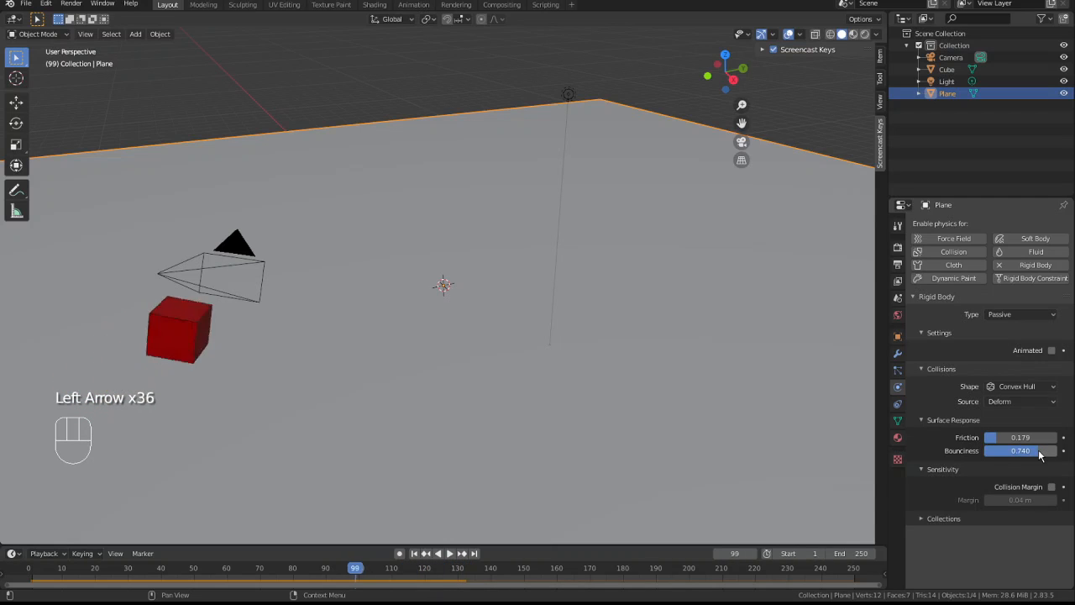
{"action": "key", "text": "Left"}
{"action": "key", "text": "Left"}
{"action": "key", "text": "Left"}
{"action": "key", "text": "Left"}
{"action": "key", "text": "Left"}
{"action": "key", "text": "Left"}
{"action": "key", "text": "Left"}
{"action": "key", "text": "Left"}
{"action": "key", "text": "Left"}
{"action": "key", "text": "Left"}
{"action": "key", "text": "Left"}
{"action": "key", "text": "Left"}
{"action": "key", "text": "Left"}
{"action": "key", "text": "Left"}
{"action": "key", "text": "Left"}
{"action": "key", "text": "Left"}
{"action": "key", "text": "Left"}
{"action": "key", "text": "Left"}
{"action": "key", "text": "Left"}
{"action": "key", "text": "Left"}
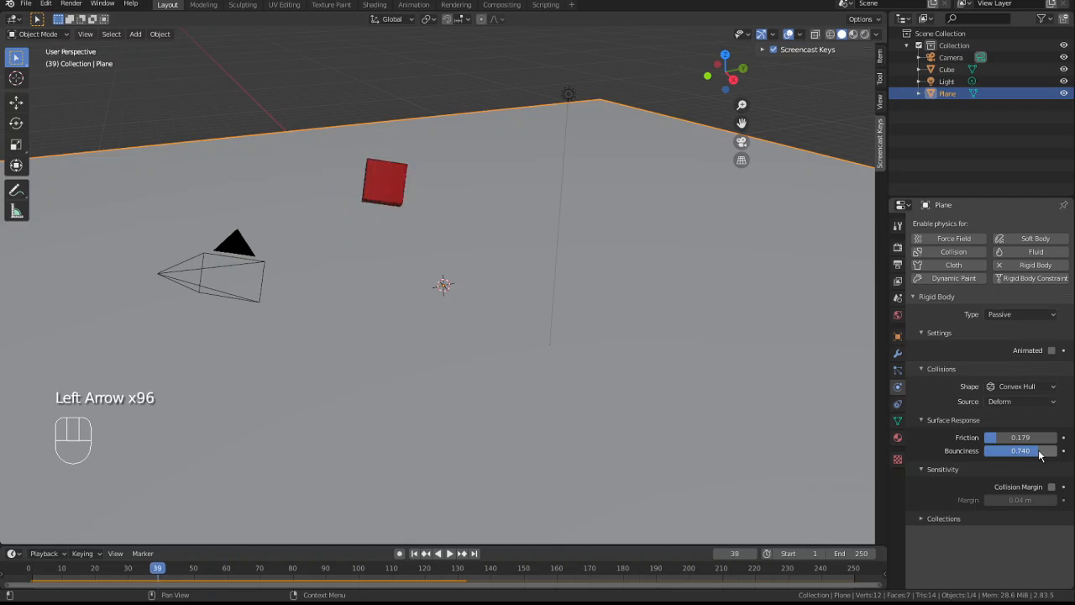
{"action": "key", "text": "Left"}
{"action": "key", "text": "Left"}
{"action": "key", "text": "Left"}
{"action": "key", "text": "Left"}
{"action": "key", "text": "Left"}
{"action": "key", "text": "Left"}
{"action": "key", "text": "Left"}
{"action": "key", "text": "Left"}
{"action": "key", "text": "Left"}
{"action": "key", "text": "Left"}
{"action": "key", "text": "Left"}
{"action": "key", "text": "Left"}
{"action": "key", "text": "Left"}
{"action": "key", "text": "Left"}
{"action": "key", "text": "Left"}
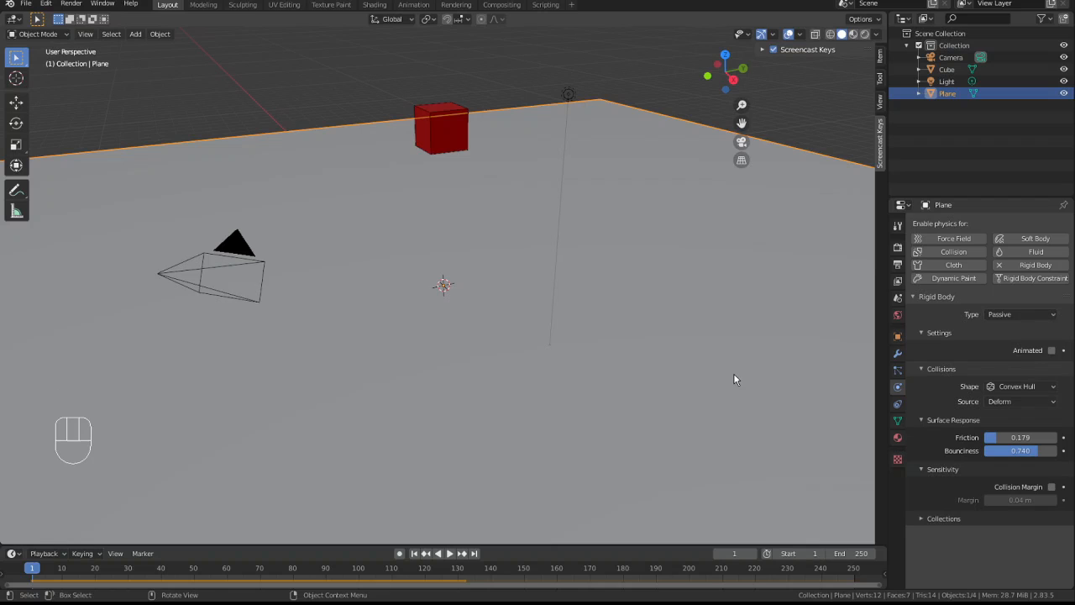
- Replay the simulation once past frame 79 and return to the first frame
{"action": "key", "text": "space"}
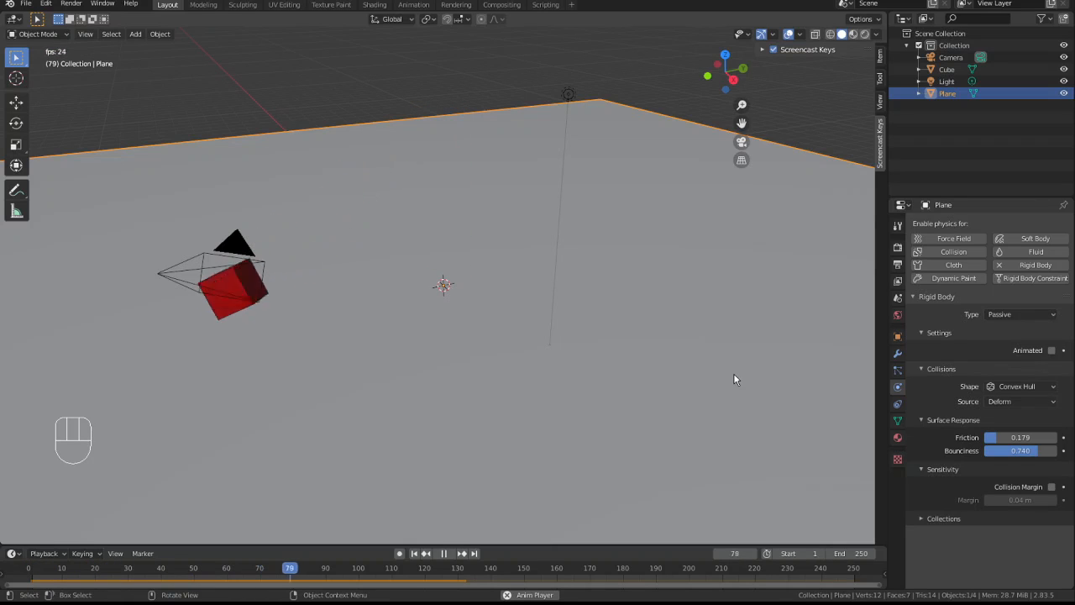
{"action": "key", "text": "space"}
{"action": "key", "text": "shift+Left"}
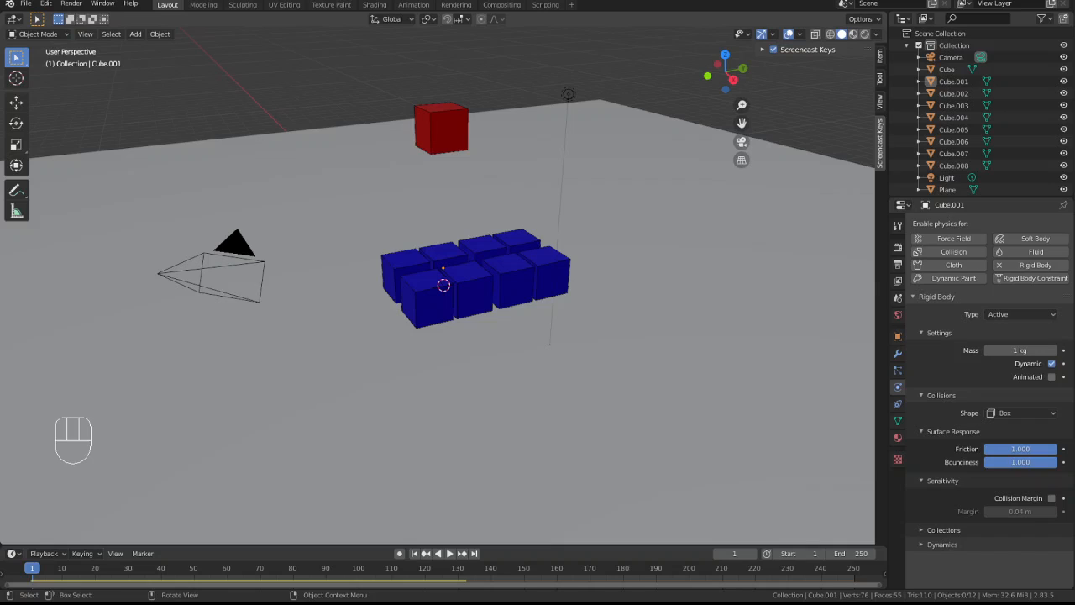
- Select the nearest corner blue cube, Cube.004, and play the simulation with the blue cubes to frame 87
{"action": "left_click", "coordinate": [464, 253]}
{"action": "left_click", "coordinate": [426, 296]}
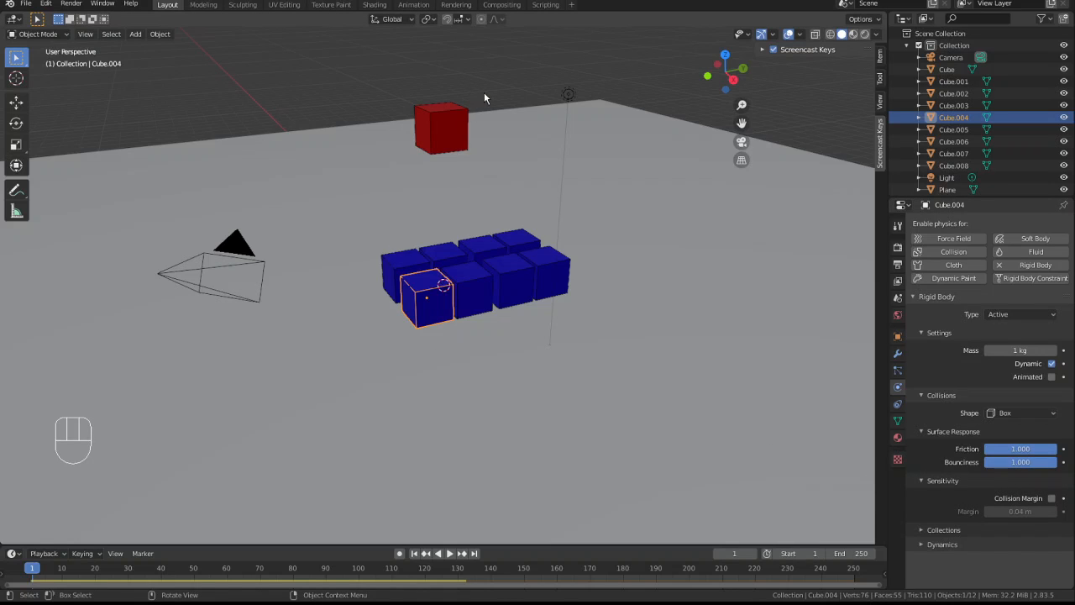
{"action": "key", "text": "space"}
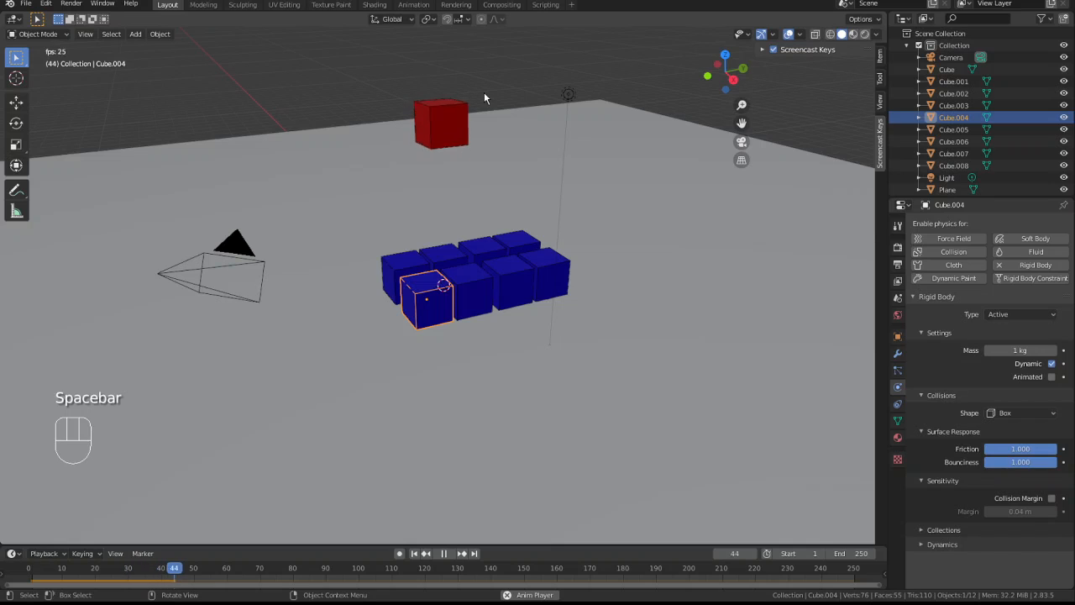
{"action": "key", "text": "space"}
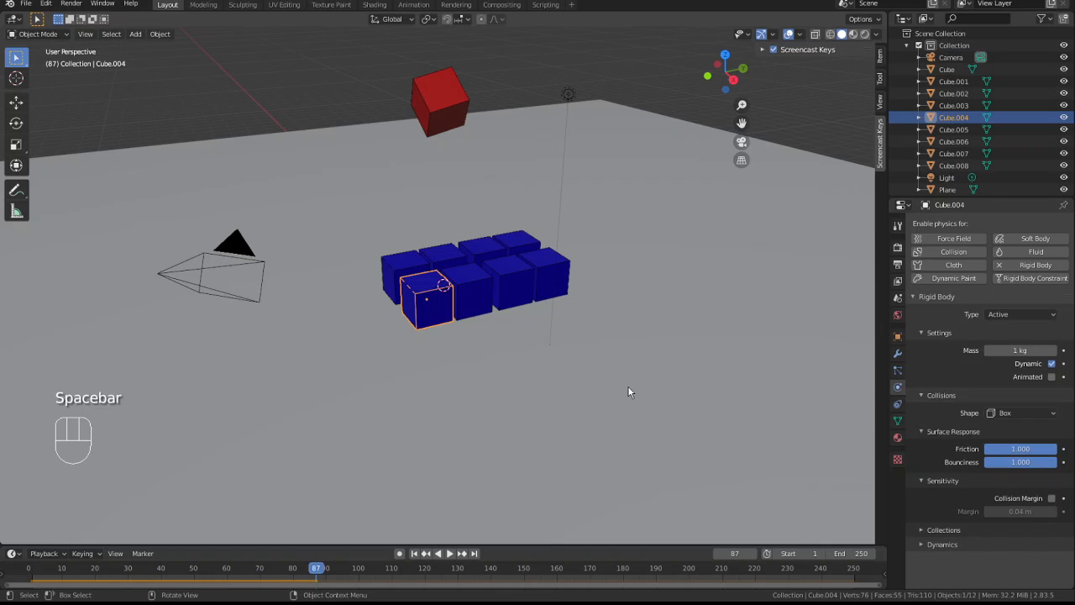
- Adjust the bounciness of Cube.004 and check the rigid body settings of the other blue cubes in its row
{"action": "left_click", "coordinate": [1040, 462]}
{"action": "type", "text": "1.0"}
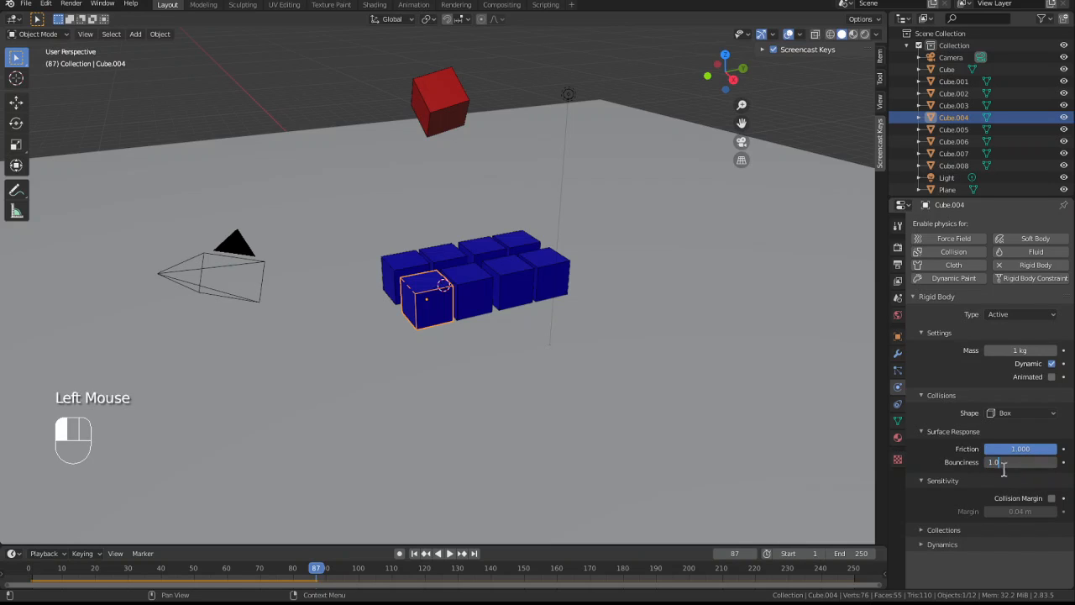
{"action": "left_click", "coordinate": [976, 468]}
{"action": "left_click_drag", "start_coordinate": [1031, 465], "coordinate": [1057, 465]}
{"action": "left_click", "coordinate": [475, 281]}
{"action": "left_click", "coordinate": [509, 284]}
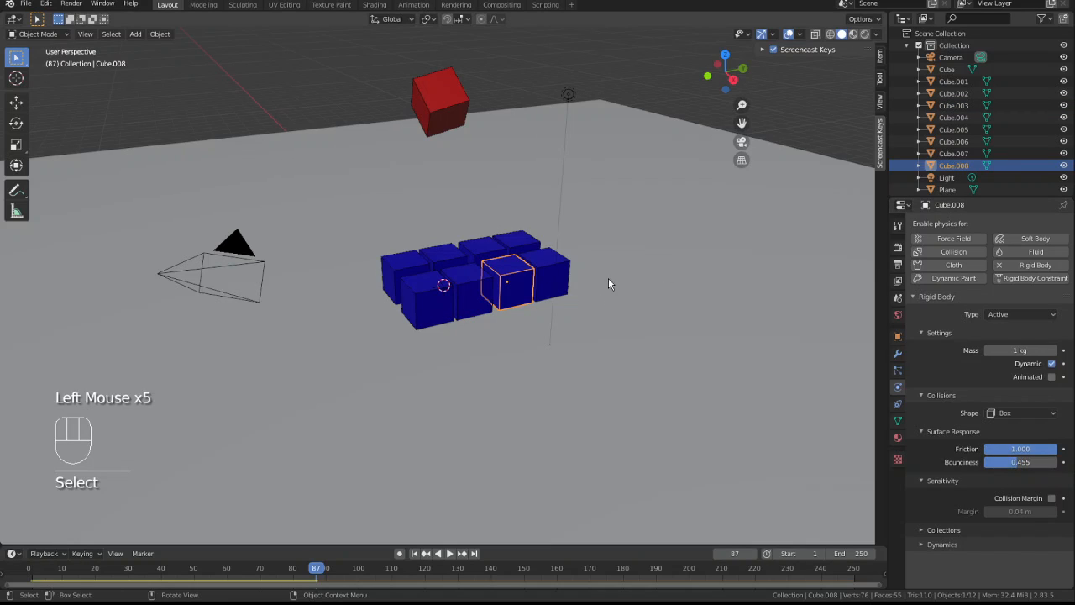
{"action": "left_click", "coordinate": [547, 272]}
{"action": "key", "text": "ctrl+shift+z"}
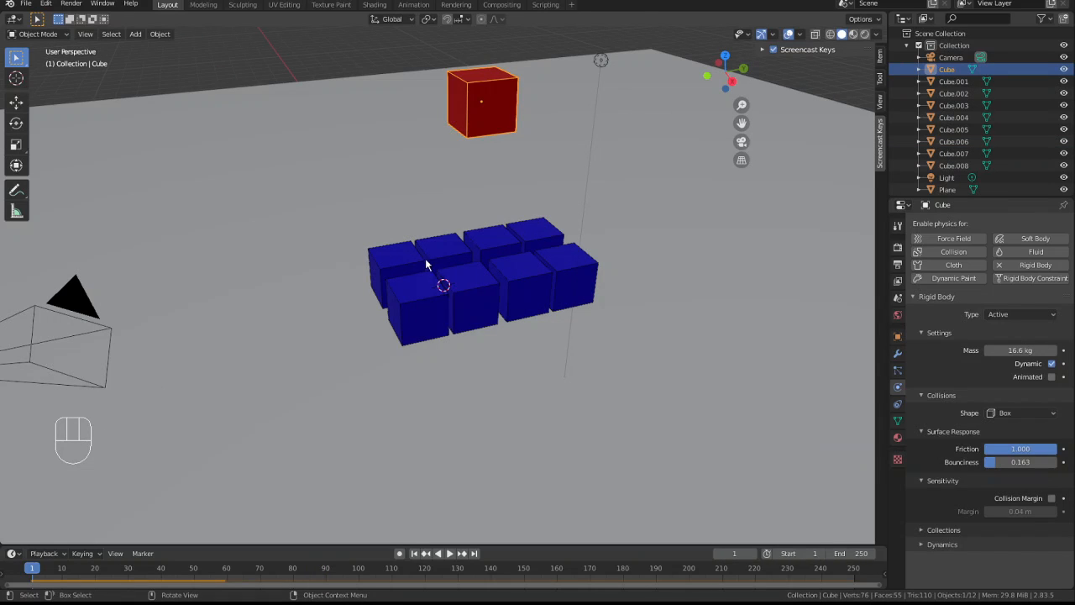
- Compare two blue cubes' settings with the red cube, set the red cube's mass to 1 kg, and test the simulation from the first frame
{"action": "left_click", "coordinate": [414, 316]}
{"action": "left_click", "coordinate": [483, 319]}
{"action": "left_click", "coordinate": [475, 100]}
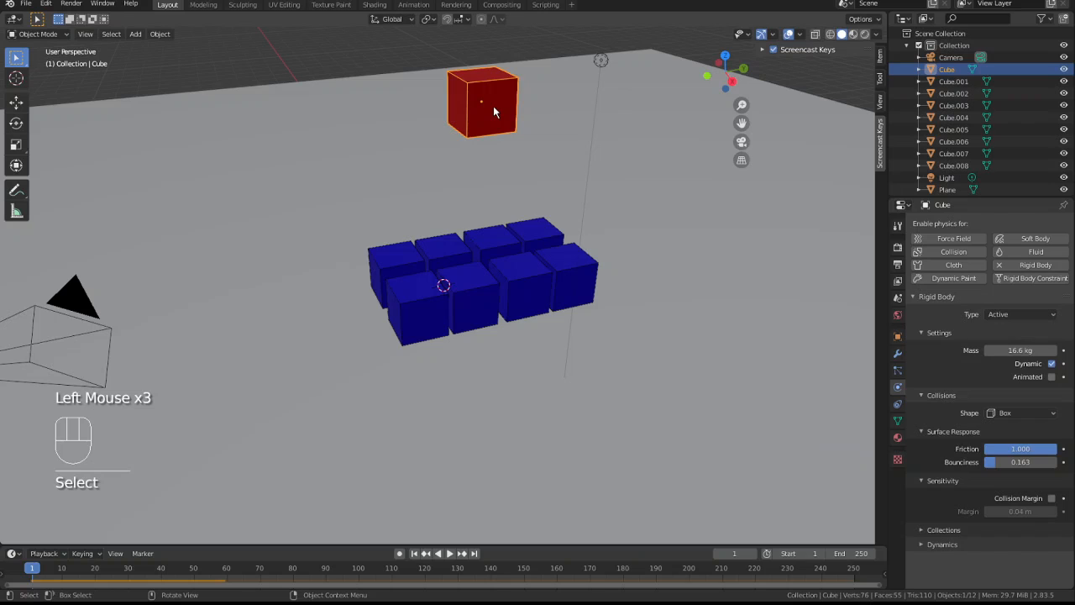
{"action": "left_click", "coordinate": [1020, 350]}
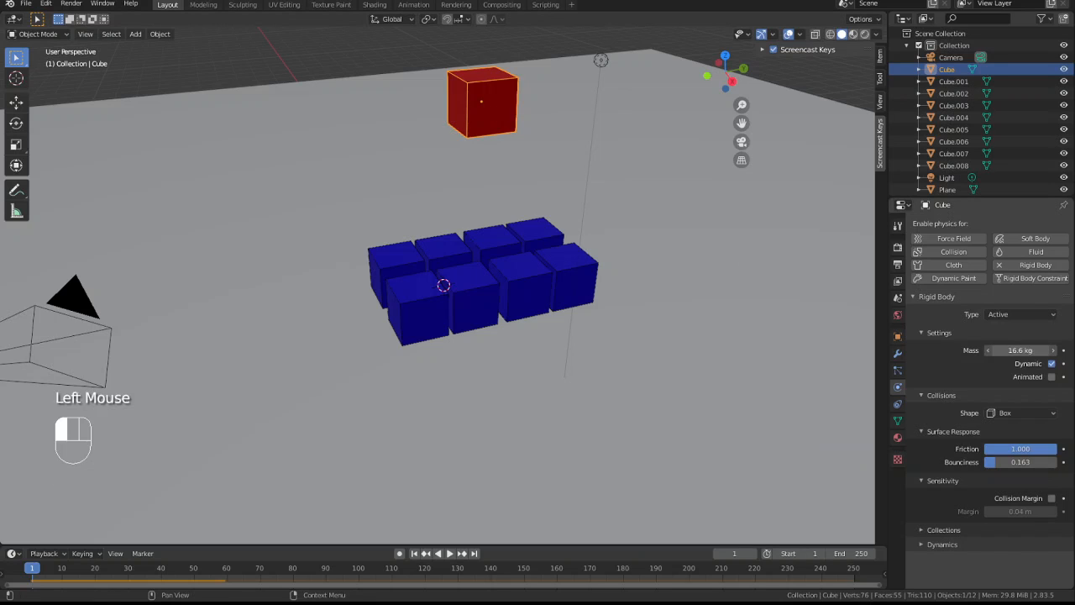
{"action": "type", "text": "1"}
{"action": "key", "text": "Return"}
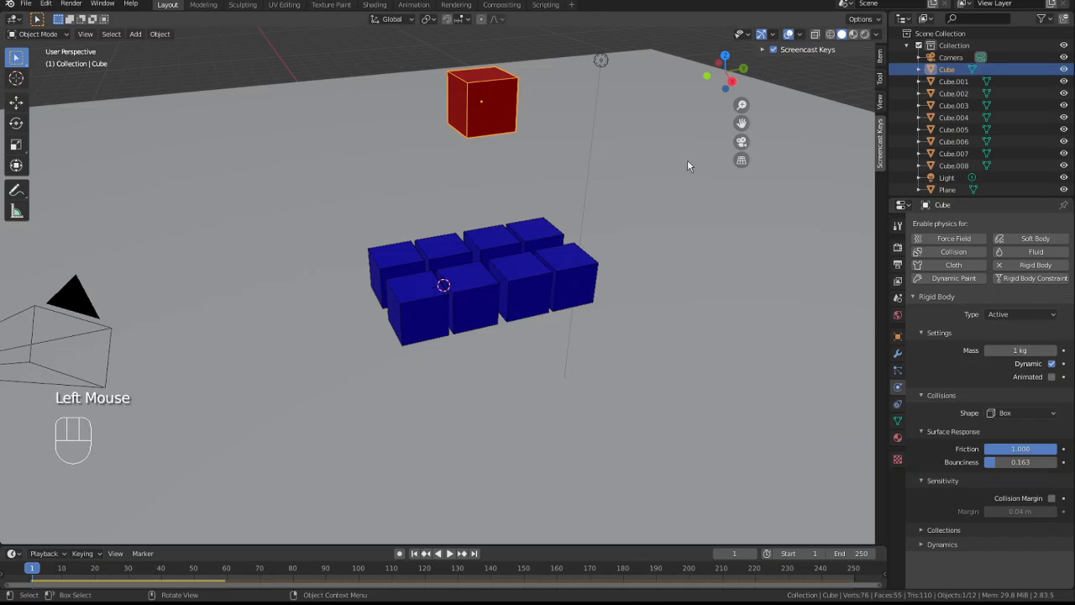
{"action": "key", "text": "space"}
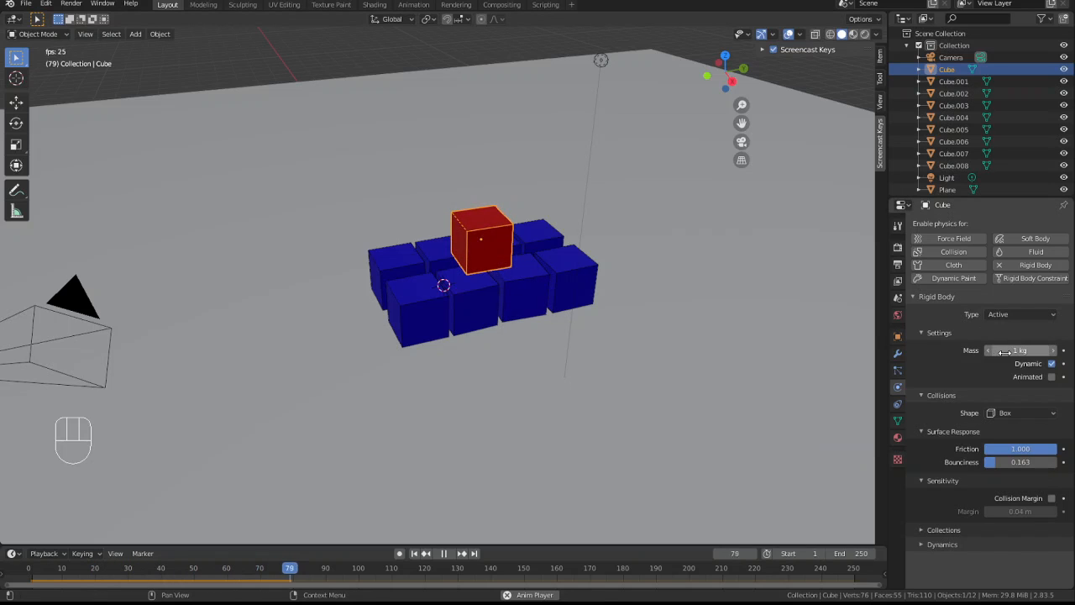
{"action": "key", "text": "space"}
{"action": "key", "text": "shift+Left"}
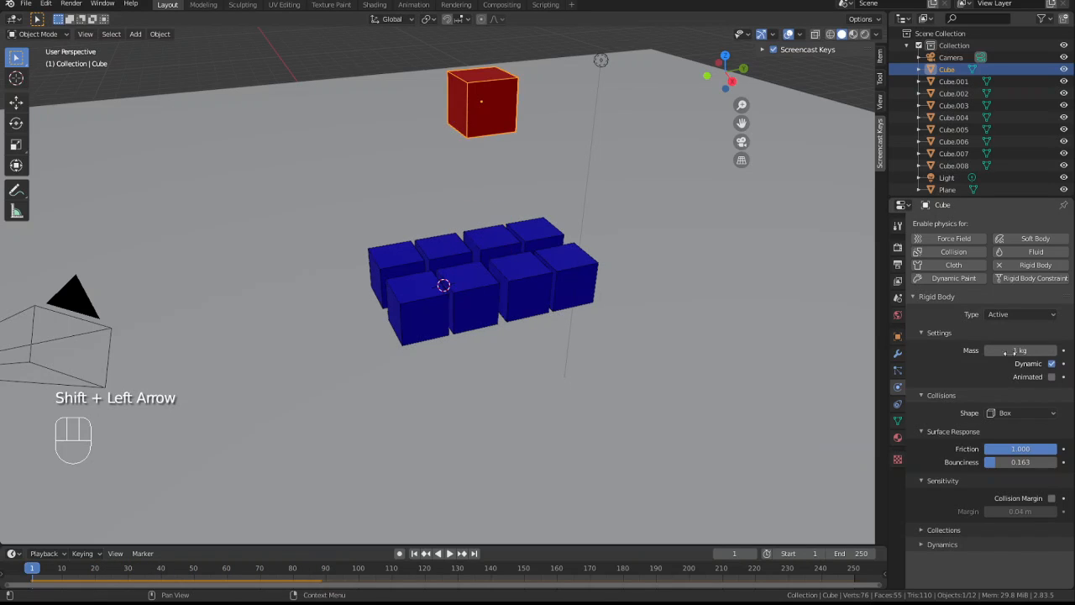
- Set the red cube's mass to 10 kg and play the simulation to frame 41
{"action": "left_click", "coordinate": [1016, 351]}
{"action": "type", "text": "10"}
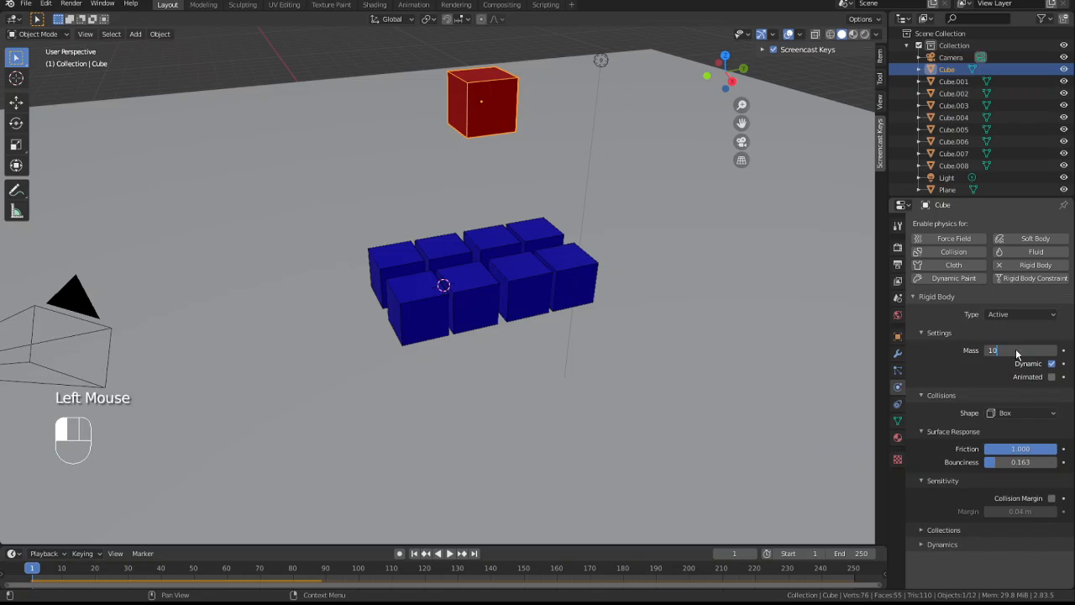
{"action": "key", "text": "Return"}
{"action": "key", "text": "space"}
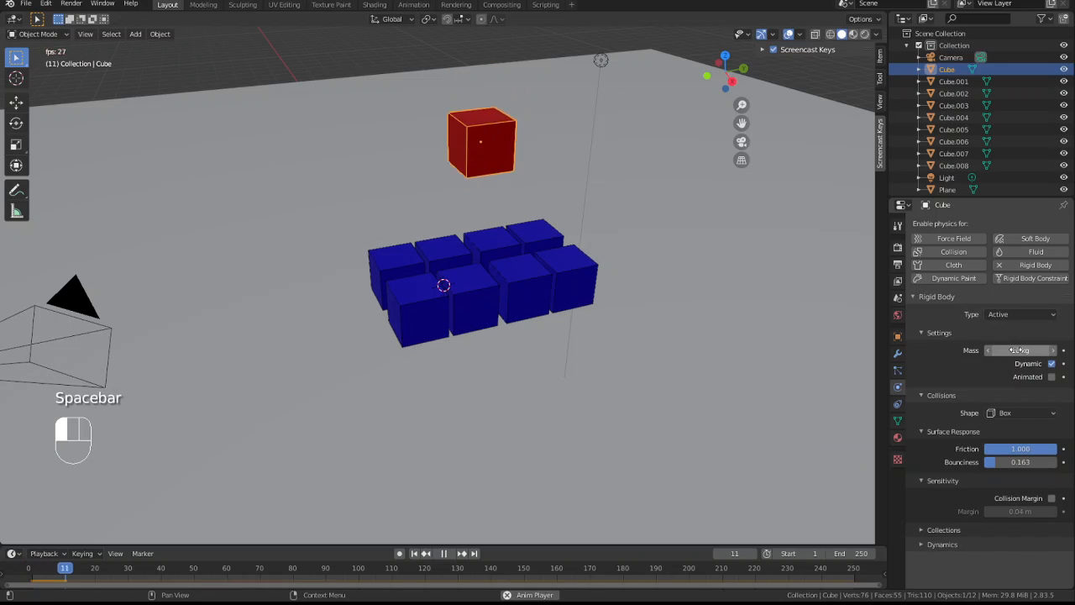
{"action": "key", "text": "space"}
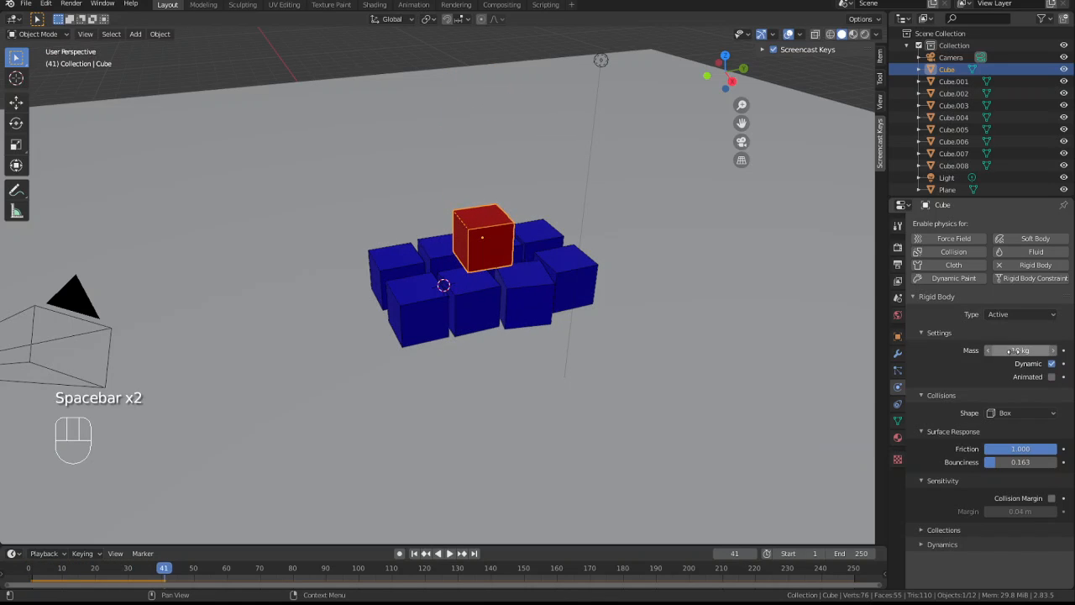
- Set the red cube's mass to 30 kg, play the simulation to frame 58 and return to the first frame
{"action": "left_click", "coordinate": [1017, 351]}
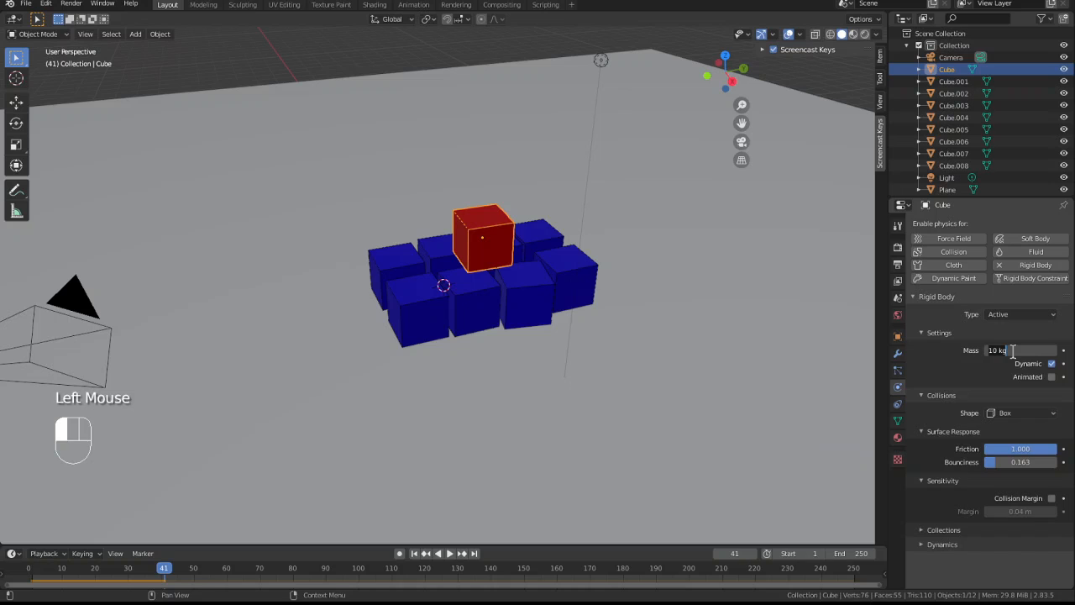
{"action": "type", "text": "30"}
{"action": "key", "text": "Return"}
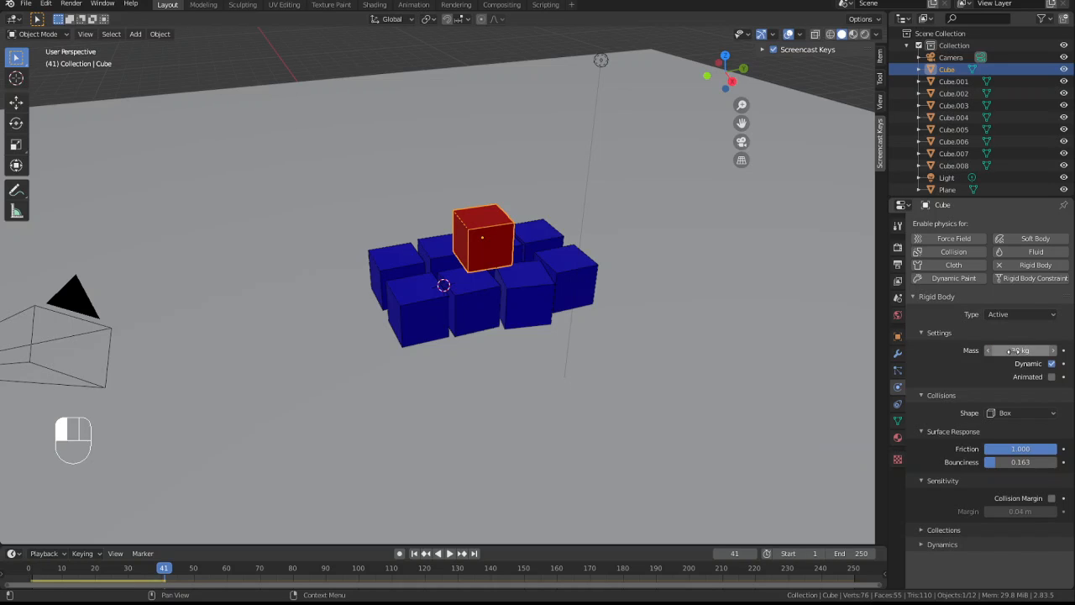
{"action": "key", "text": "shift+Left"}
{"action": "key", "text": "space"}
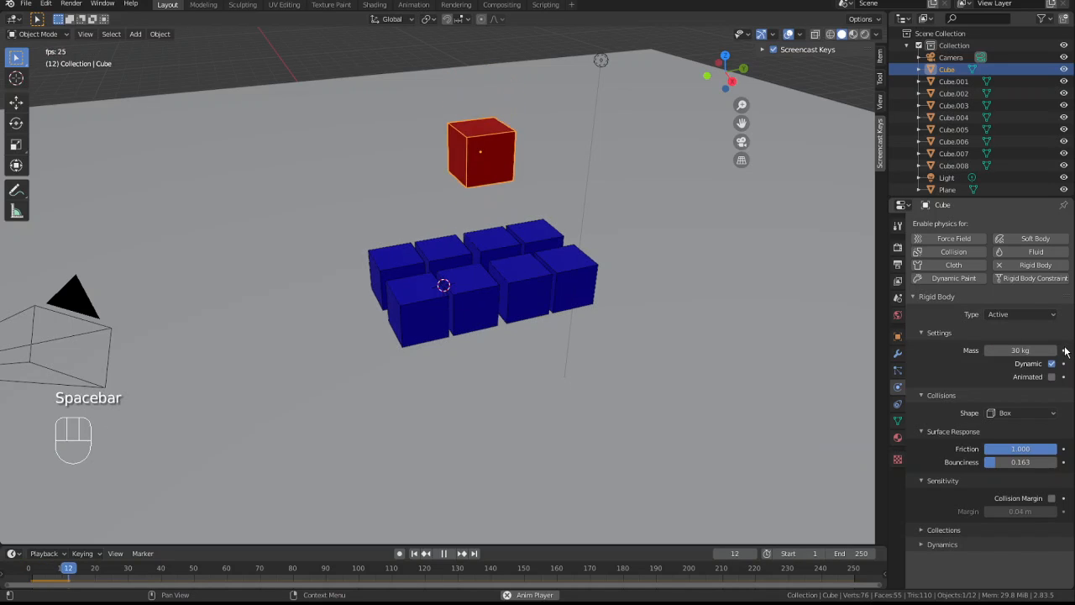
{"action": "key", "text": "space"}
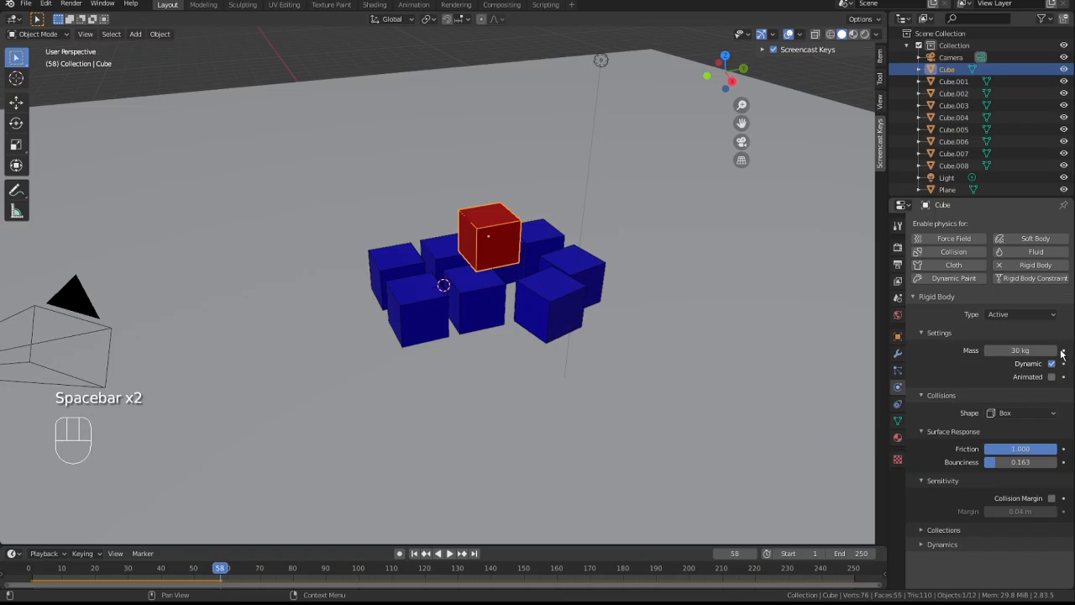
{"action": "key", "text": "shift+Left"}
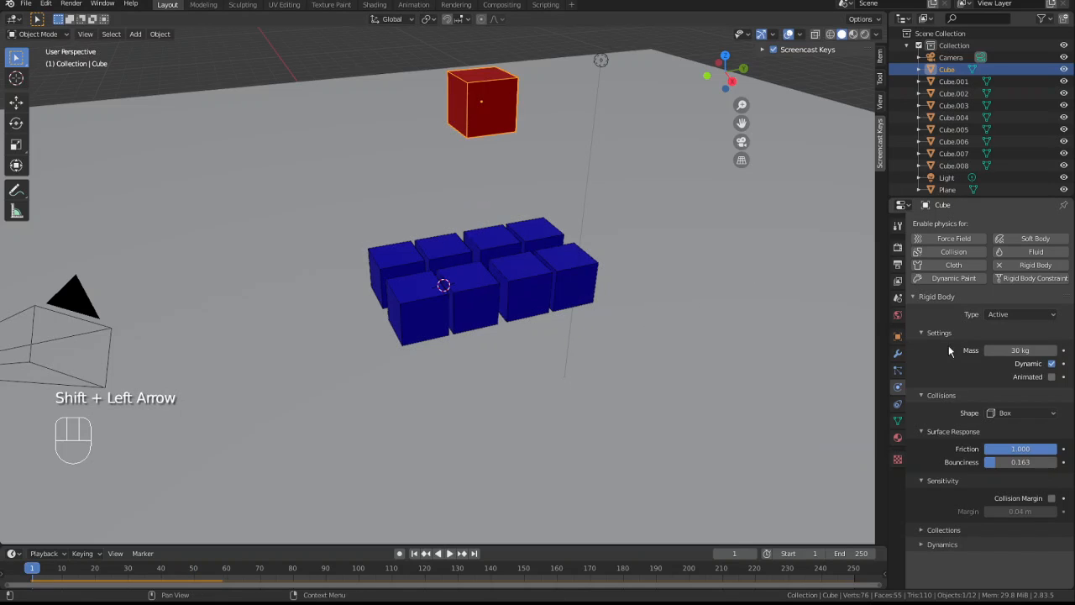
- Set the red cube's mass to 60 kg and play the simulation to frame 122
{"action": "left_click", "coordinate": [1014, 349]}
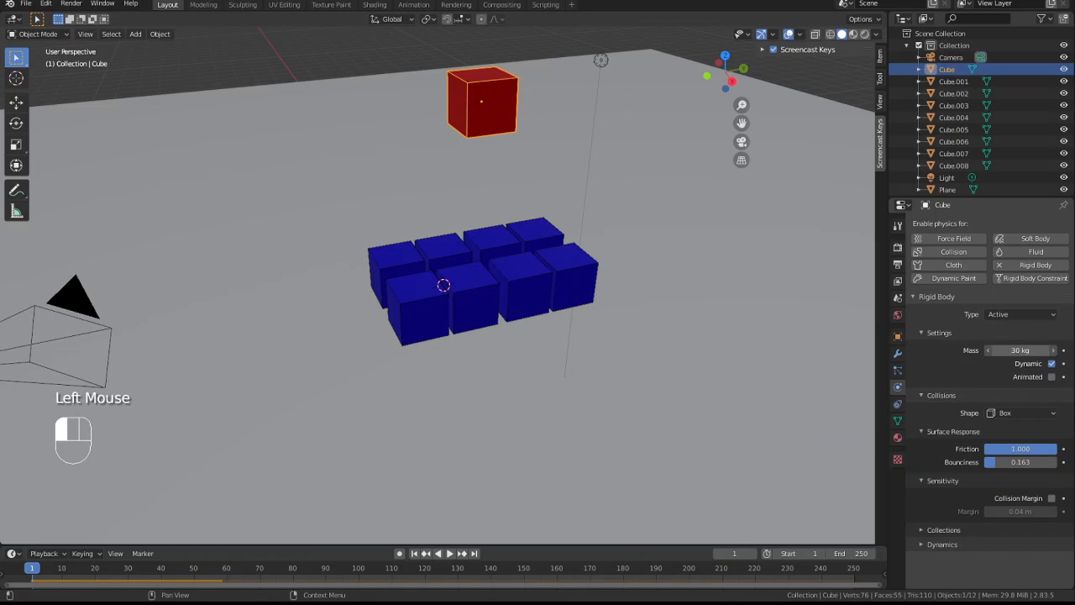
{"action": "left_click", "coordinate": [1009, 352]}
{"action": "type", "text": "50"}
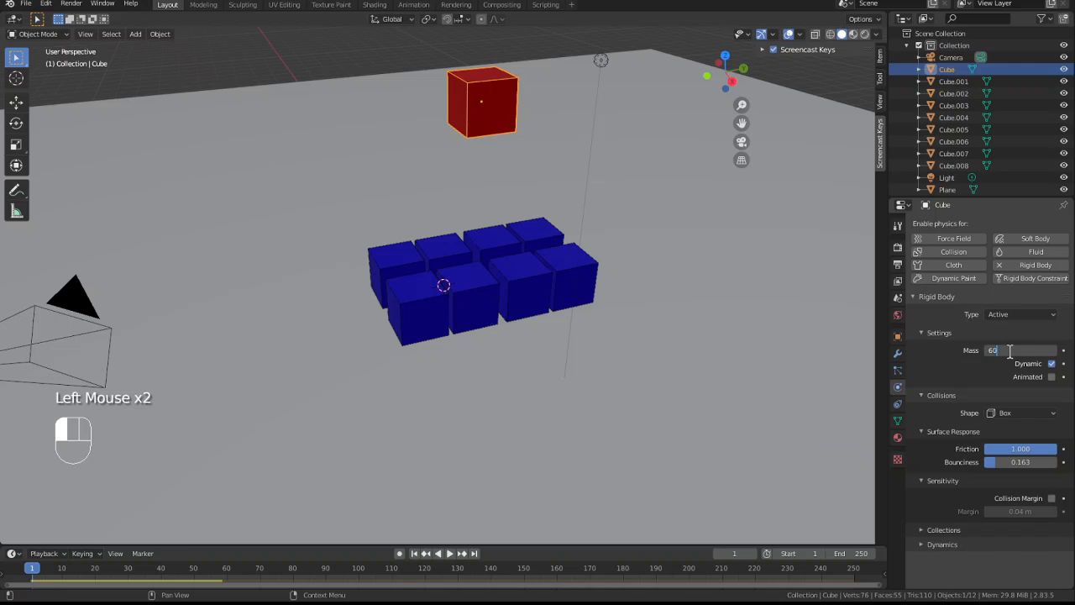
{"action": "key", "text": "Return"}
{"action": "key", "text": "space"}
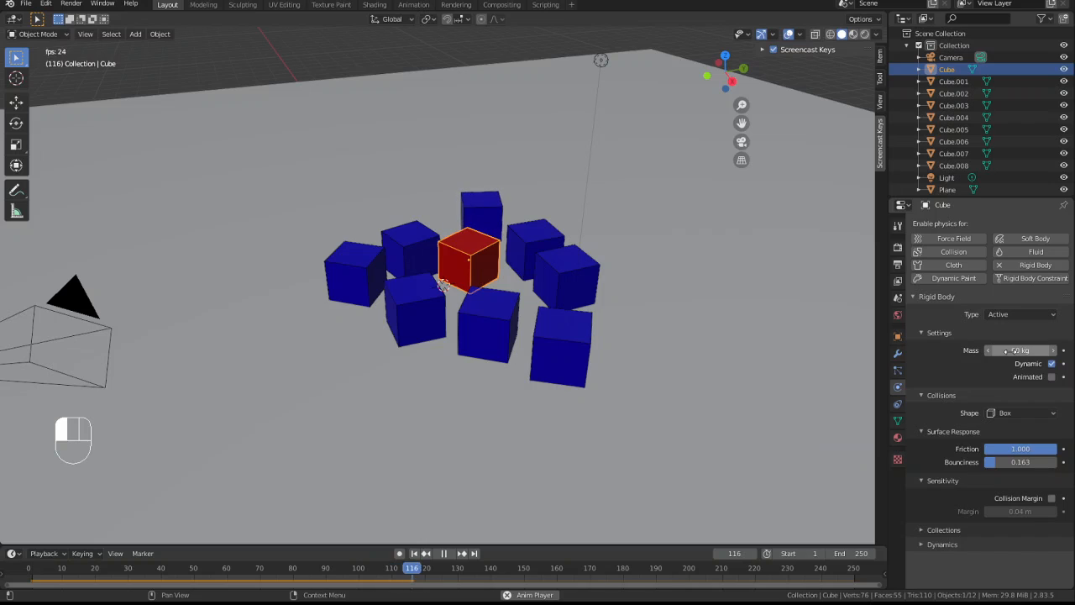
{"action": "key", "text": "space"}
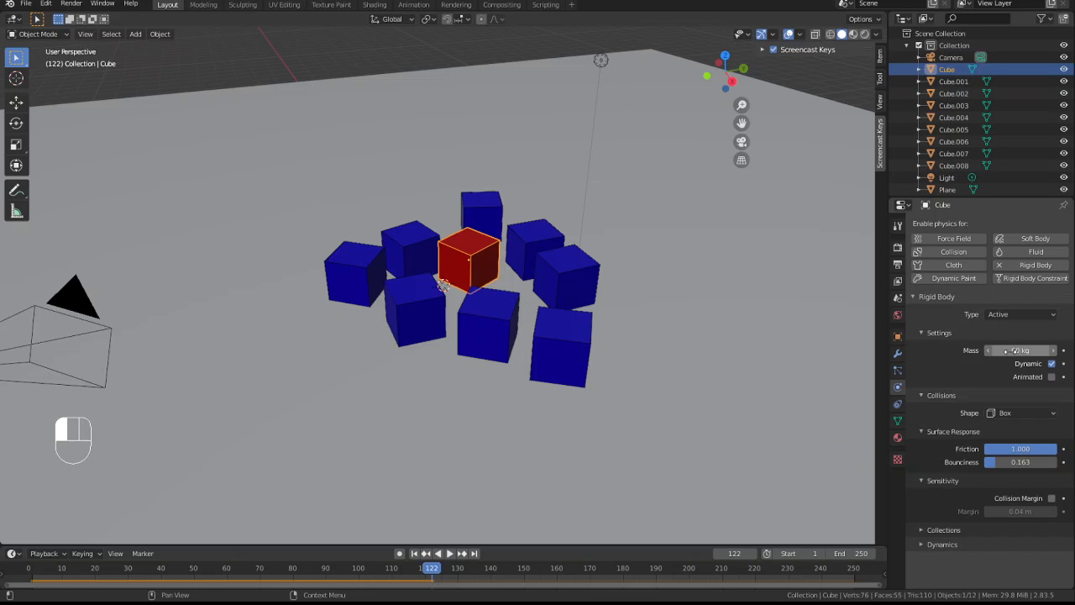
{"action": "left_click_drag", "start_coordinate": [1016, 351], "coordinate": [1020, 350]}
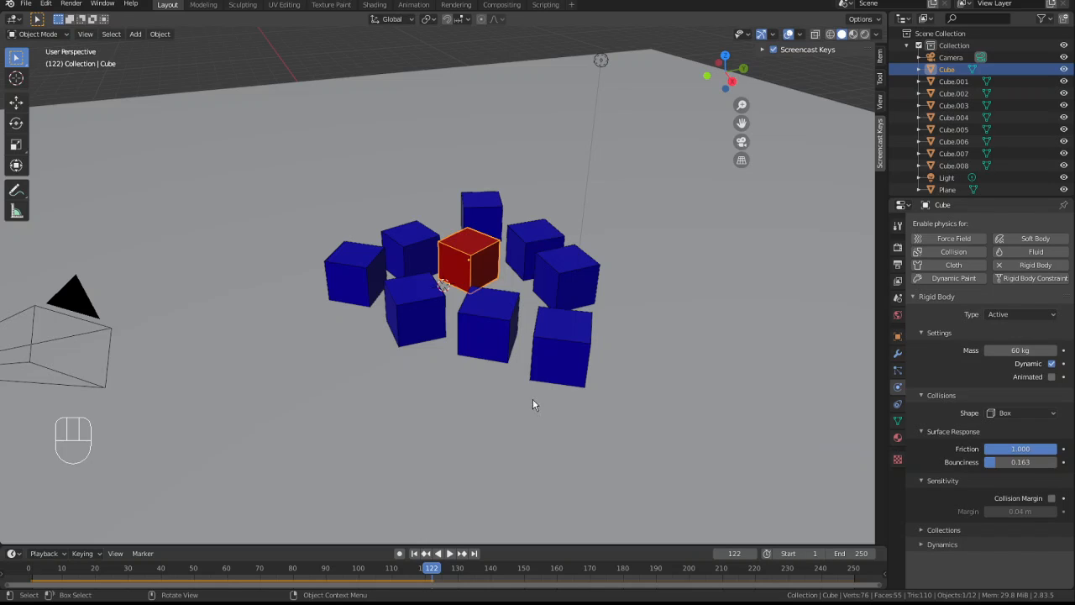
- Delete the six blue cubes Cube.003 through Cube.008
{"action": "left_click", "coordinate": [953, 109]}
{"action": "left_click", "coordinate": [954, 165], "text": "shift"}
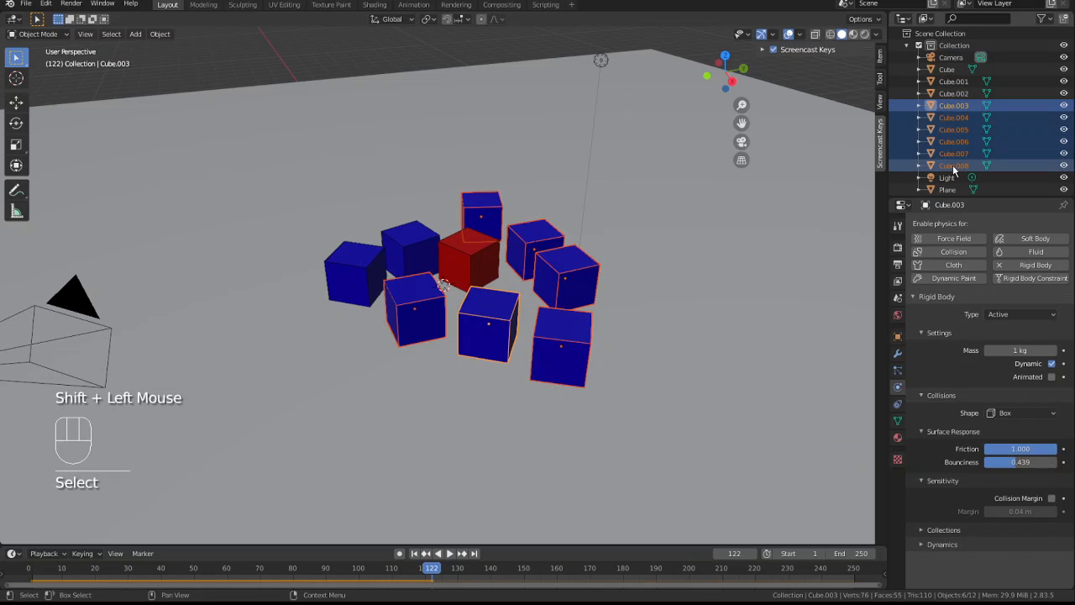
{"action": "key", "text": "x"}
{"action": "right_click", "coordinate": [955, 141]}
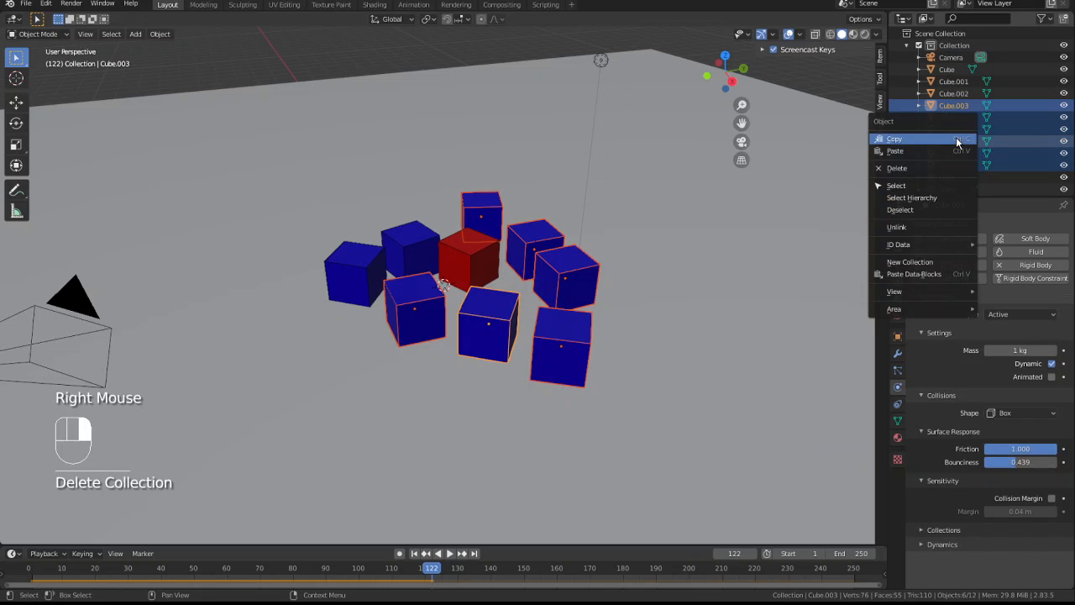
{"action": "left_click", "coordinate": [935, 169]}
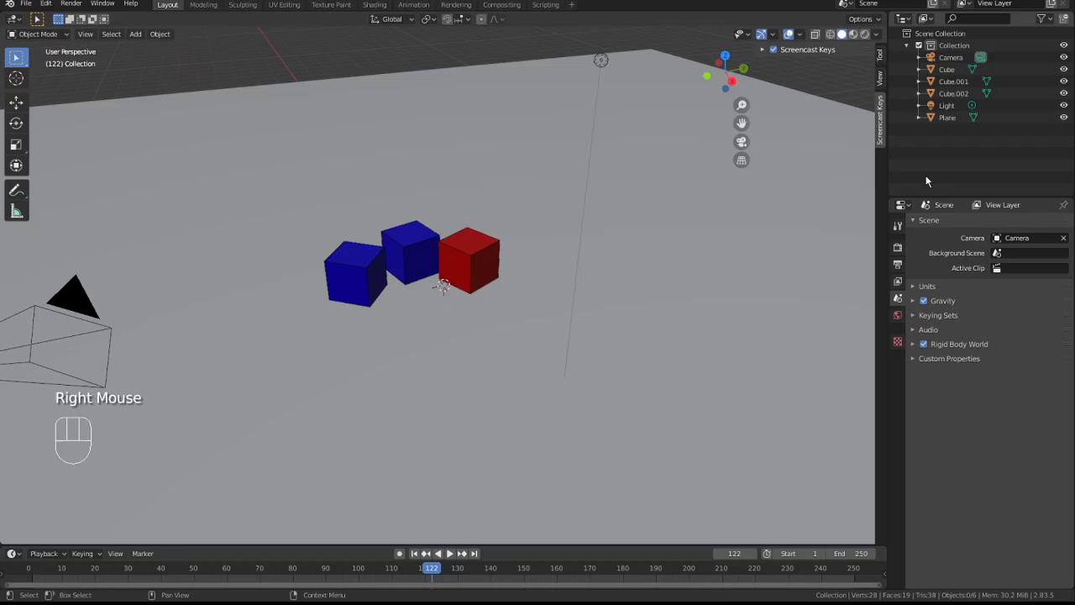
- Return to the first frame and check the rigid body settings of the blue cube Cube.002 and the red cube
{"action": "left_click", "coordinate": [954, 81]}
{"action": "left_click", "coordinate": [954, 94]}
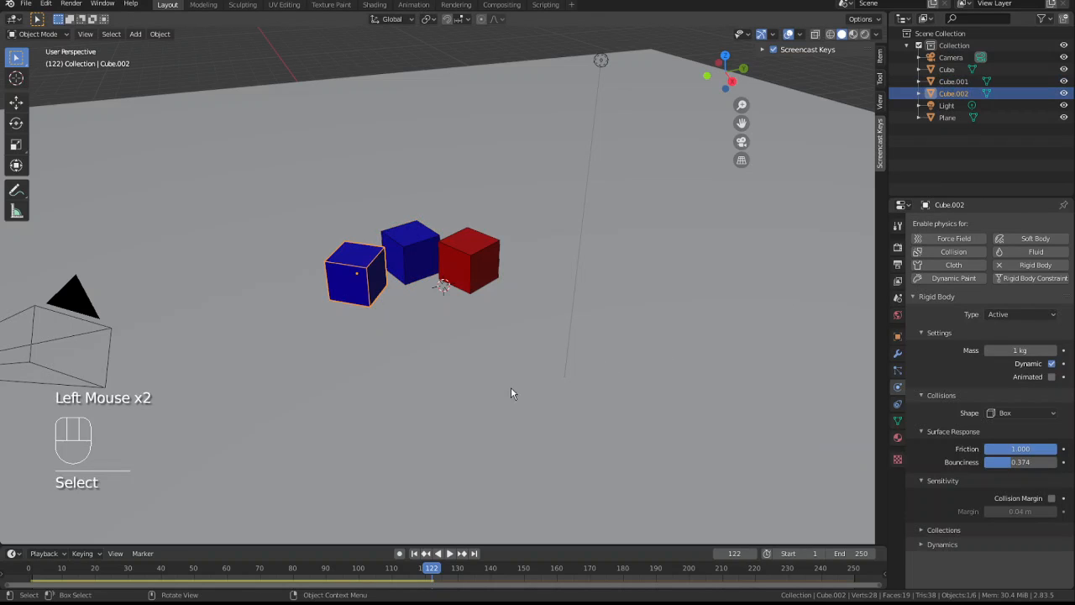
{"action": "key", "text": "shift+Left"}
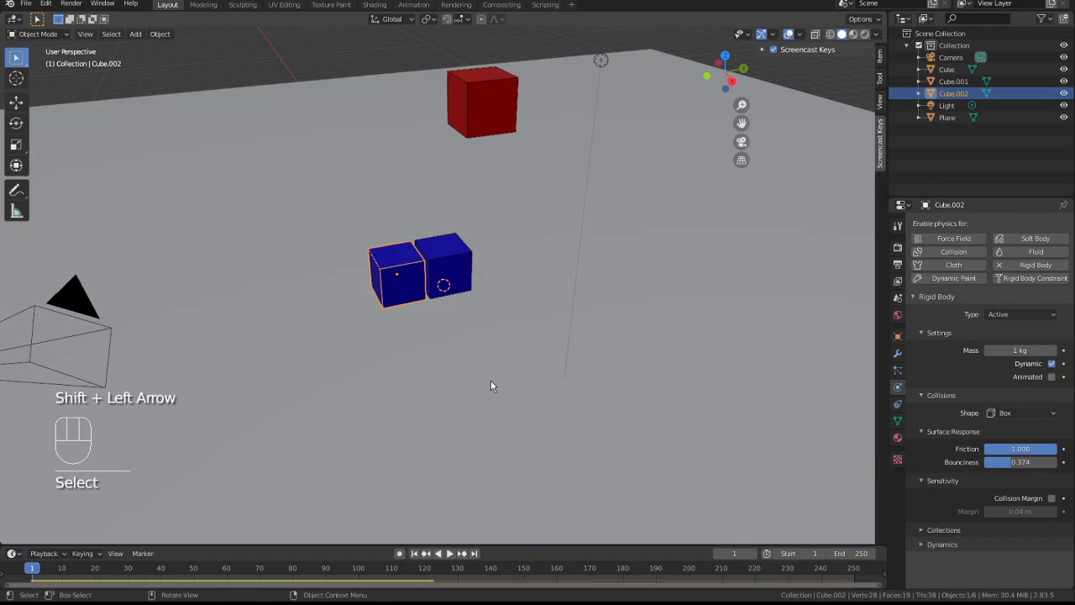
{"action": "key", "text": "ctrl+shift"}
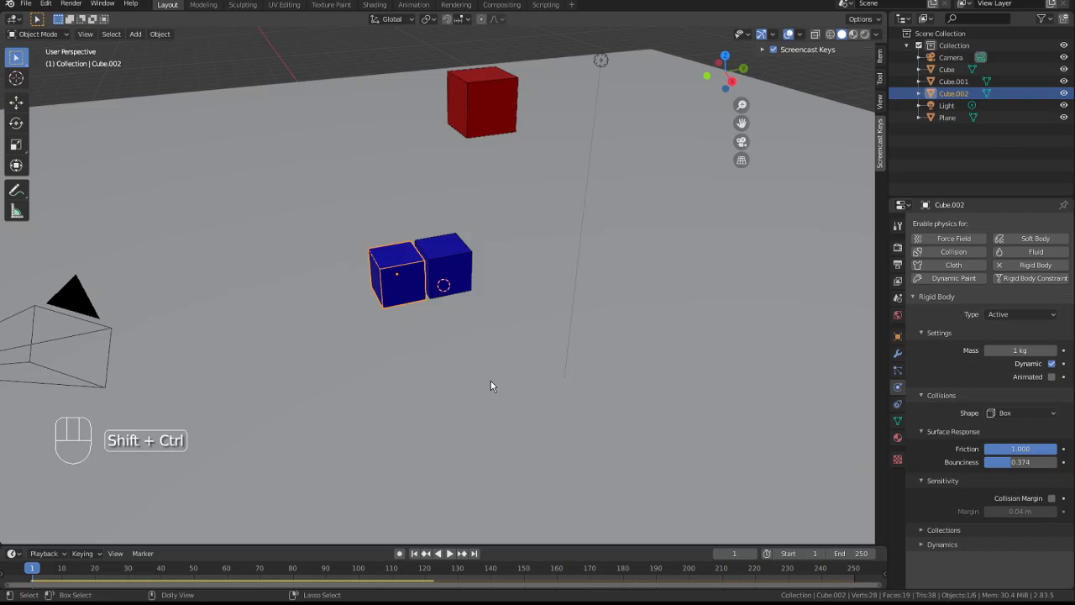
{"action": "key", "text": "ctrl+shift+z"}
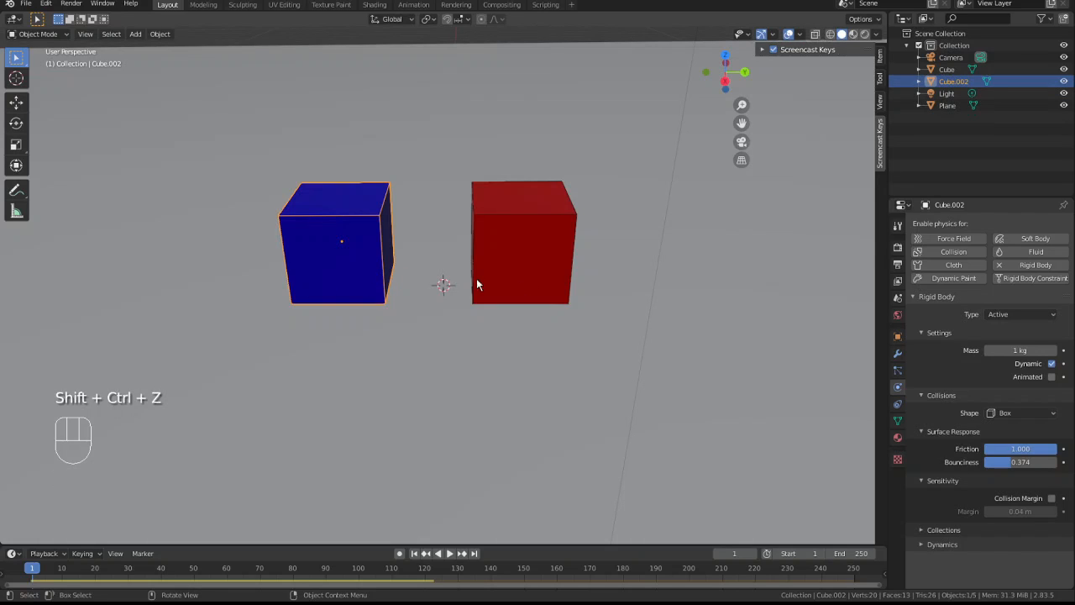
{"action": "left_click", "coordinate": [536, 264]}
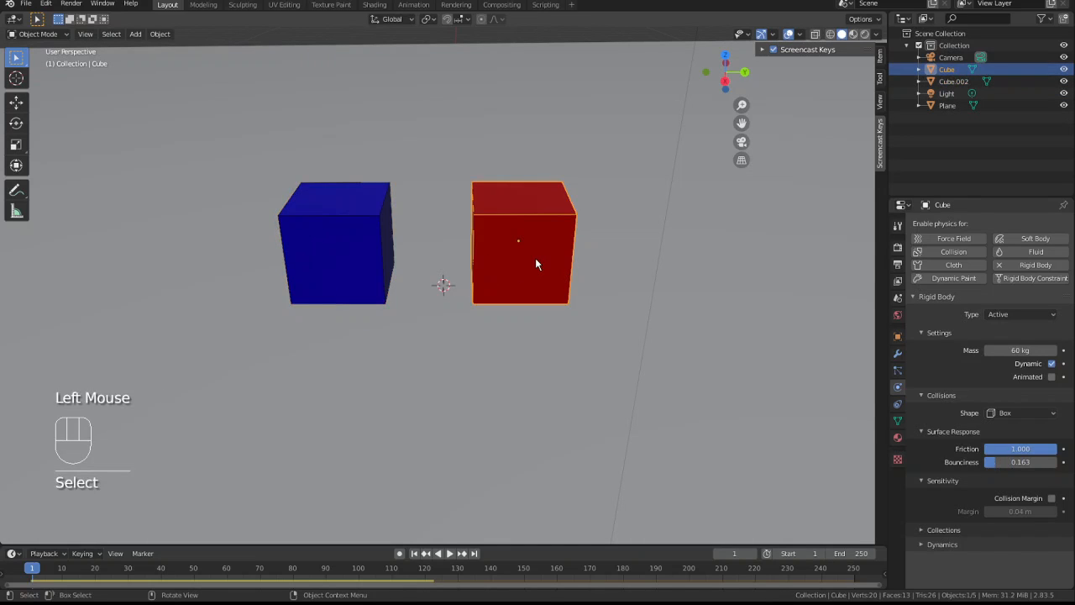
- Open the blue cube in Edit Mode and turn on X-ray display
{"action": "left_click", "coordinate": [337, 269]}
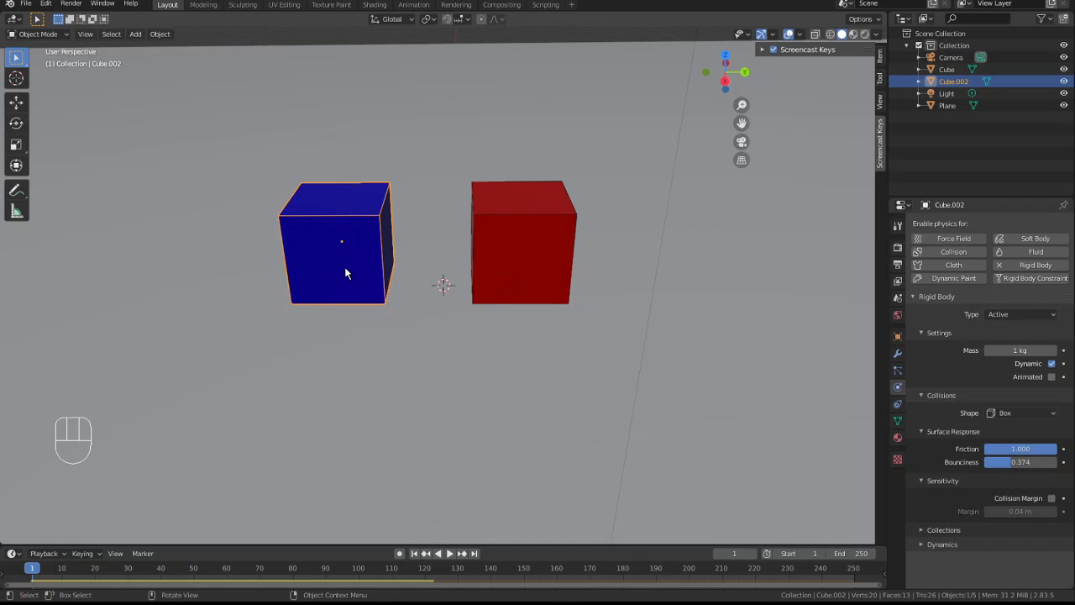
{"action": "key", "text": "Tab"}
{"action": "scroll", "coordinate": [347, 269], "scroll_direction": "up", "scroll_amount": 3}
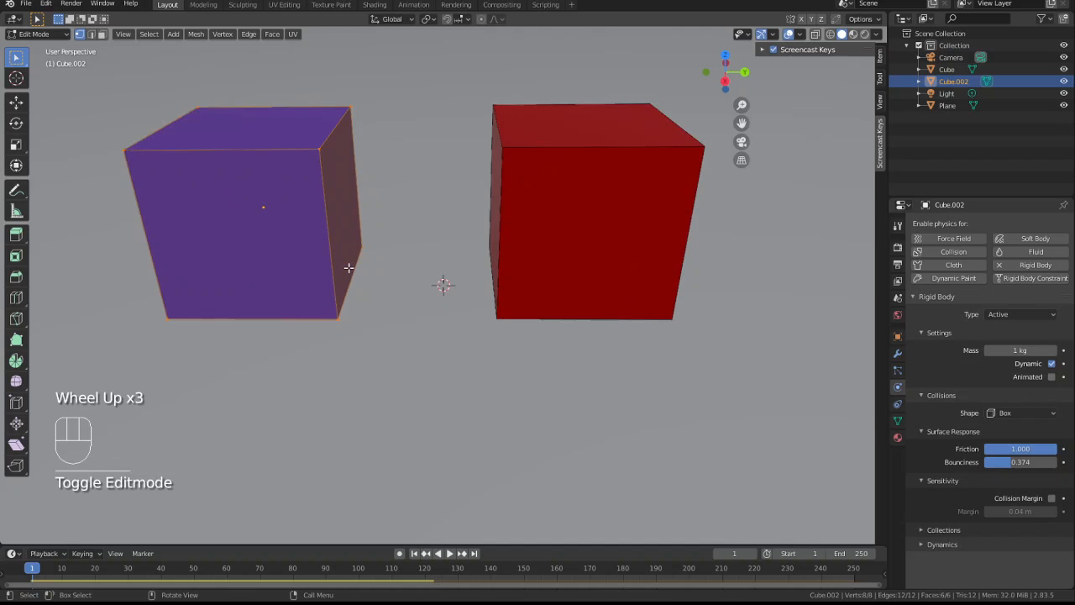
{"action": "middle_click_drag", "start_coordinate": [345, 265], "coordinate": [331, 249]}
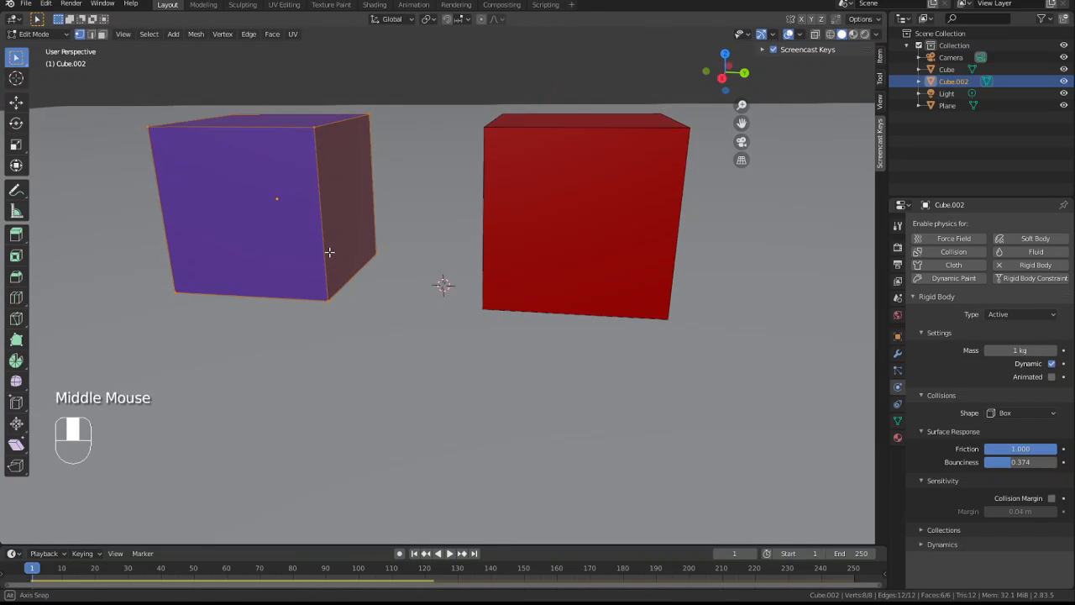
{"action": "left_click", "coordinate": [789, 34]}
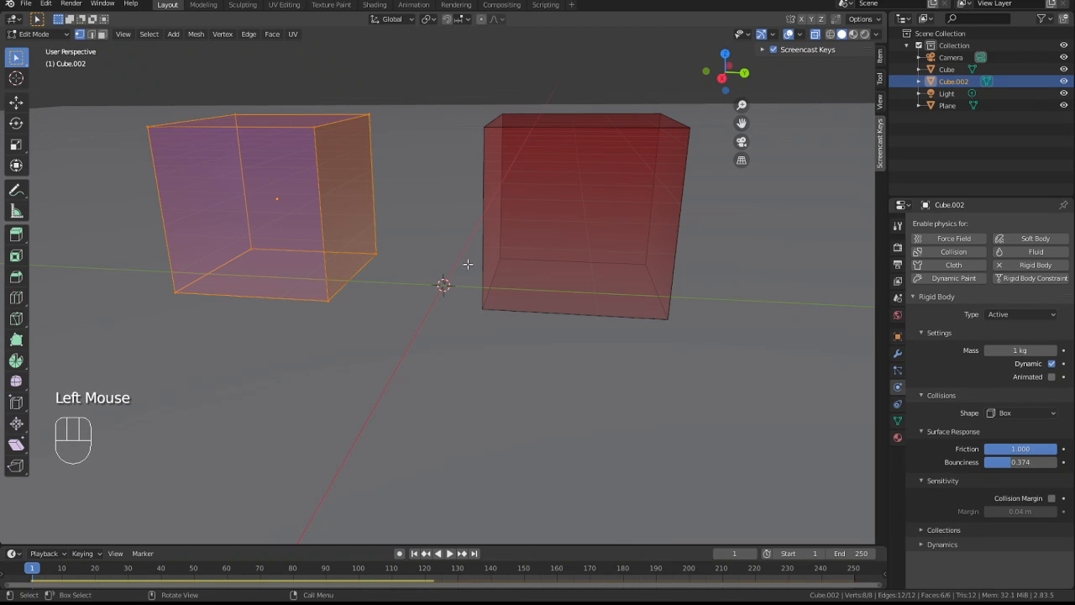
- In edge selection mode, add a horizontal loop cut to the blue cube and slide it down to the base
{"action": "left_click", "coordinate": [347, 281]}
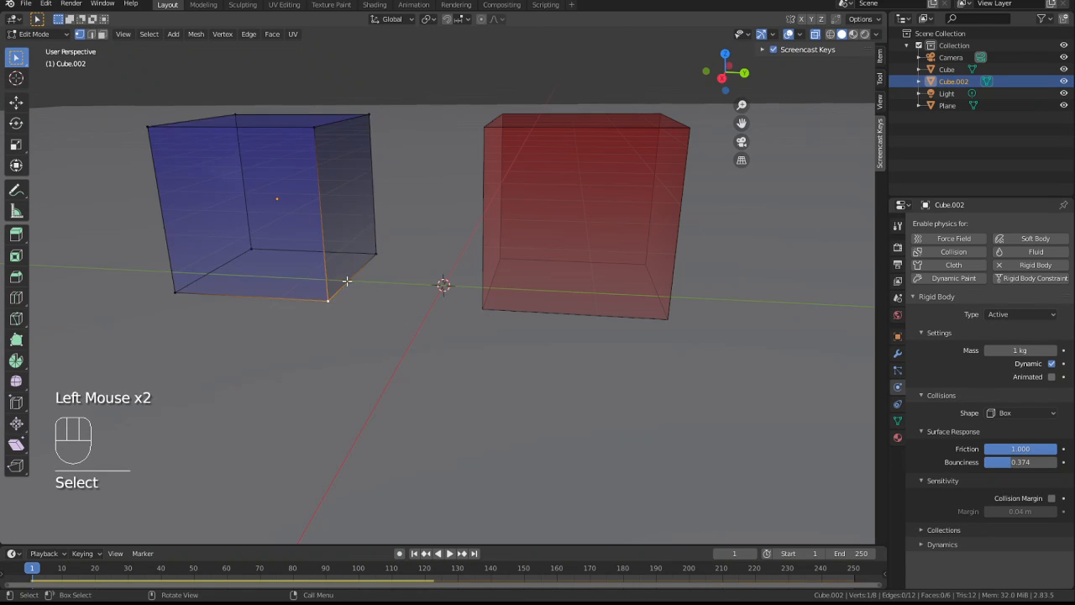
{"action": "left_click", "coordinate": [92, 34]}
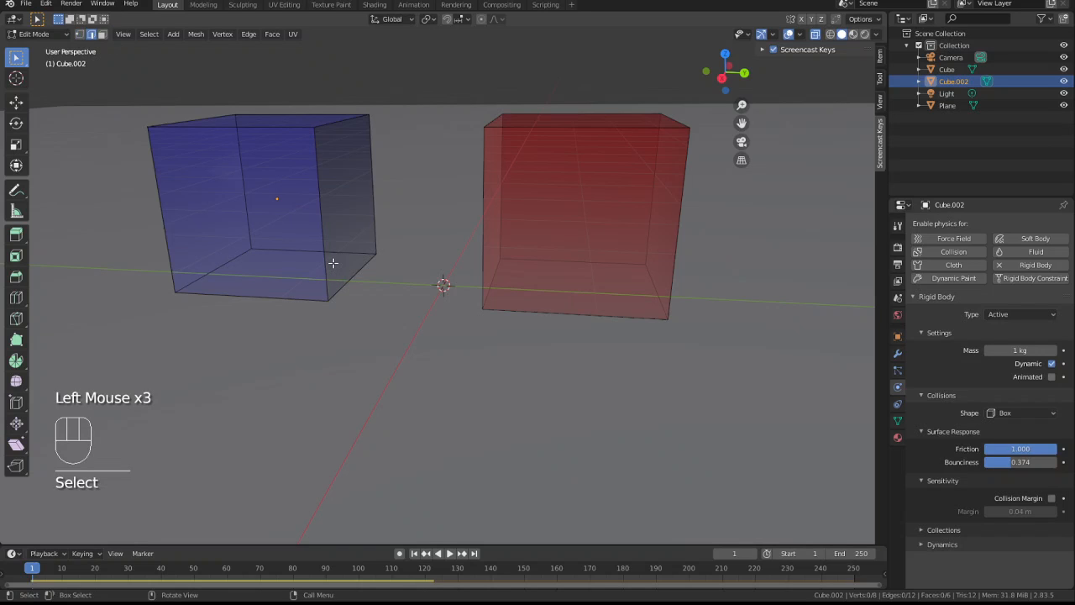
{"action": "key", "text": "ctrl+r"}
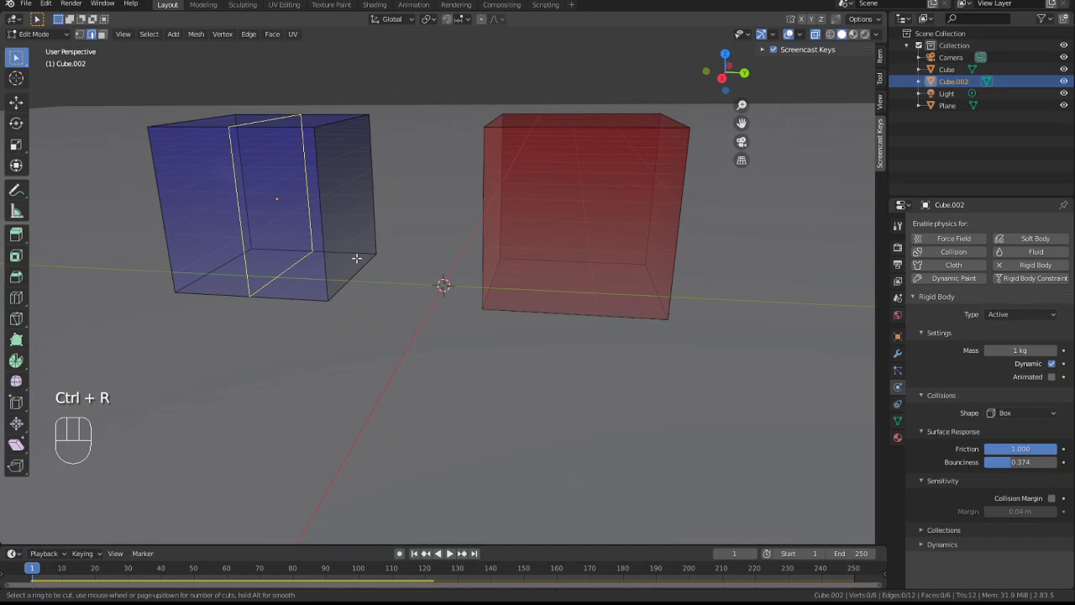
{"action": "left_click", "coordinate": [358, 199]}
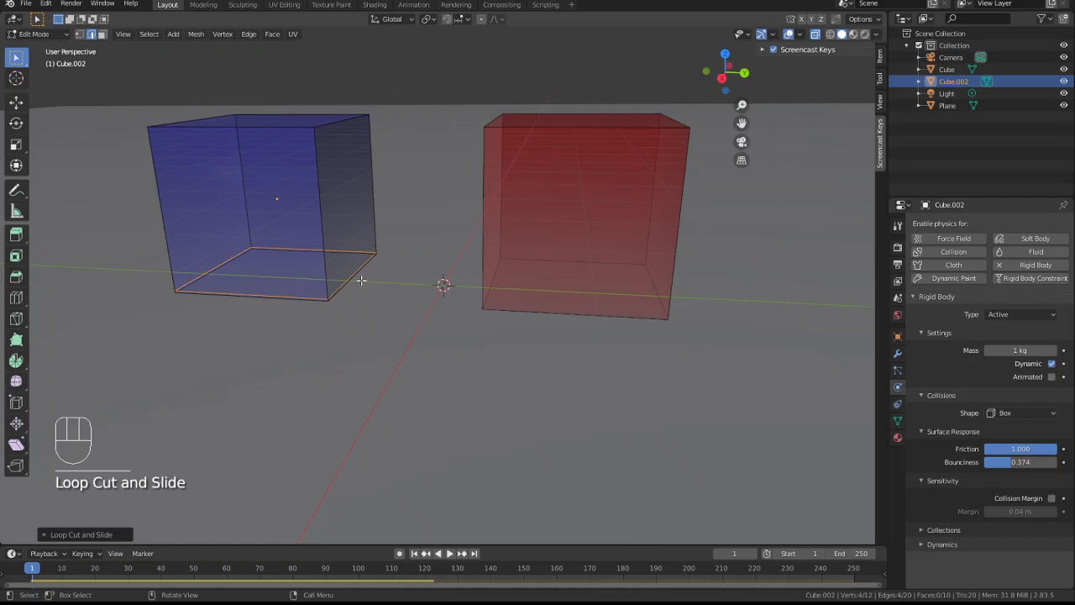
- Move the blue cube's base edge facing the red cube about 0.34 m along Y, then return to Object Mode
{"action": "left_click", "coordinate": [352, 279]}
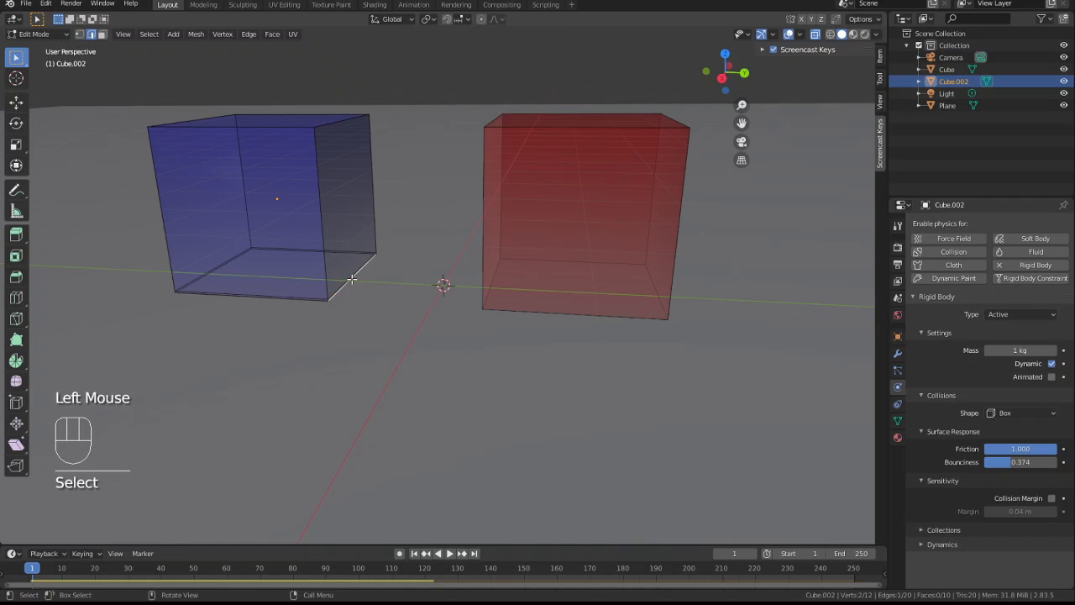
{"action": "scroll", "coordinate": [352, 279], "scroll_direction": "up", "scroll_amount": 5}
{"action": "scroll", "coordinate": [294, 282], "scroll_direction": "down", "scroll_amount": 1}
{"action": "middle_click_drag", "start_coordinate": [264, 282], "coordinate": [236, 278]}
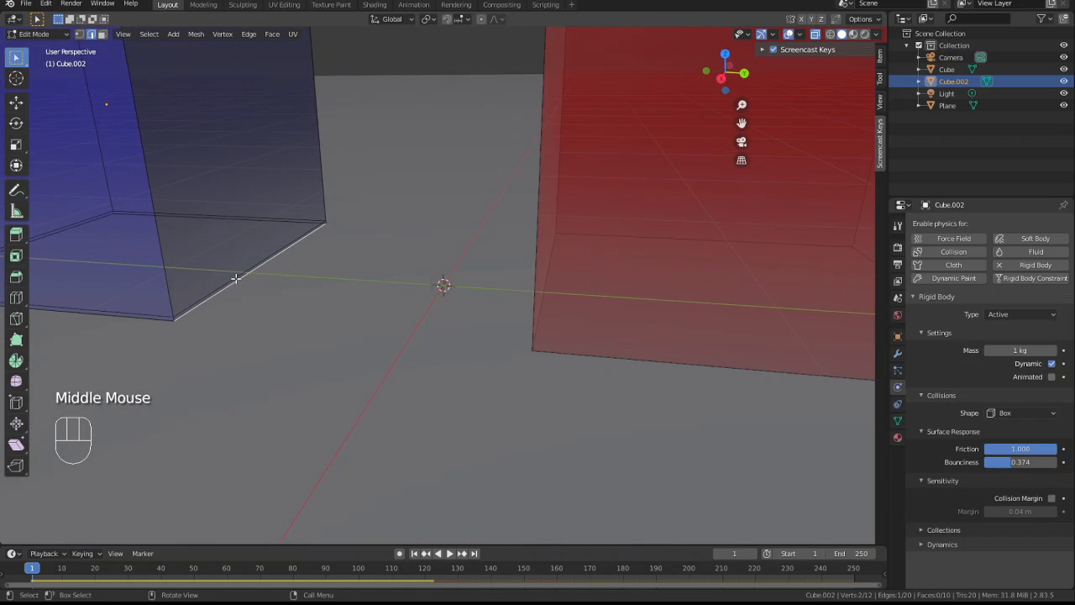
{"action": "key", "text": "g"}
{"action": "key", "text": "y"}
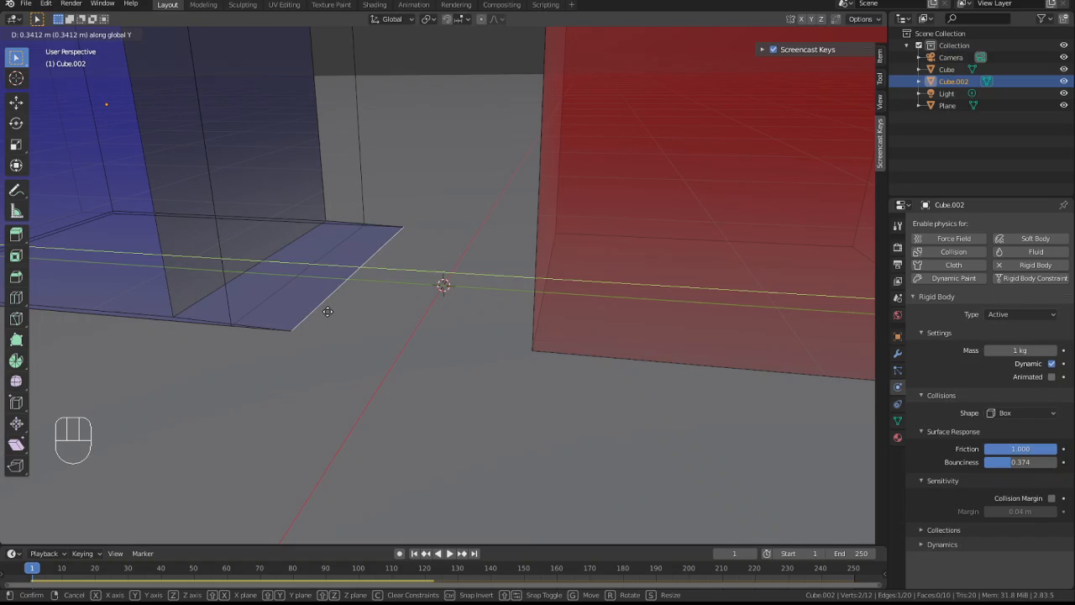
{"action": "left_click", "coordinate": [293, 309]}
{"action": "scroll", "coordinate": [284, 310], "scroll_direction": "down", "scroll_amount": 3}
{"action": "scroll", "coordinate": [284, 310], "scroll_direction": "down", "scroll_amount": 2}
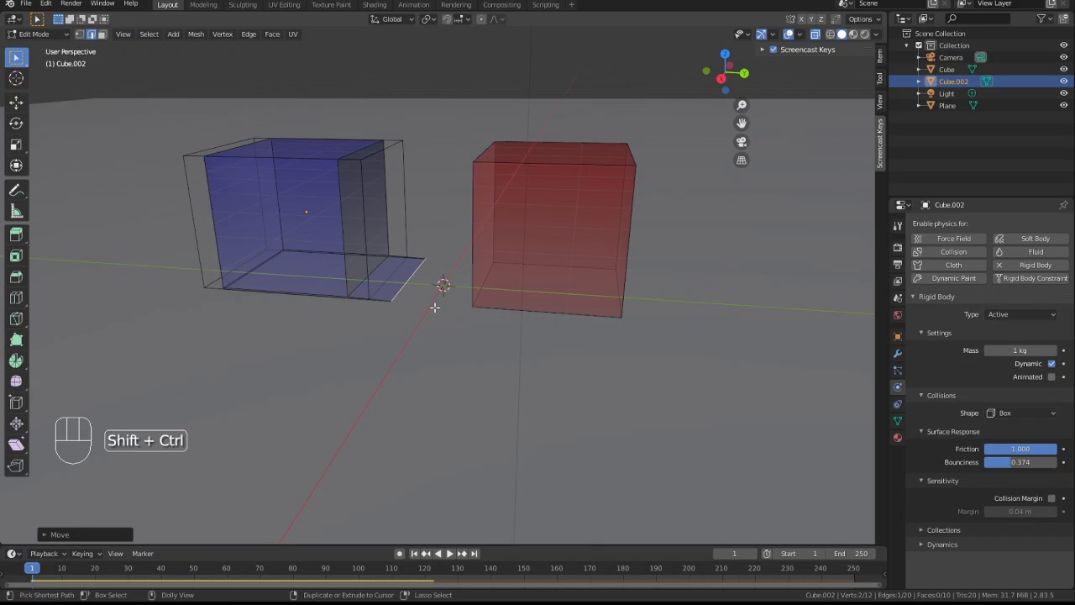
{"action": "key", "text": "Tab"}
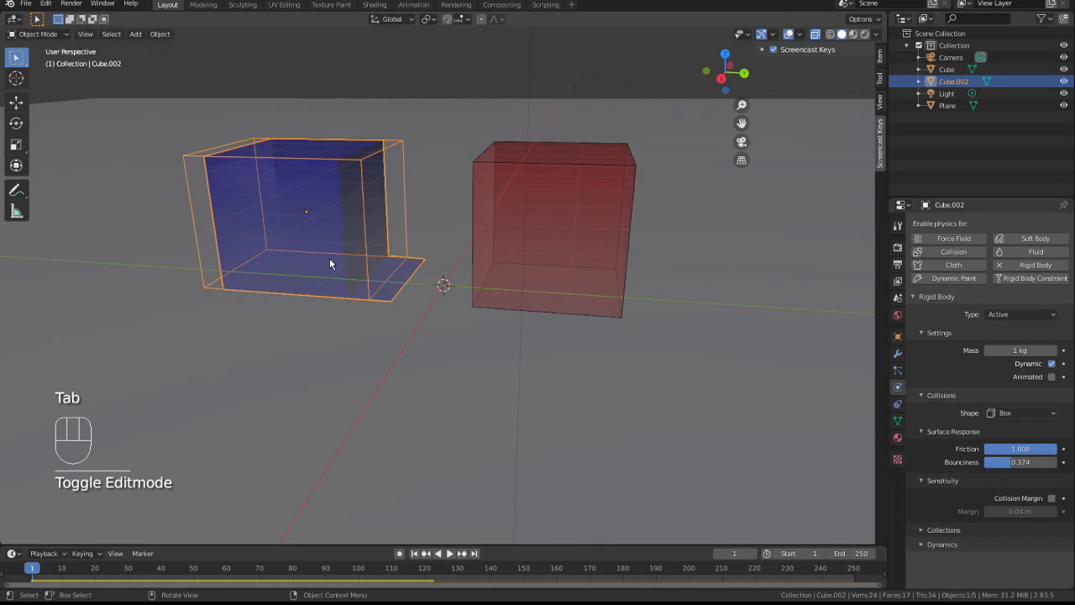
- Enable Animated for the blue cube's rigid body and set the red cube's mass to 1 kg
{"action": "middle_click_drag", "start_coordinate": [330, 261], "coordinate": [359, 262]}
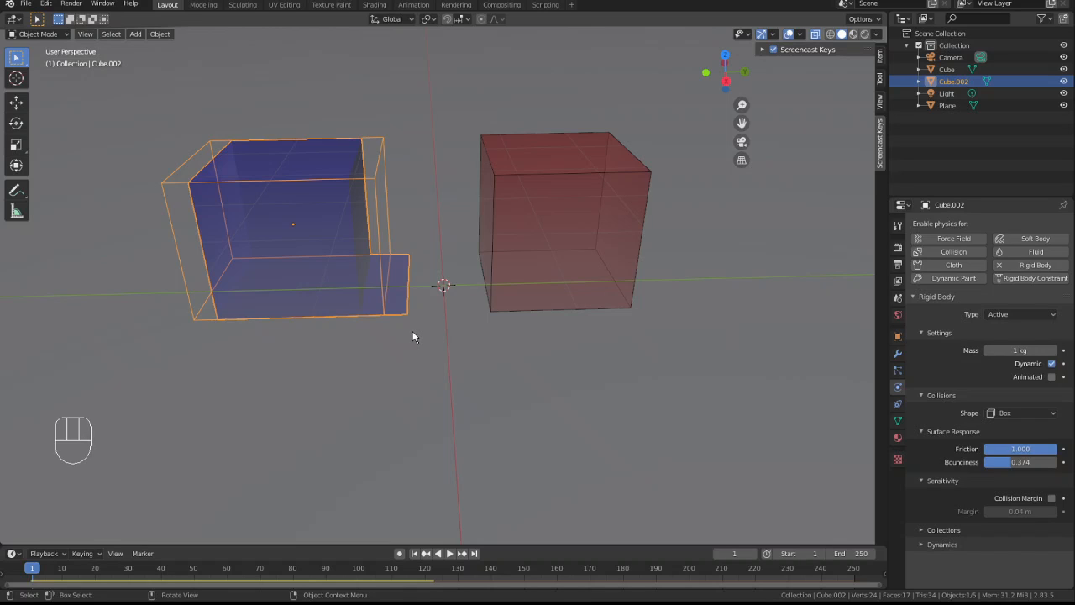
{"action": "left_click", "coordinate": [1052, 377]}
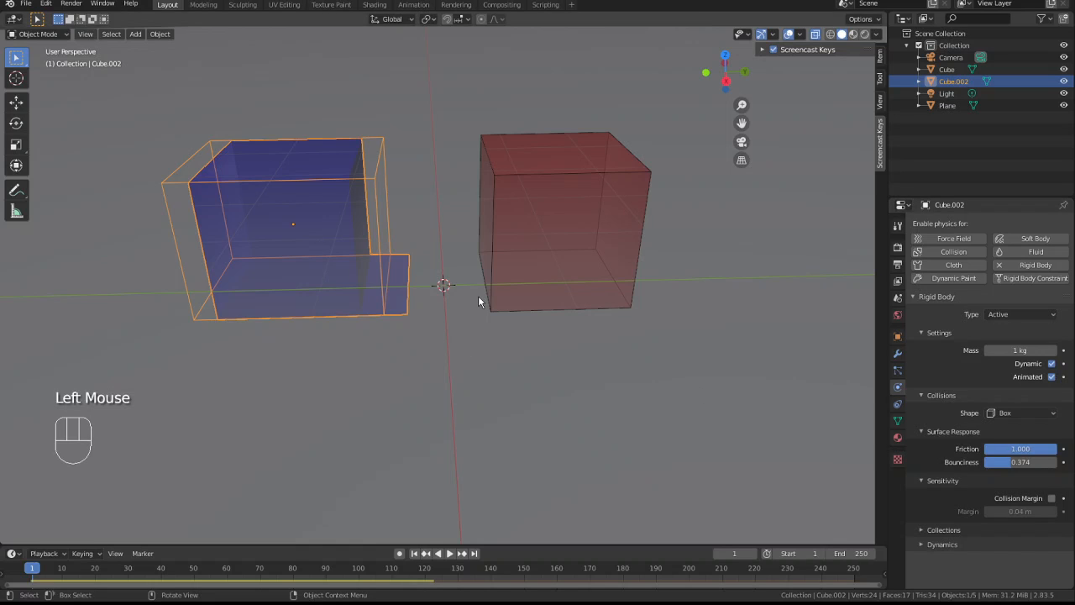
{"action": "left_click", "coordinate": [589, 218]}
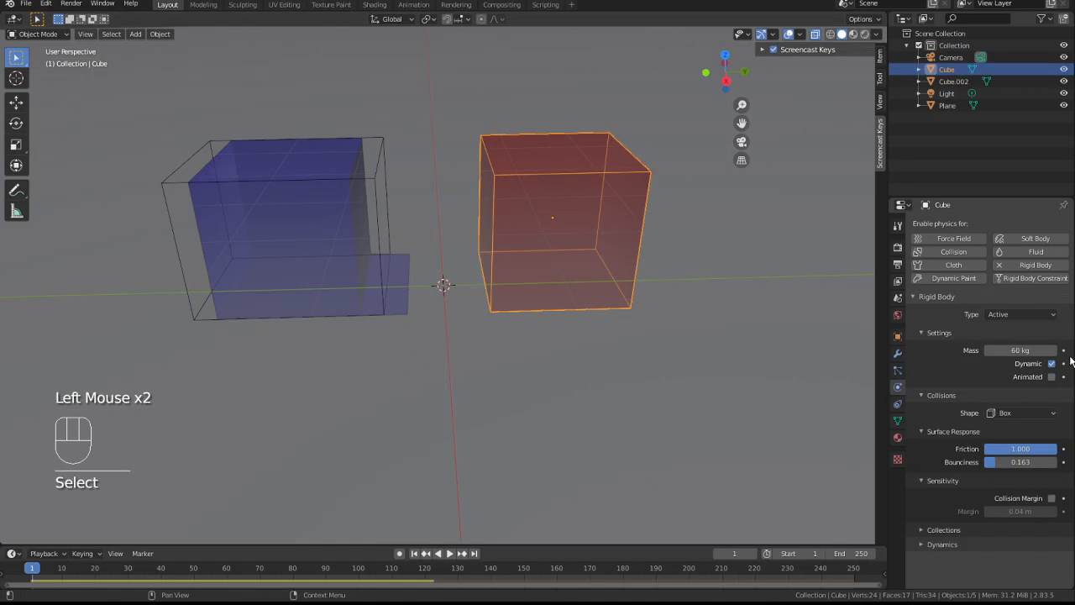
{"action": "left_click", "coordinate": [1020, 349]}
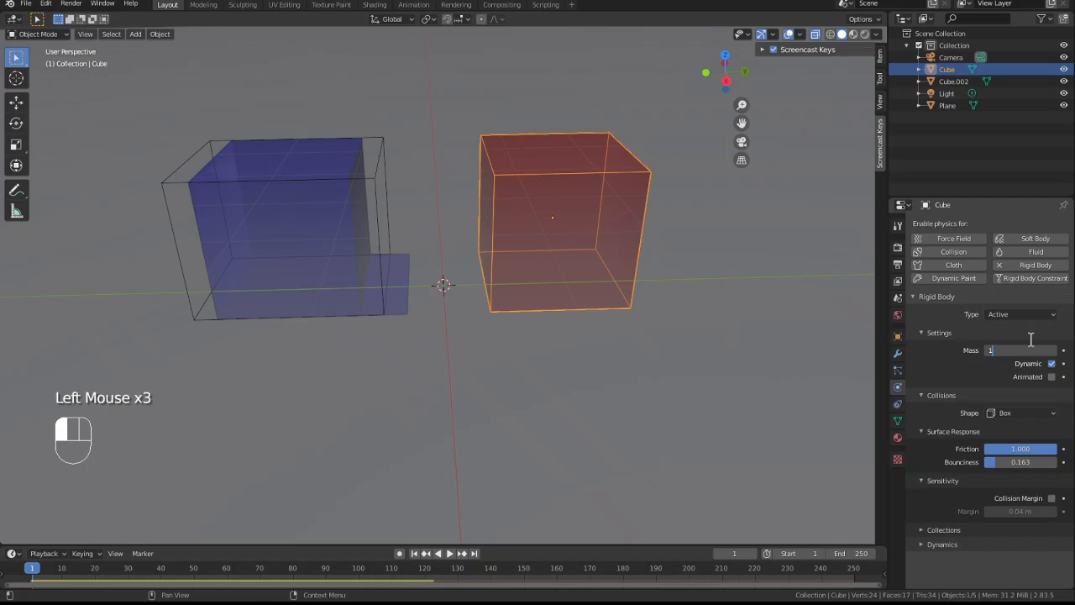
{"action": "type", "text": "1"}
{"action": "key", "text": "Return"}
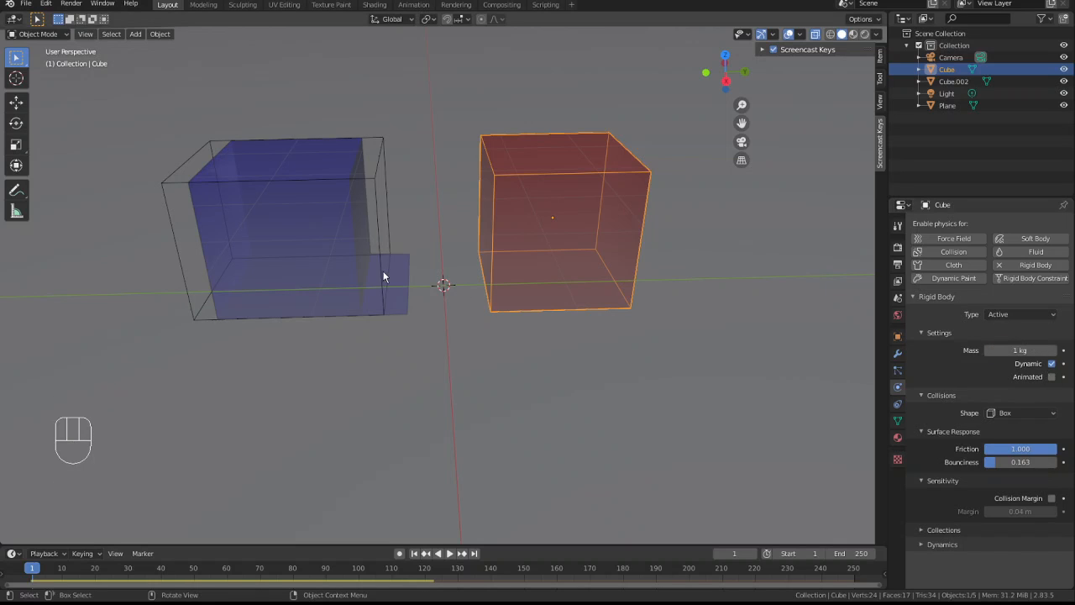
- Insert a Visual LocRotScale keyframe for the blue cube at frame 1
{"action": "left_click", "coordinate": [311, 260]}
{"action": "left_click", "coordinate": [295, 239]}
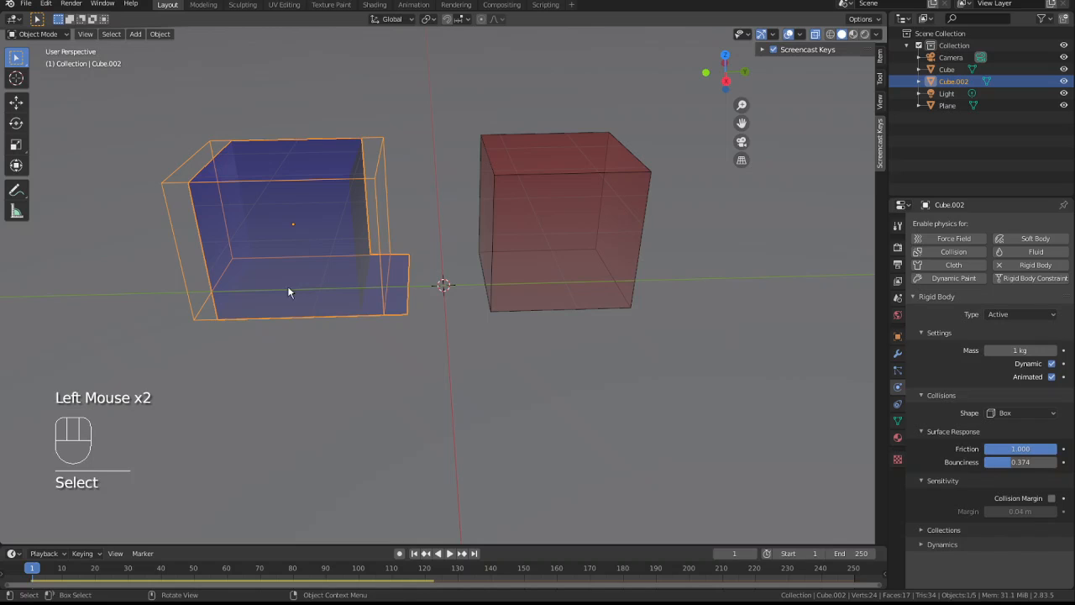
{"action": "key", "text": "i"}
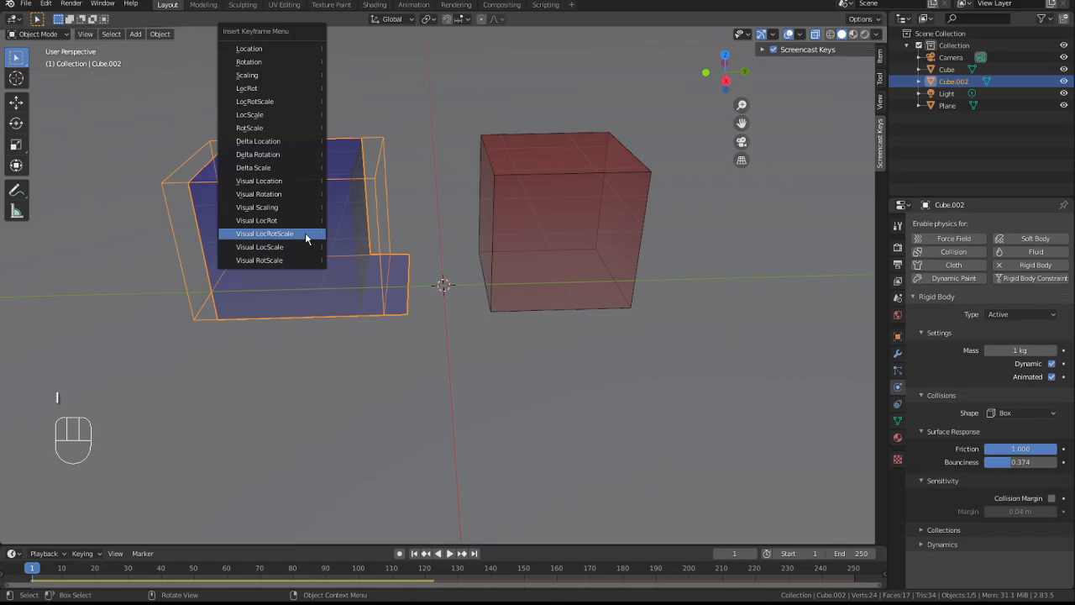
{"action": "left_click", "coordinate": [305, 234]}
{"action": "key", "text": "i"}
{"action": "left_click", "coordinate": [305, 233]}
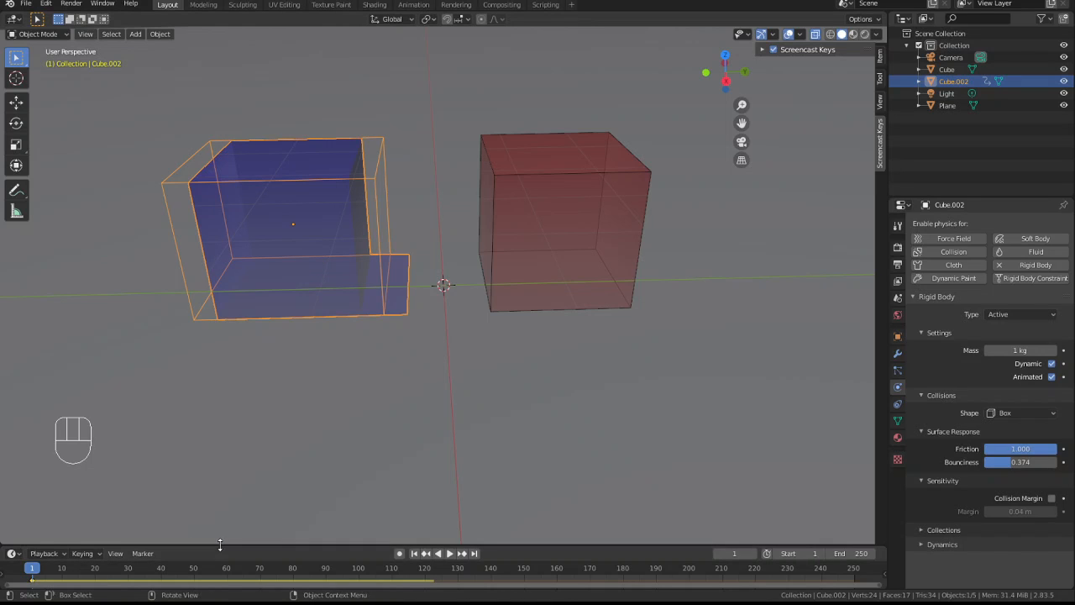
- At frame 30, move the blue cube about 0.95 m along Y so it overlaps the red cube
{"action": "left_click_drag", "start_coordinate": [216, 544], "coordinate": [227, 483]}
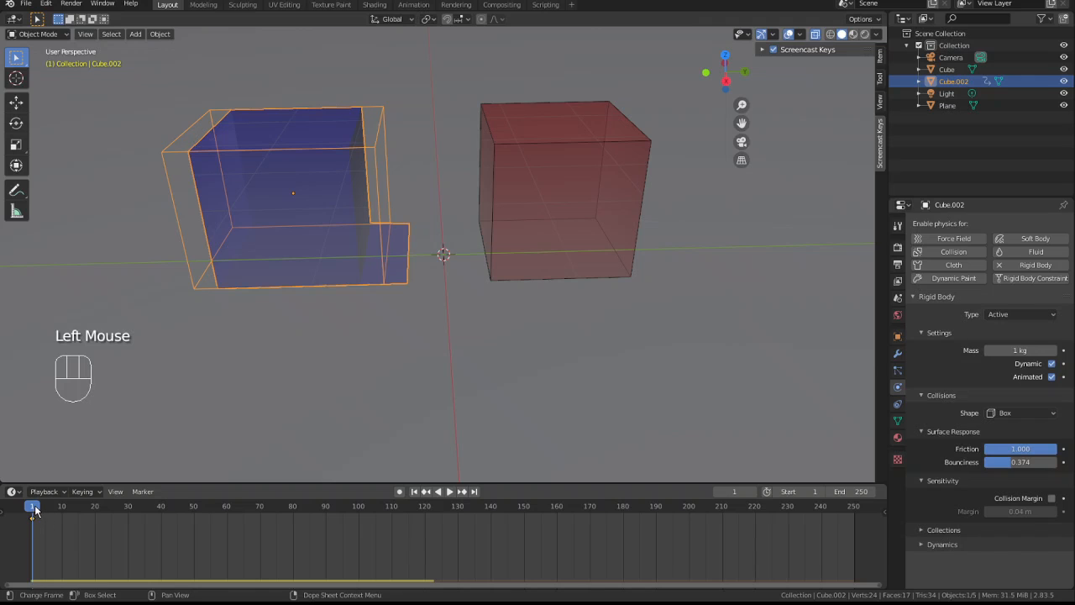
{"action": "left_click_drag", "start_coordinate": [36, 510], "coordinate": [129, 509]}
{"action": "key", "text": "g"}
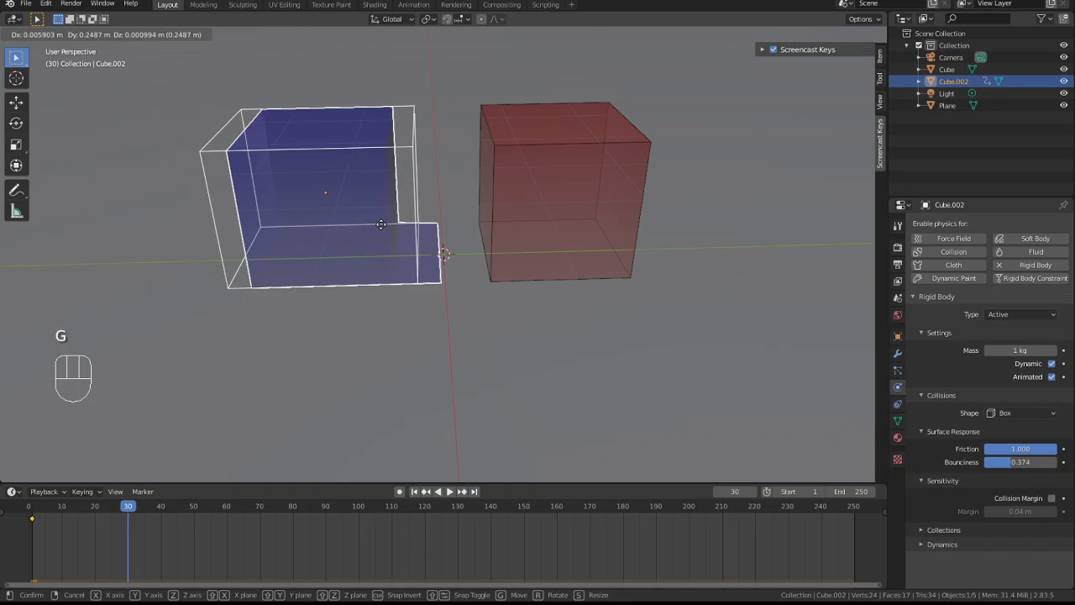
{"action": "key", "text": "y"}
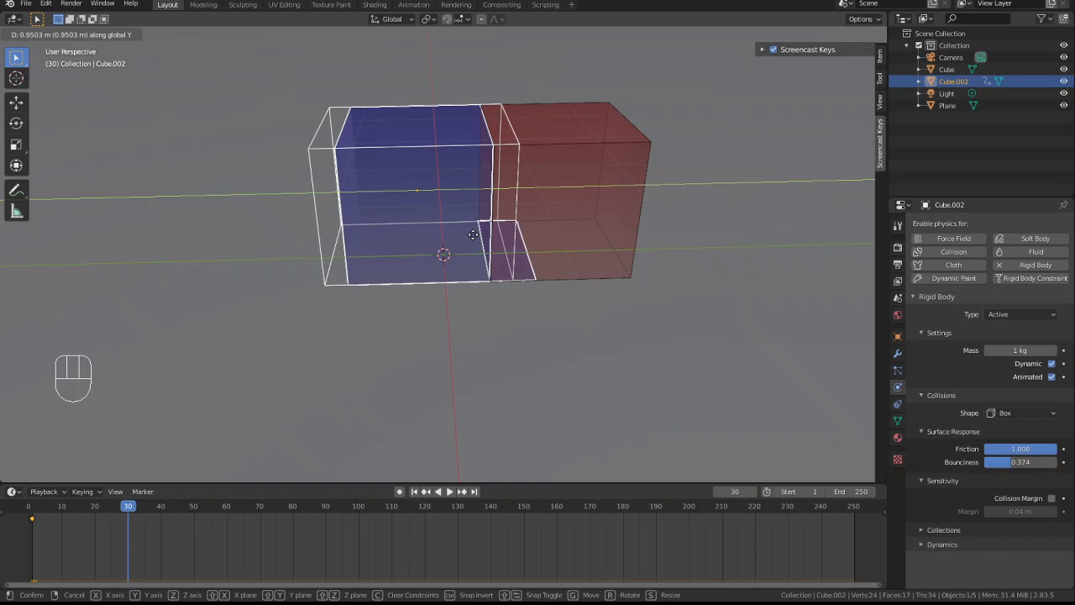
{"action": "left_click", "coordinate": [473, 234]}
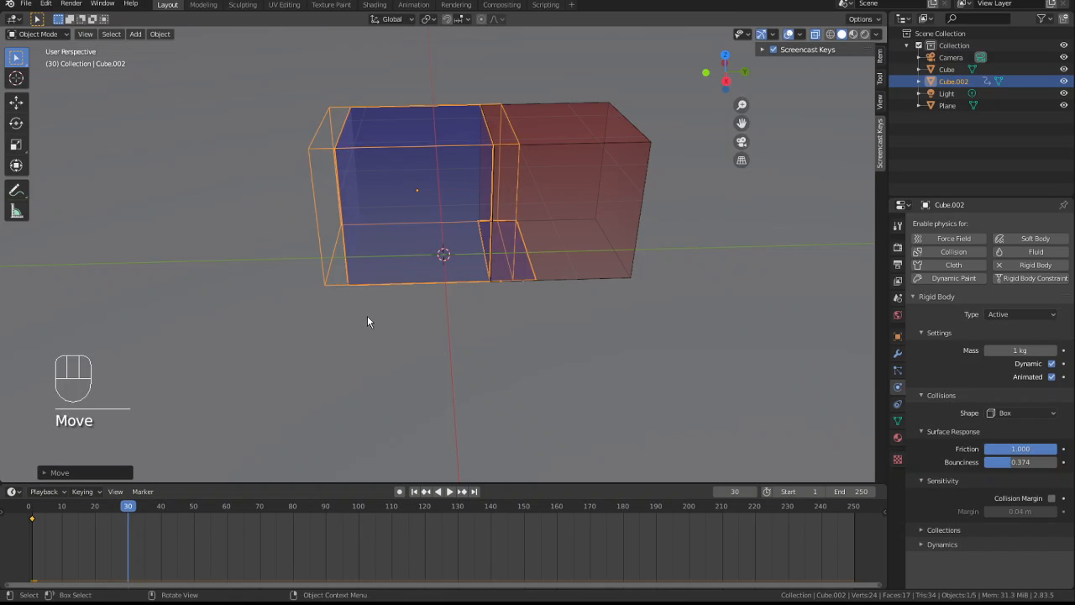
- Insert a keyframe for the blue cube at frame 30 and return to frame 1
{"action": "key", "text": "i"}
{"action": "left_click", "coordinate": [414, 241]}
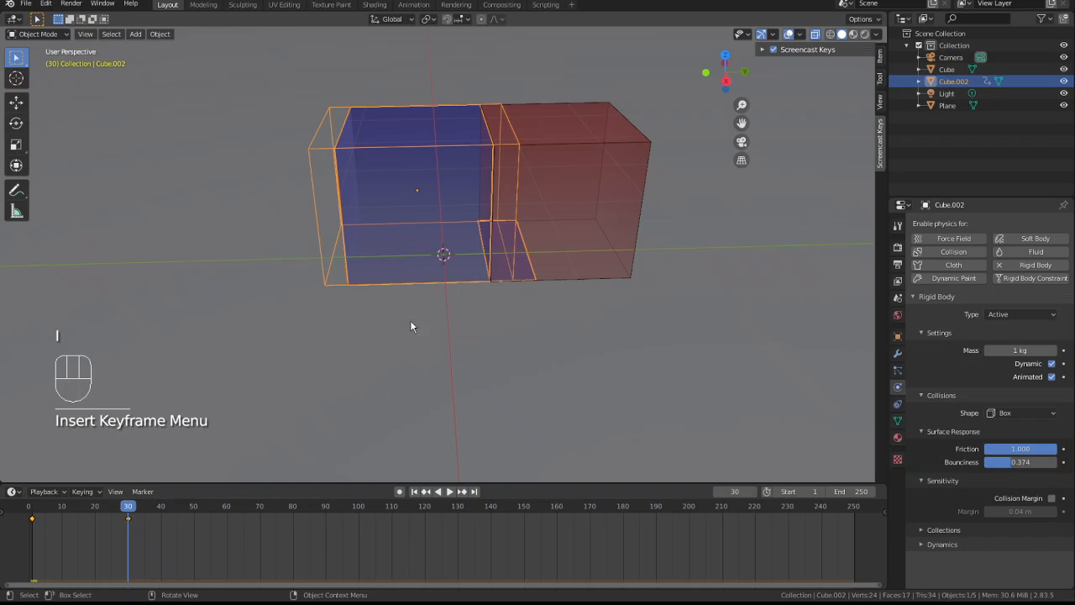
{"action": "left_click_drag", "start_coordinate": [133, 515], "coordinate": [31, 512]}
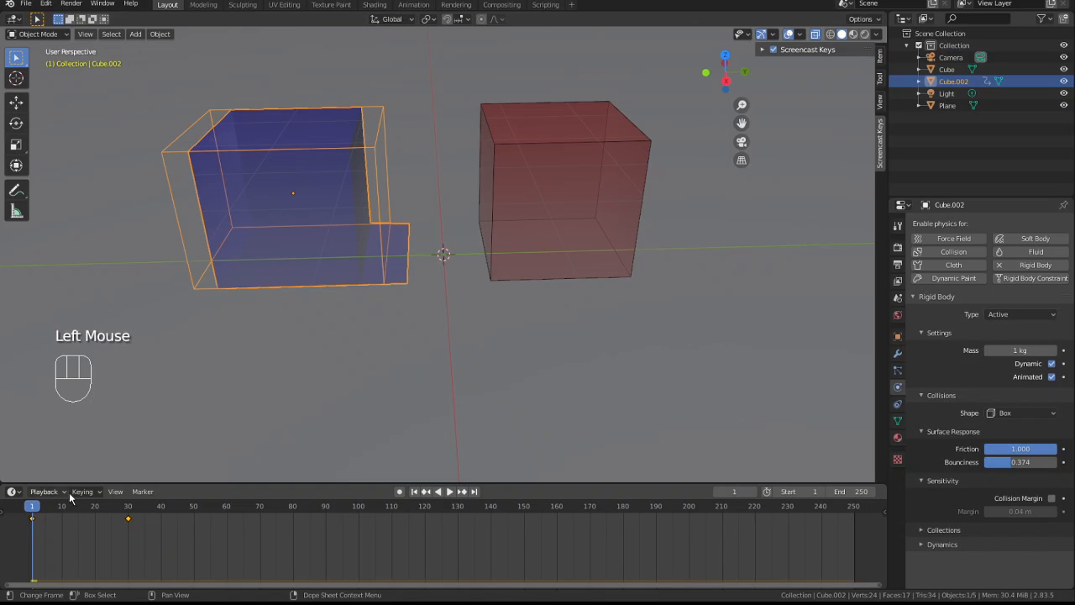
- Play back the simulation and move the blue cube's second keyframe to frame 60
{"action": "key", "text": "space"}
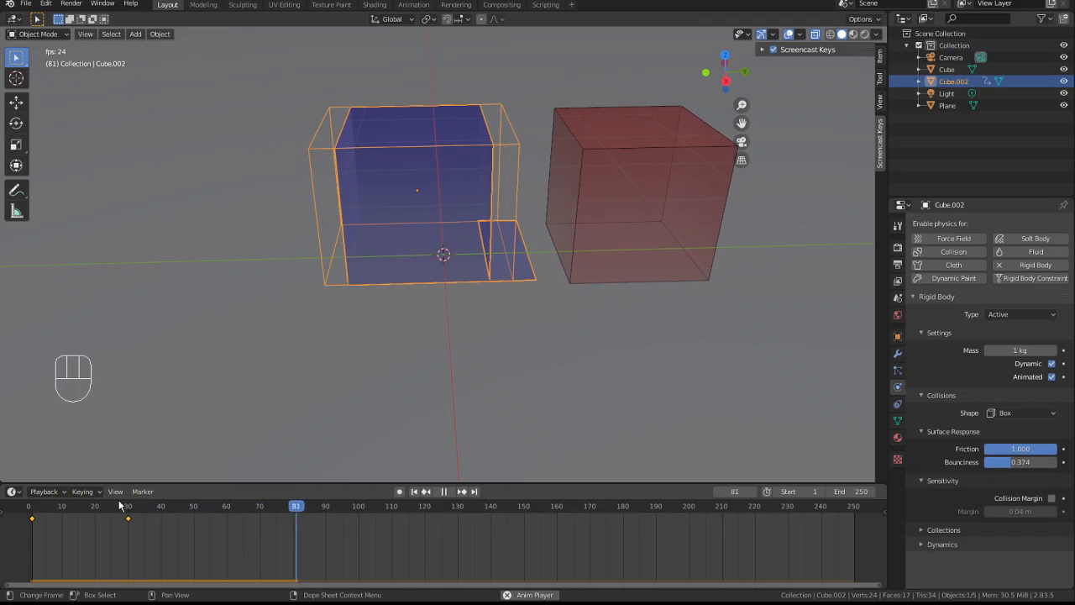
{"action": "key", "text": "space"}
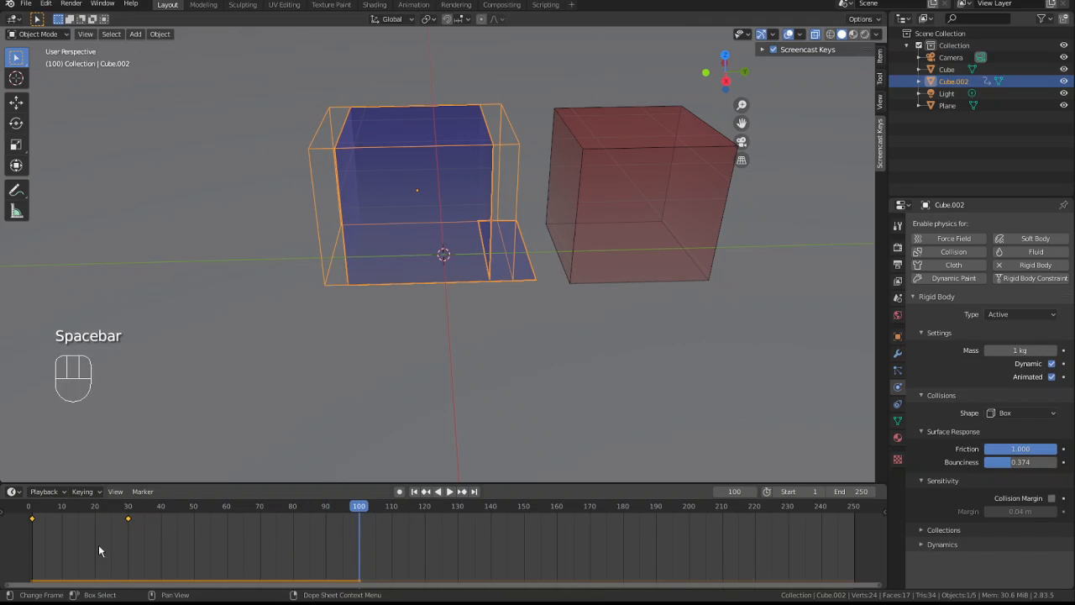
{"action": "left_click", "coordinate": [128, 519]}
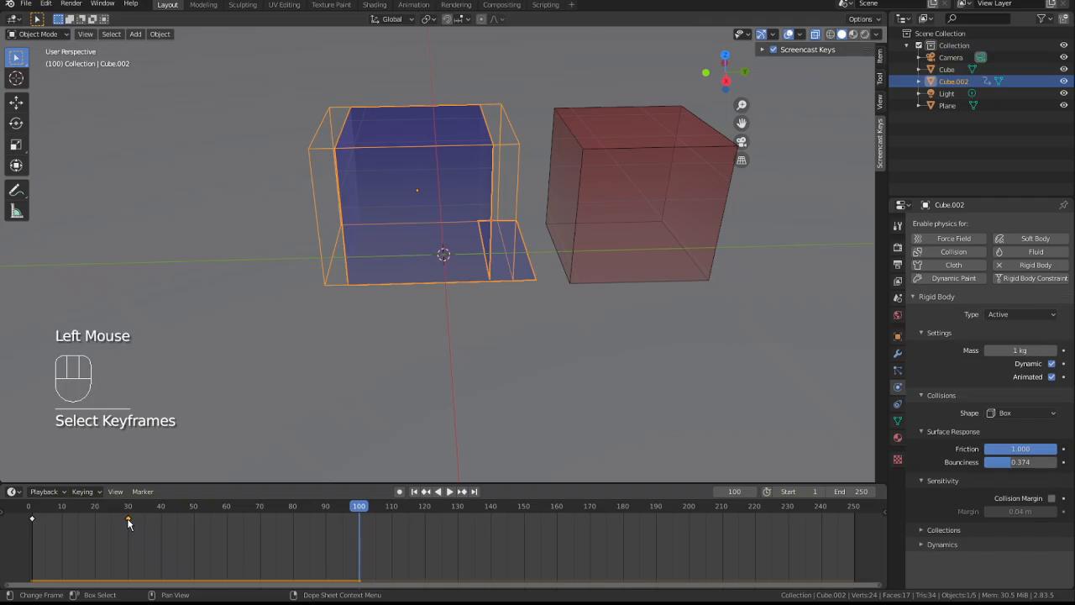
{"action": "key", "text": "ctrl+Left"}
{"action": "key", "text": "shift+Left"}
{"action": "left_click", "coordinate": [128, 523]}
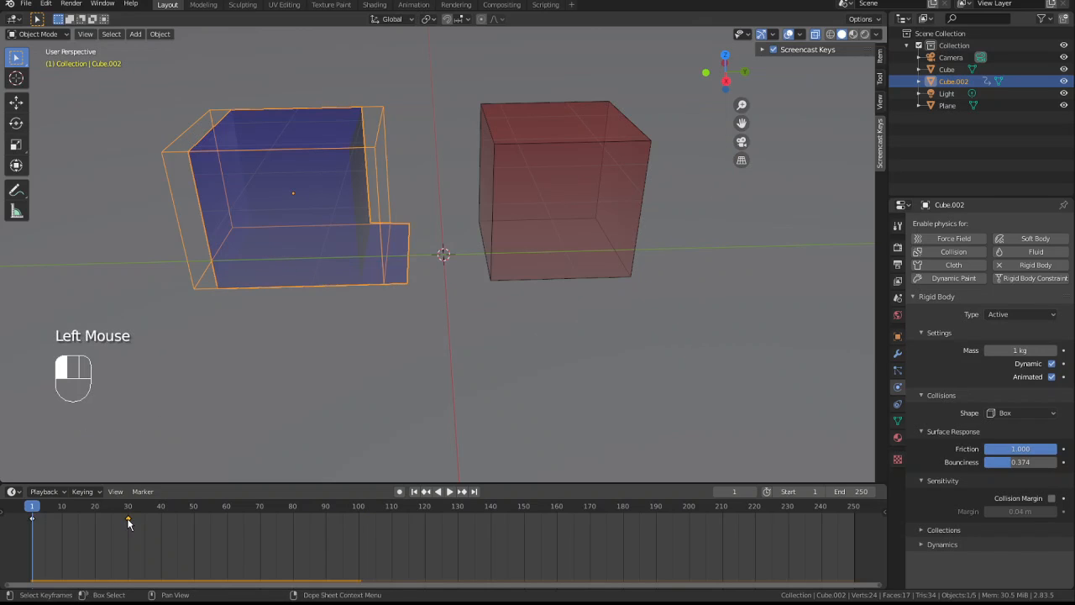
{"action": "key", "text": "g"}
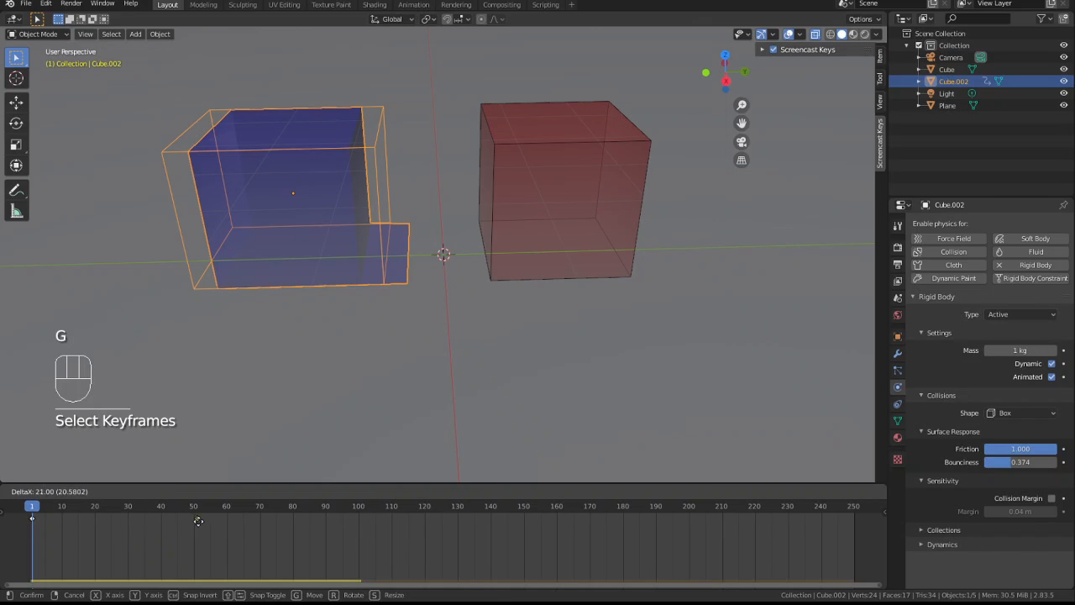
{"action": "left_click", "coordinate": [228, 522]}
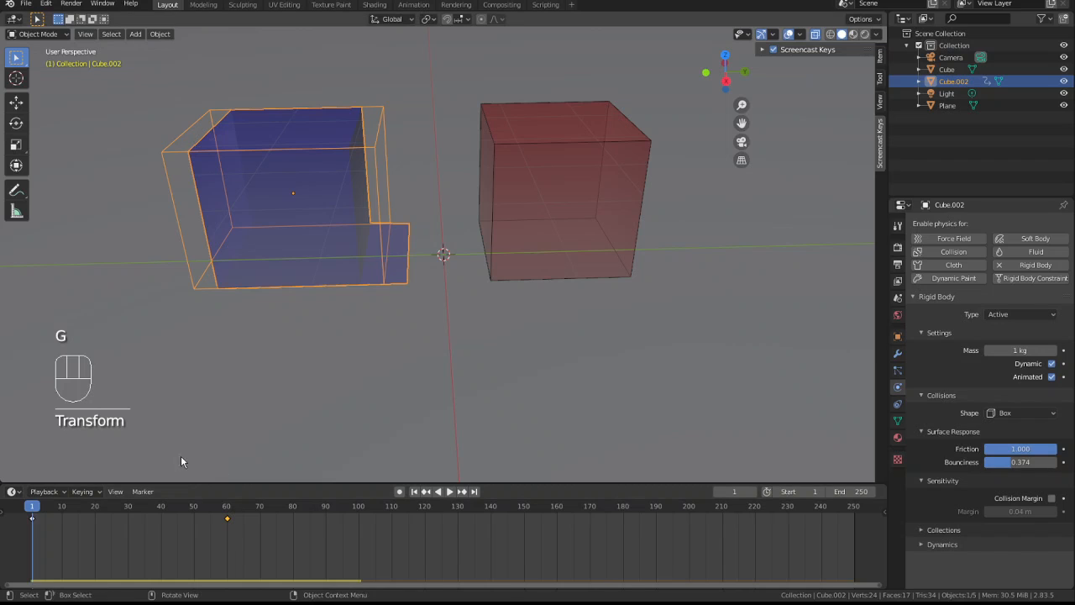
- Play the simulation with the slower blue cube motion and return to frame 1
{"action": "key", "text": "space"}
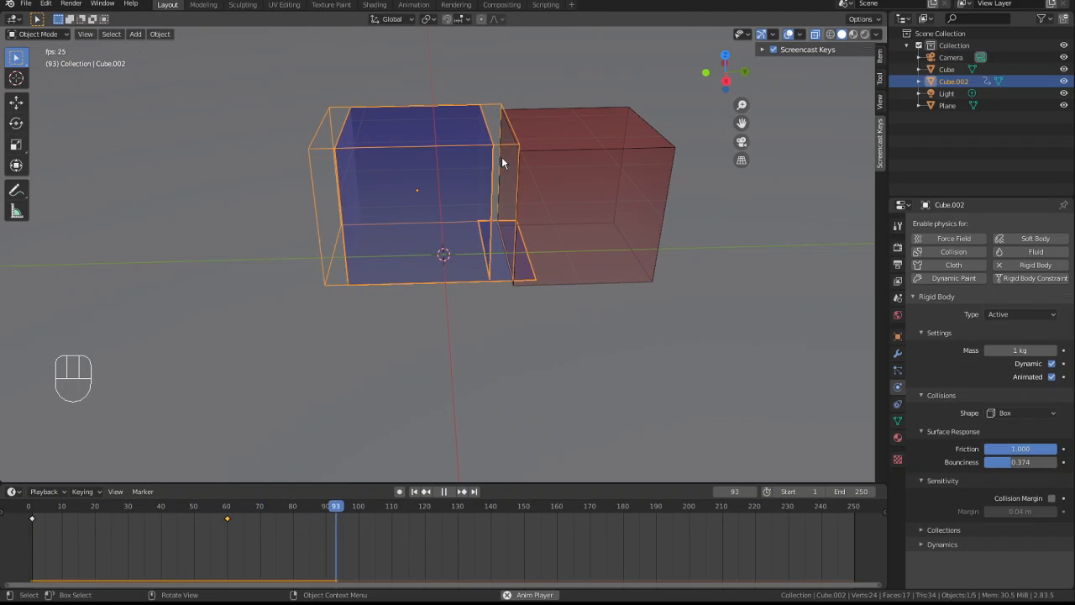
{"action": "key", "text": "space"}
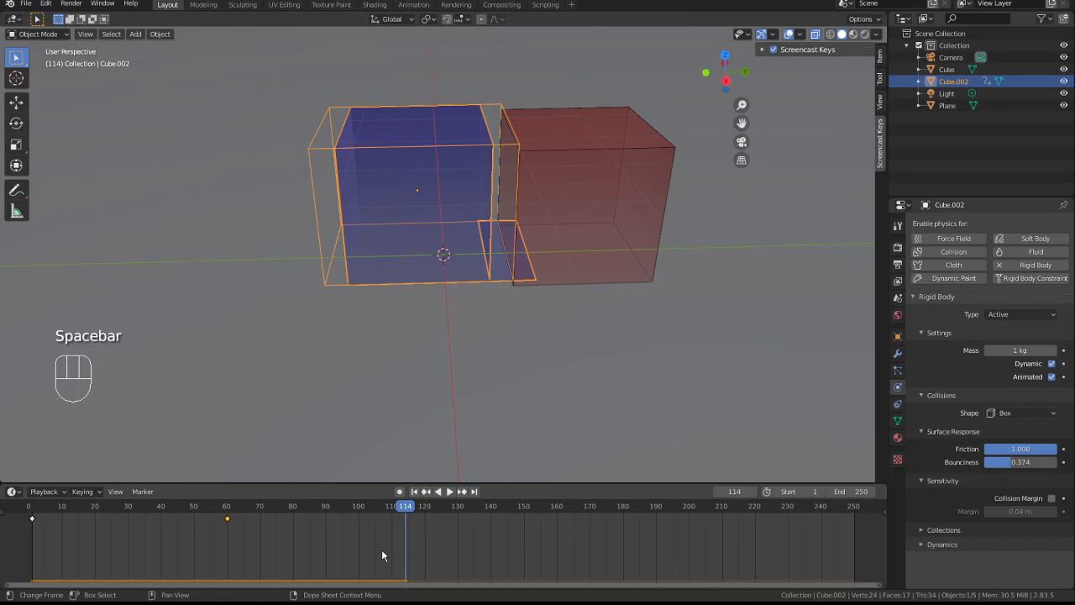
{"action": "key", "text": "shift+Left"}
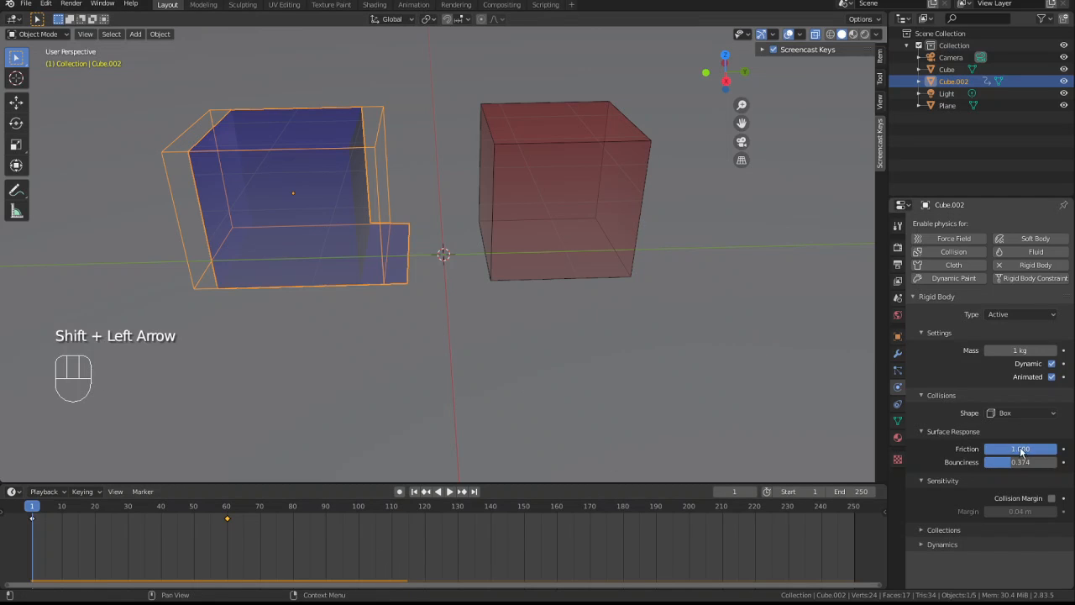
- Change the blue cube's collision shape to Convex Hull and play the simulation to check its contact with the red cube
{"action": "left_click", "coordinate": [1015, 413]}
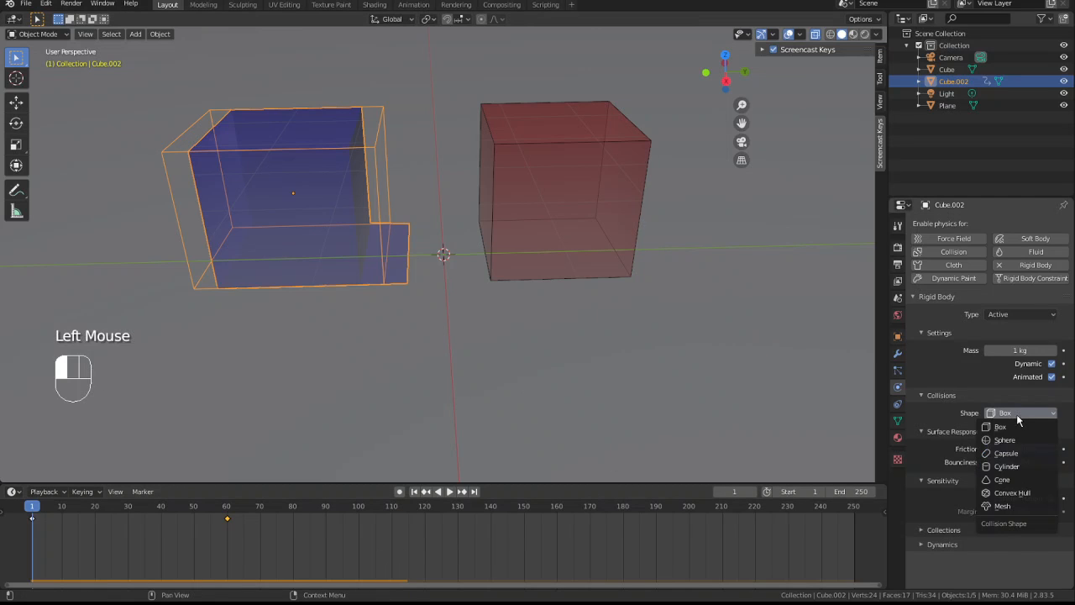
{"action": "left_click", "coordinate": [1015, 493]}
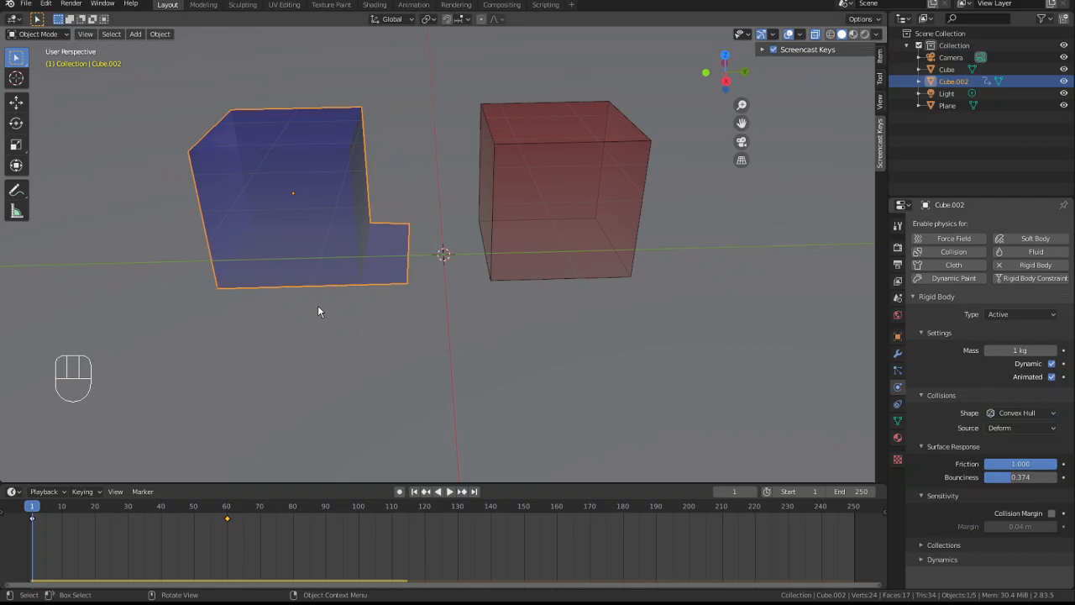
{"action": "key", "text": "space"}
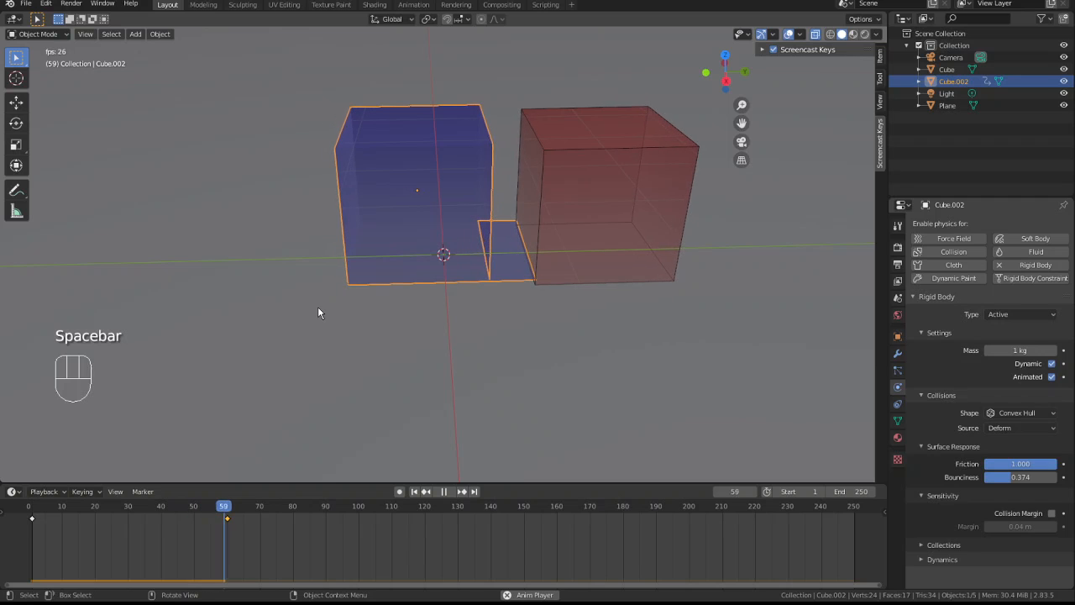
{"action": "key", "text": "space"}
{"action": "middle_click_drag", "start_coordinate": [550, 252], "coordinate": [539, 205]}
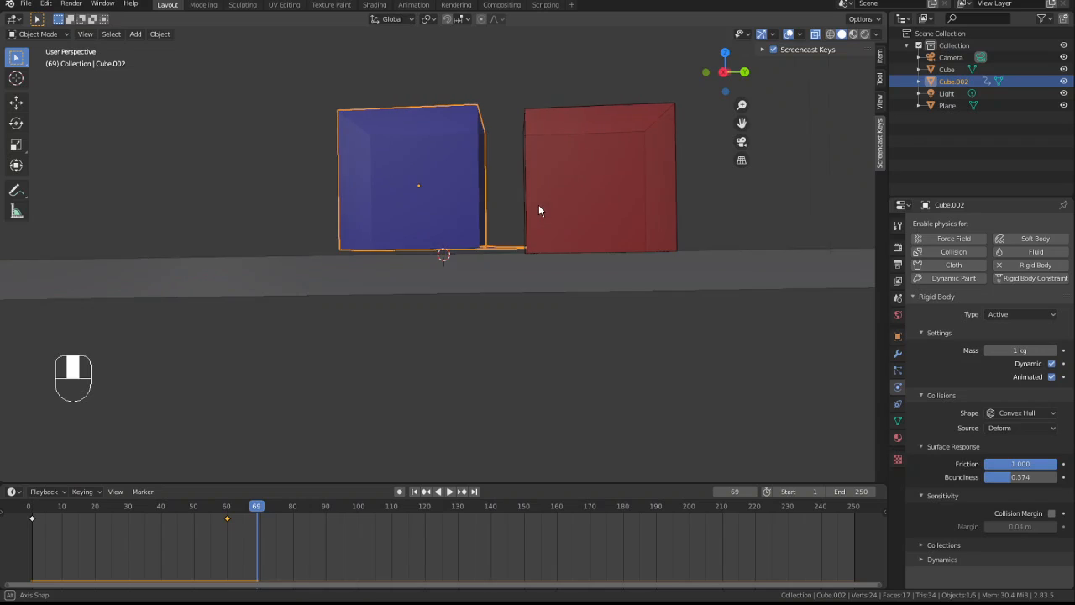
- Try lowering the blue cube about 0.034 m along Z at frame 69
{"action": "left_click", "coordinate": [423, 166]}
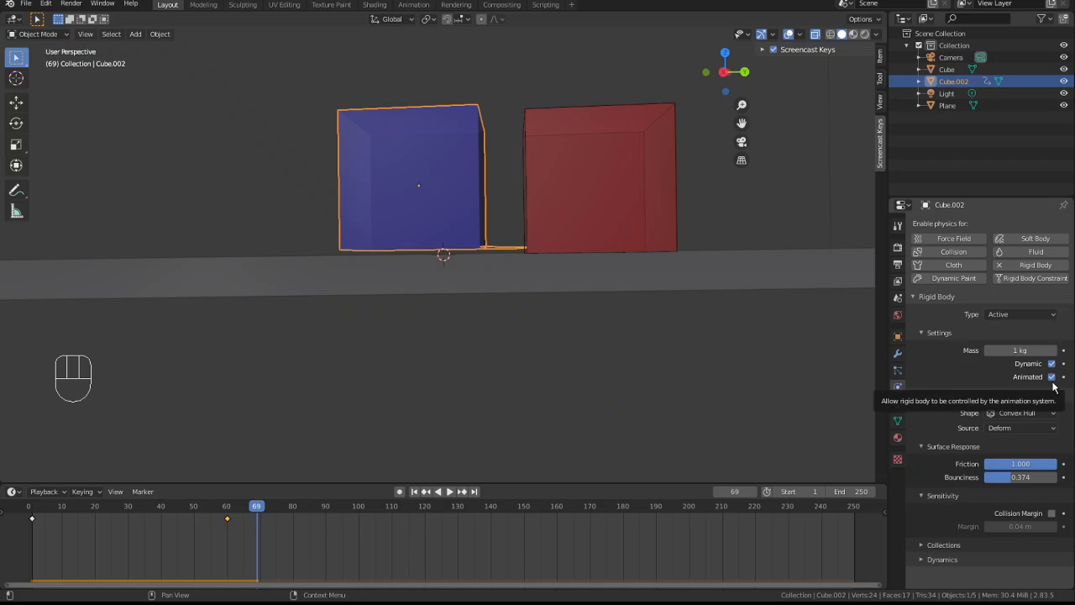
{"action": "middle_click_drag", "start_coordinate": [449, 226], "coordinate": [449, 228]}
{"action": "key", "text": "g"}
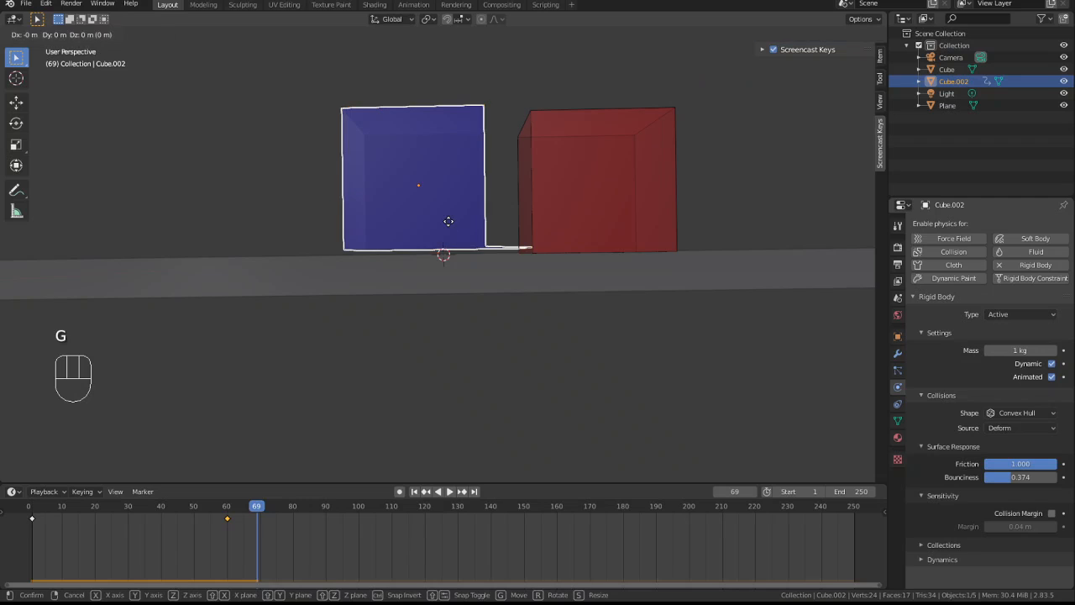
{"action": "key", "text": "z"}
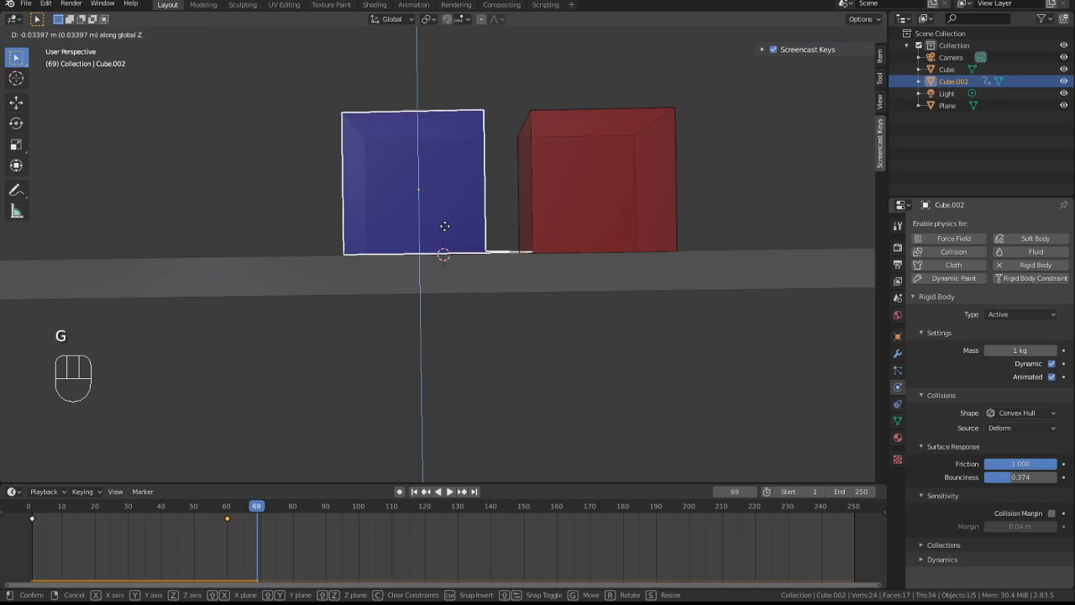
{"action": "left_click", "coordinate": [444, 226]}
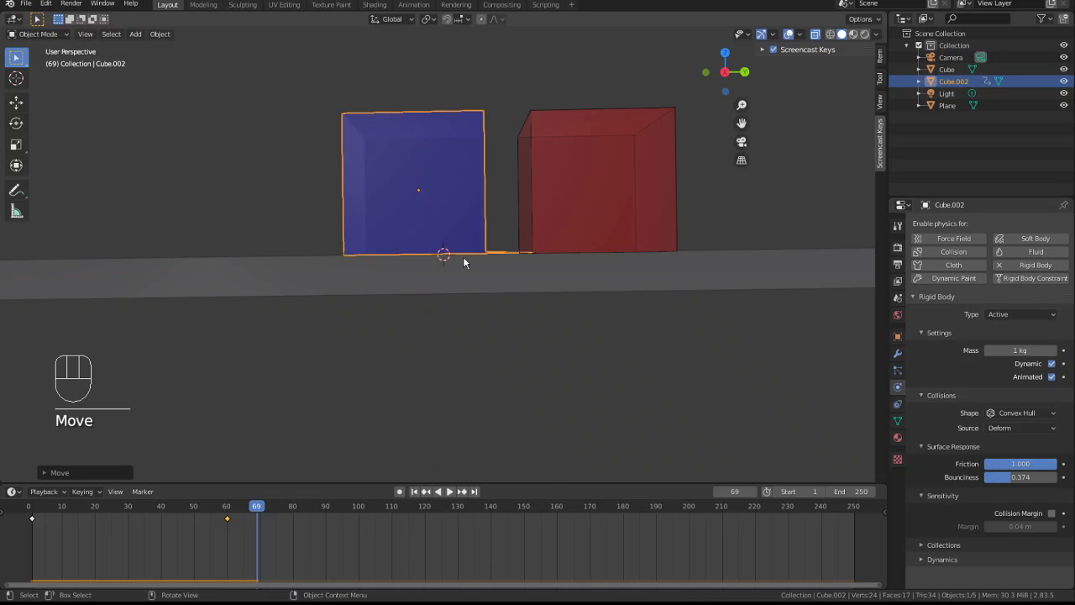
- At frame 1, lower the blue cube about 0.03 m along Z and insert a Visual LocRotScale keyframe
{"action": "left_click_drag", "start_coordinate": [257, 509], "coordinate": [30, 510]}
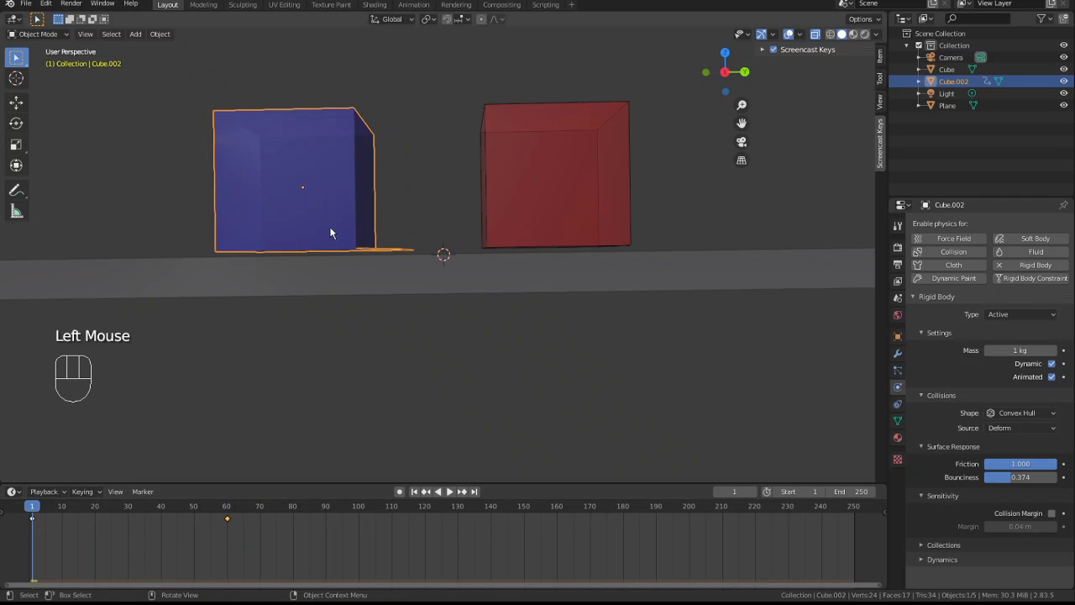
{"action": "key", "text": "g"}
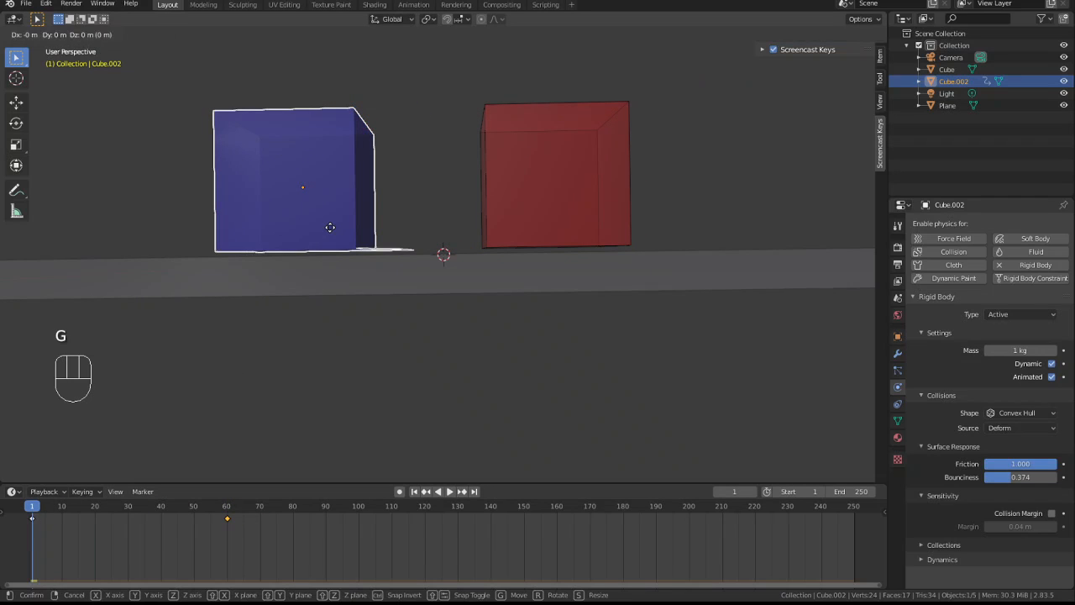
{"action": "key", "text": "z"}
{"action": "key", "text": "ctrl"}
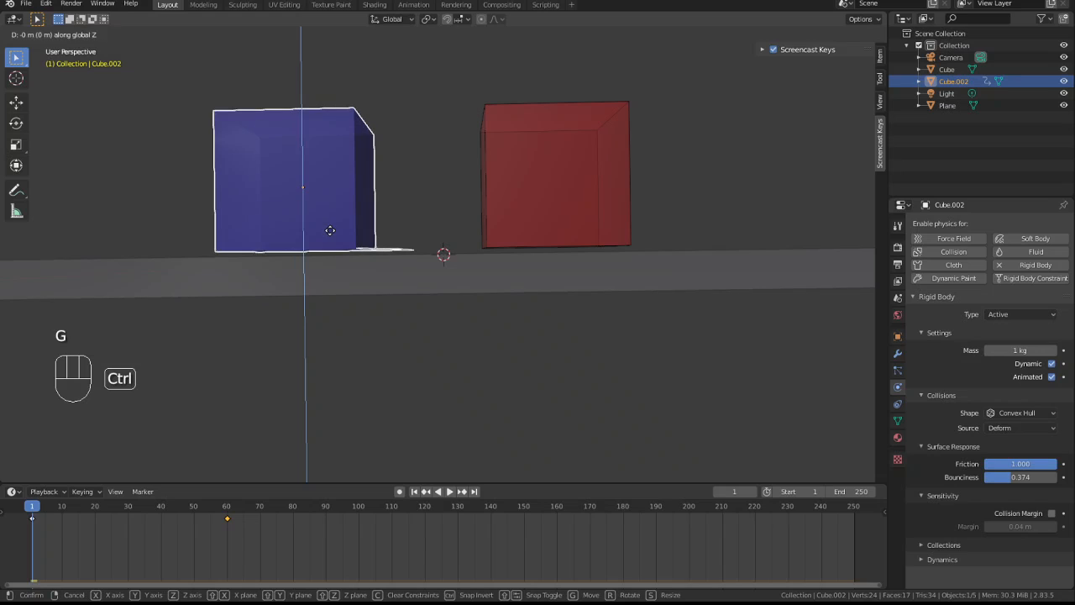
{"action": "key", "text": "shift"}
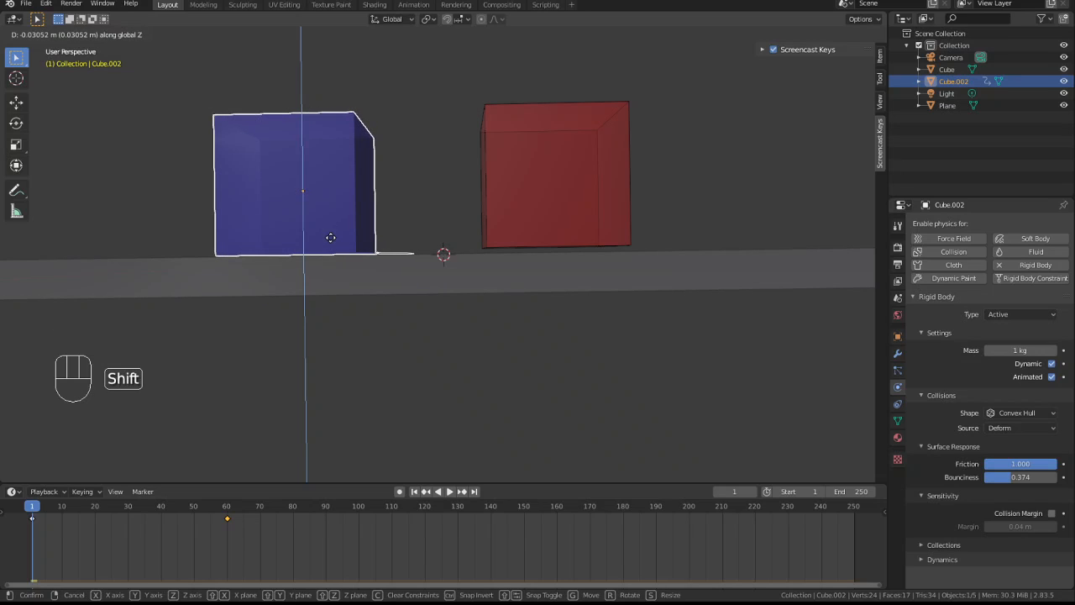
{"action": "left_click", "coordinate": [333, 238]}
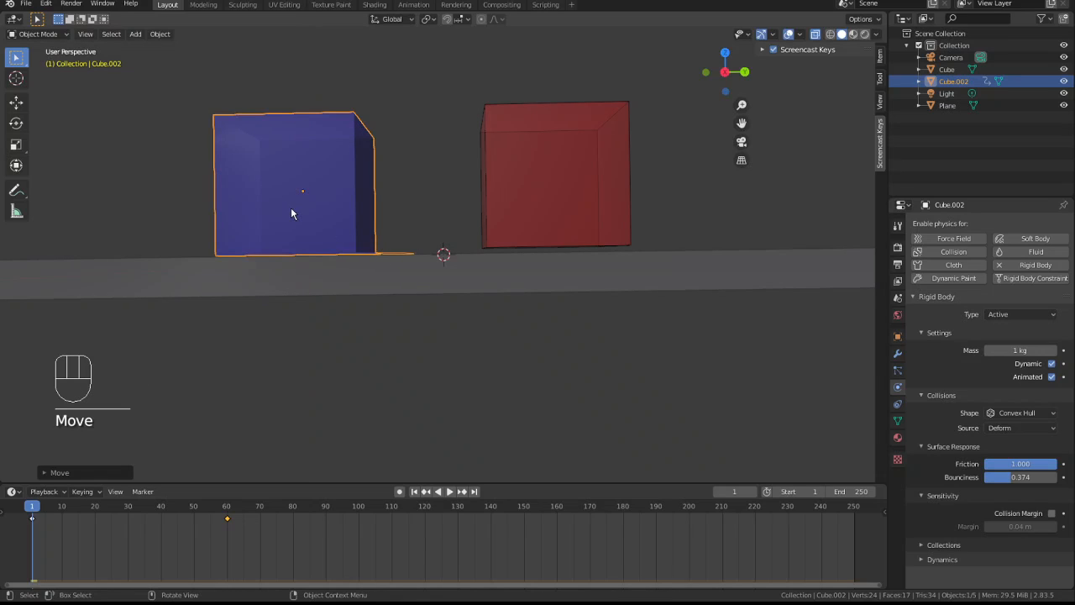
{"action": "key", "text": "i"}
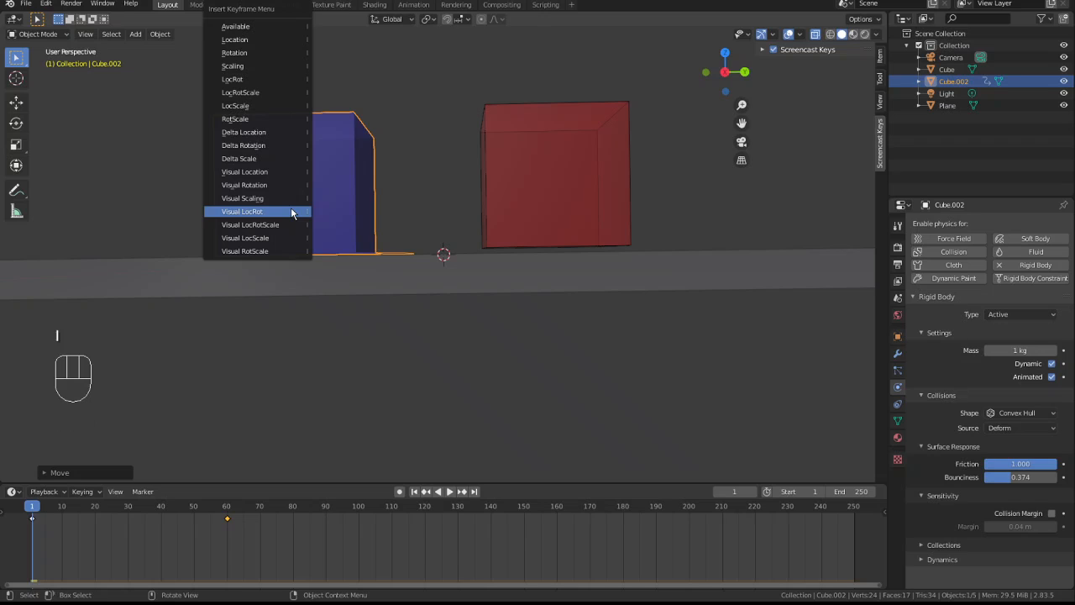
{"action": "left_click", "coordinate": [294, 225]}
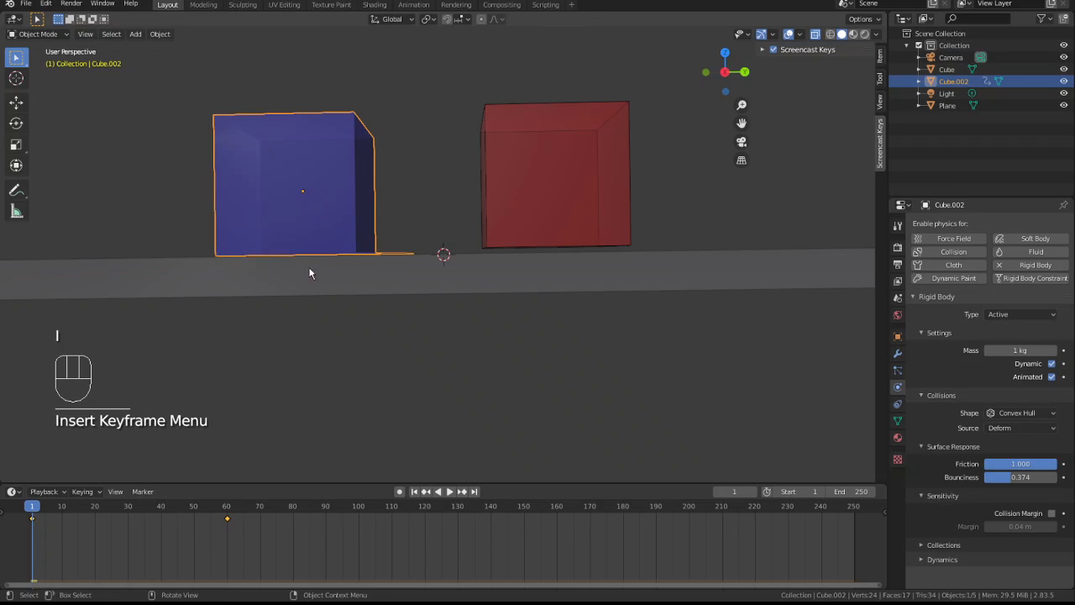
- At frame 60, lower the blue cube along Z onto the plane and insert a keyframe
{"action": "left_click", "coordinate": [226, 510]}
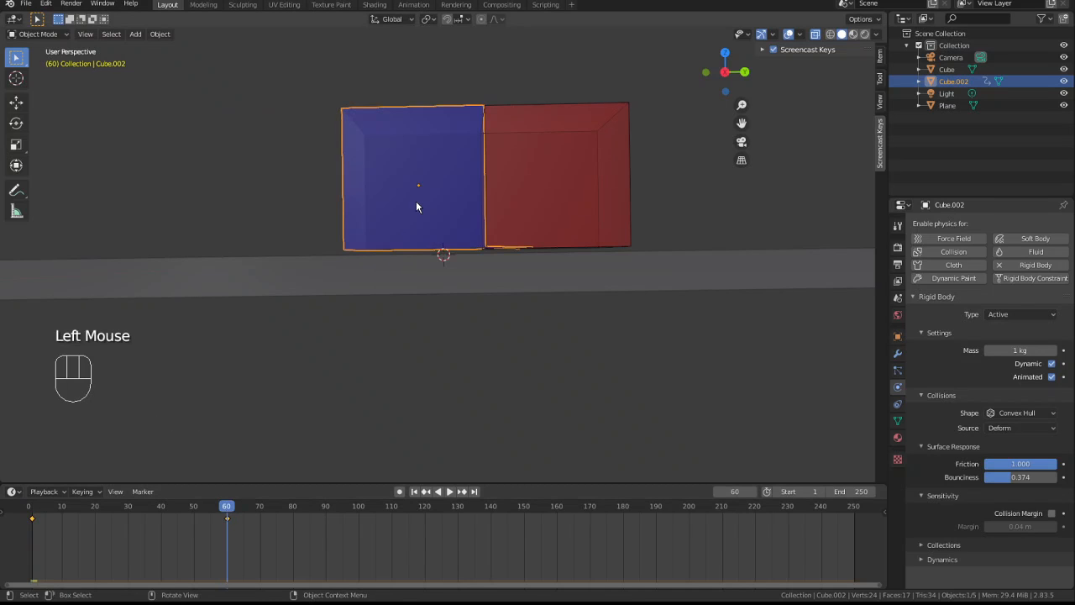
{"action": "key", "text": "g"}
{"action": "key", "text": "z"}
{"action": "key", "text": "shift"}
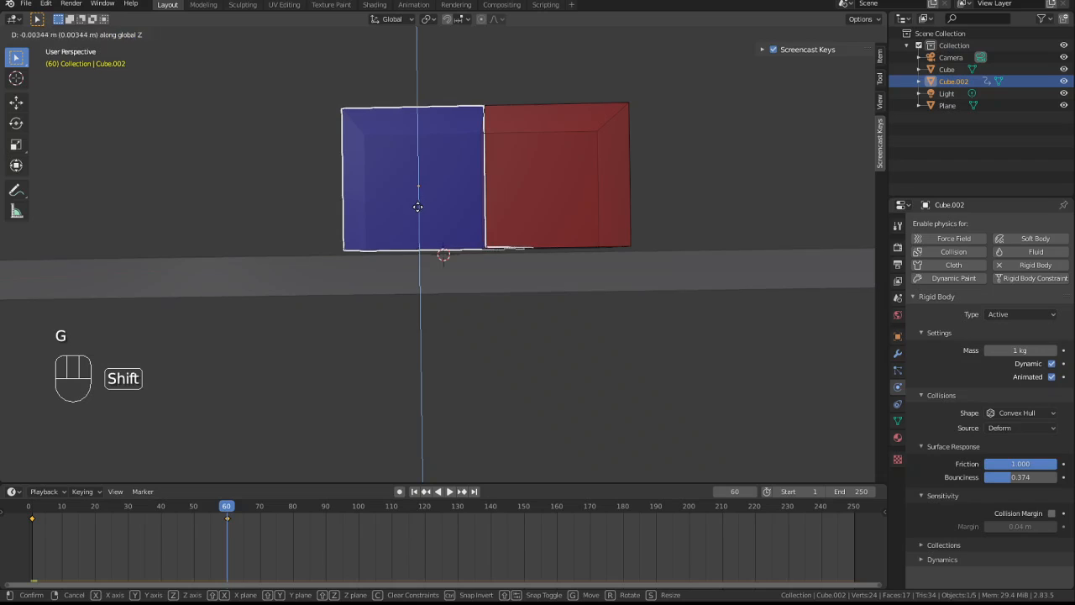
{"action": "left_click", "coordinate": [409, 252]}
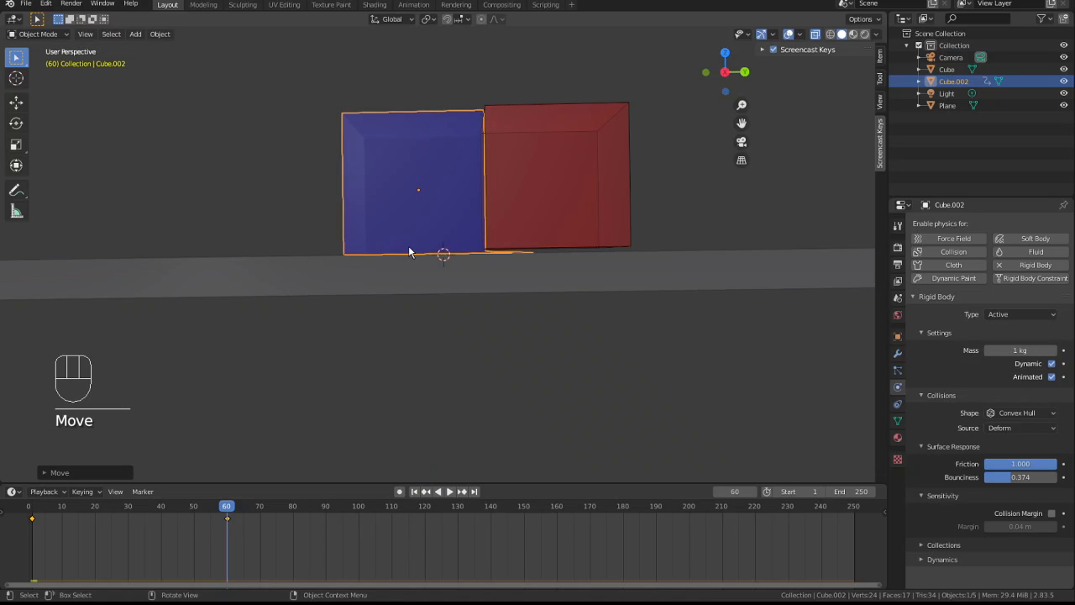
{"action": "key", "text": "i"}
{"action": "left_click", "coordinate": [412, 249]}
- Play the simulation from frame 1 and examine where the blue cube's protruding edge meets the red cube
{"action": "left_click_drag", "start_coordinate": [227, 518], "coordinate": [32, 508]}
{"action": "key", "text": "space"}
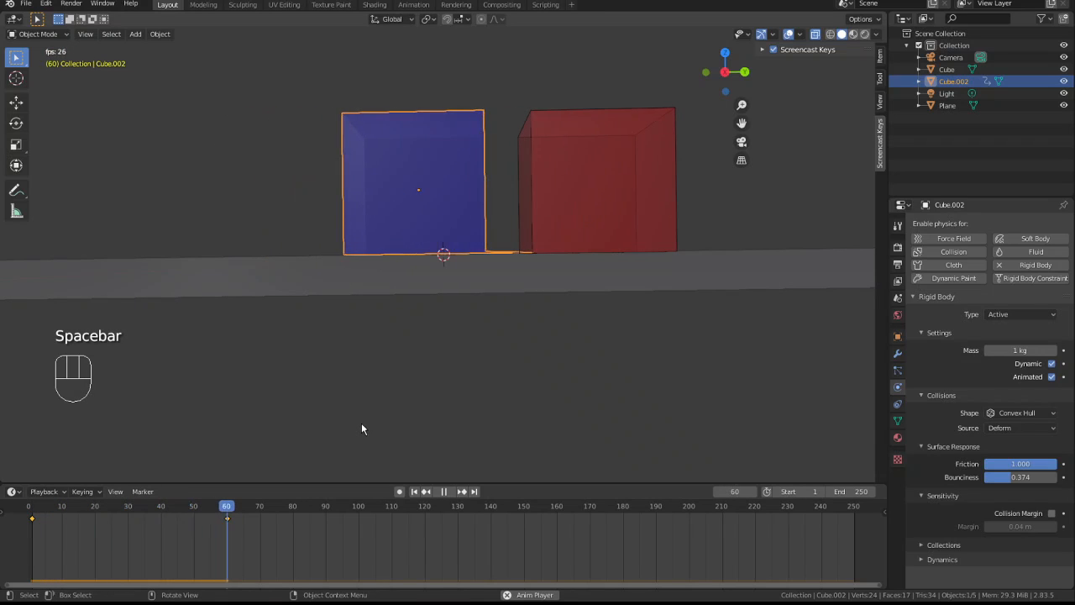
{"action": "key", "text": "space"}
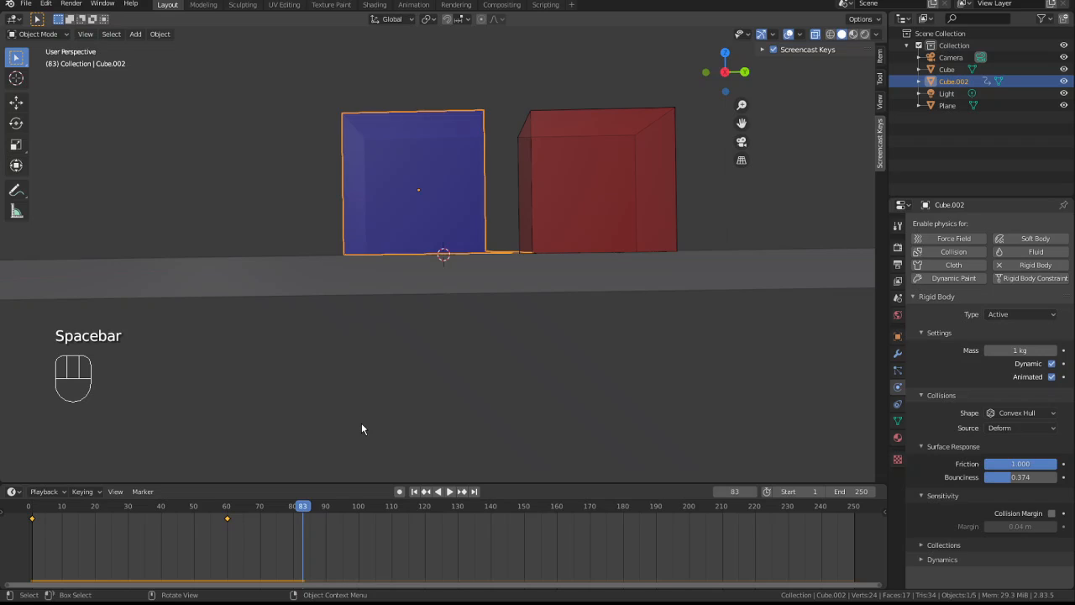
{"action": "scroll", "coordinate": [363, 428], "scroll_direction": "up", "scroll_amount": 3}
{"action": "middle_click_drag", "start_coordinate": [365, 428], "coordinate": [598, 294]}
{"action": "scroll", "coordinate": [539, 291], "scroll_direction": "down", "scroll_amount": 3}
{"action": "scroll", "coordinate": [539, 291], "scroll_direction": "down", "scroll_amount": 1}
{"action": "scroll", "coordinate": [540, 292], "scroll_direction": "up", "scroll_amount": 2}
{"action": "scroll", "coordinate": [554, 295], "scroll_direction": "down", "scroll_amount": 1}
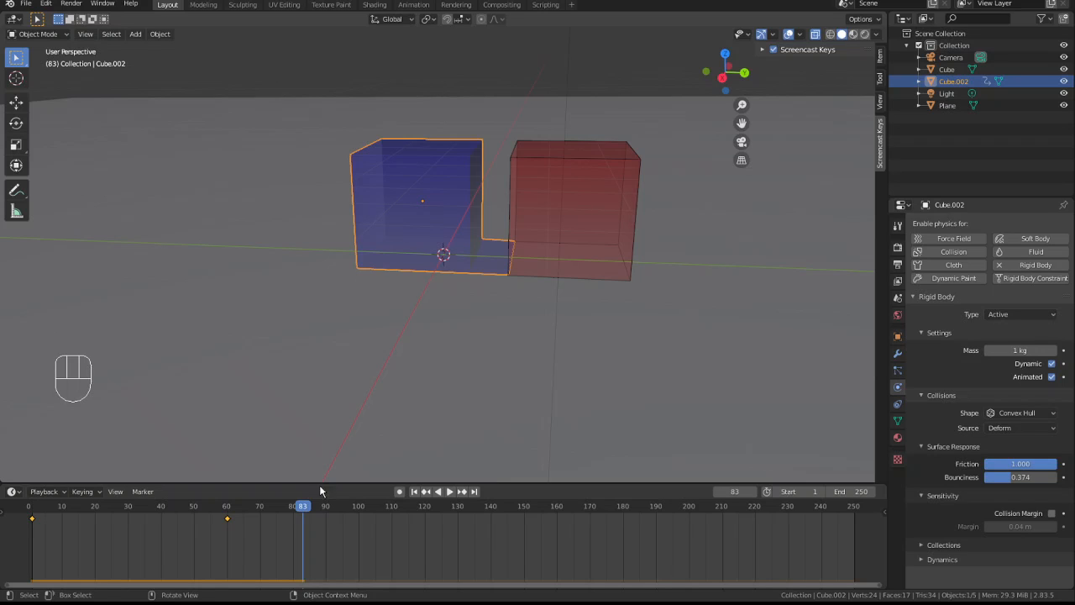
- At frame 90, raise the blue cube until its base is about level with the red cube's top and insert a Visual LocRotScale keyframe
{"action": "left_click_drag", "start_coordinate": [242, 507], "coordinate": [228, 508]}
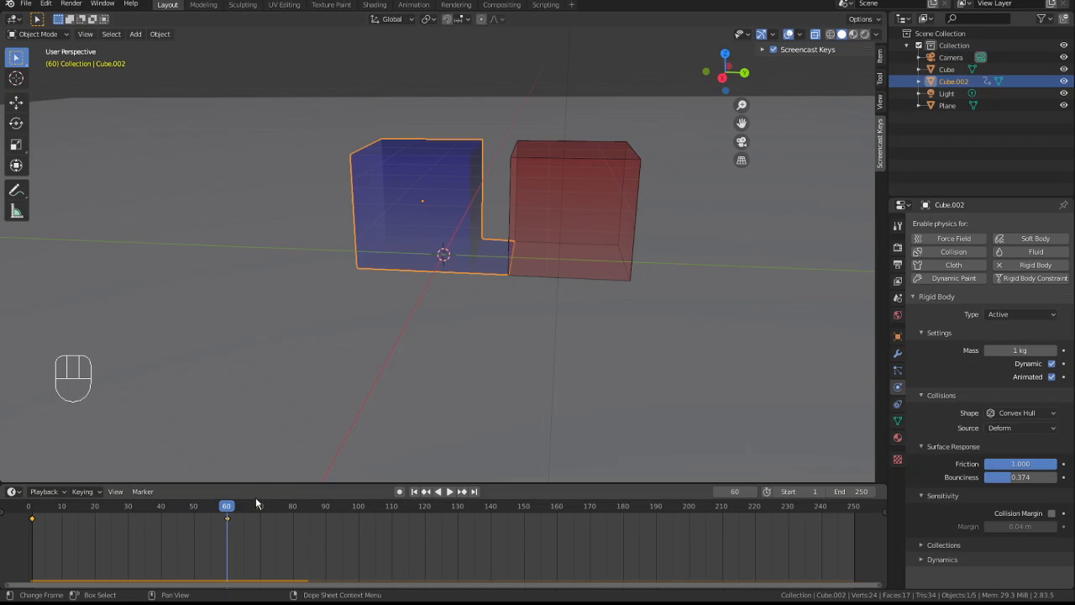
{"action": "left_click", "coordinate": [327, 508]}
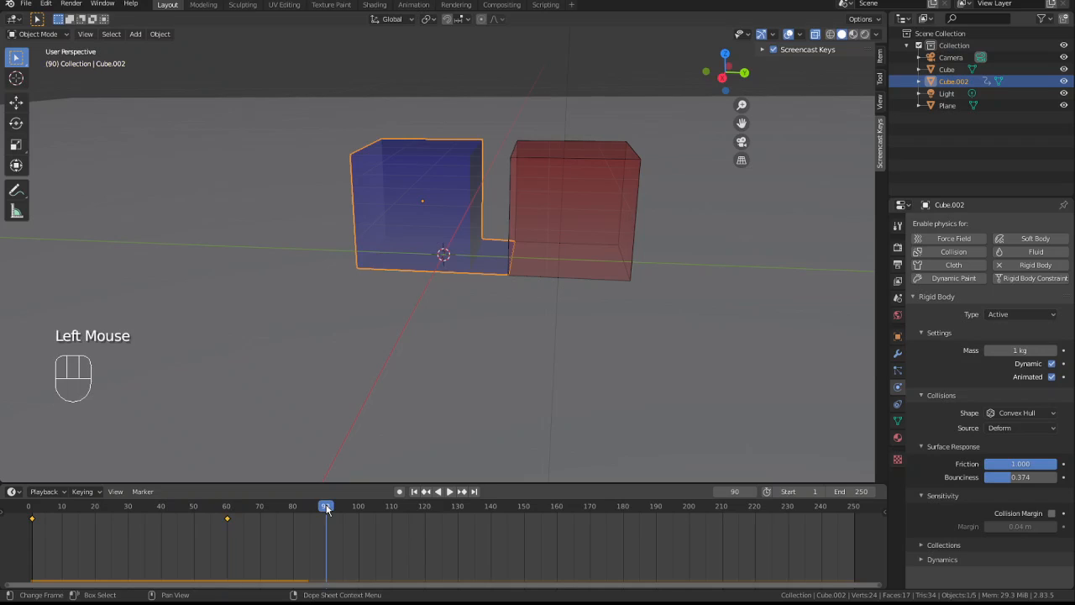
{"action": "key", "text": "g"}
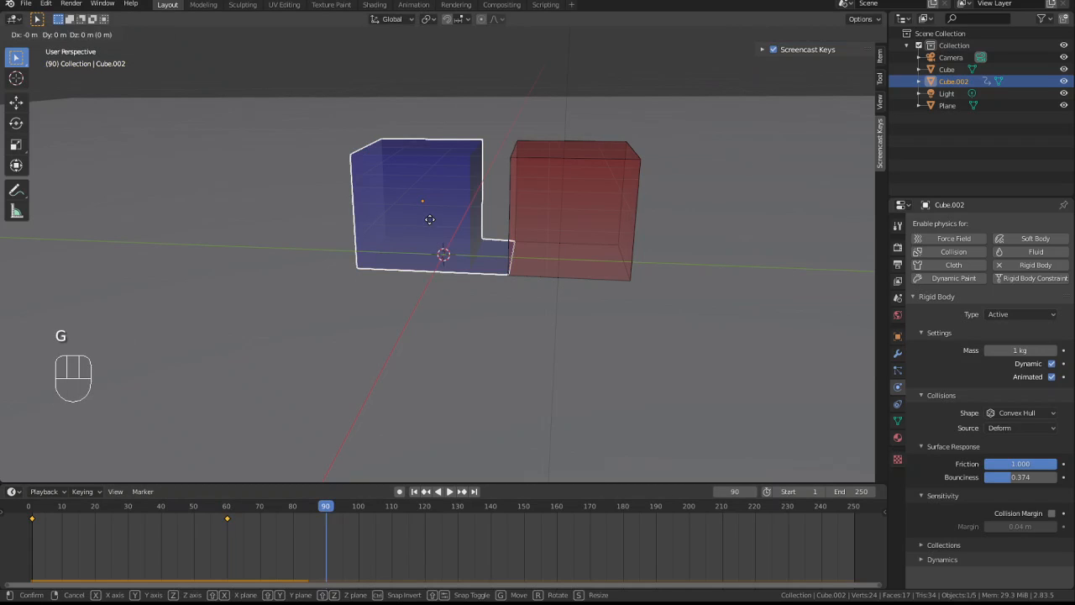
{"action": "left_click", "coordinate": [423, 111]}
{"action": "scroll", "coordinate": [446, 220], "scroll_direction": "down", "scroll_amount": 1}
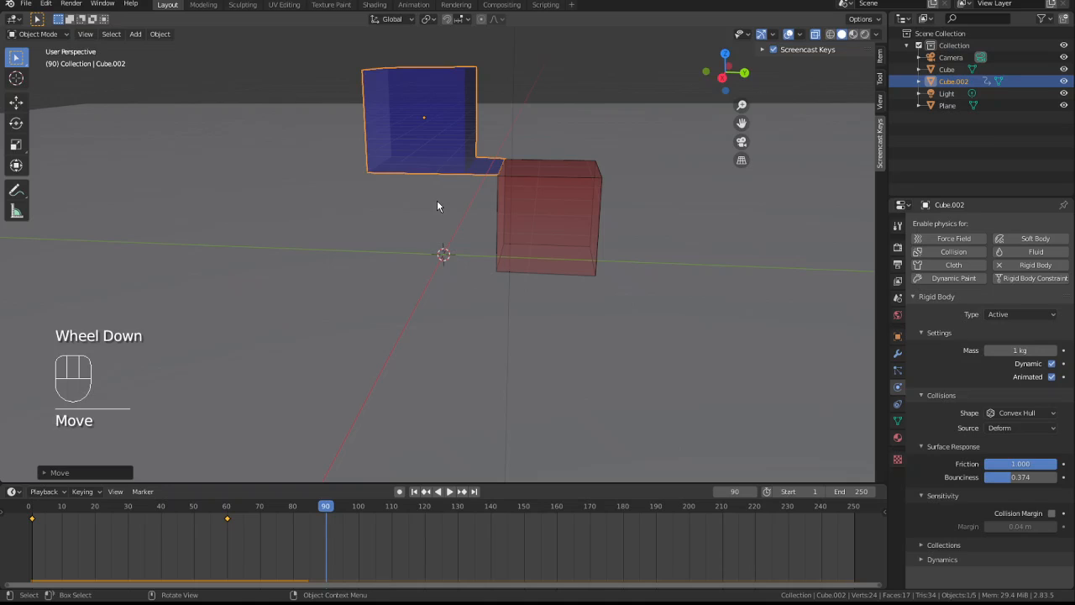
{"action": "key", "text": "i"}
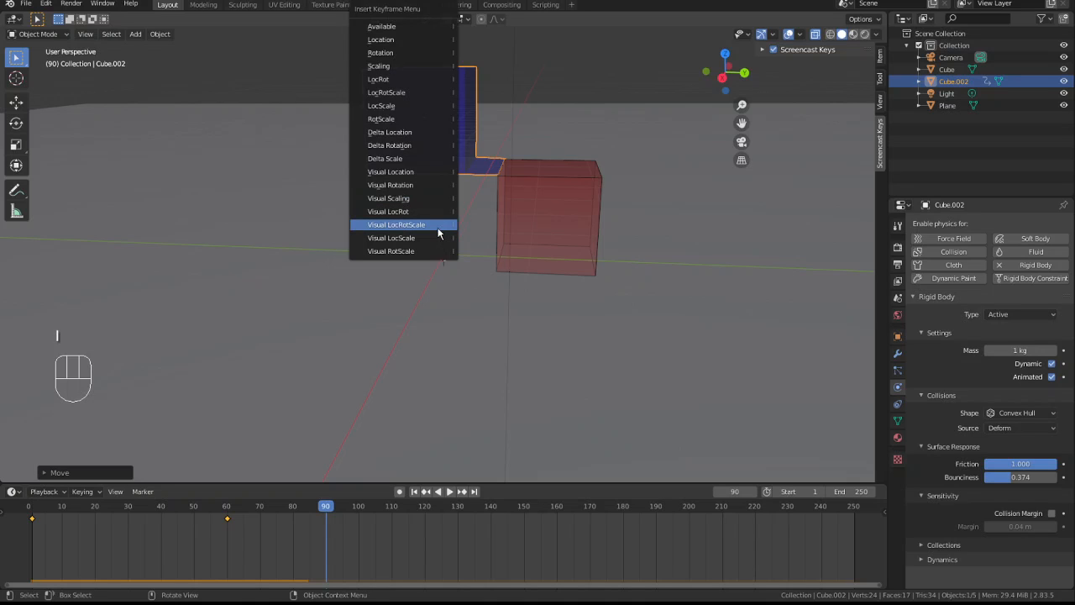
{"action": "left_click", "coordinate": [403, 224]}
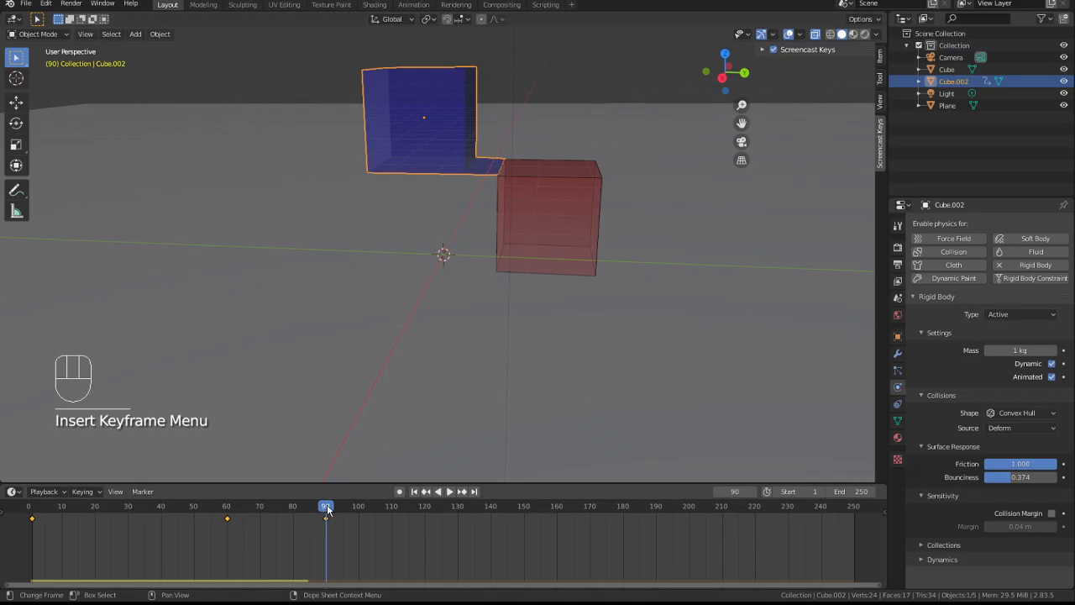
- Play the simulation from frame 1, examine how the red cube reacts to the blue cube's lift, and return to frame 1
{"action": "left_click_drag", "start_coordinate": [326, 508], "coordinate": [32, 517]}
{"action": "key", "text": "space"}
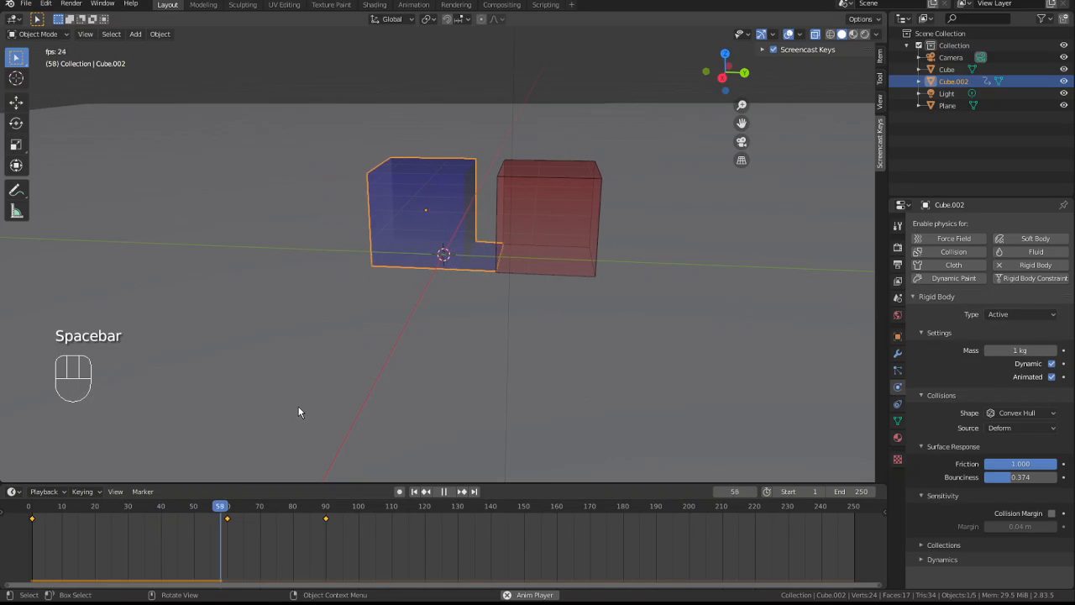
{"action": "key", "text": "space"}
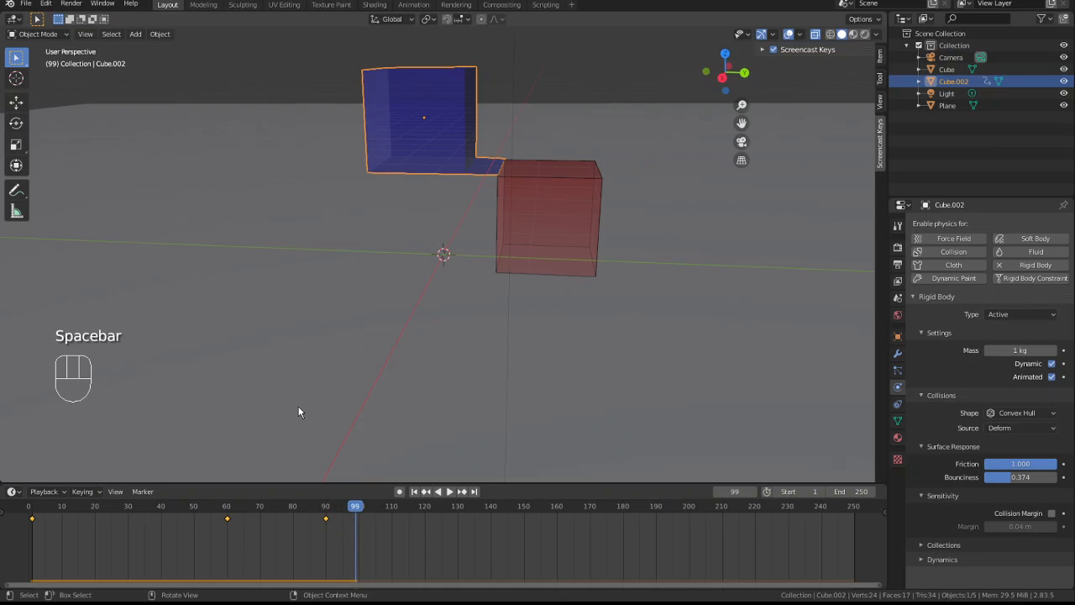
{"action": "left_click_drag", "start_coordinate": [356, 509], "coordinate": [34, 504]}
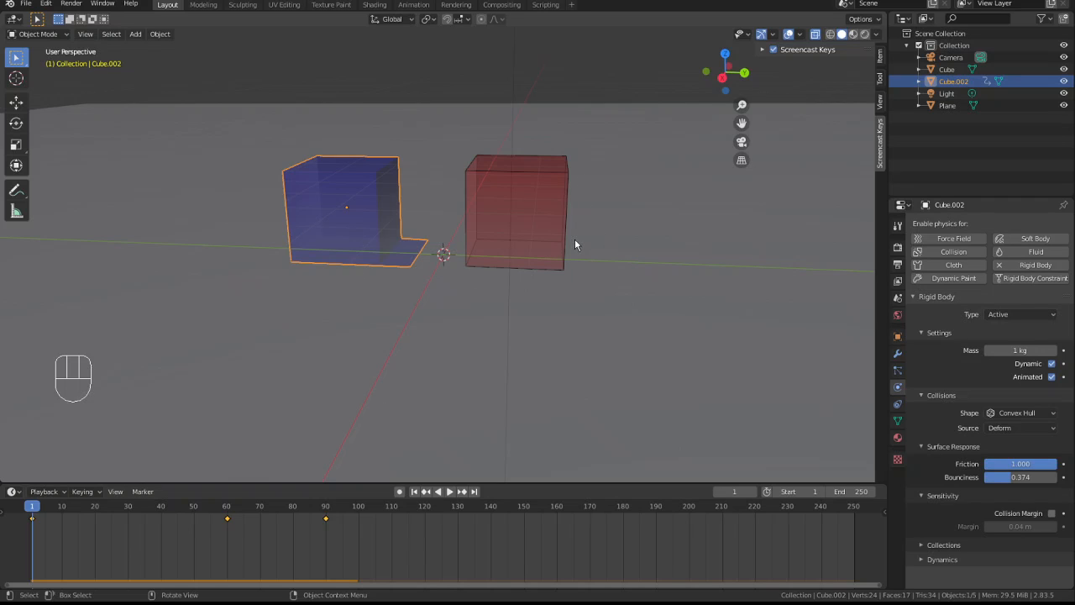
- Duplicate the red cube and place the copy about 1.12 m along Y beside the original
{"action": "left_click", "coordinate": [546, 219]}
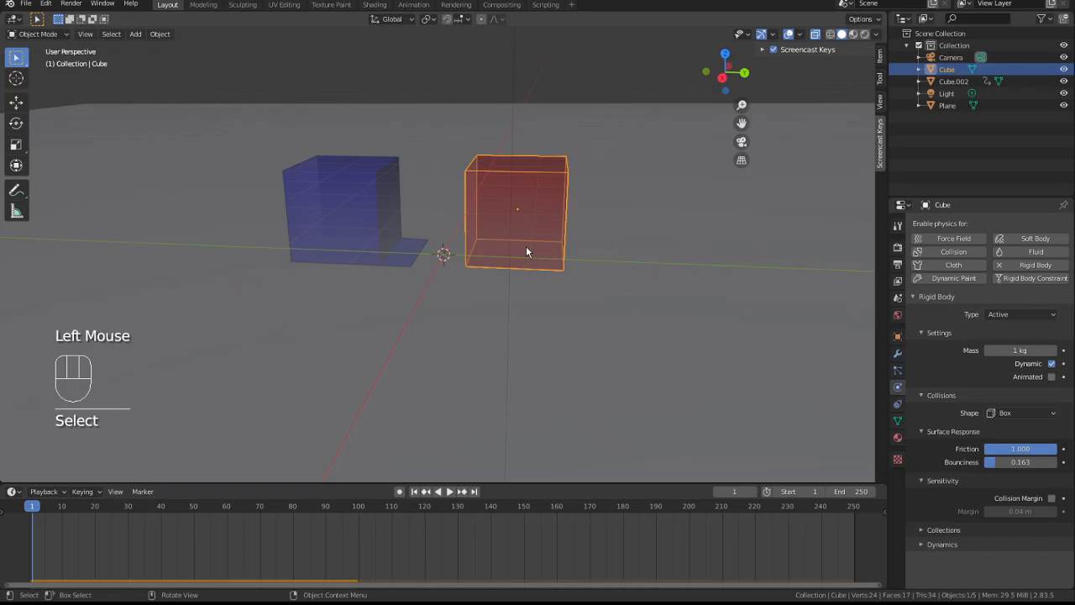
{"action": "key", "text": "shift+d"}
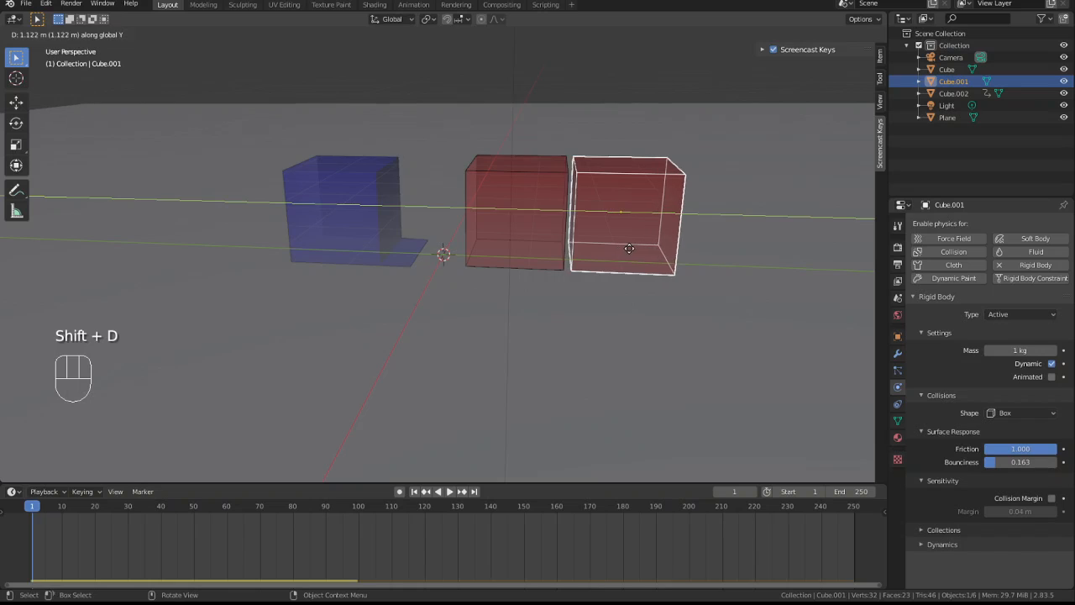
{"action": "left_click", "coordinate": [716, 261]}
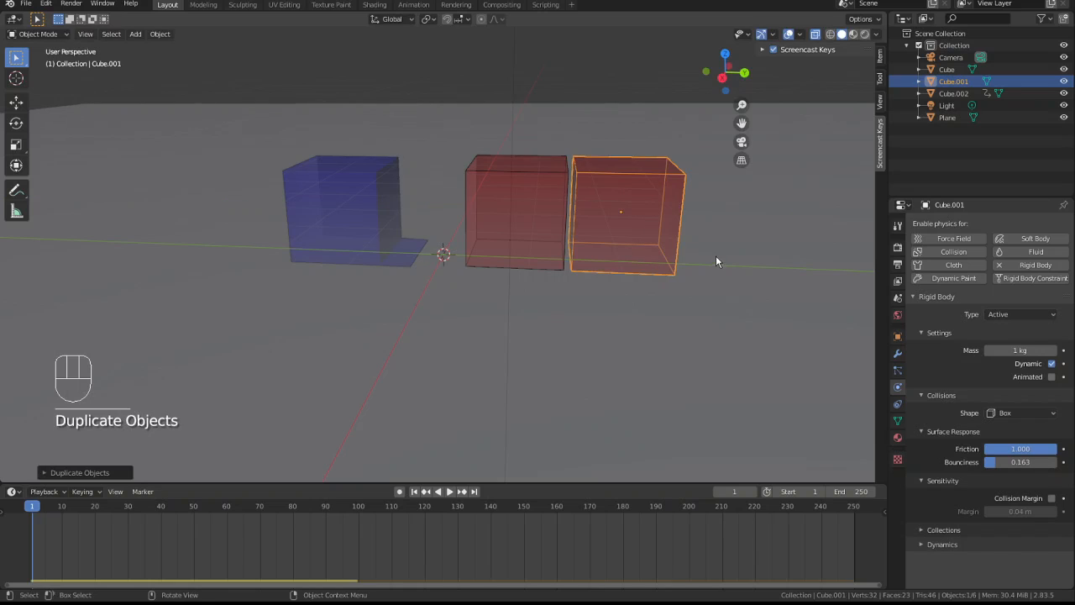
- Replace the duplicated cube's material with a new one that has nodes disabled and a green base color
{"action": "left_click", "coordinate": [898, 438]}
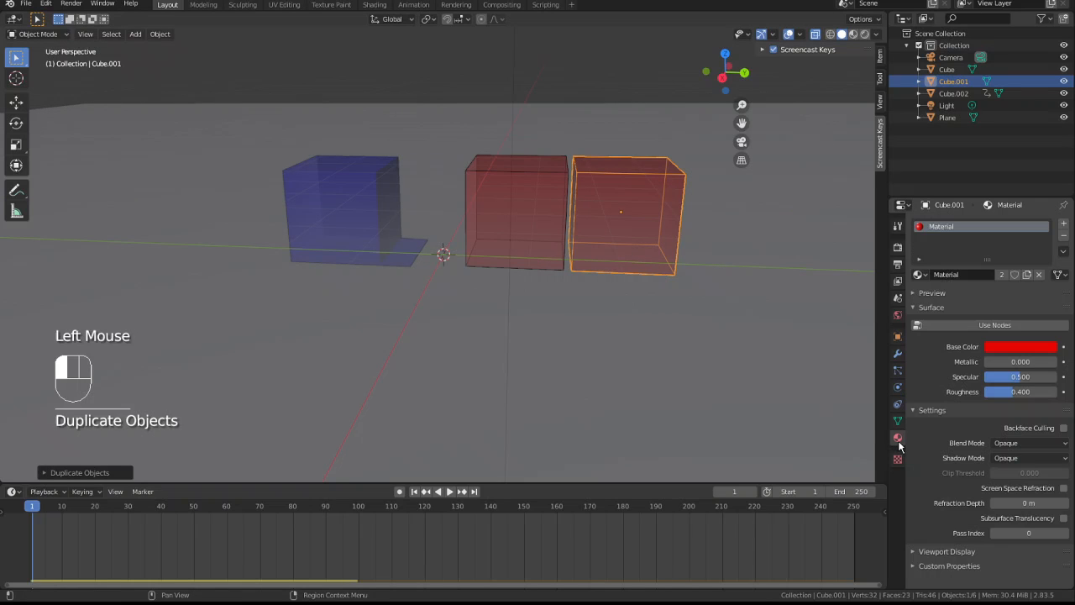
{"action": "left_click", "coordinate": [922, 275]}
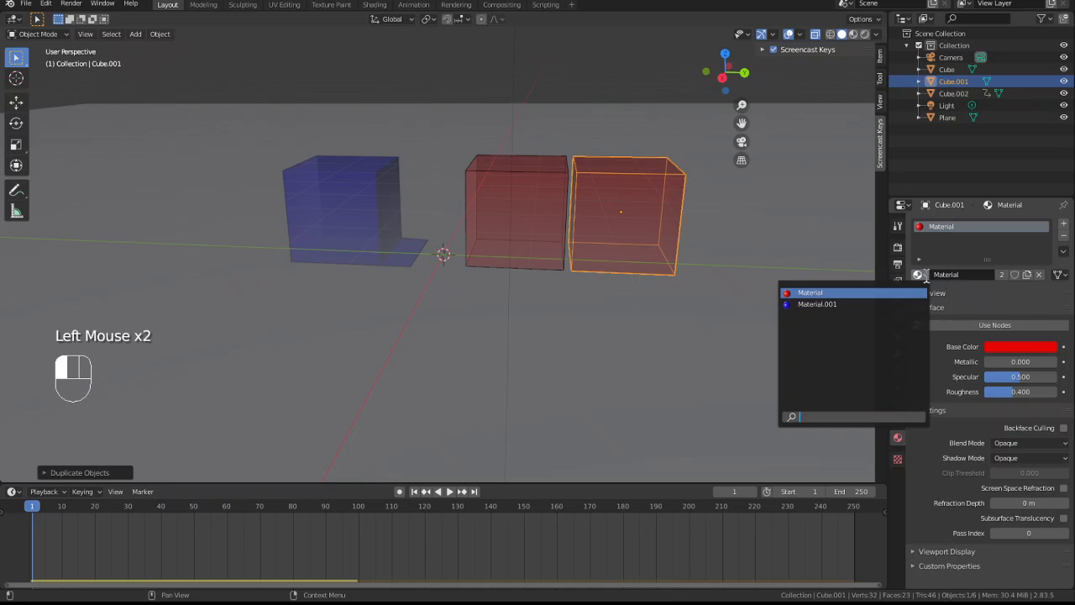
{"action": "left_click", "coordinate": [1040, 275]}
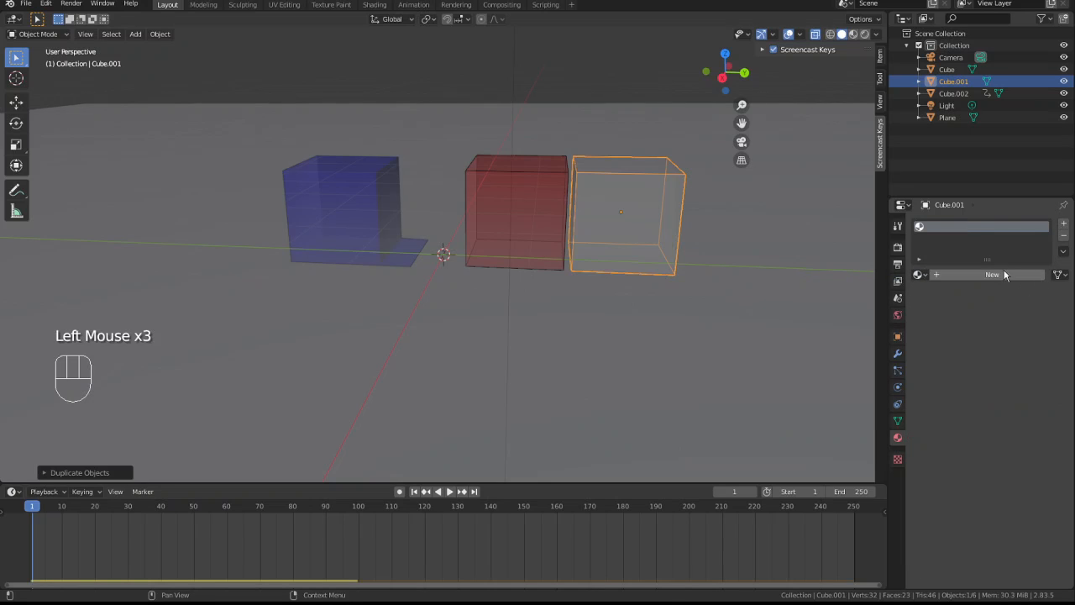
{"action": "left_click", "coordinate": [959, 274]}
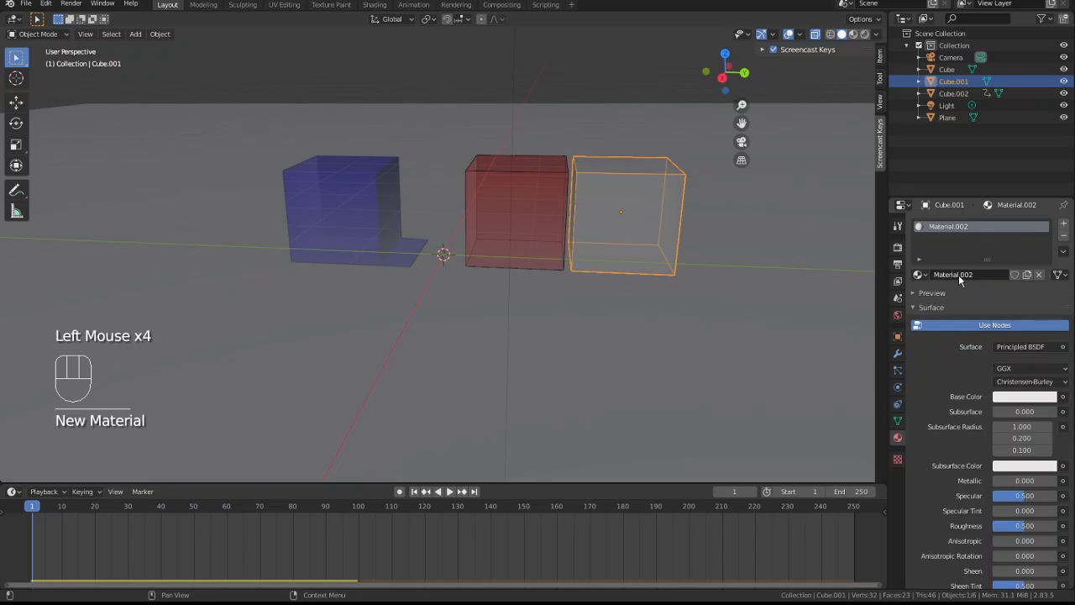
{"action": "left_click", "coordinate": [994, 325]}
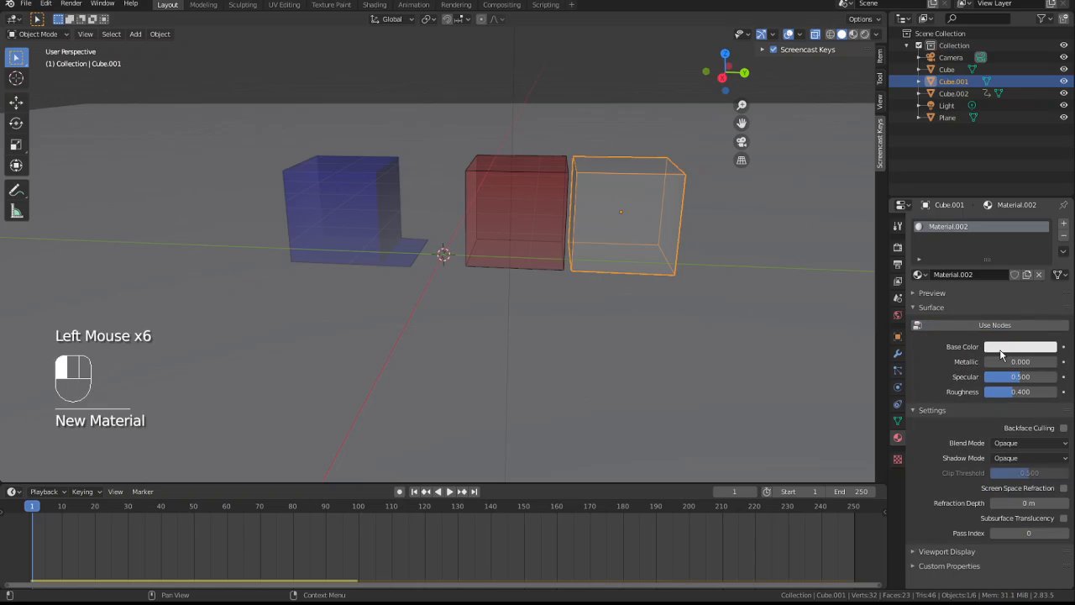
{"action": "left_click", "coordinate": [1001, 347]}
{"action": "left_click", "coordinate": [970, 190]}
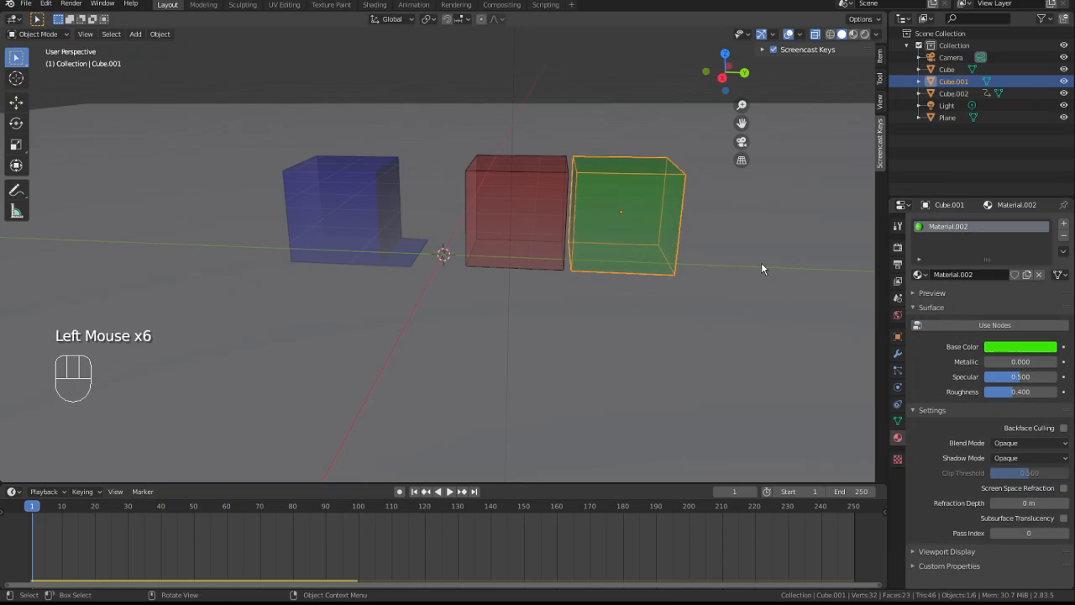
{"action": "left_click", "coordinate": [739, 286]}
{"action": "left_click", "coordinate": [653, 217]}
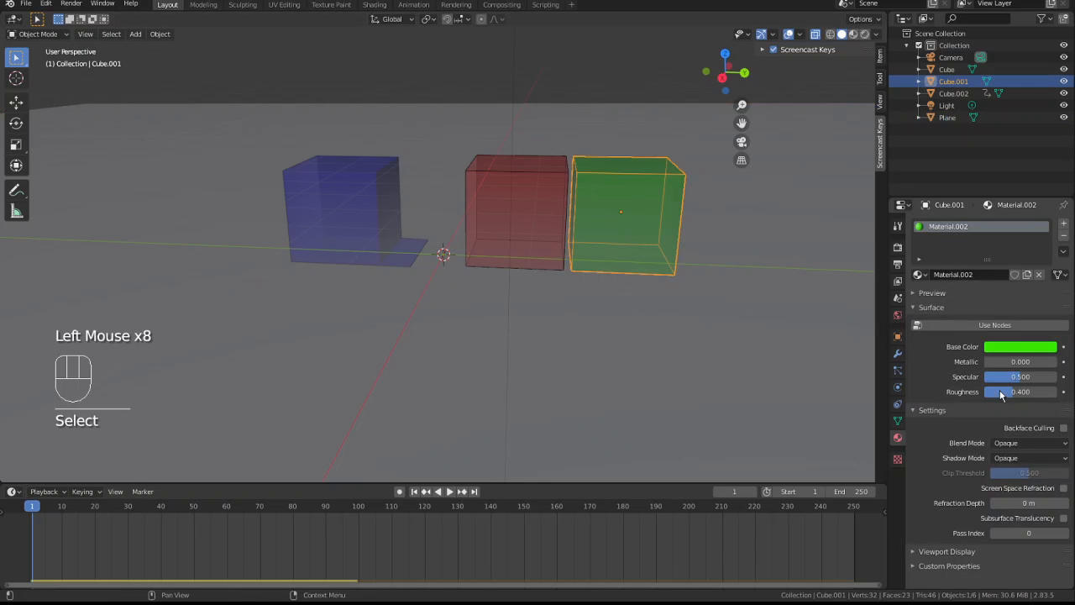
- Set the green cube's rigid body type to Passive
{"action": "left_click", "coordinate": [897, 387]}
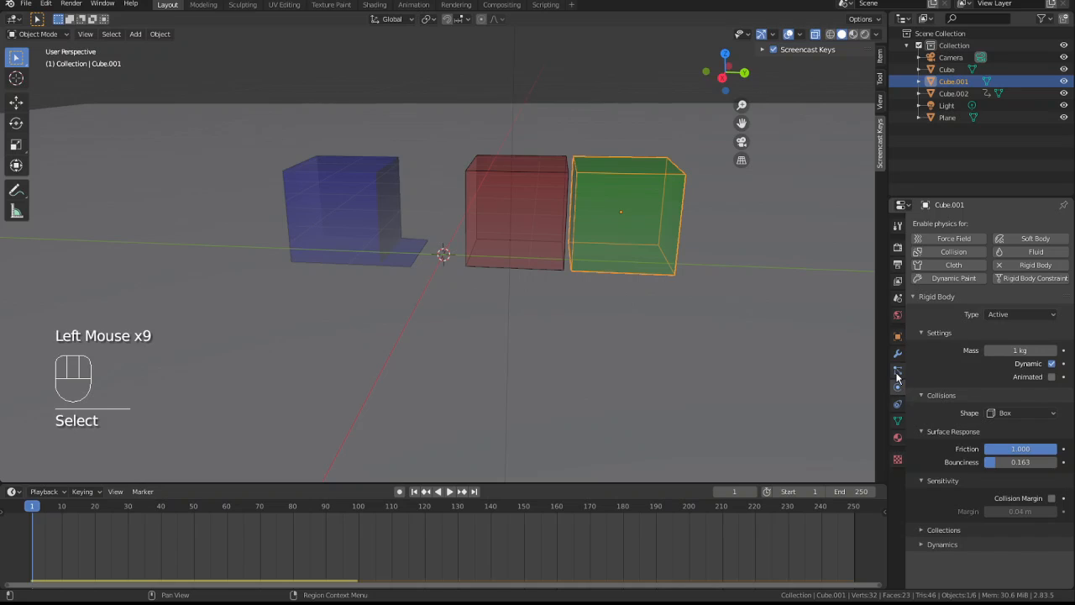
{"action": "left_click", "coordinate": [897, 372]}
{"action": "left_click", "coordinate": [897, 386]}
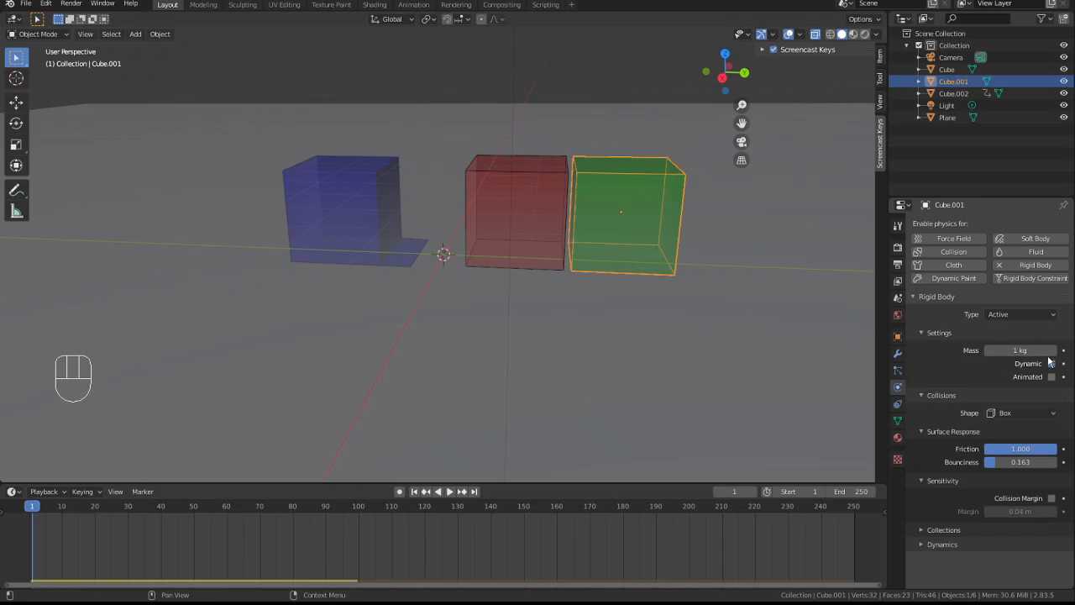
{"action": "left_click", "coordinate": [1046, 318]}
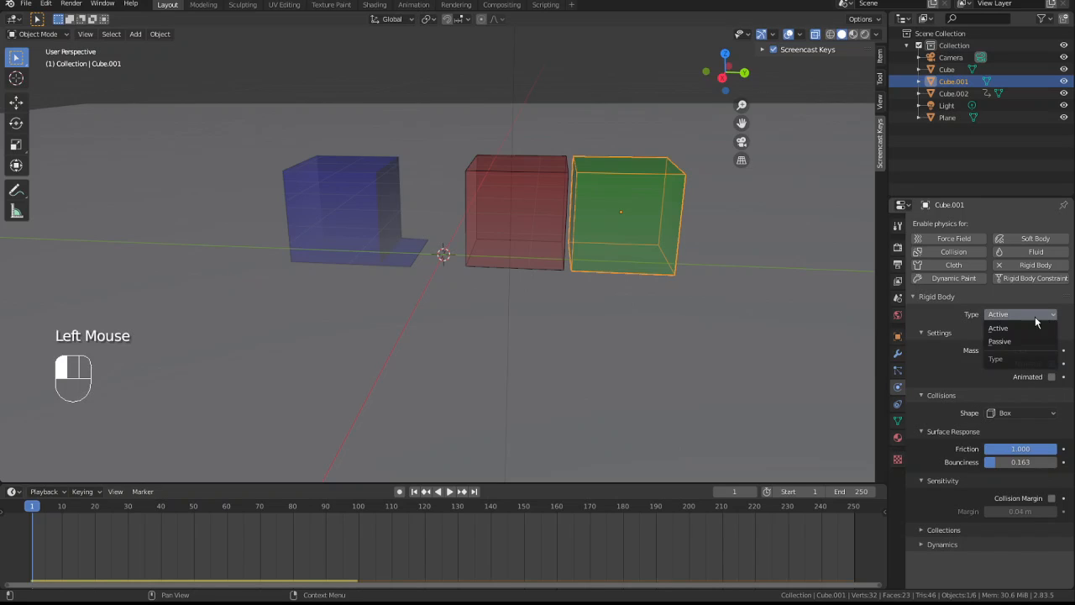
{"action": "left_click", "coordinate": [1026, 342]}
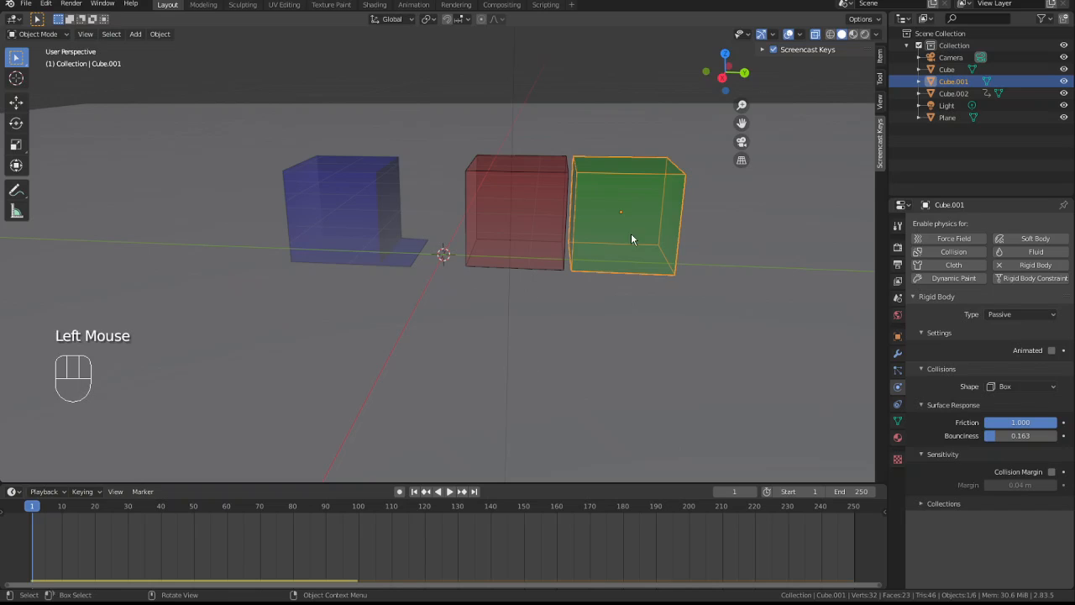
- Play the simulation twice from frame 1 and examine how the red cube behaves between the rising blue cube and the green cube
{"action": "mouse_move", "coordinate": [635, 271]}
{"action": "middle_mouse_down"}
{"action": "mouse_move", "coordinate": [627, 214]}
{"action": "mouse_move", "coordinate": [638, 282]}
{"action": "mouse_move", "coordinate": [629, 285]}
{"action": "middle_mouse_up"}
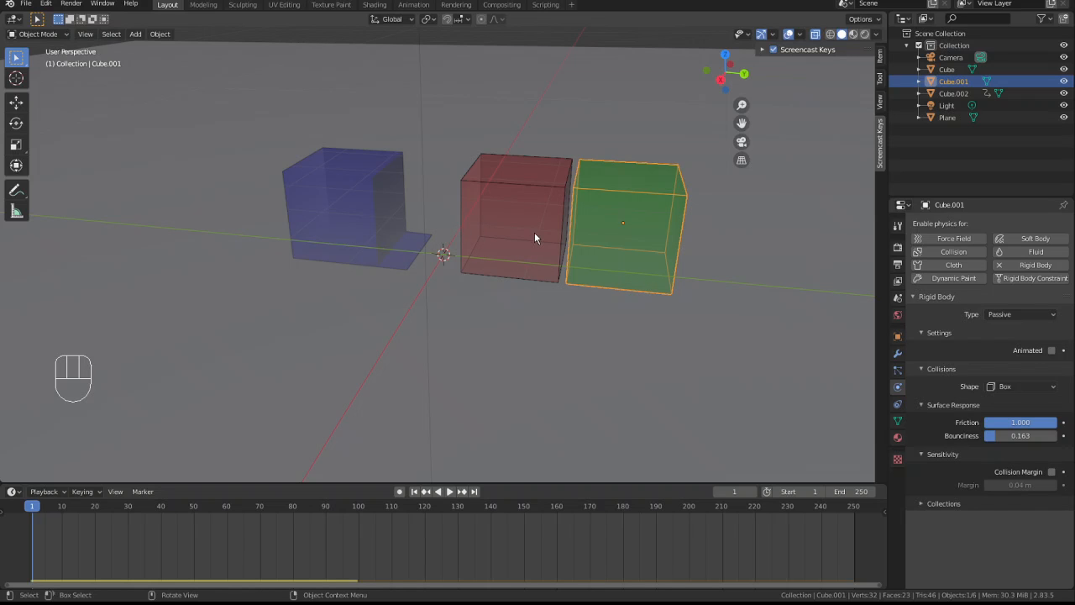
{"action": "middle_click_drag", "start_coordinate": [534, 233], "coordinate": [561, 247]}
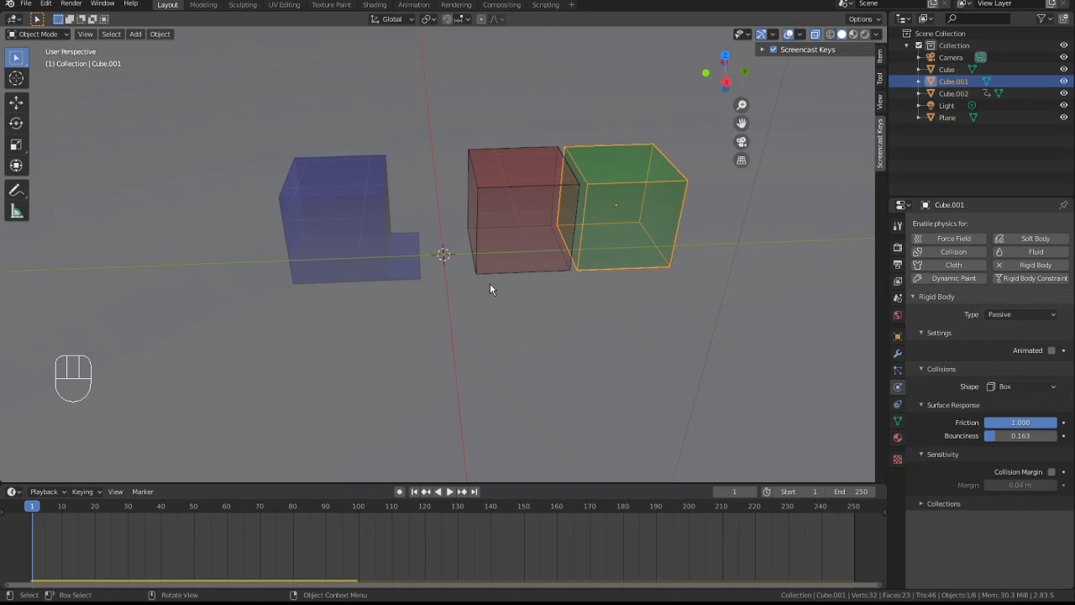
{"action": "key", "text": "space"}
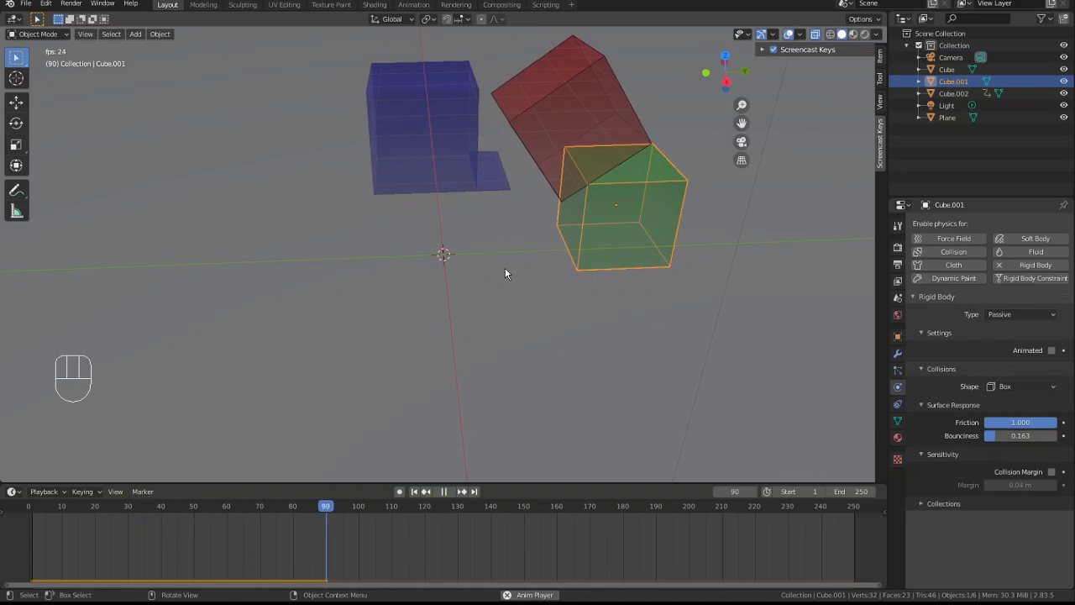
{"action": "middle_click_drag", "start_coordinate": [521, 264], "coordinate": [496, 247]}
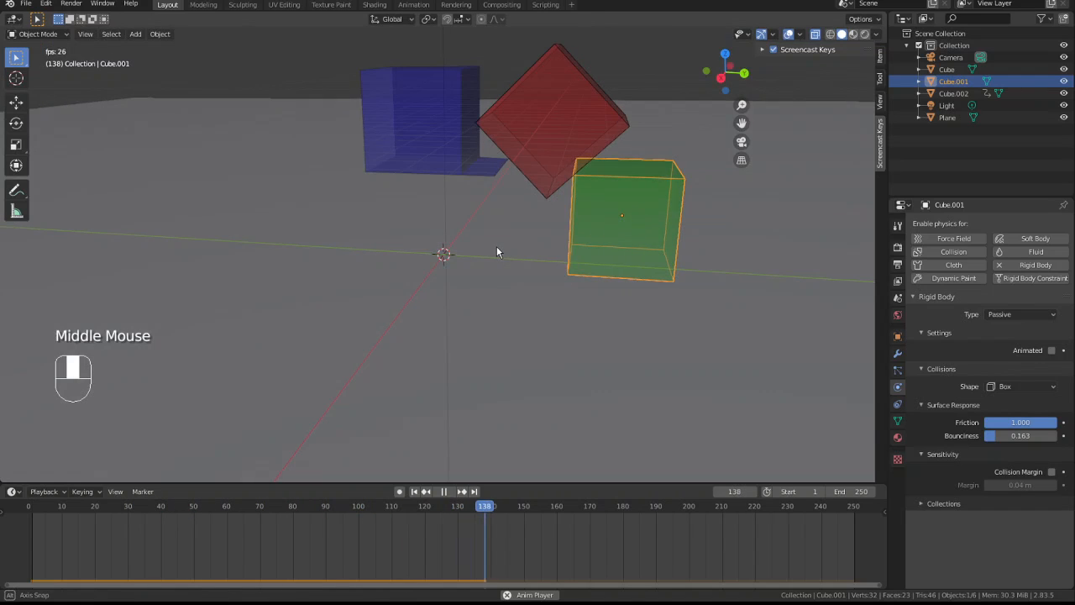
{"action": "key", "text": "space"}
{"action": "key", "text": "shift+Left"}
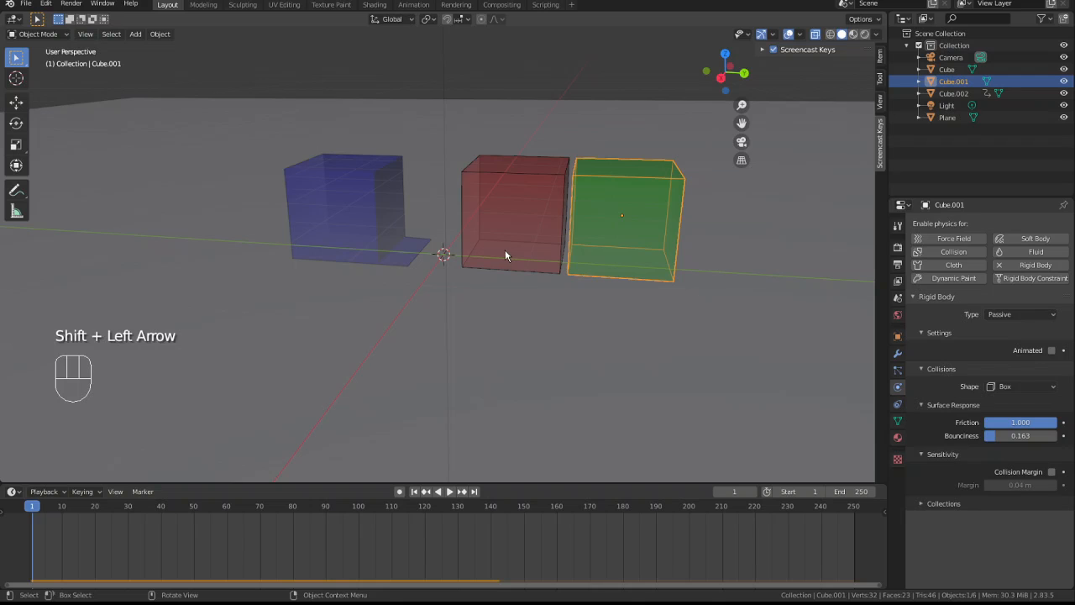
{"action": "scroll", "coordinate": [505, 251], "scroll_direction": "up", "scroll_amount": 3}
{"action": "scroll", "coordinate": [521, 263], "scroll_direction": "down", "scroll_amount": 2}
{"action": "middle_click_drag", "start_coordinate": [521, 263], "coordinate": [532, 266]}
{"action": "key", "text": "space"}
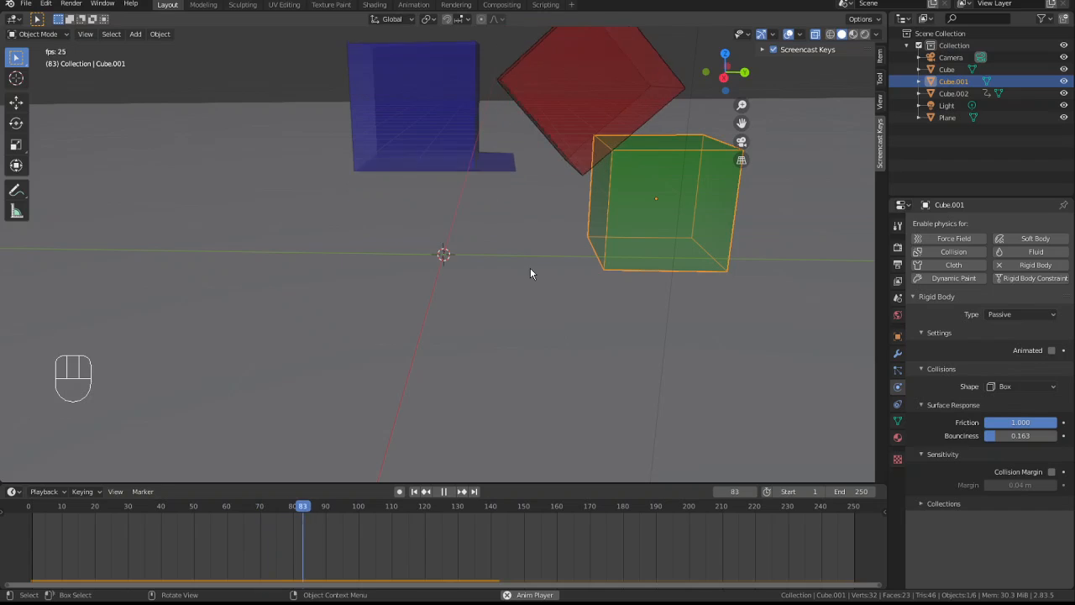
{"action": "key", "text": "space"}
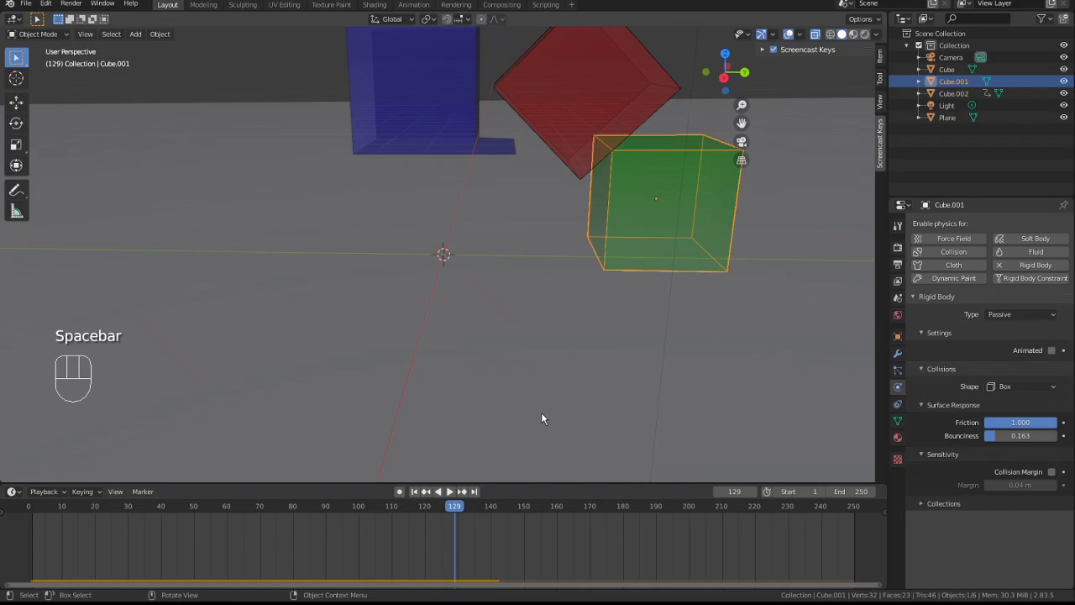
{"action": "key", "text": "shift+Left"}
- Lower the rigid body bounciness of the red cube and of the blue cube
{"action": "left_click", "coordinate": [530, 229]}
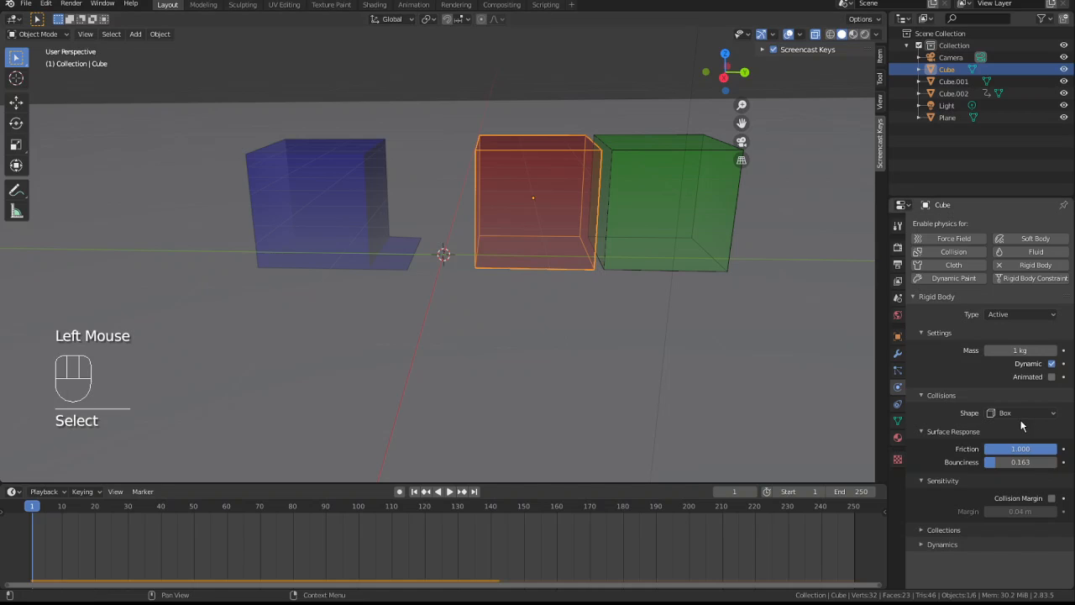
{"action": "left_click_drag", "start_coordinate": [993, 466], "coordinate": [983, 467]}
{"action": "left_click", "coordinate": [329, 219]}
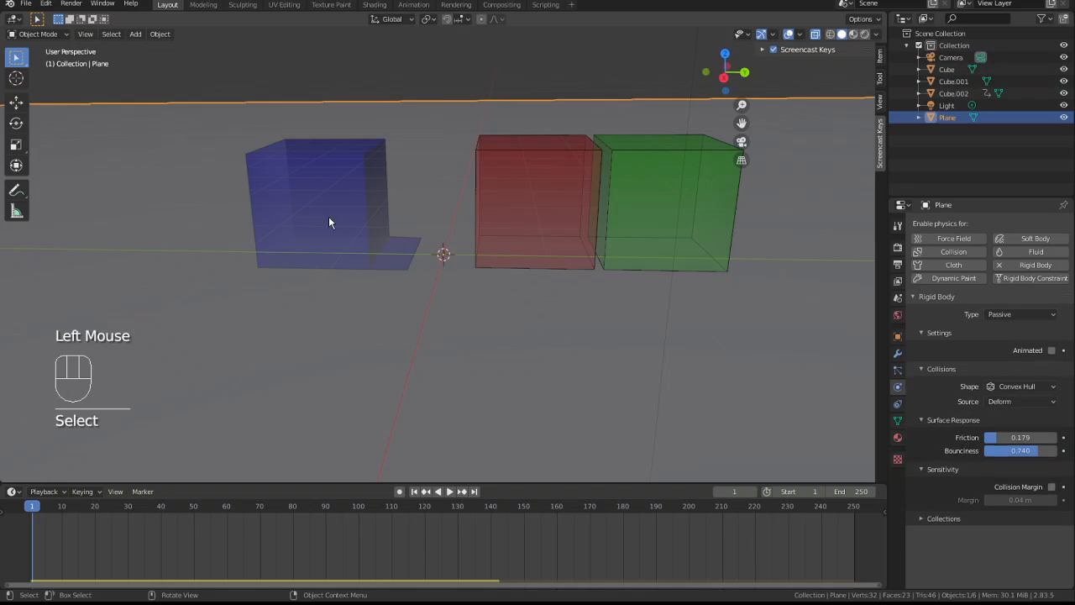
{"action": "double_click", "coordinate": [328, 214]}
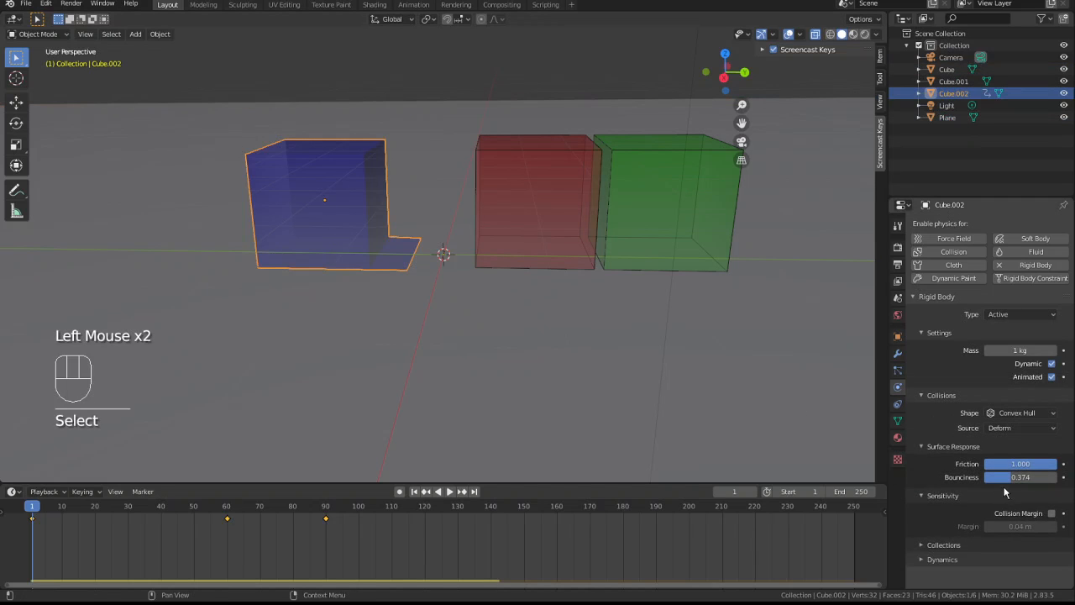
{"action": "left_click_drag", "start_coordinate": [1015, 477], "coordinate": [984, 477]}
- Play the simulation to around frame 100, check the blue cube's rigid body settings, and return to frame 1
{"action": "left_click", "coordinate": [307, 212]}
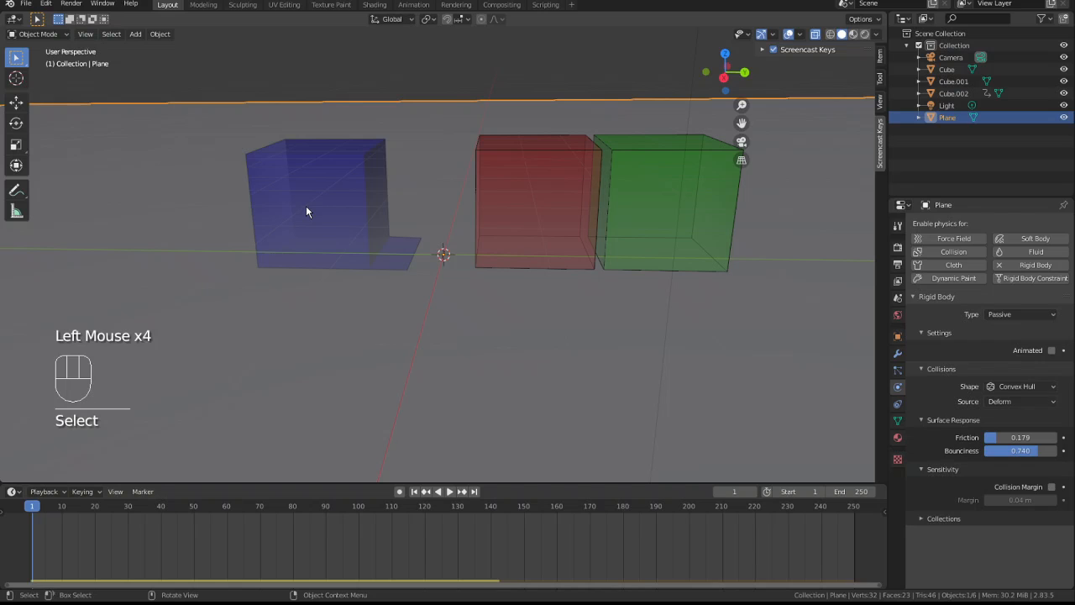
{"action": "key", "text": "space"}
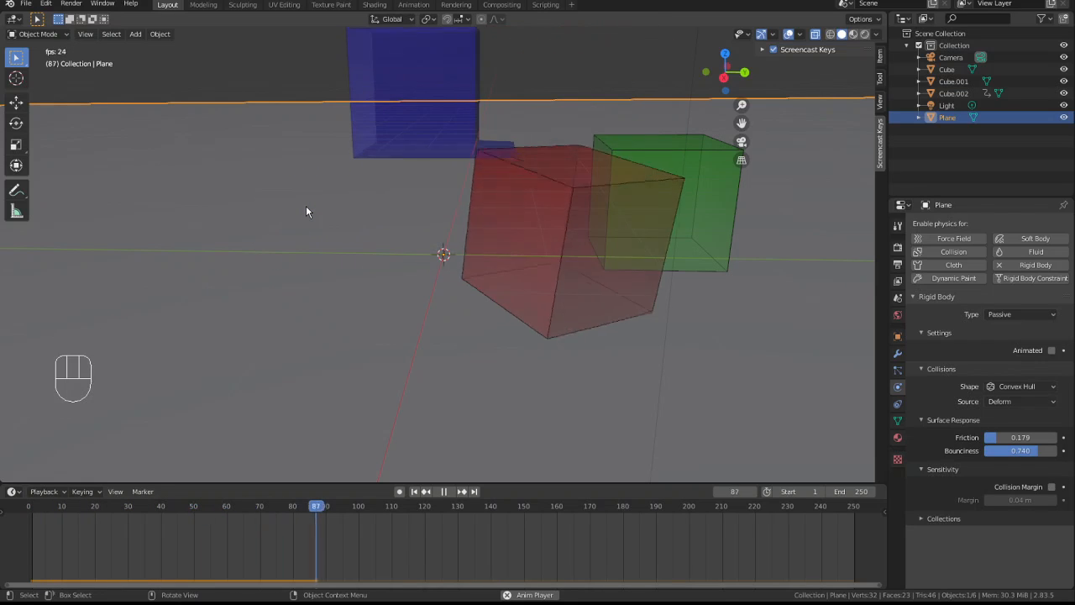
{"action": "key", "text": "space"}
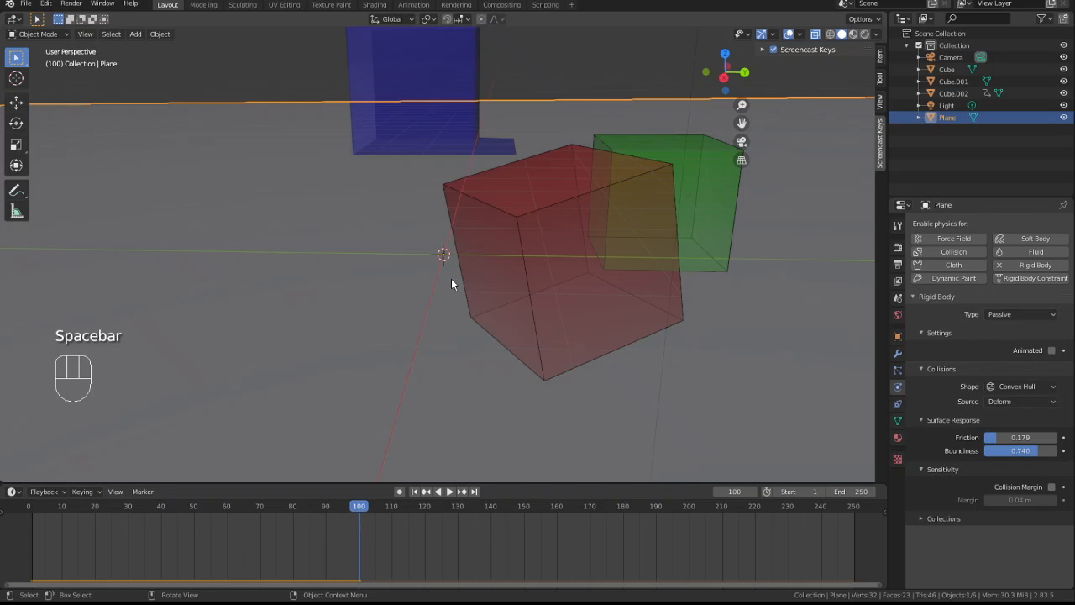
{"action": "left_click", "coordinate": [421, 60]}
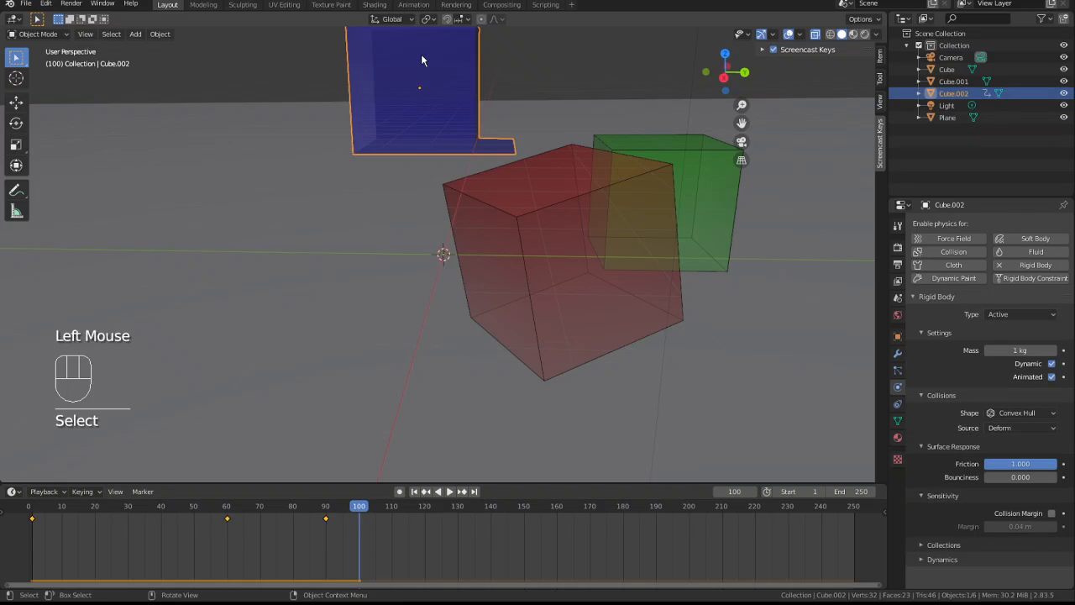
{"action": "key", "text": "shift+Left"}
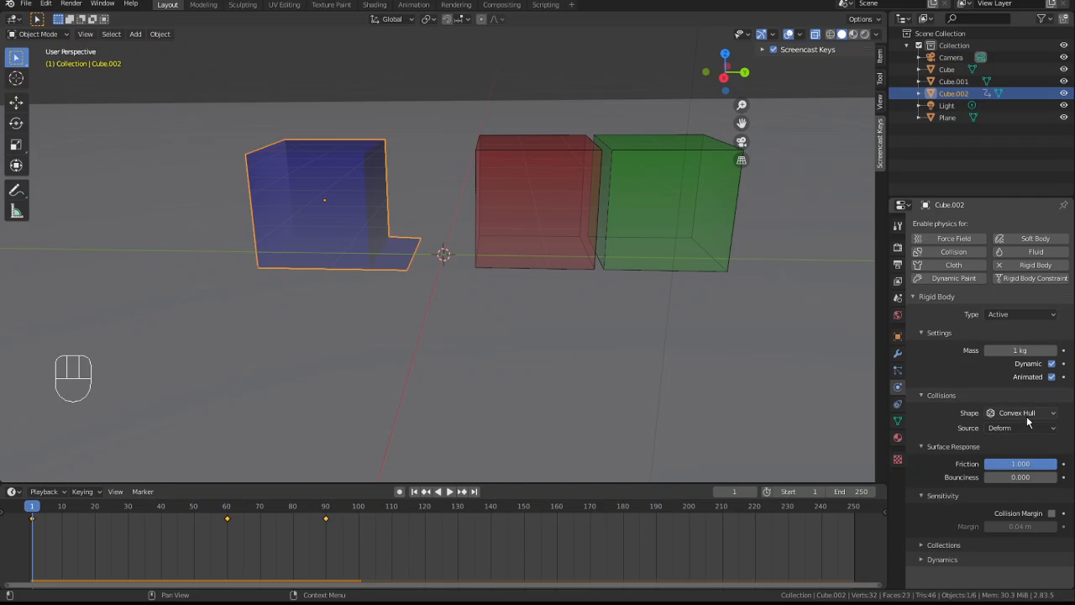
- Set the green cube's rigid body bounciness to 0.000
{"action": "left_click", "coordinate": [523, 198]}
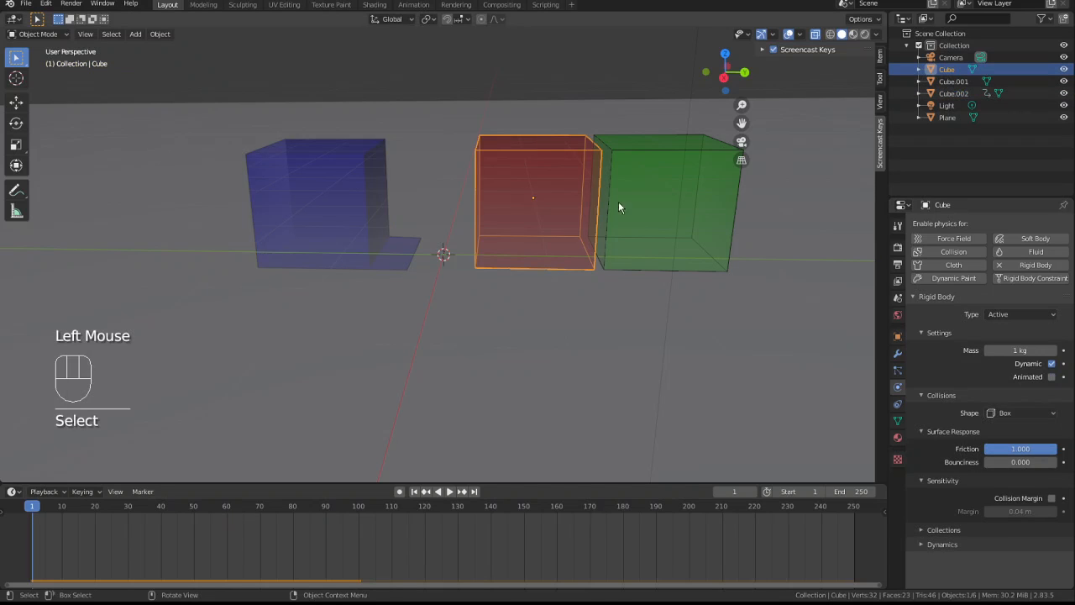
{"action": "left_click", "coordinate": [659, 205]}
{"action": "left_click", "coordinate": [672, 206]}
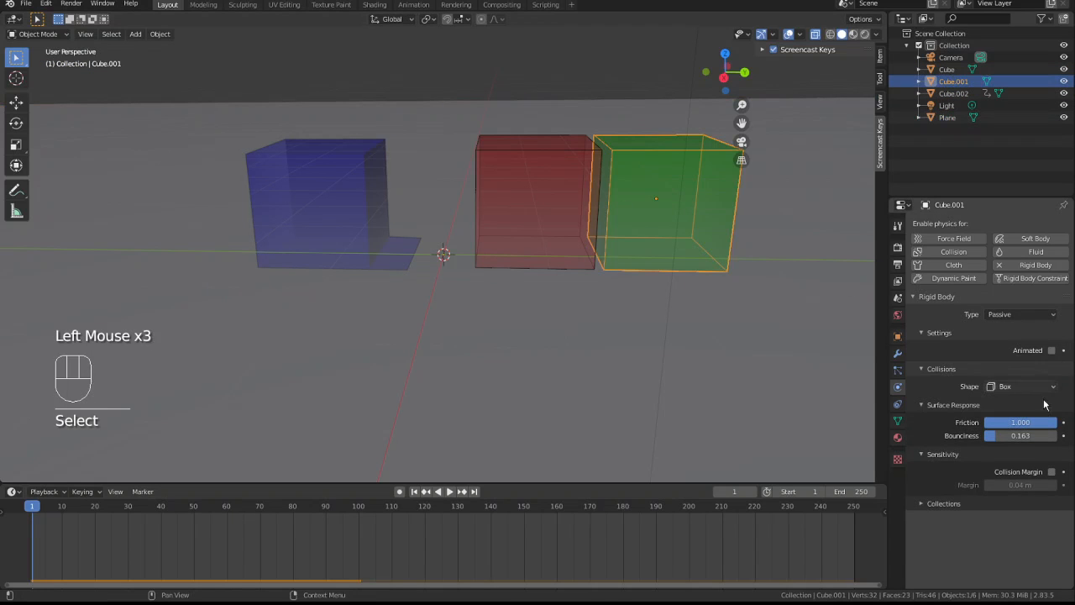
{"action": "left_click_drag", "start_coordinate": [1000, 435], "coordinate": [985, 435]}
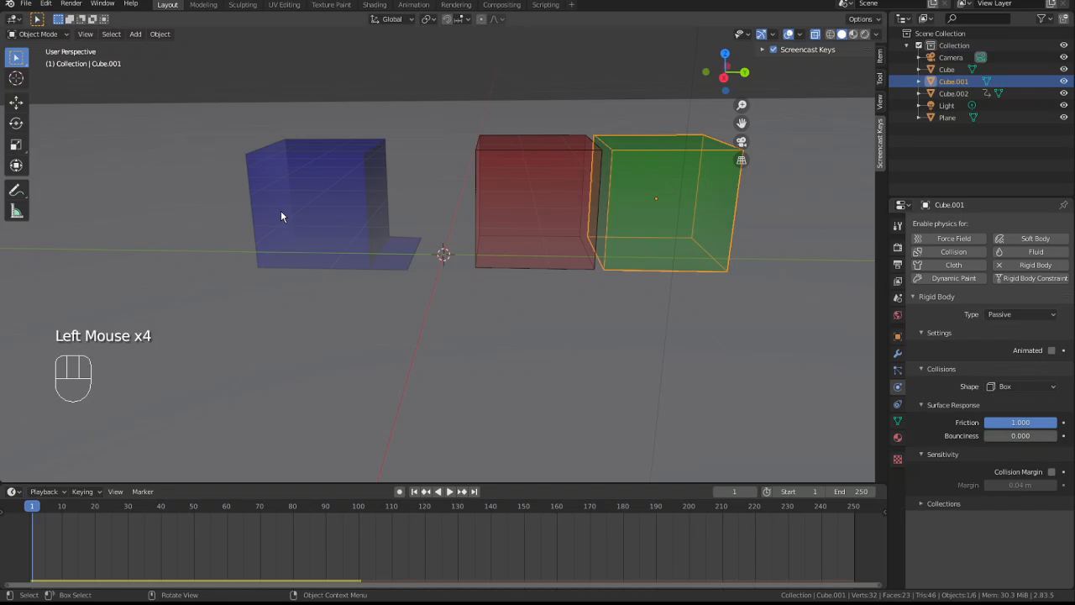
- Play the simulation from frame 1 to examine the red cube's motion against the non-bouncy green cube, and rewind it
{"action": "key", "text": "space"}
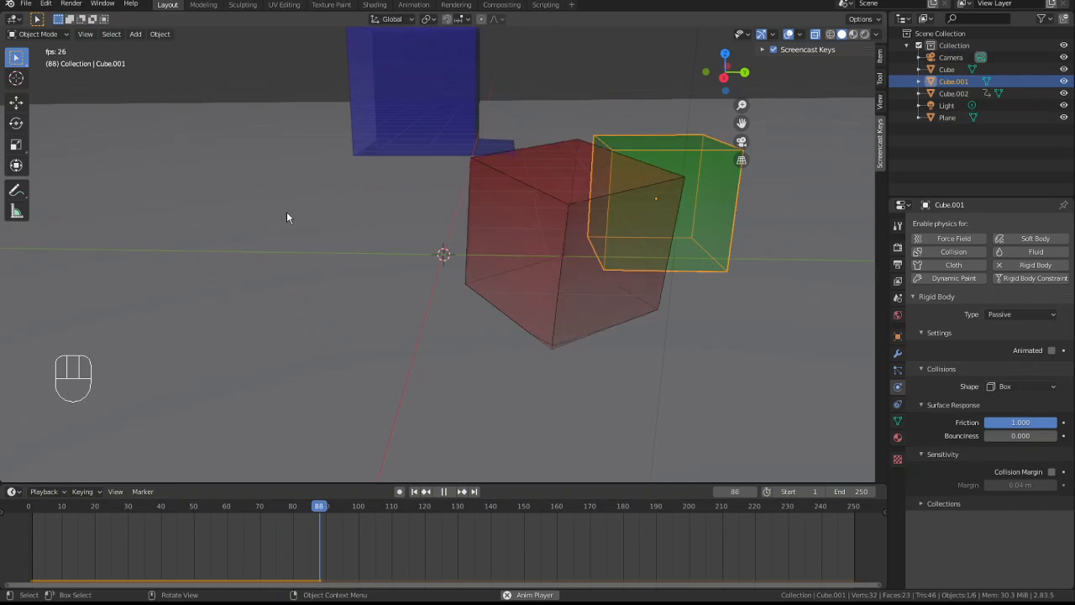
{"action": "key", "text": "shift+Left"}
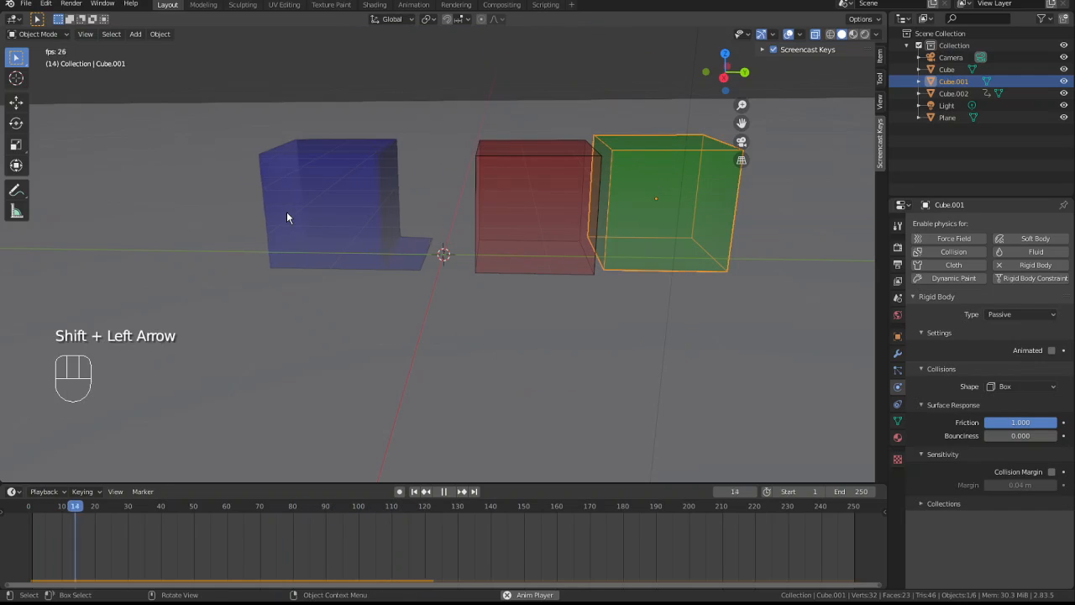
{"action": "key", "text": "space"}
{"action": "key", "text": "shift+Left"}
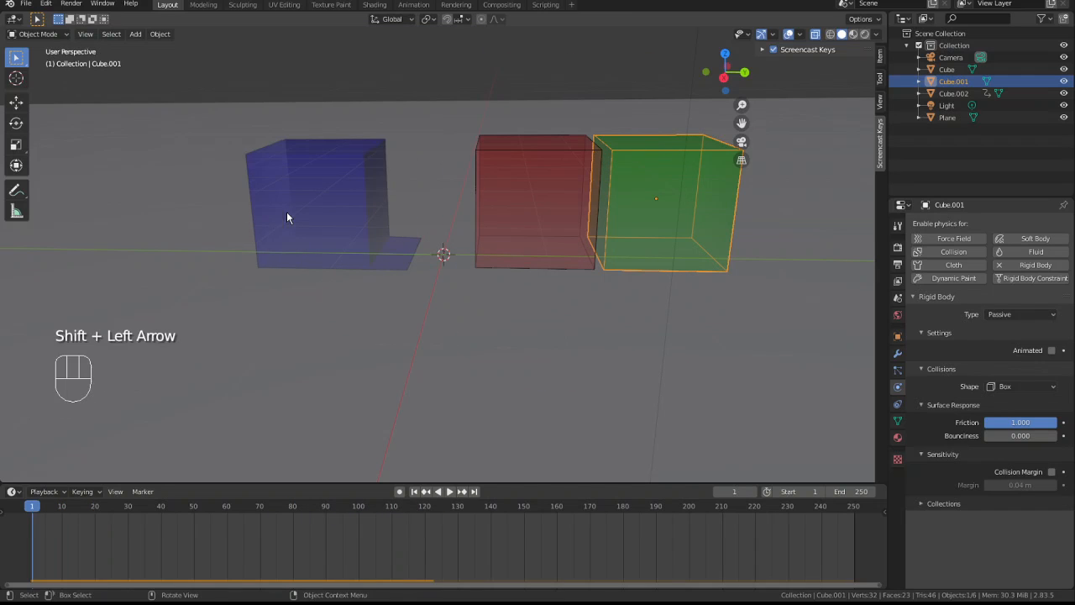
- Set the blue cube's rigid body collision shape to Mesh
{"action": "left_click", "coordinate": [552, 226]}
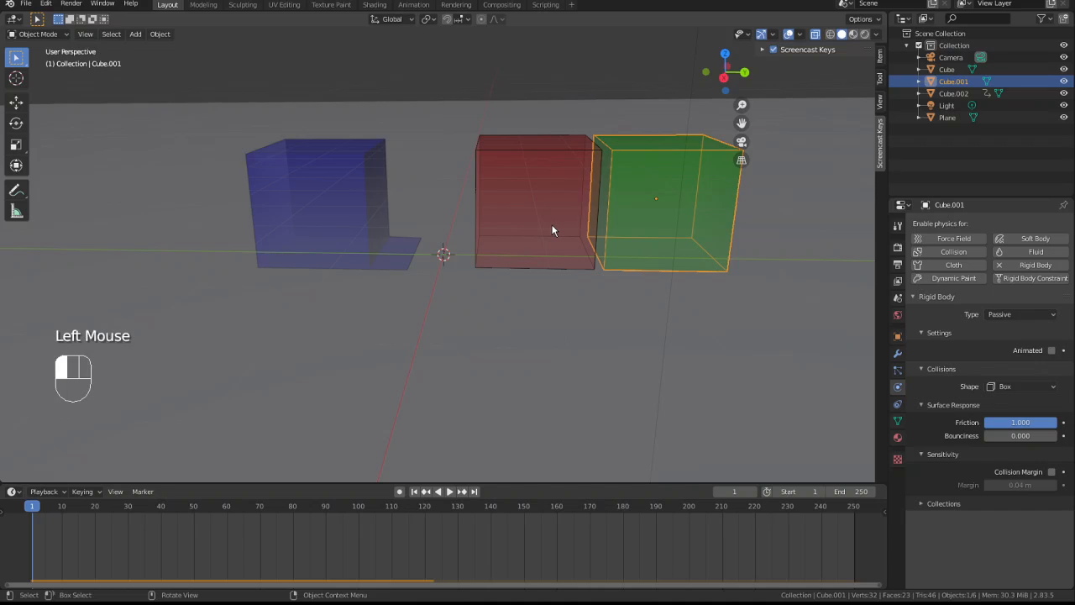
{"action": "left_click", "coordinate": [311, 226]}
{"action": "left_click", "coordinate": [326, 197]}
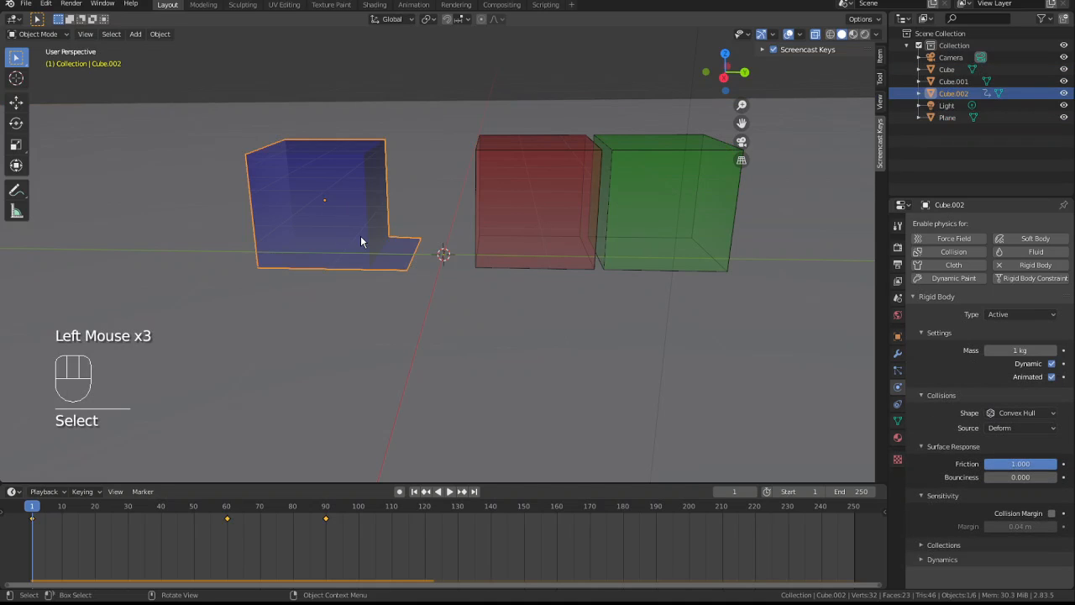
{"action": "left_click", "coordinate": [1003, 413]}
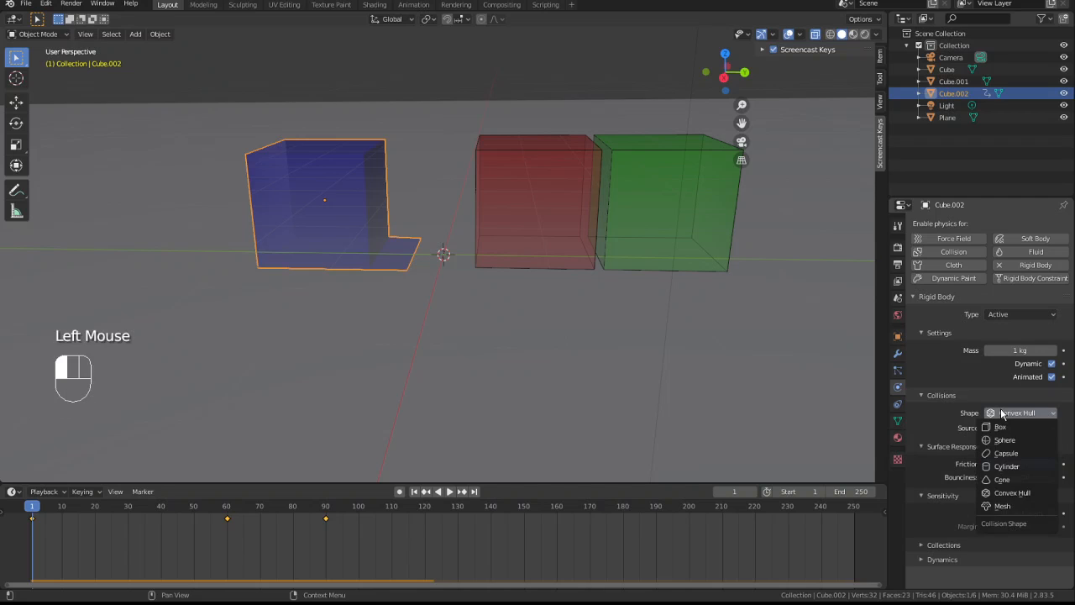
{"action": "left_click", "coordinate": [1022, 507]}
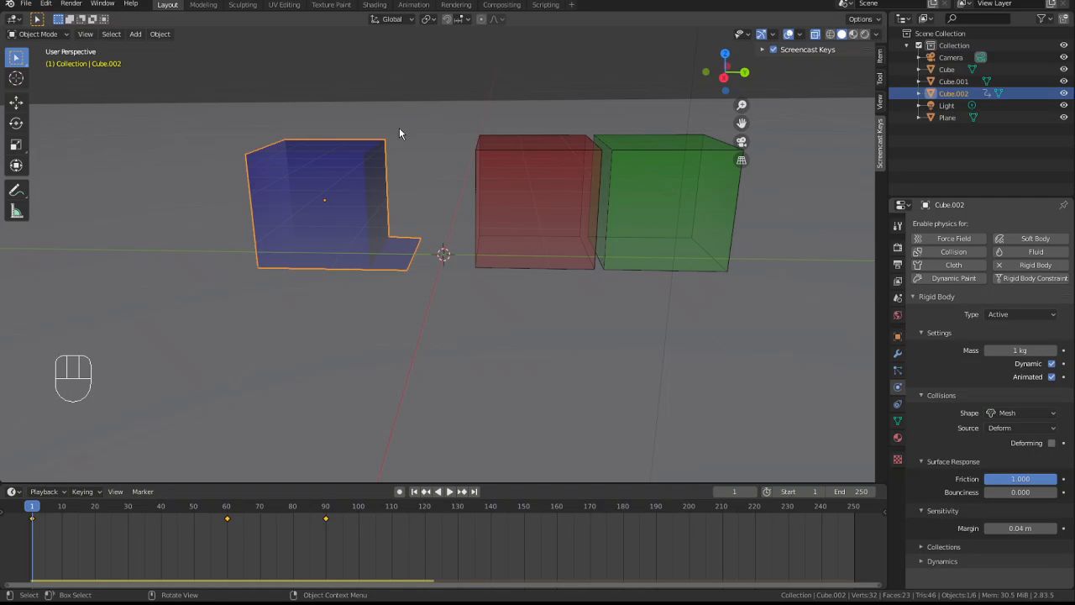
- Play the simulation to examine how the blue cube's ledge lifts the red cube, and return to frame 1
{"action": "key", "text": "space"}
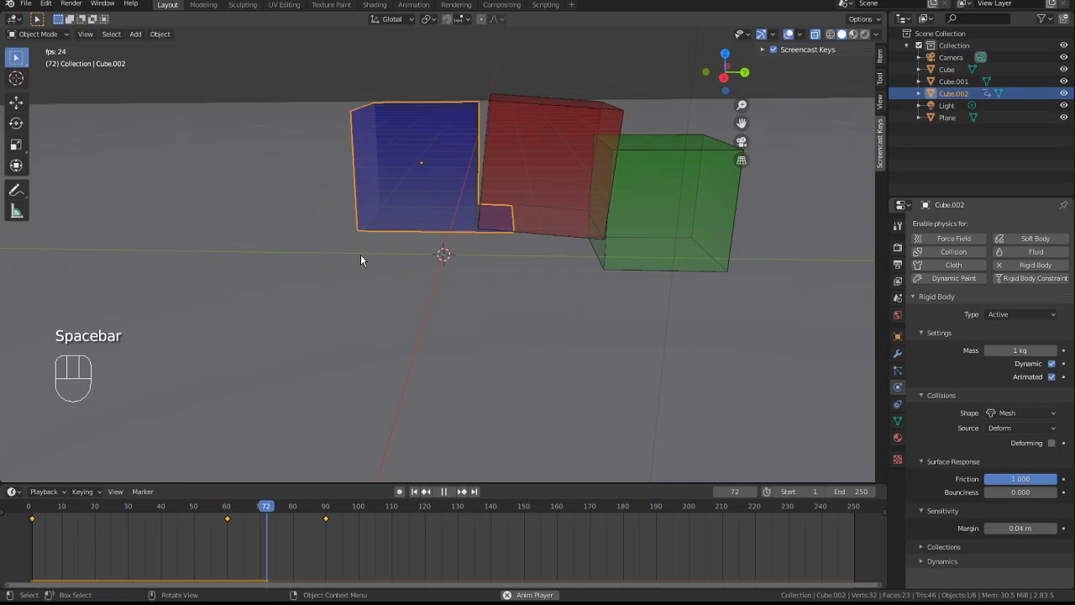
{"action": "key", "text": "space"}
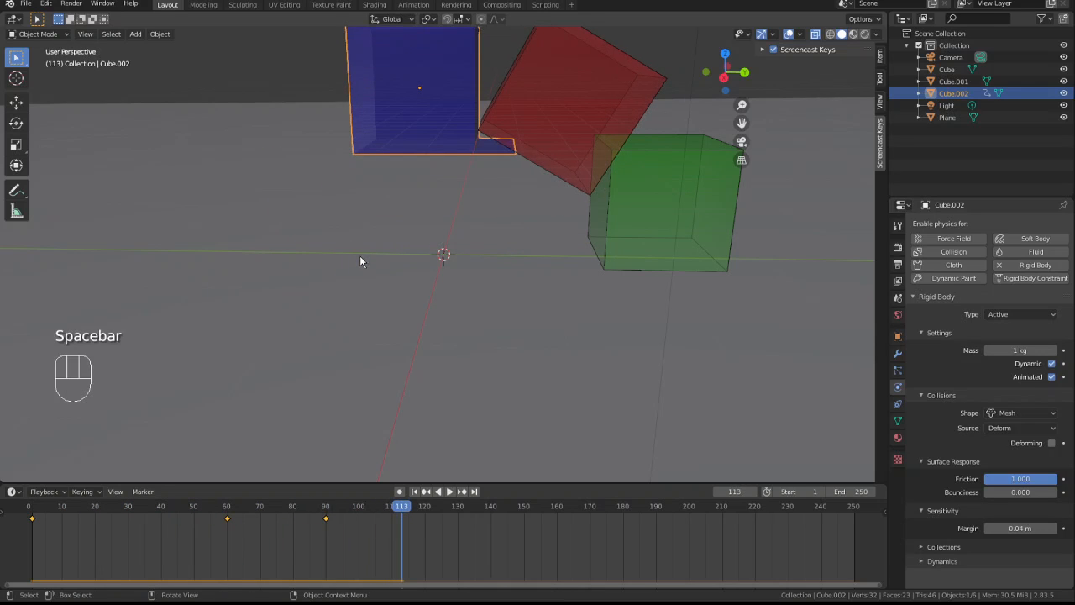
{"action": "mouse_move", "coordinate": [364, 233]}
{"action": "middle_mouse_down"}
{"action": "mouse_move", "coordinate": [394, 283]}
{"action": "mouse_move", "coordinate": [403, 331]}
{"action": "mouse_move", "coordinate": [362, 318]}
{"action": "mouse_move", "coordinate": [389, 324]}
{"action": "mouse_move", "coordinate": [366, 270]}
{"action": "mouse_move", "coordinate": [377, 231]}
{"action": "mouse_move", "coordinate": [361, 219]}
{"action": "middle_mouse_up"}
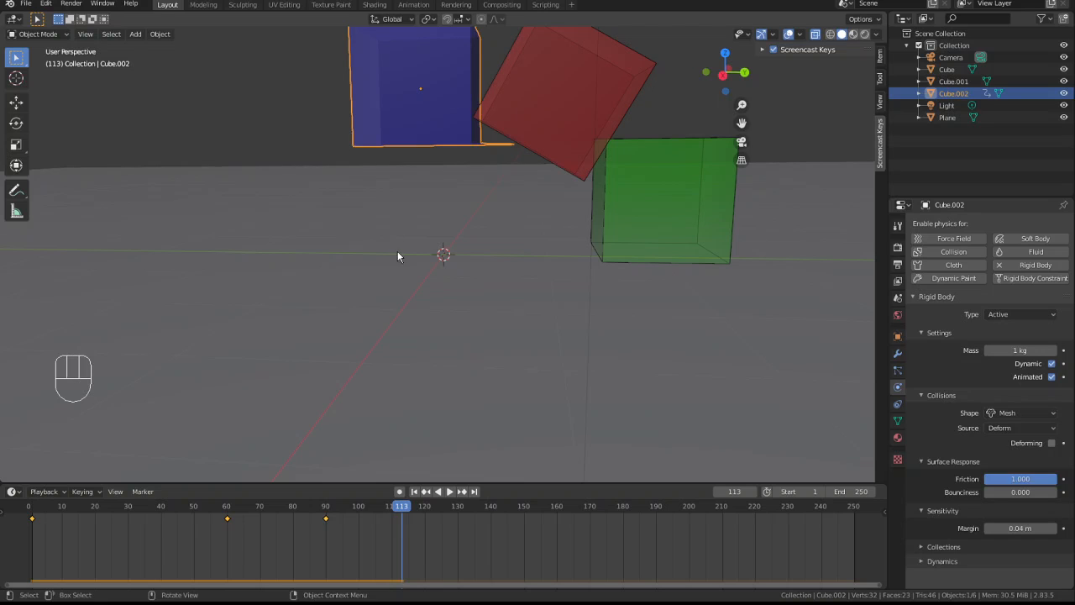
{"action": "key", "text": "shift+Left"}
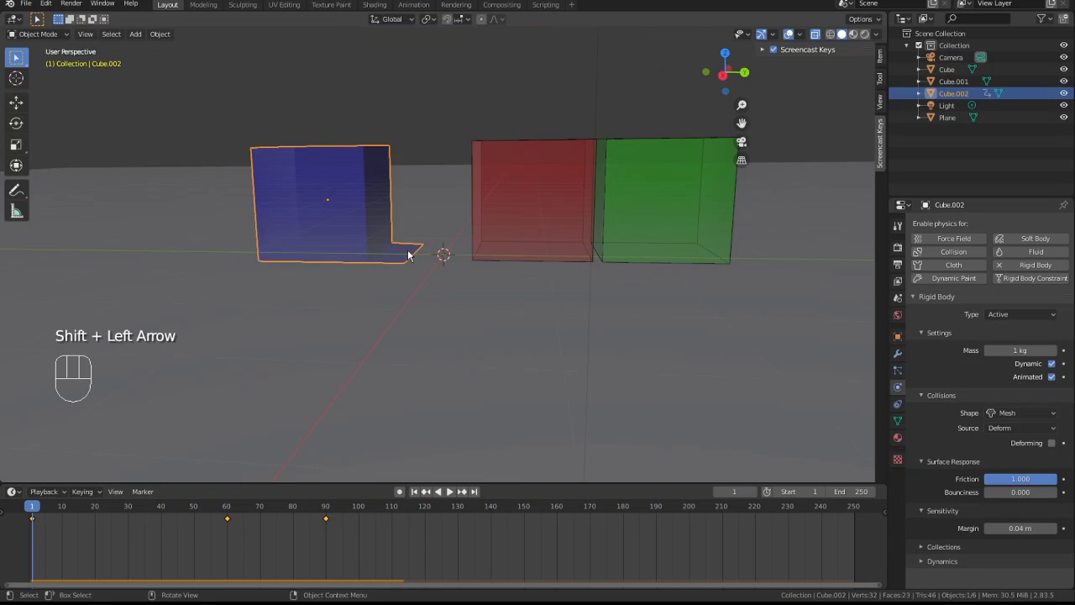
- Turn off X-ray display and play the simulation with the cubes shown solid
{"action": "middle_click_drag", "start_coordinate": [454, 241], "coordinate": [610, 196]}
{"action": "left_click", "coordinate": [815, 33]}
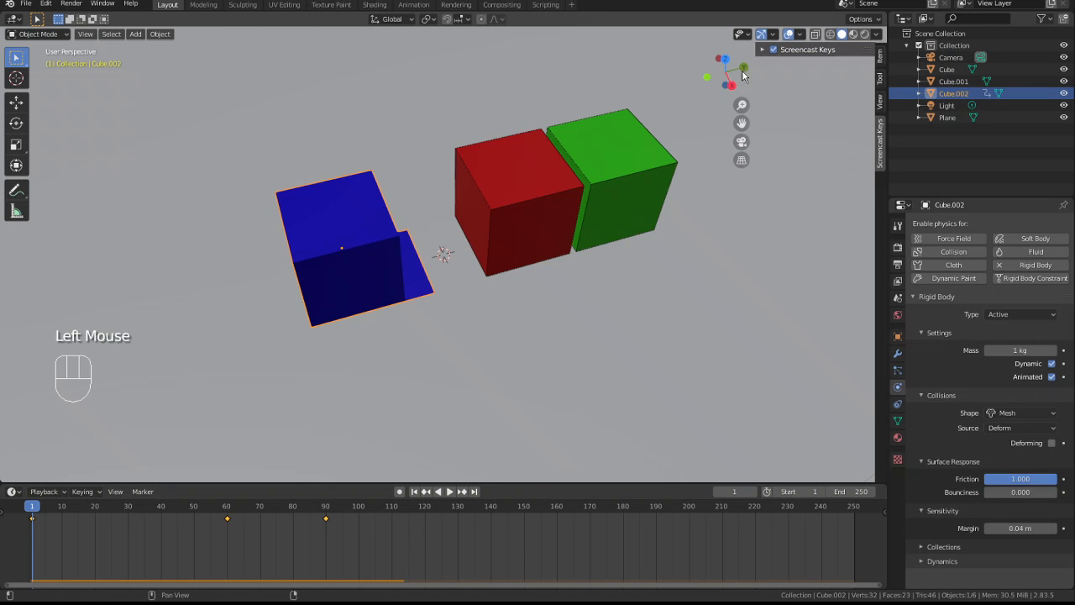
{"action": "mouse_move", "coordinate": [470, 277]}
{"action": "middle_mouse_down"}
{"action": "mouse_move", "coordinate": [450, 296]}
{"action": "mouse_move", "coordinate": [483, 309]}
{"action": "middle_mouse_up"}
{"action": "key", "text": "space"}
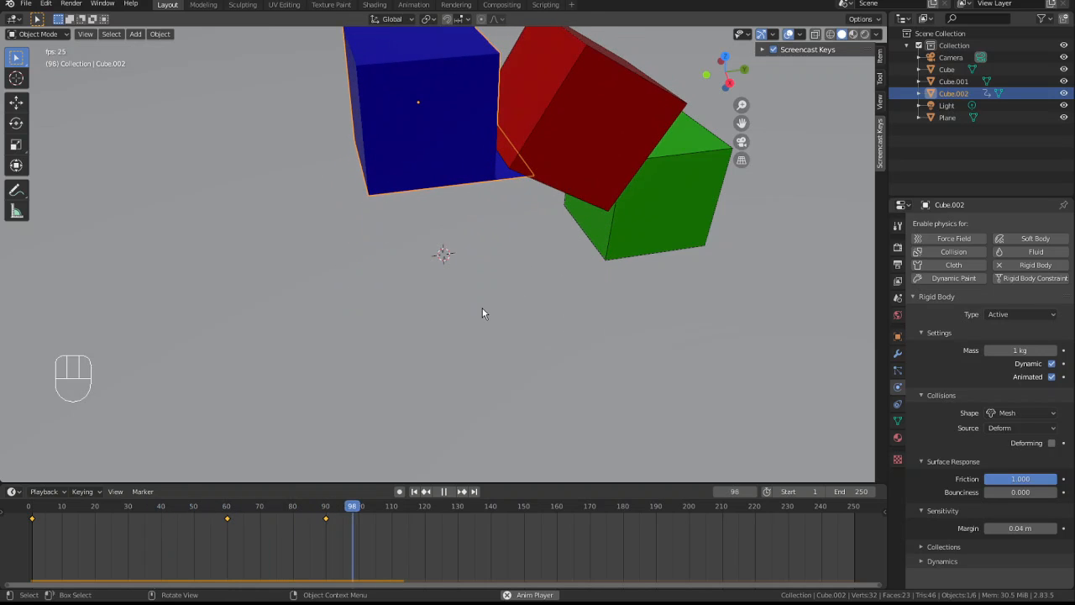
{"action": "key", "text": "space"}
{"action": "middle_click_drag", "start_coordinate": [508, 235], "coordinate": [498, 193]}
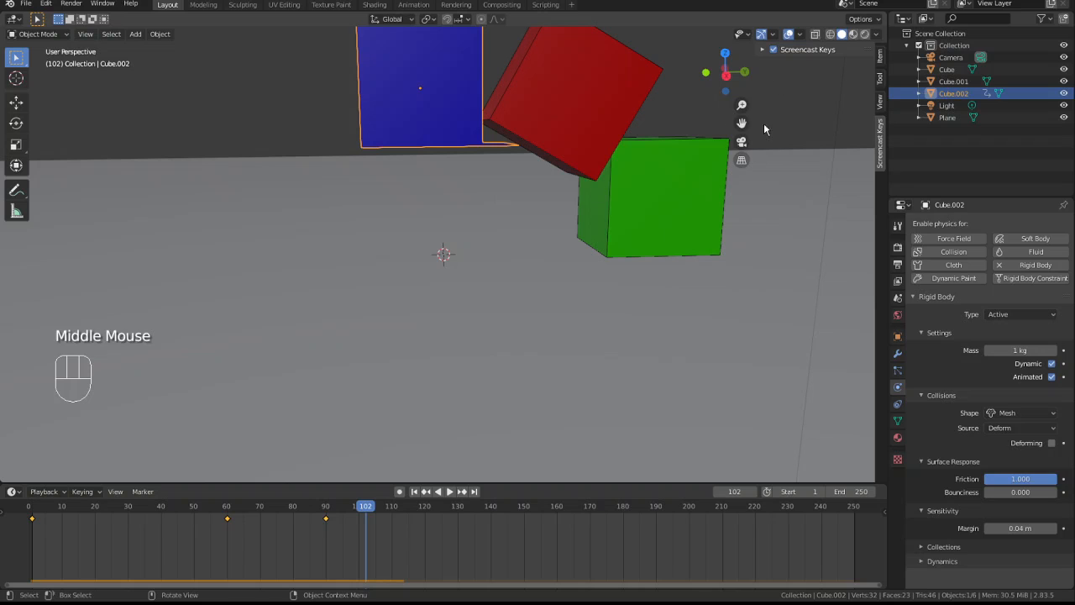
- Replay the simulation from frame 1 and examine how the red cube rests between the blue cube's ledge and the green cube
{"action": "key", "text": "shift+Left"}
{"action": "key", "text": "space"}
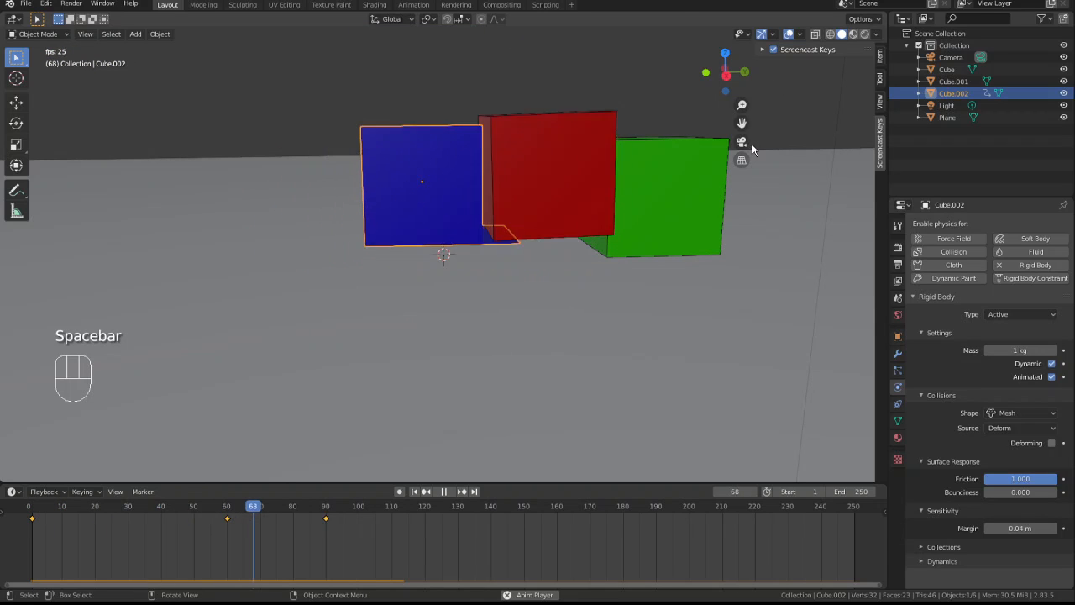
{"action": "key", "text": "space"}
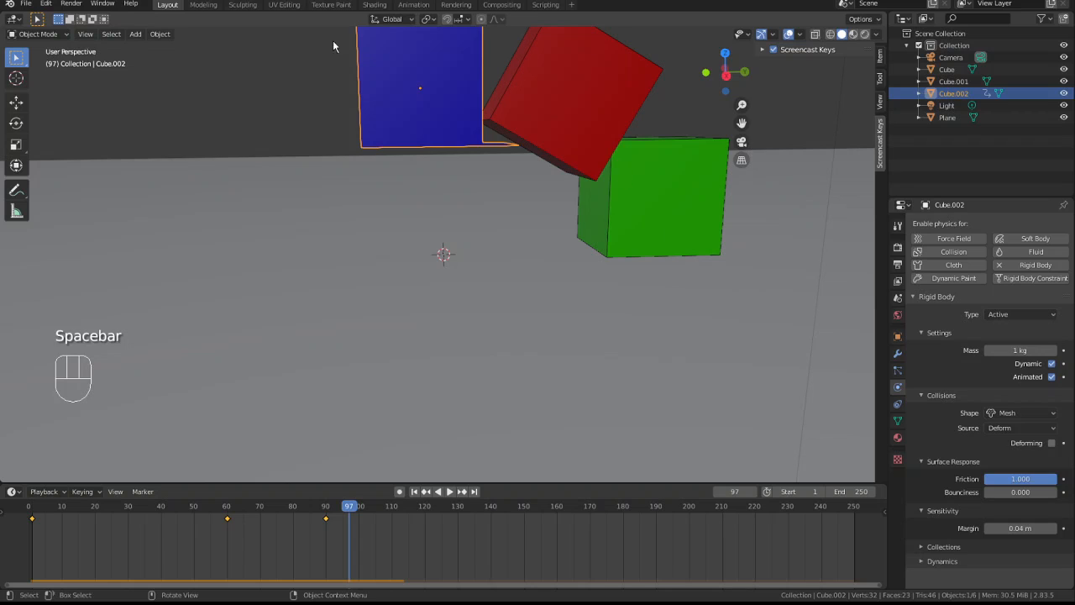
{"action": "left_click", "coordinate": [337, 188]}
{"action": "key", "text": "space"}
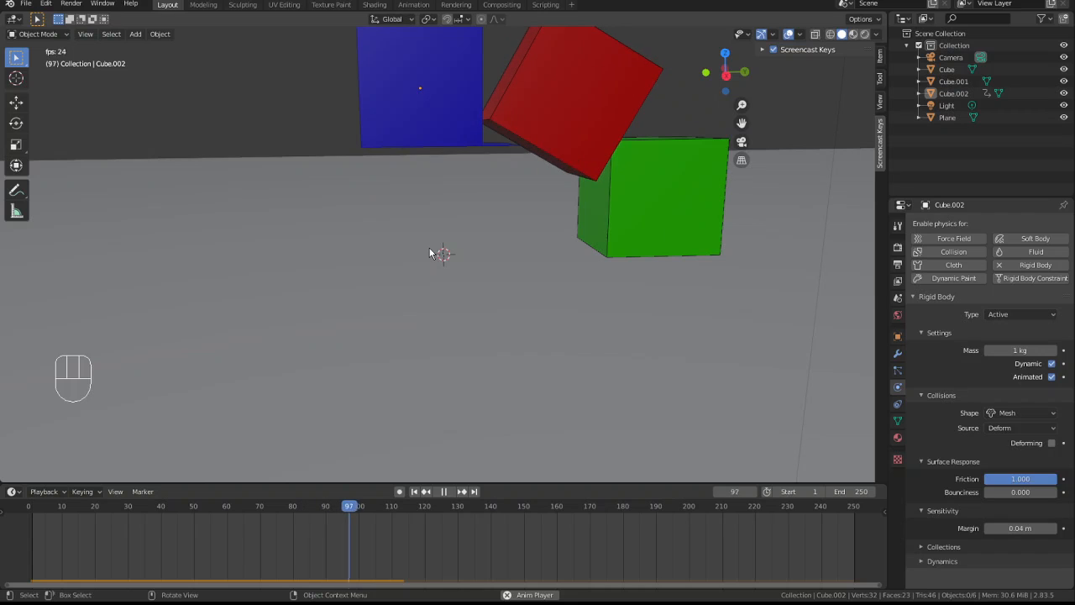
{"action": "key", "text": "space"}
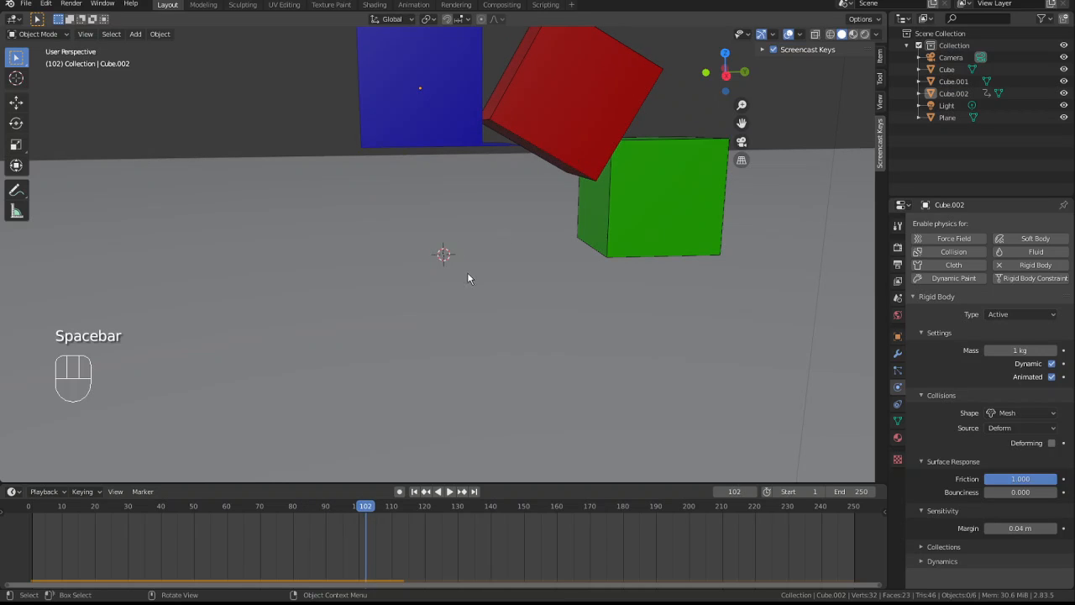
{"action": "middle_click_drag", "start_coordinate": [453, 259], "coordinate": [431, 280]}
{"action": "scroll", "coordinate": [430, 271], "scroll_direction": "down", "scroll_amount": 3}
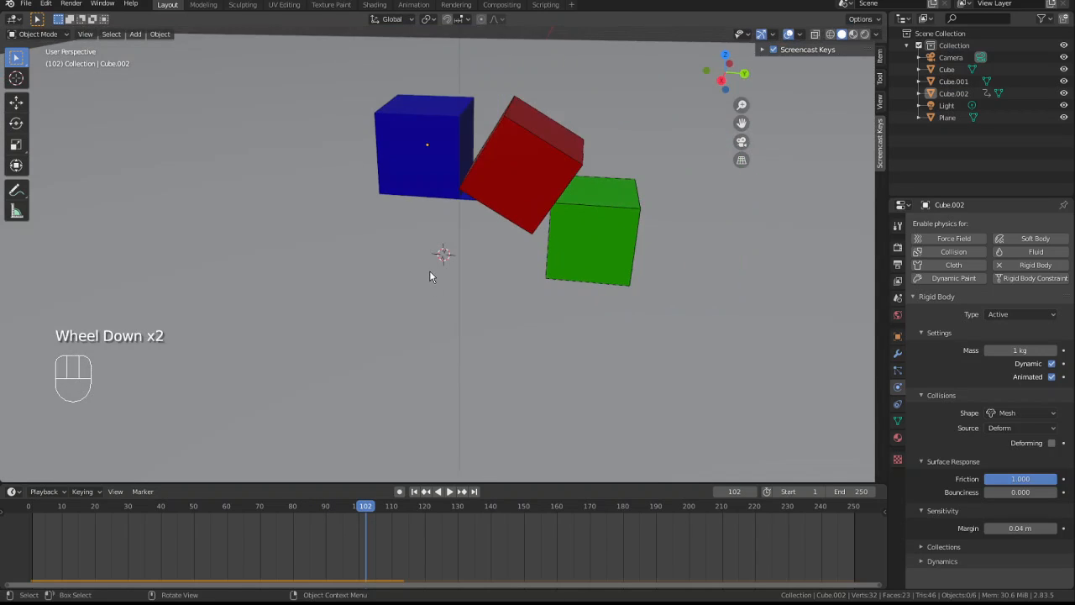
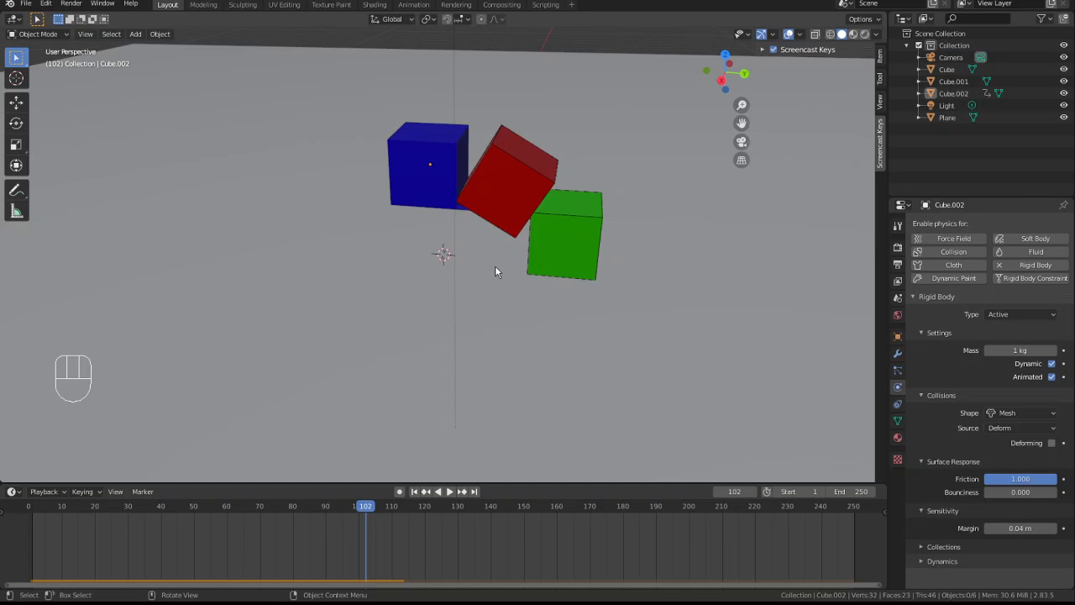
- Set the red cube's rigid body collision shape to Mesh
{"action": "left_click", "coordinate": [520, 205]}
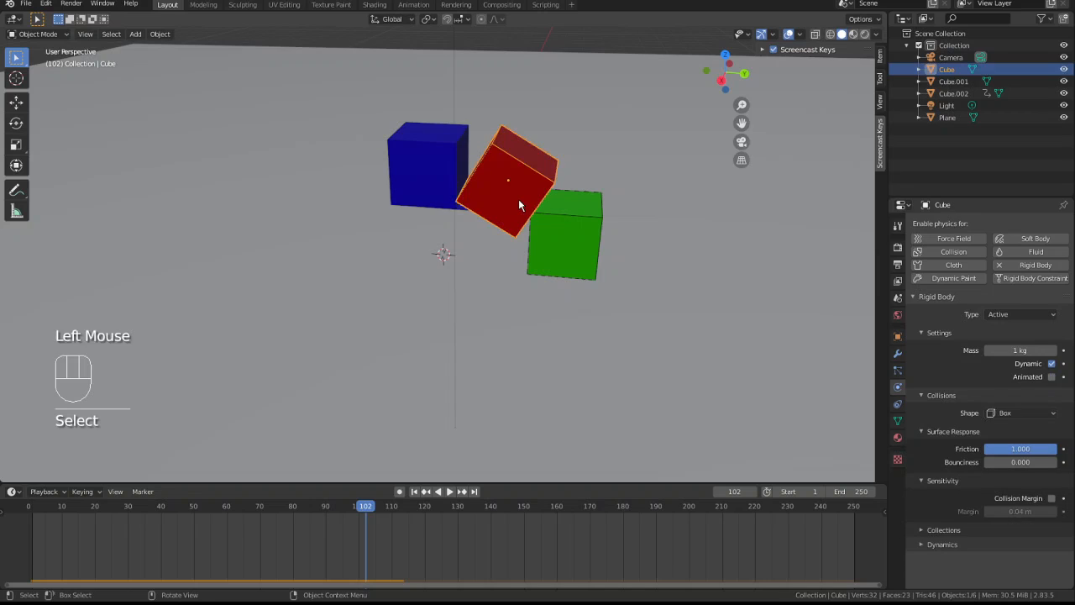
{"action": "left_click", "coordinate": [1019, 413]}
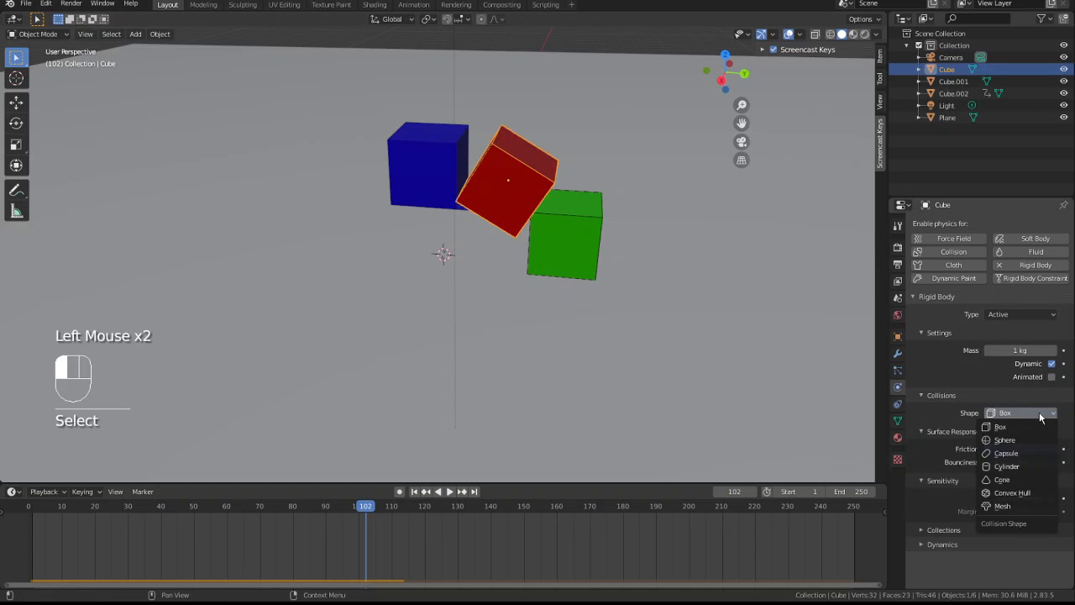
{"action": "left_click", "coordinate": [1015, 506]}
- Play the simulation from frame 1 to examine the red cube's contact with both neighbouring cubes, and rewind it
{"action": "key", "text": "shift+Left"}
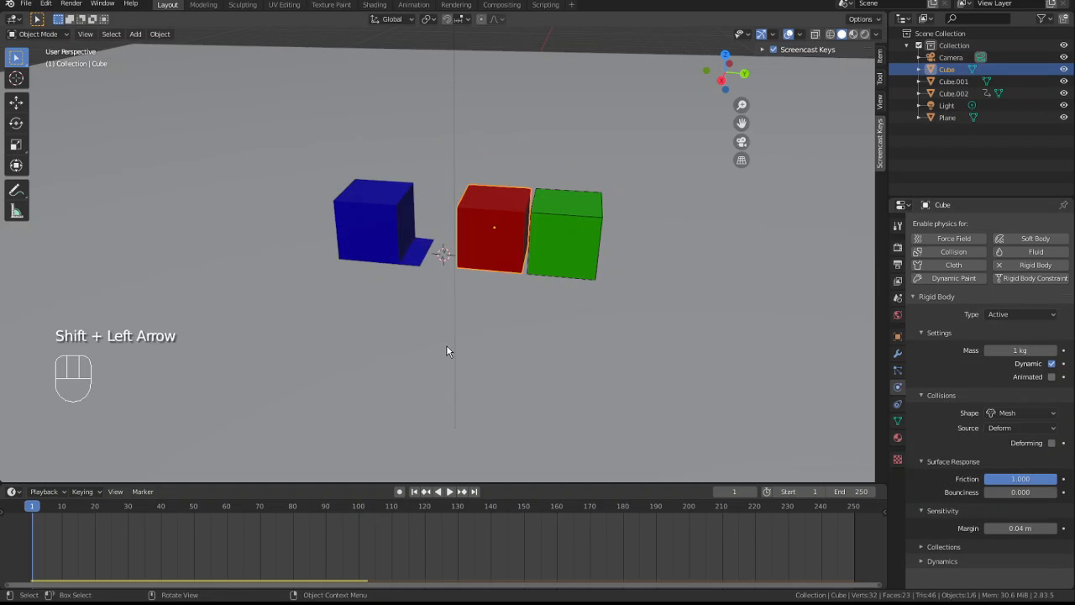
{"action": "key", "text": "space"}
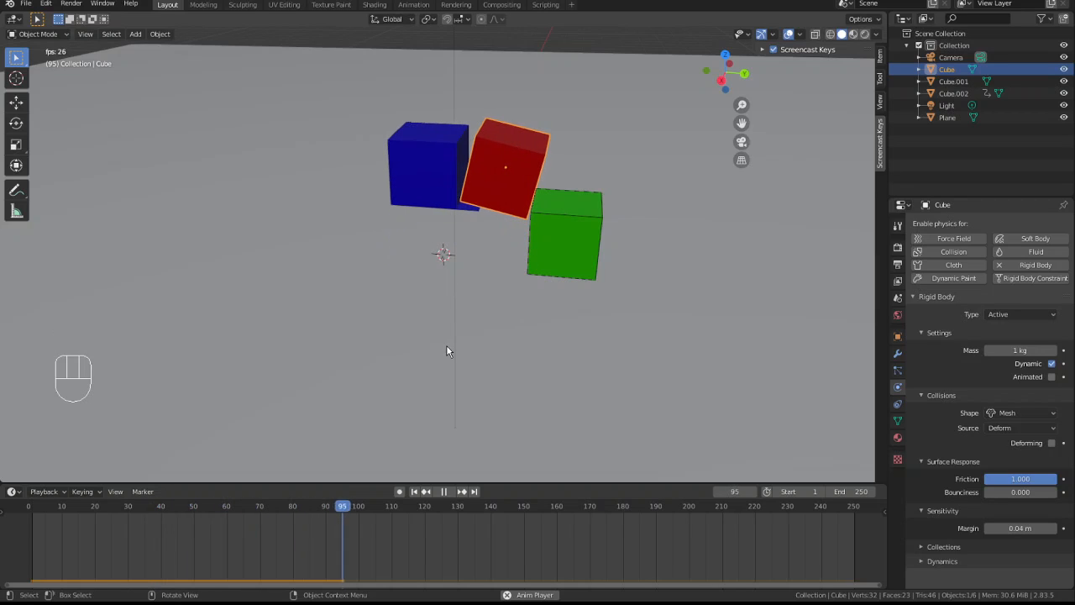
{"action": "key", "text": "space"}
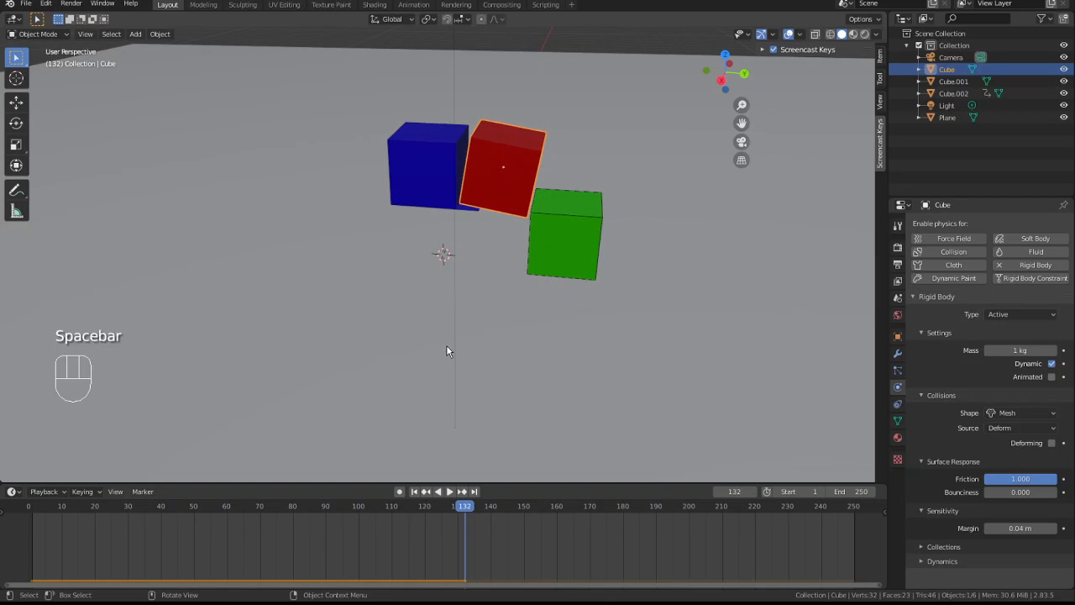
{"action": "key", "text": "shift+Left"}
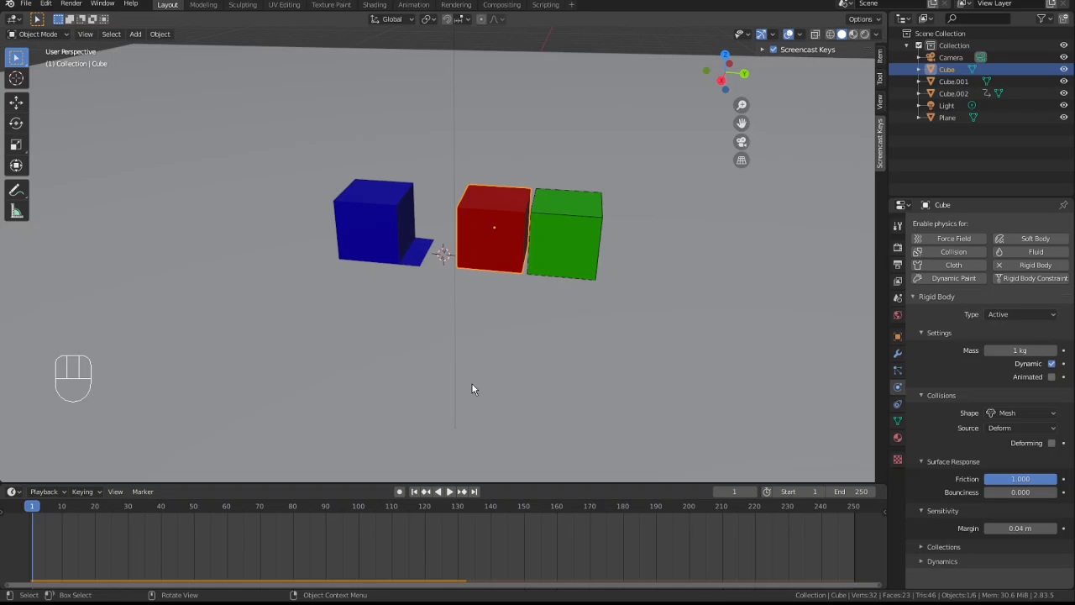
{"action": "left_click", "coordinate": [410, 260]}
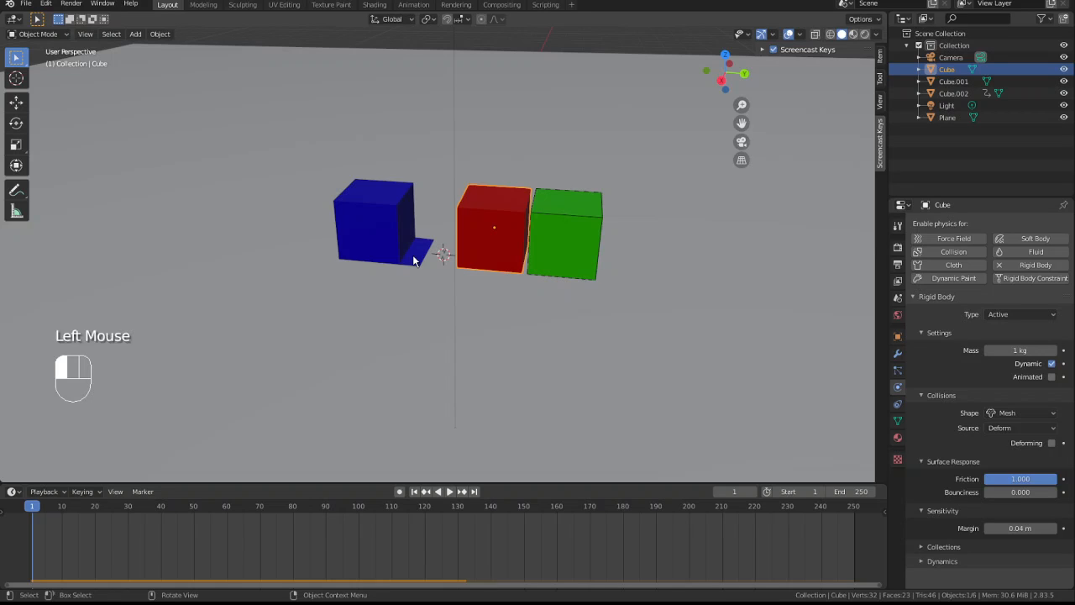
- Extend the outer edge of the blue cube's ledge about 0.57 m along Y towards the red cube
{"action": "scroll", "coordinate": [410, 261], "scroll_direction": "up", "scroll_amount": 5}
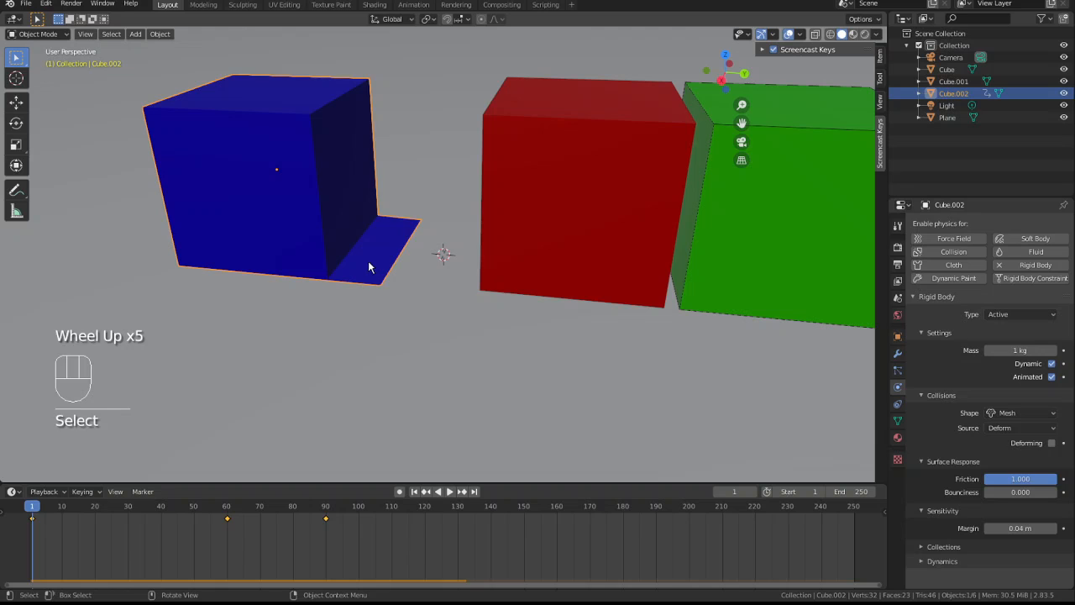
{"action": "key", "text": "Tab"}
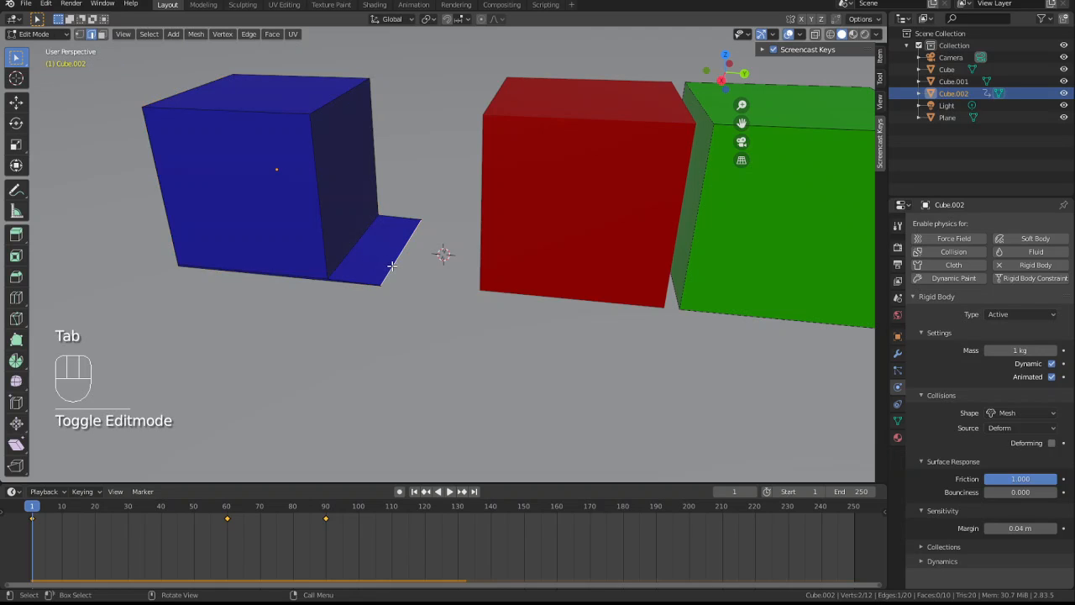
{"action": "key", "text": "g"}
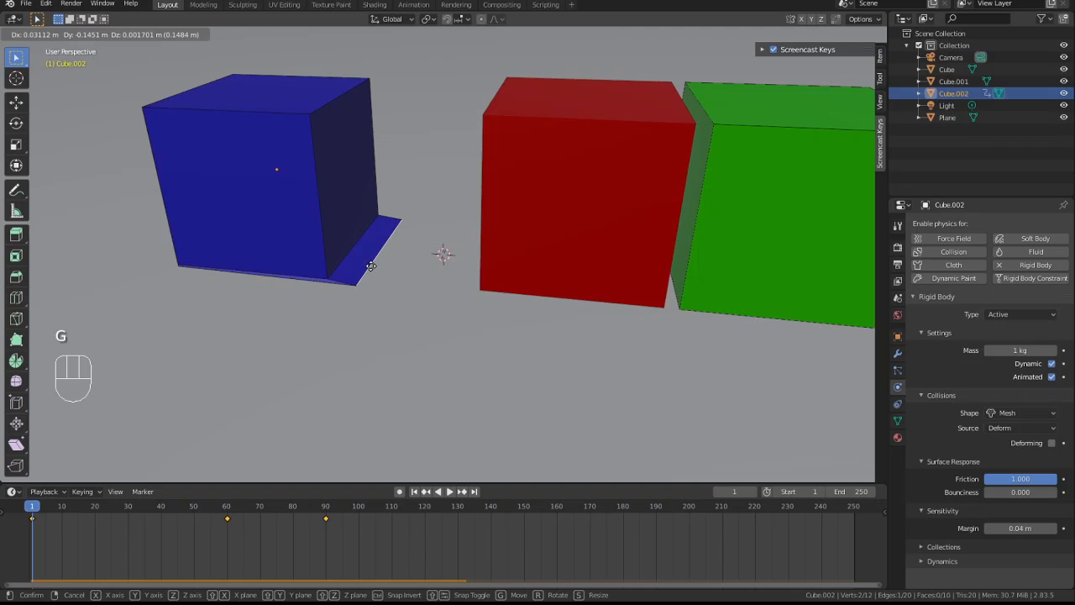
{"action": "key", "text": "y"}
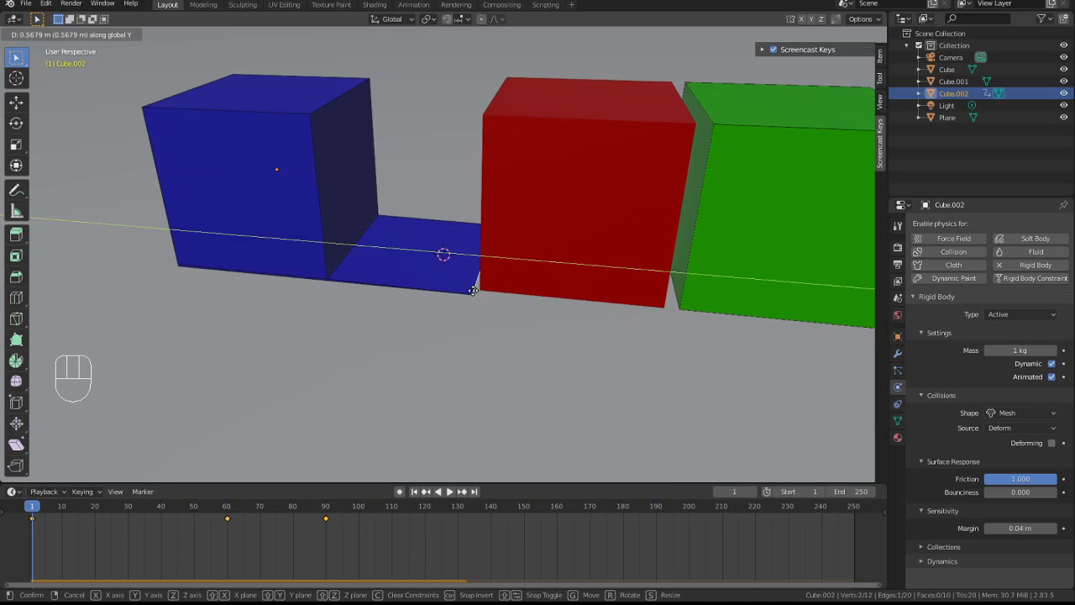
{"action": "left_click", "coordinate": [472, 291]}
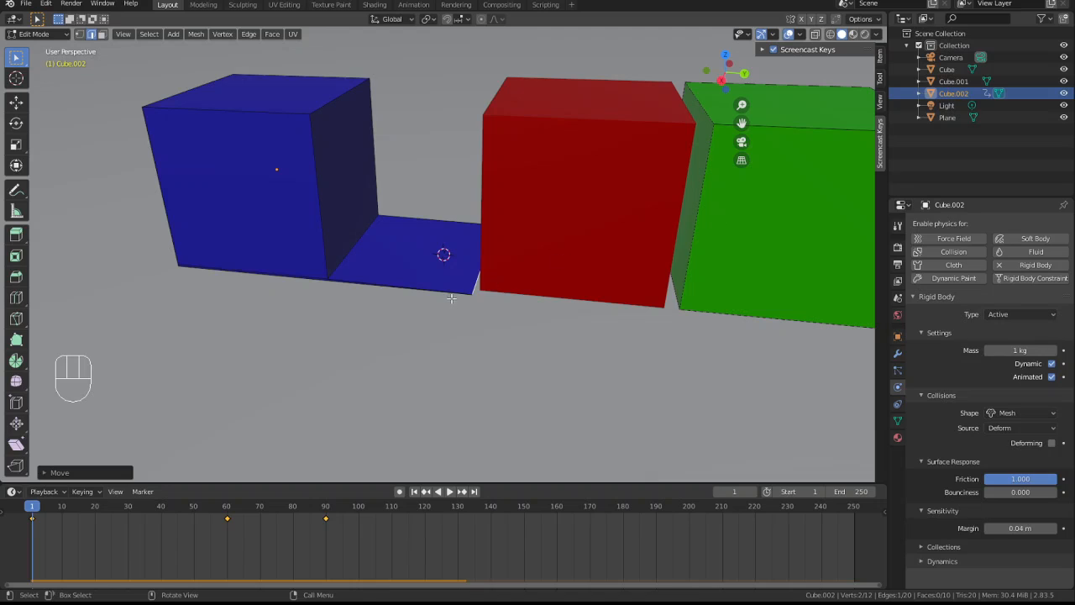
{"action": "key", "text": "Escape"}
{"action": "key", "text": "Tab"}
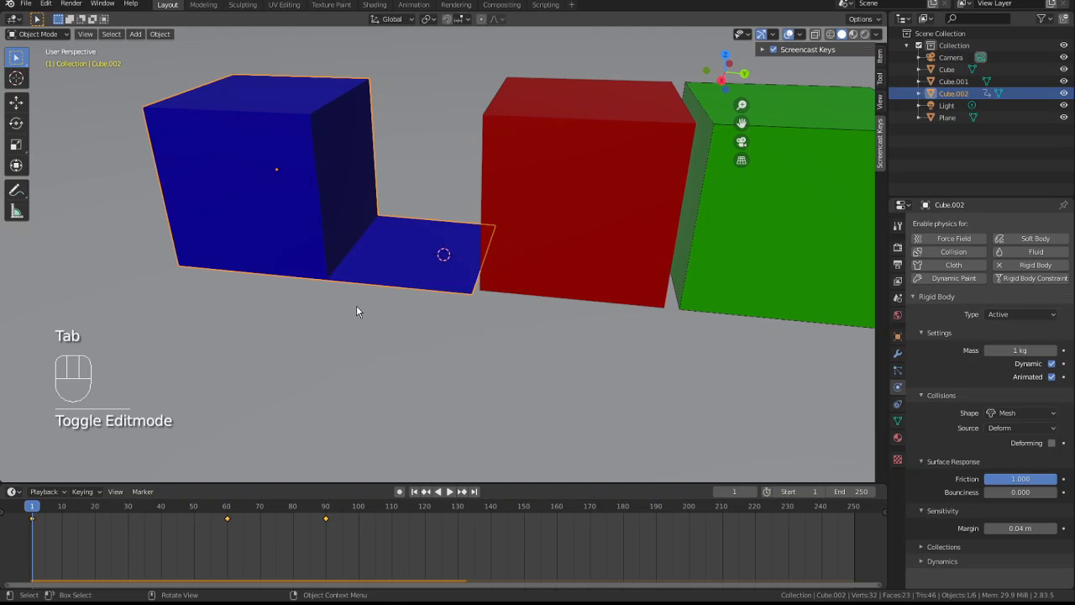
- Play the simulation from frame 1, examine how the widened ledge lifts the red cube, and rewind it
{"action": "left_click", "coordinate": [412, 137]}
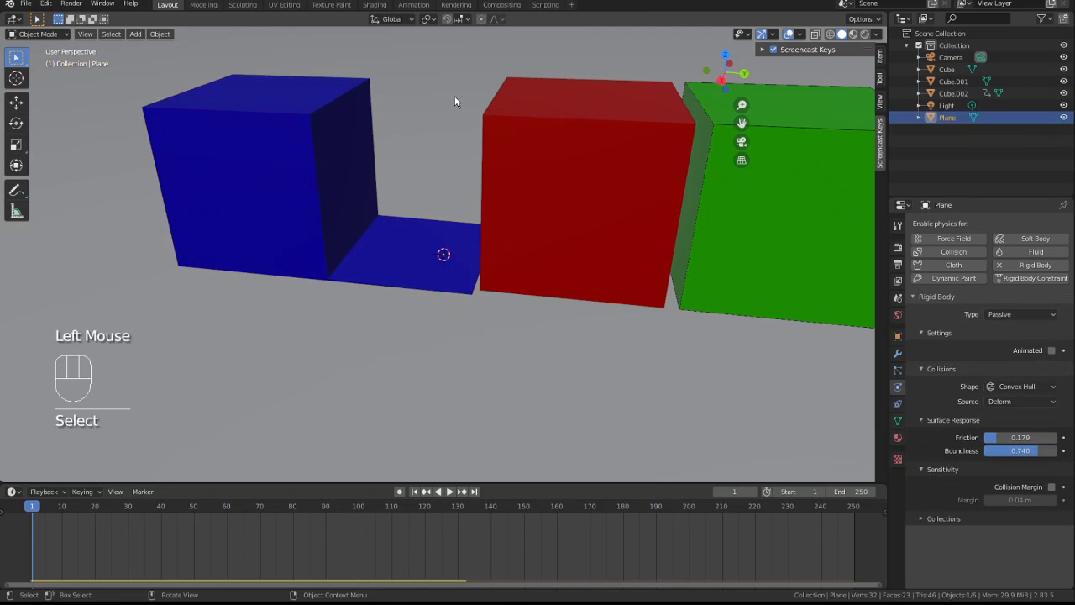
{"action": "key", "text": "space"}
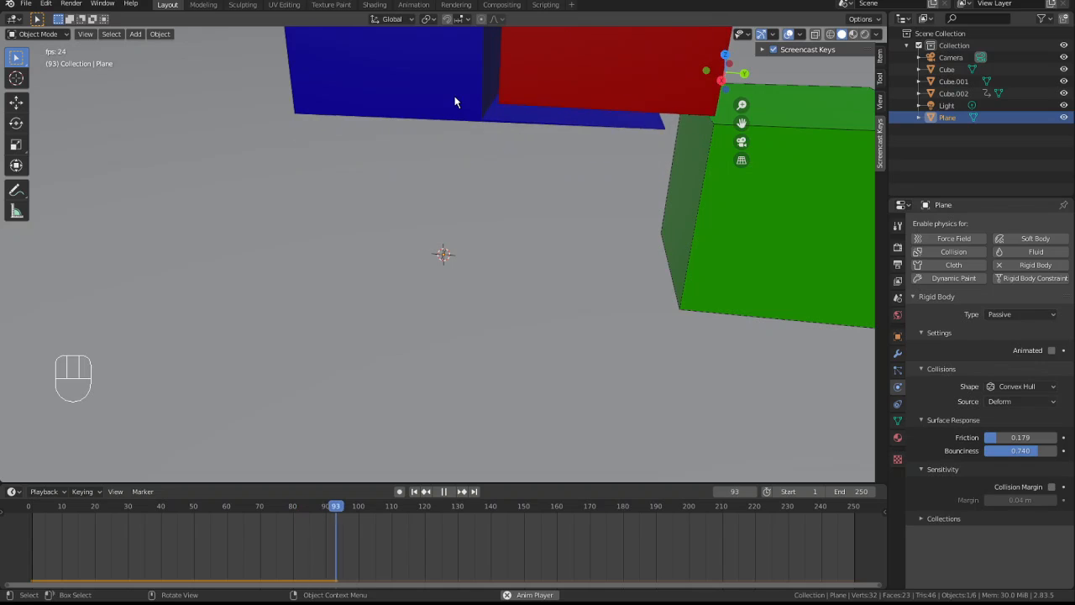
{"action": "scroll", "coordinate": [590, 155], "scroll_direction": "down", "scroll_amount": 2}
{"action": "middle_click_drag", "start_coordinate": [588, 159], "coordinate": [515, 152]}
{"action": "scroll", "coordinate": [583, 133], "scroll_direction": "down", "scroll_amount": 2}
{"action": "scroll", "coordinate": [513, 152], "scroll_direction": "up", "scroll_amount": 2}
{"action": "scroll", "coordinate": [512, 154], "scroll_direction": "down", "scroll_amount": 1}
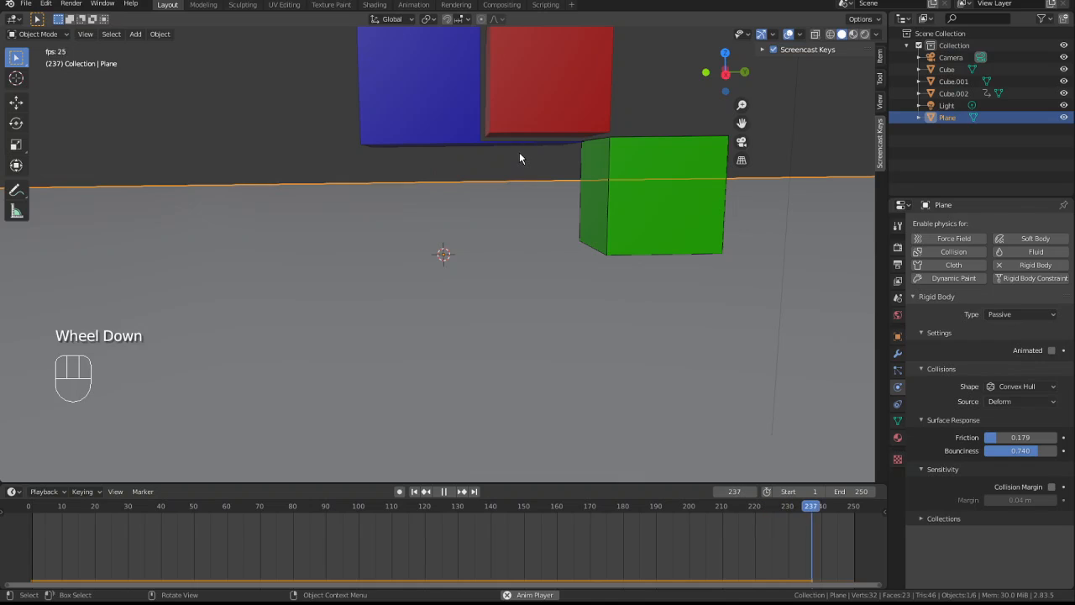
{"action": "key", "text": "shift+Left"}
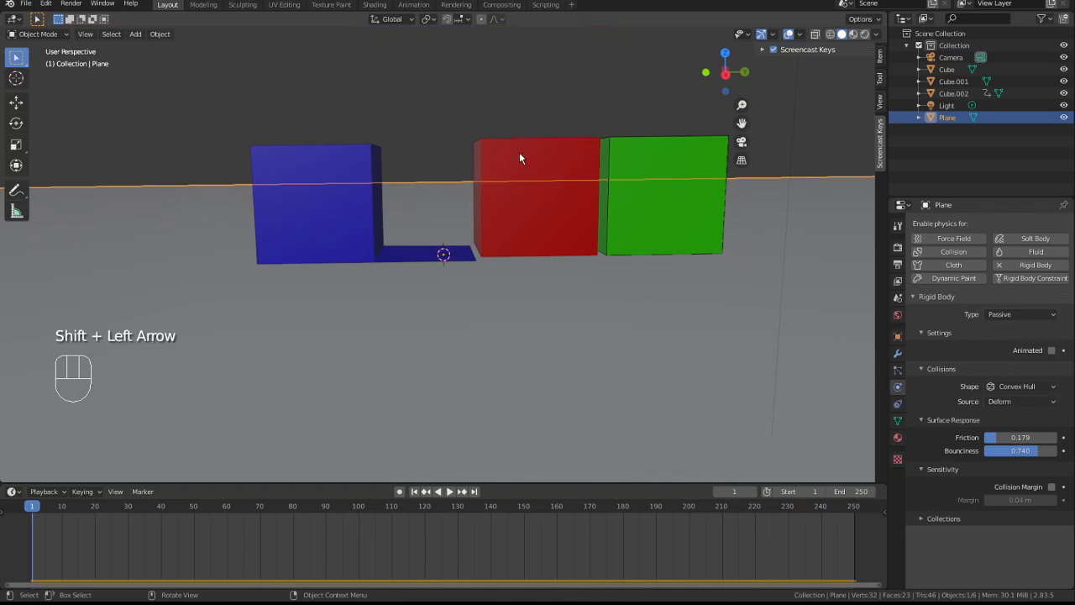
- Set the rigid body collision margin of both the red cube and the blue cube to 0 m
{"action": "left_click", "coordinate": [521, 234]}
{"action": "scroll", "coordinate": [1011, 515], "scroll_direction": "down", "scroll_amount": 1}
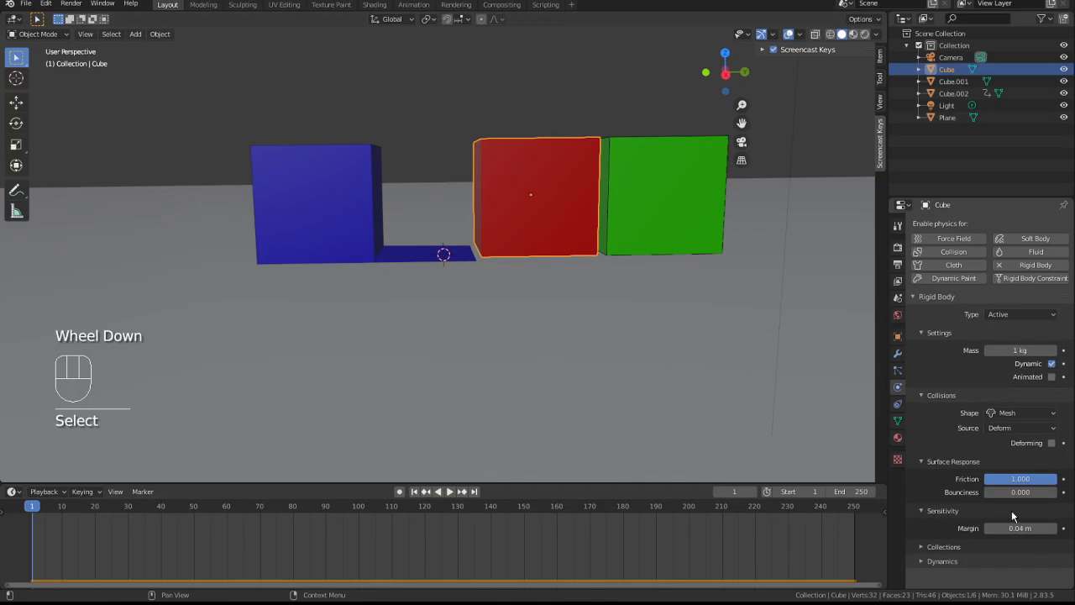
{"action": "scroll", "coordinate": [1017, 529], "scroll_direction": "down", "scroll_amount": 1}
{"action": "left_click_drag", "start_coordinate": [998, 527], "coordinate": [957, 528]}
{"action": "left_click", "coordinate": [327, 206]}
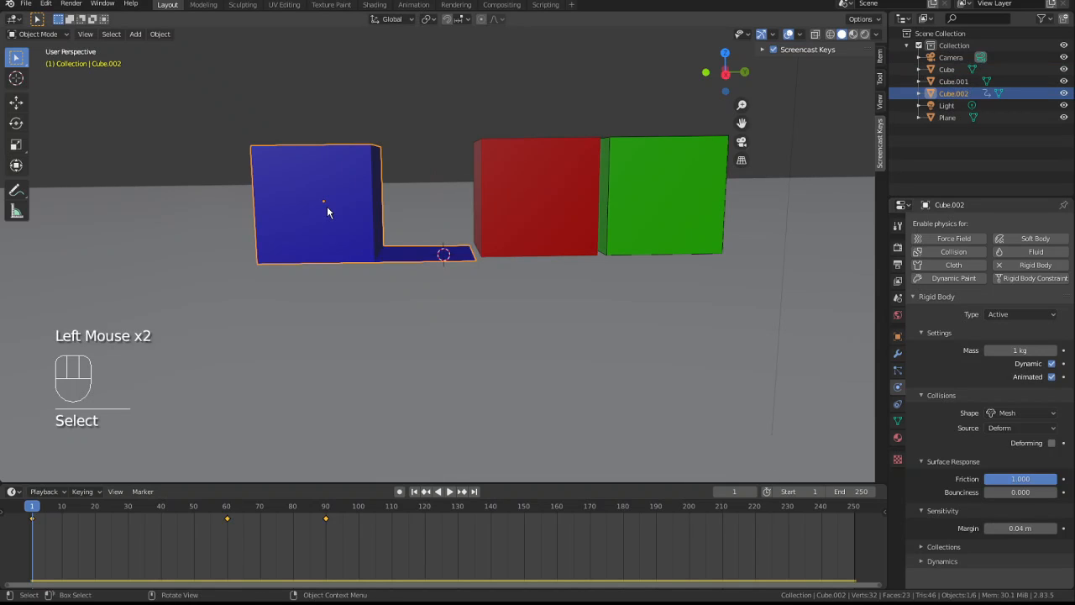
{"action": "left_click", "coordinate": [1019, 527]}
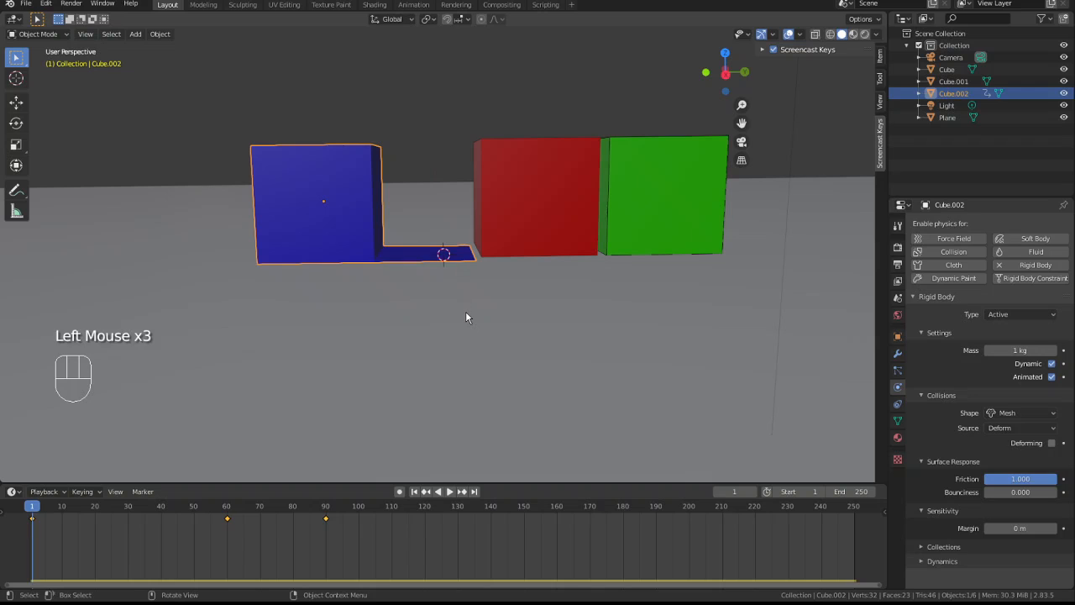
- Play the simulation with zero collision margins to examine the red cube's behaviour, and rewind to frame 1
{"action": "key", "text": "space"}
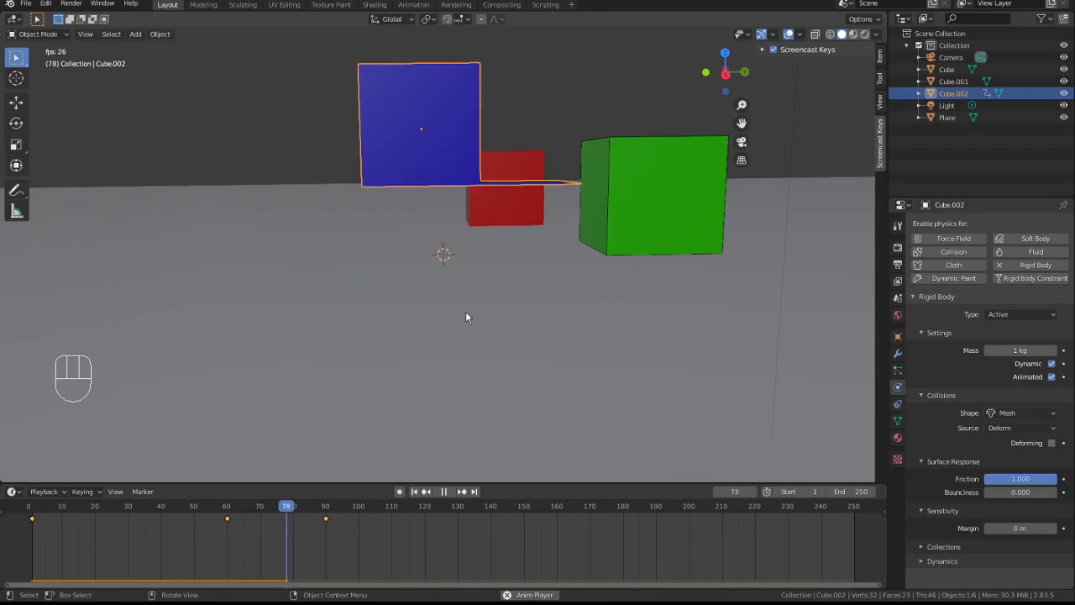
{"action": "key", "text": "space"}
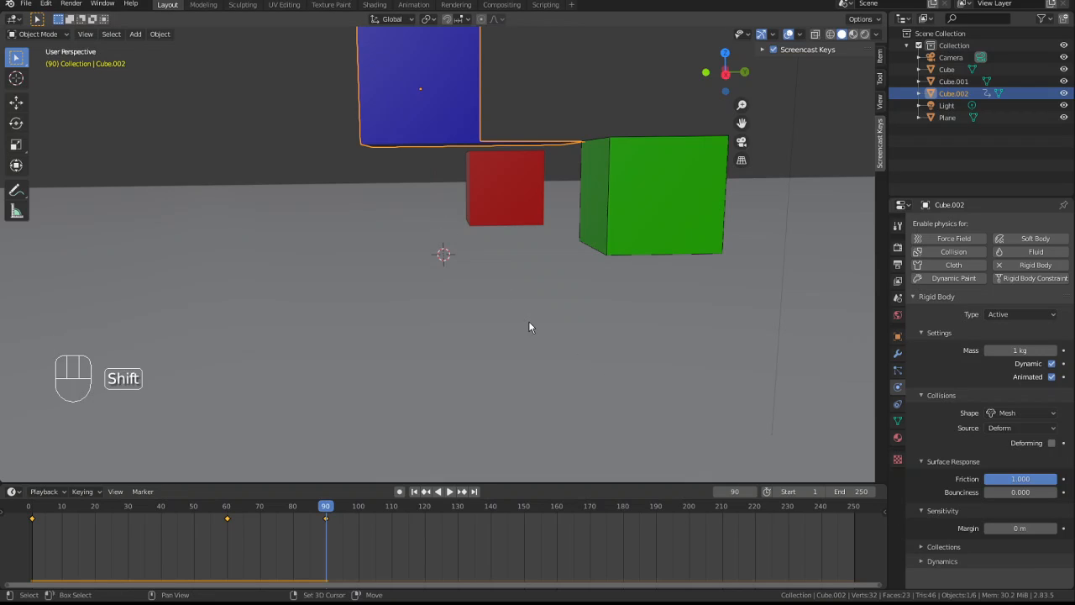
{"action": "key", "text": "shift+Left"}
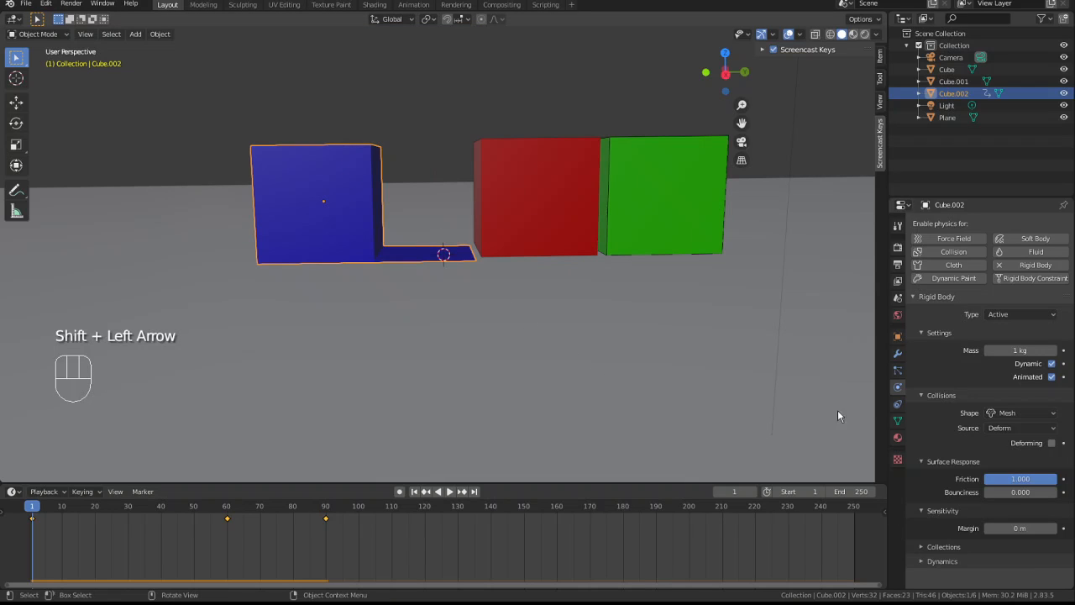
- Set the collision margin of both the blue cube and the red cube to 0.001 m
{"action": "left_click", "coordinate": [1020, 529]}
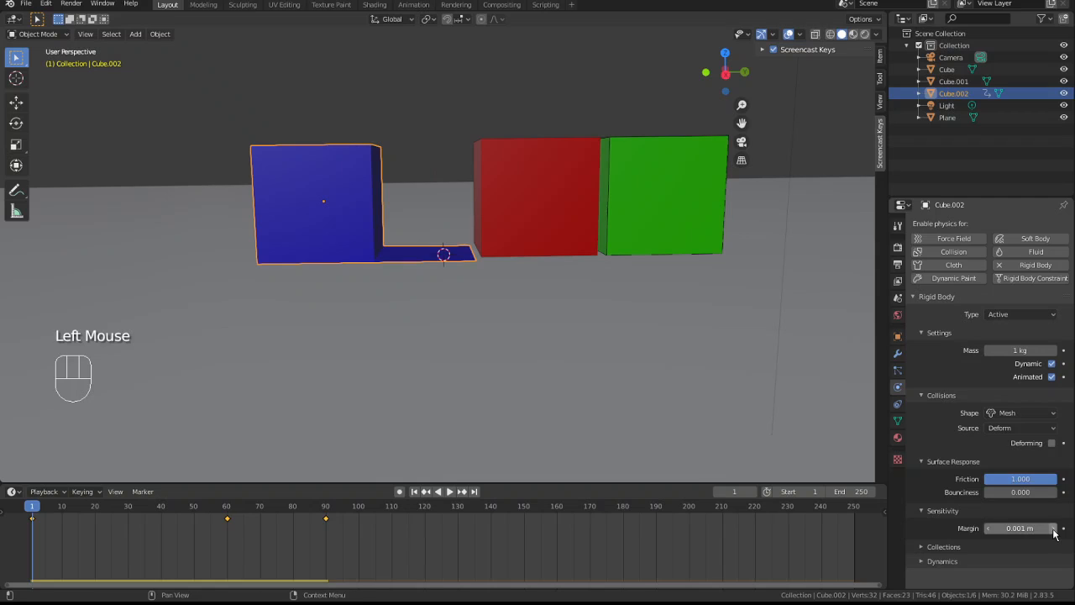
{"action": "left_click", "coordinate": [515, 229]}
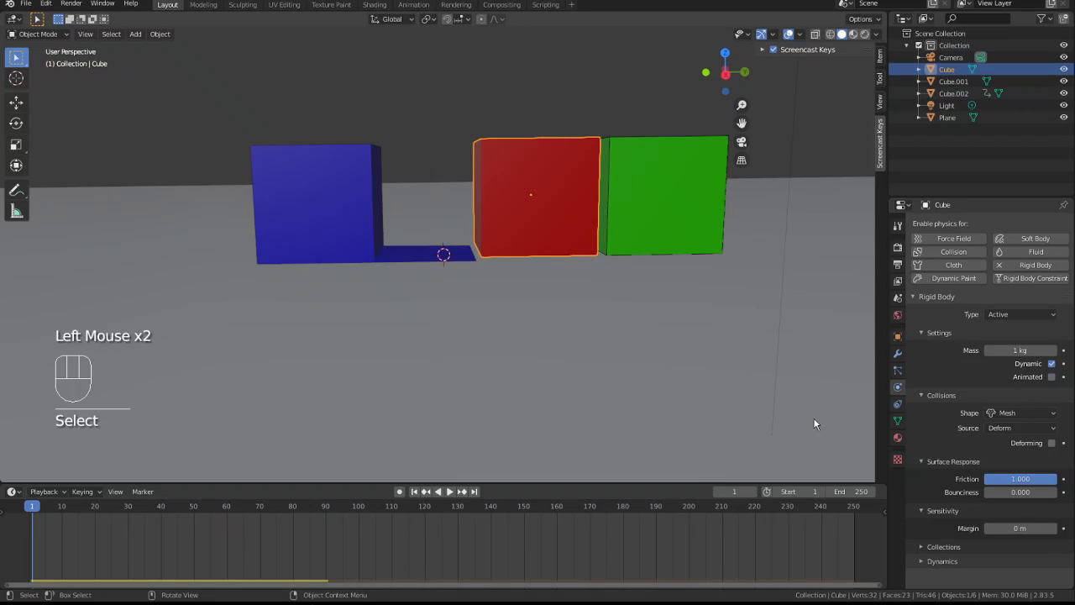
{"action": "left_click", "coordinate": [1055, 529]}
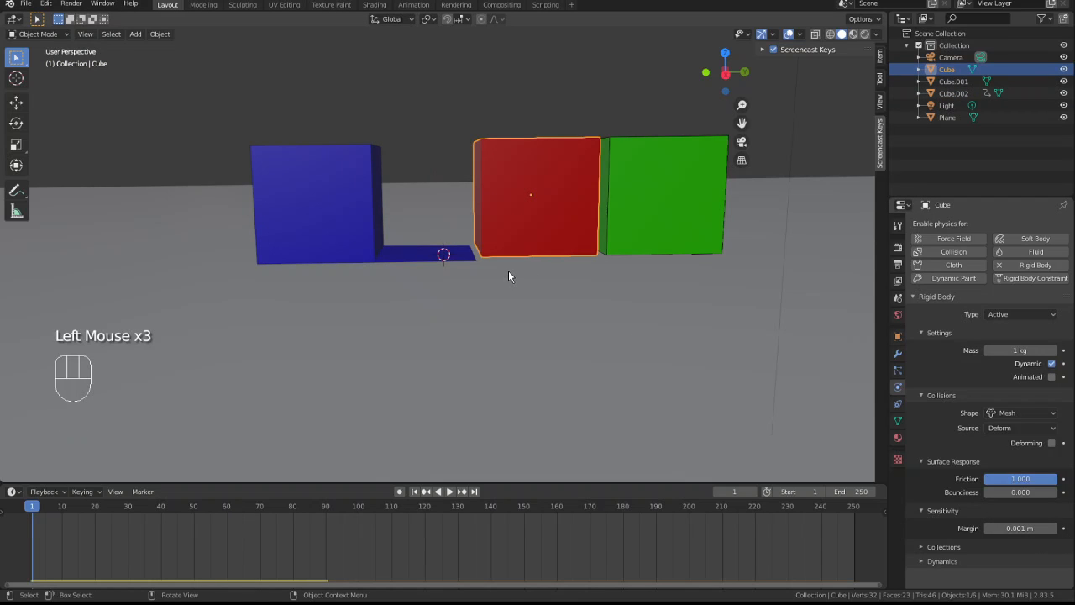
- Play the simulation with the 0.001 m margins to examine the red cube's motion, and rewind to frame 1
{"action": "key", "text": "space"}
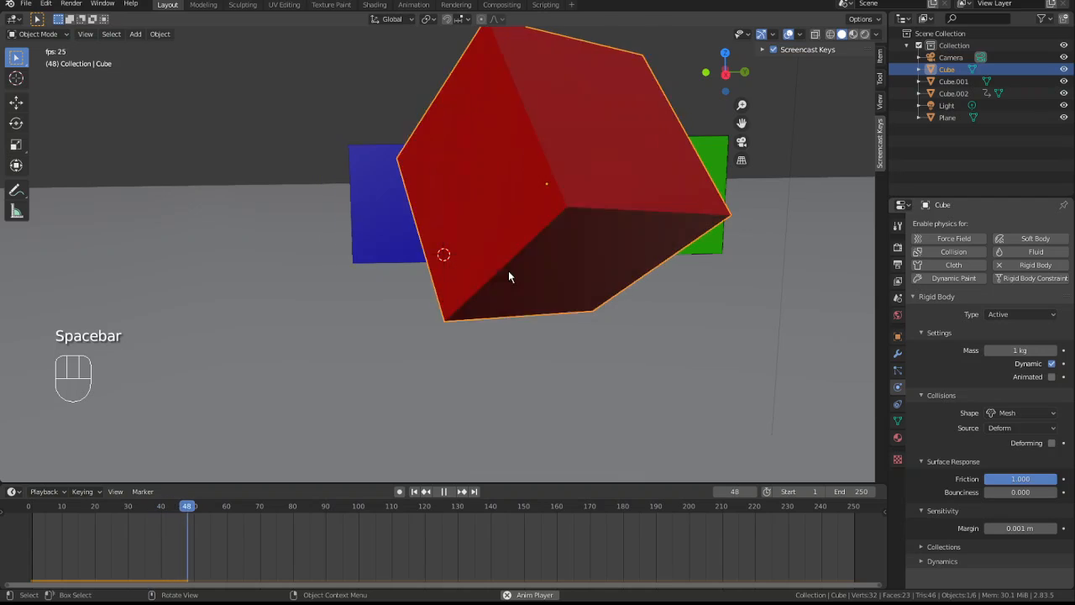
{"action": "key", "text": "space"}
{"action": "key", "text": "shift+Left"}
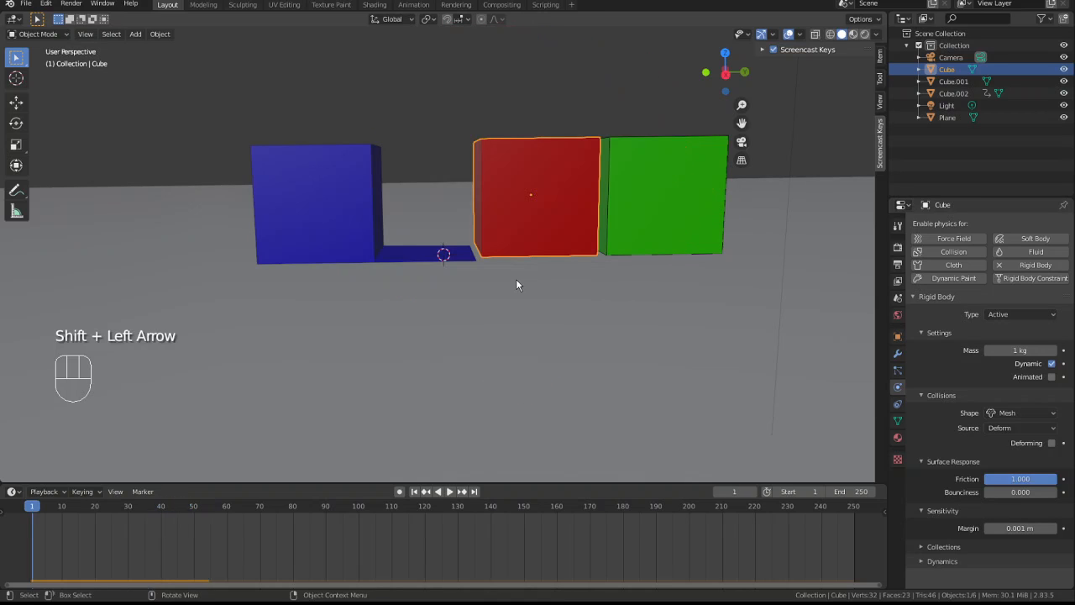
- Set the red cube's surface friction to about 0.528
{"action": "left_click", "coordinate": [1042, 481]}
{"action": "left_click", "coordinate": [1001, 480]}
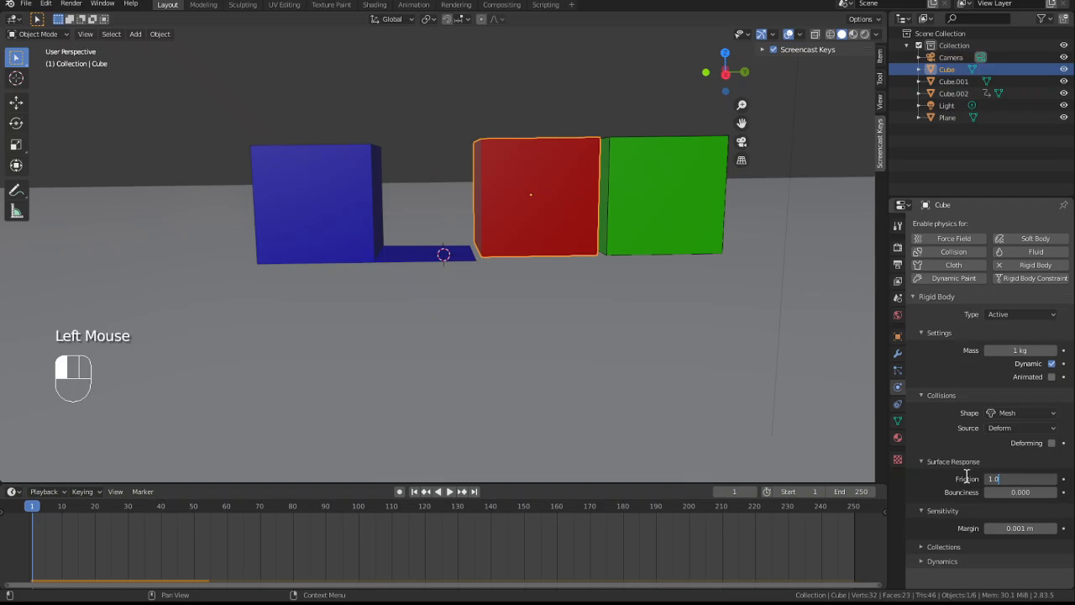
{"action": "left_click", "coordinate": [928, 489]}
{"action": "left_click", "coordinate": [1036, 486]}
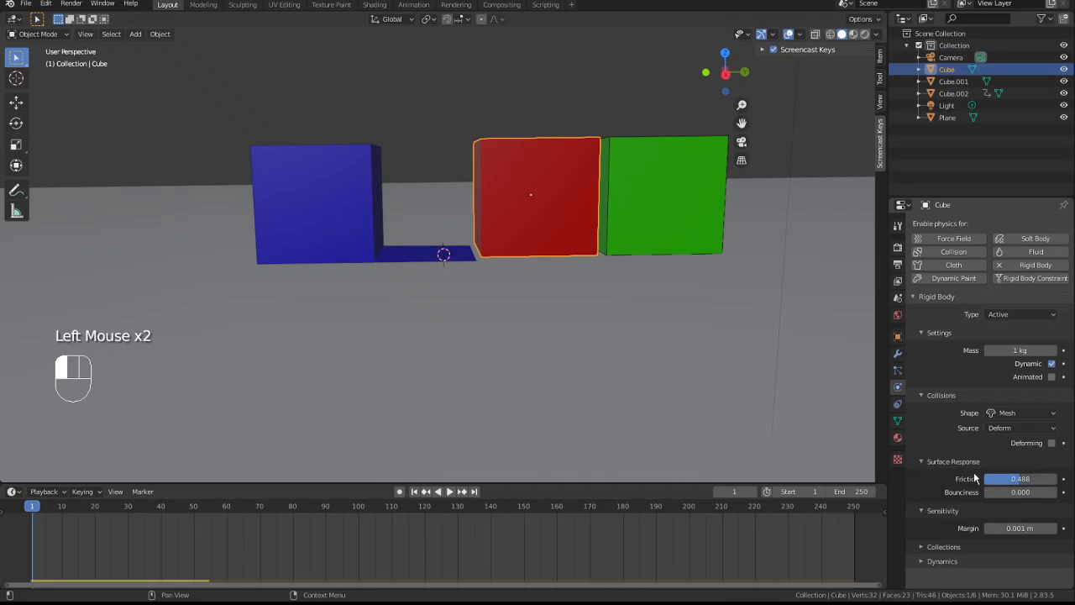
{"action": "left_click", "coordinate": [499, 206]}
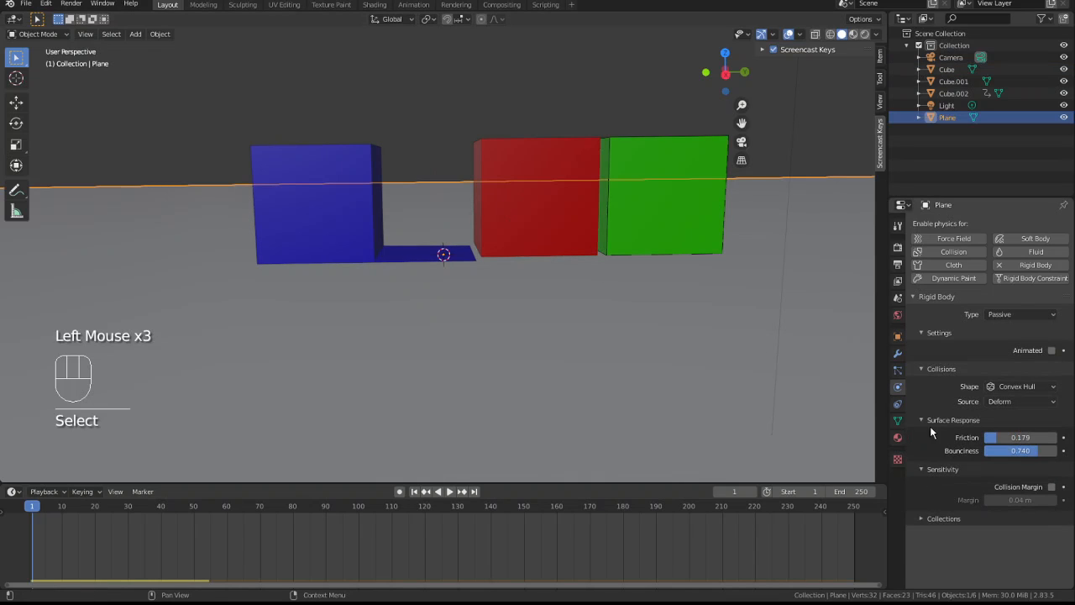
{"action": "left_click", "coordinate": [549, 231]}
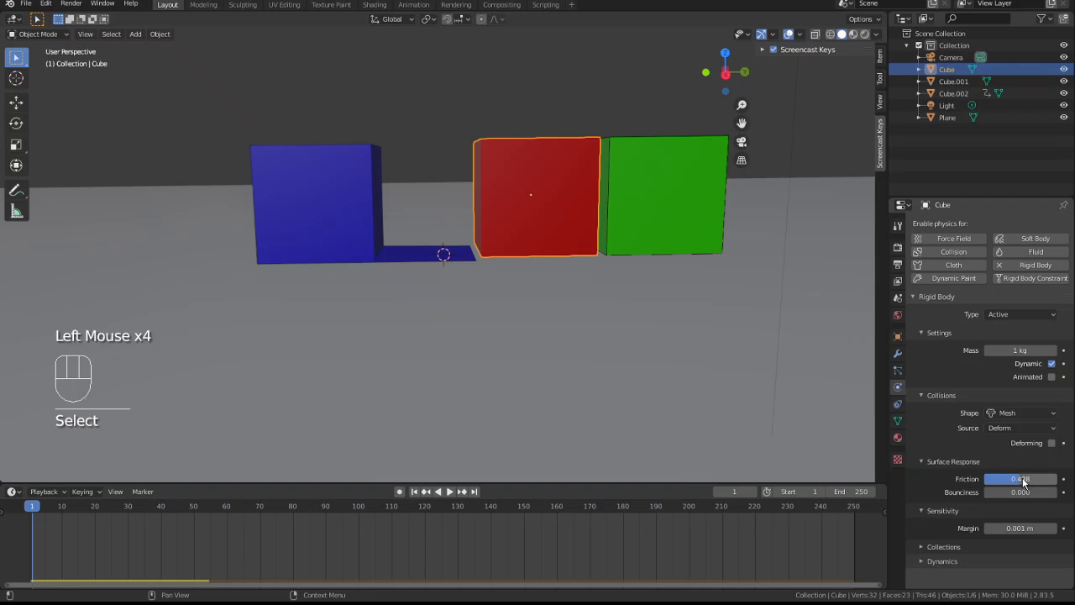
{"action": "mouse_move", "coordinate": [1024, 482]}
{"action": "left_mouse_down"}
{"action": "mouse_move", "coordinate": [998, 482]}
{"action": "mouse_move", "coordinate": [1038, 479]}
{"action": "left_mouse_up"}
- Play the simulation with the red cube's reduced friction to examine its motion, and rewind to frame 1
{"action": "key", "text": "space"}
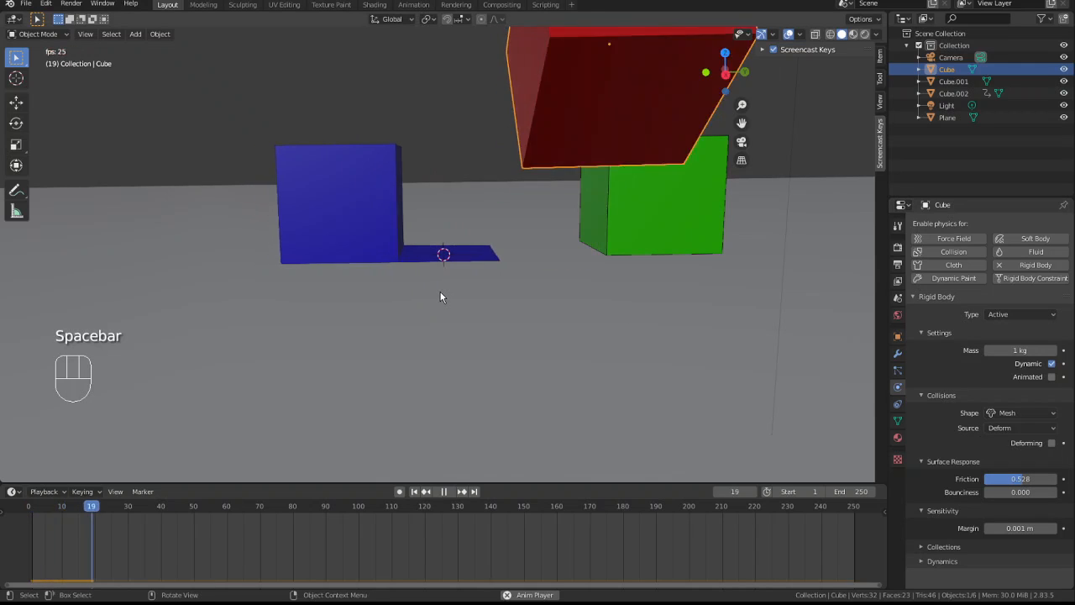
{"action": "key", "text": "space"}
{"action": "key", "text": "shift+Left"}
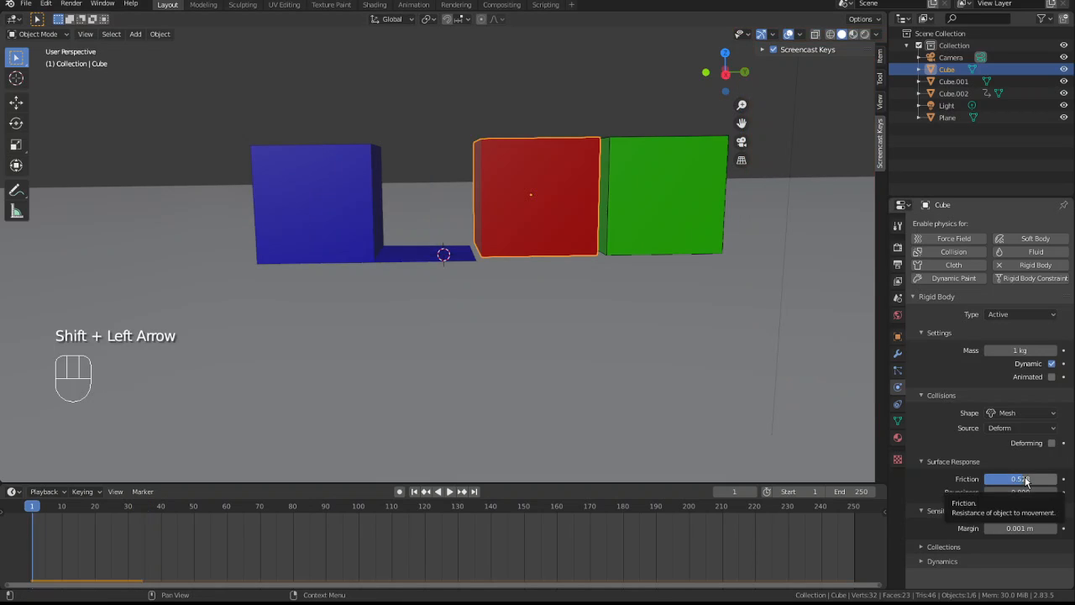
- Set the red cube's friction to 1.000 and raise its collision margin by several small increments
{"action": "left_click_drag", "start_coordinate": [1025, 479], "coordinate": [1060, 479]}
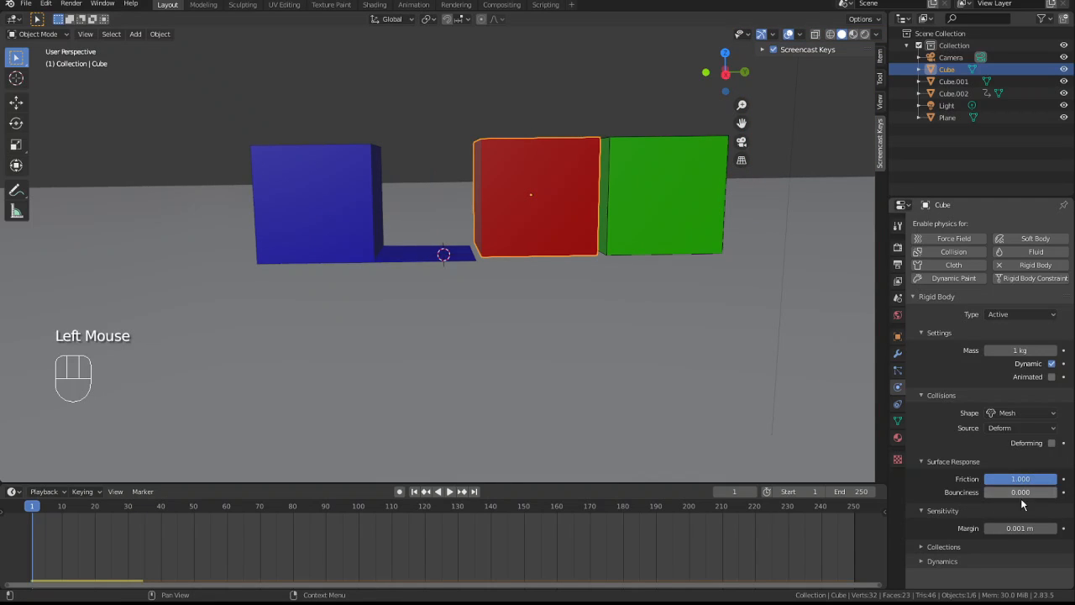
{"action": "left_click", "coordinate": [1054, 528]}
{"action": "left_click", "coordinate": [1054, 529]}
{"action": "left_click", "coordinate": [1055, 531]}
{"action": "left_click", "coordinate": [1054, 531]}
{"action": "left_click", "coordinate": [1054, 531]}
{"action": "left_click", "coordinate": [1054, 531]}
{"action": "left_click", "coordinate": [1055, 530]}
- Set the blue cube's rigid body collision margin to 0.004 m
{"action": "left_click", "coordinate": [298, 203]}
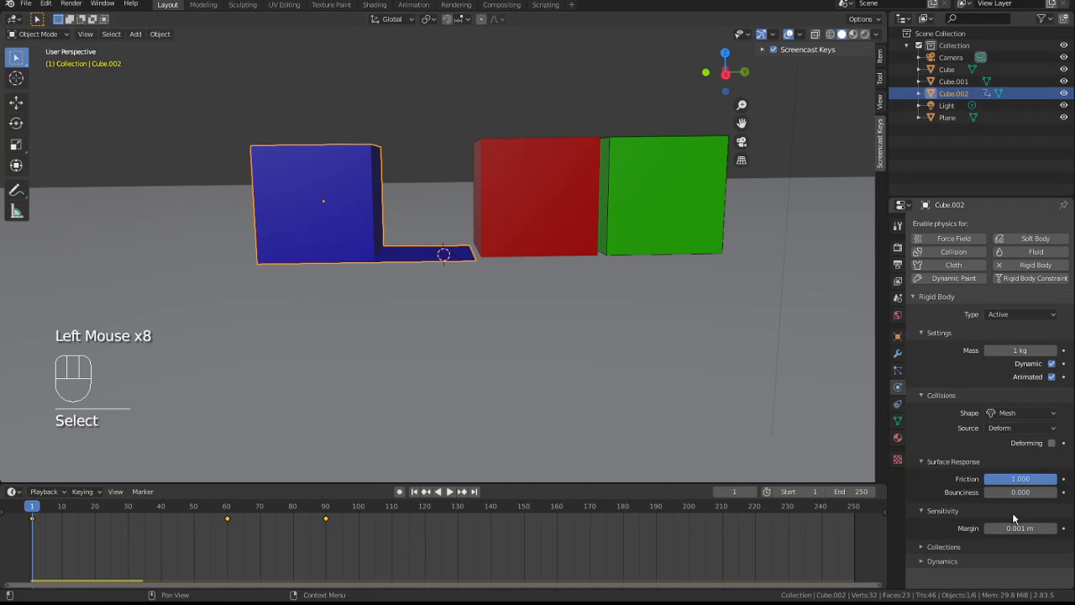
{"action": "left_click", "coordinate": [1055, 529]}
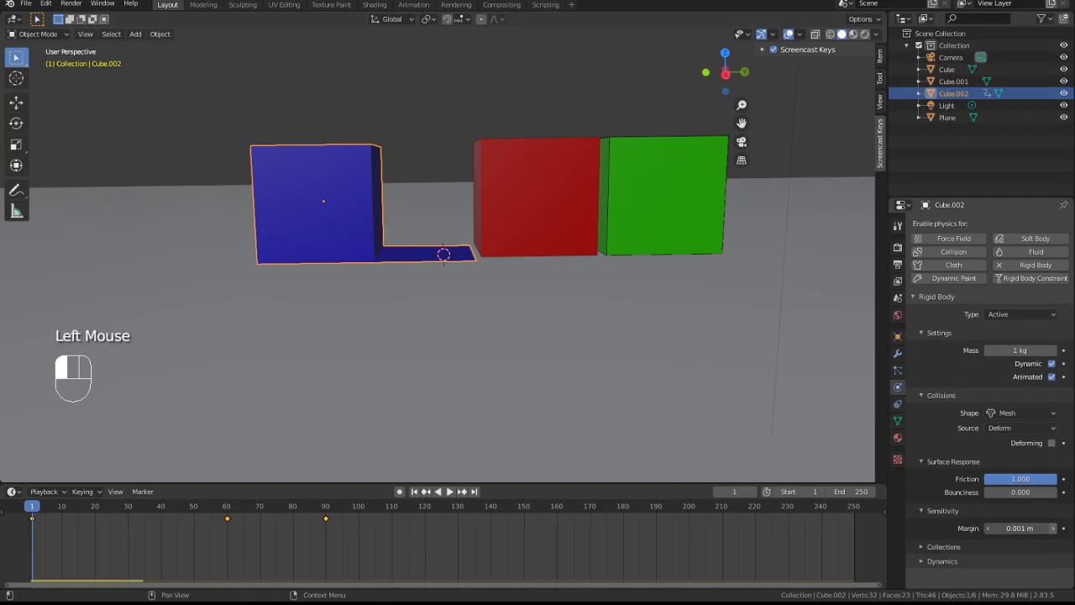
{"action": "left_click", "coordinate": [1055, 529]}
{"action": "left_click", "coordinate": [1055, 529]}
{"action": "left_click", "coordinate": [1054, 529]}
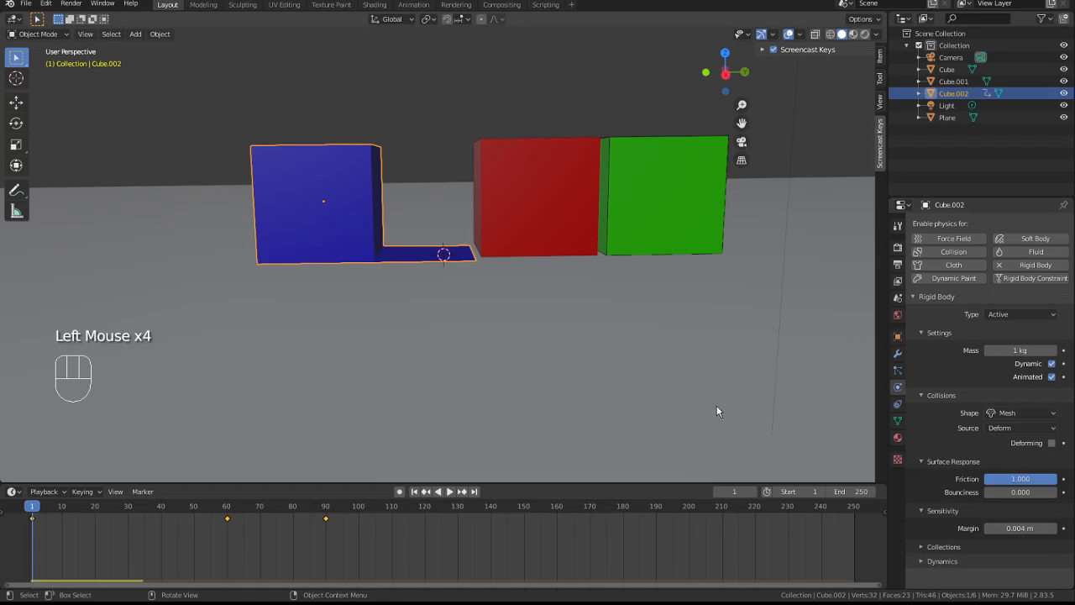
- Play the simulation in two stretches and stop at frame 57 to examine the red cube's contact with the ledge
{"action": "key", "text": "space"}
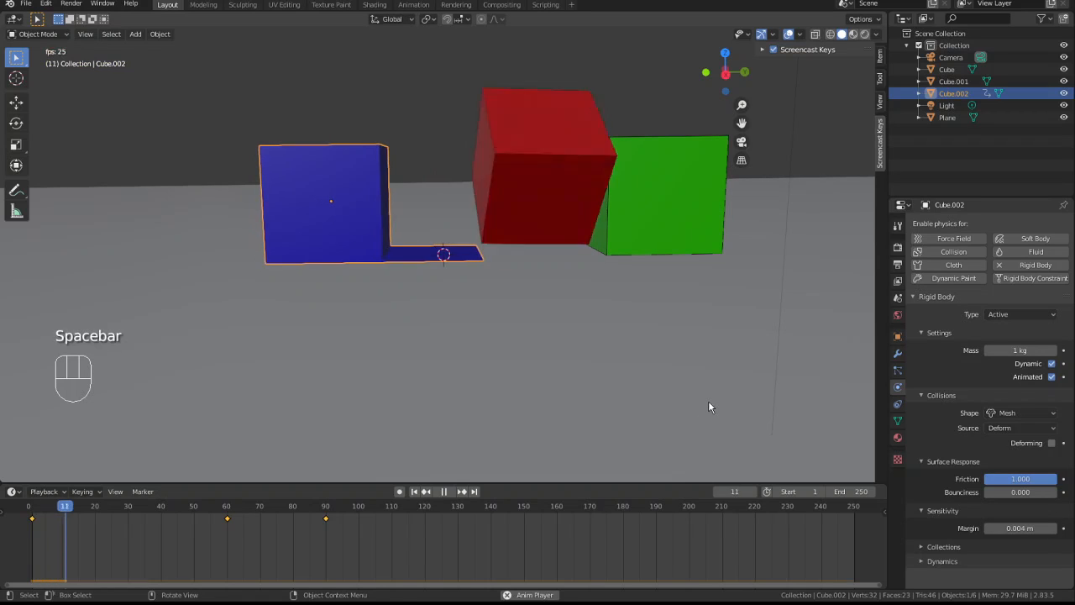
{"action": "key", "text": "space"}
{"action": "key", "text": "space"}
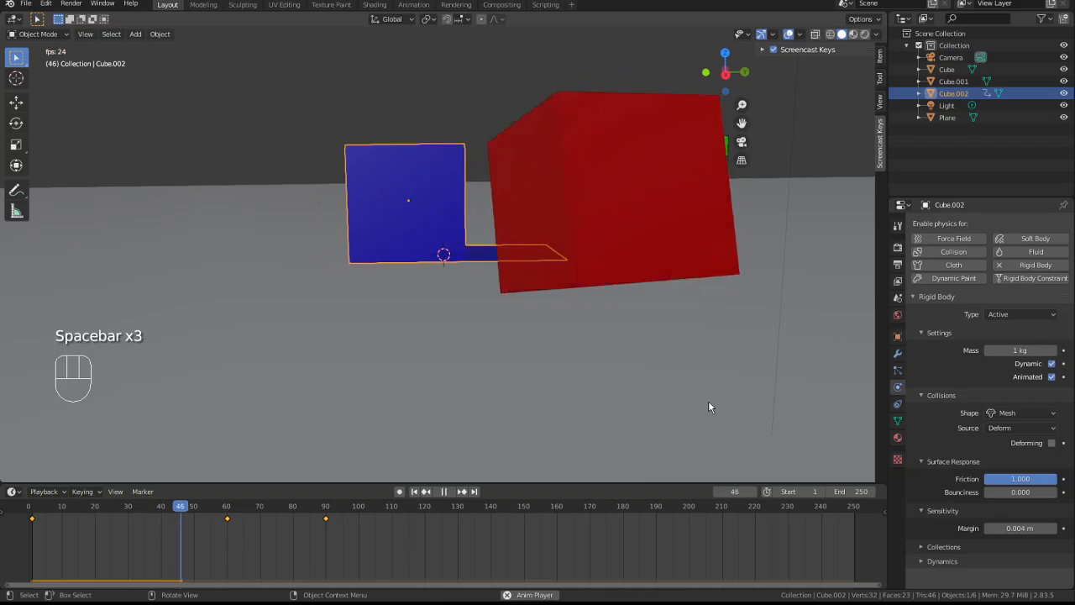
{"action": "key", "text": "space"}
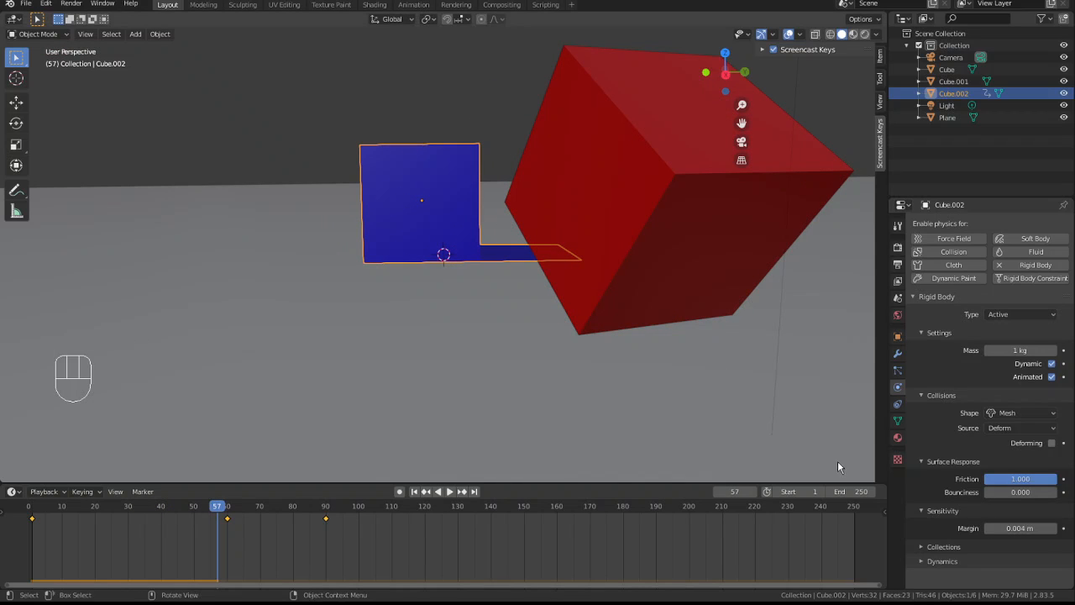
- Set the blue cube's collision mesh source to Base and play the simulation from frame 1, then rewind
{"action": "left_click", "coordinate": [1055, 428]}
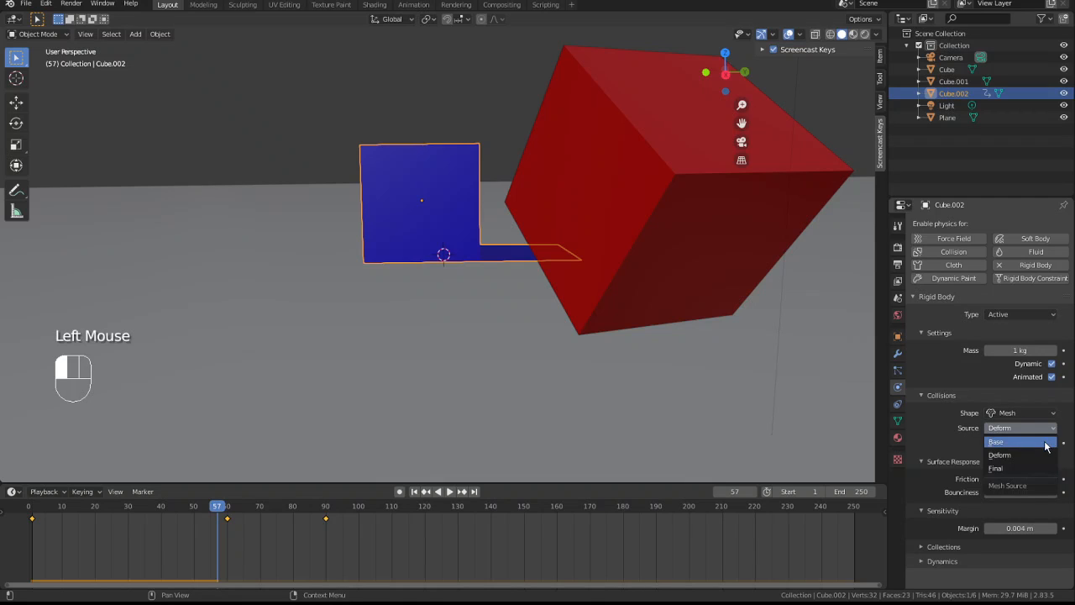
{"action": "left_click", "coordinate": [1044, 445]}
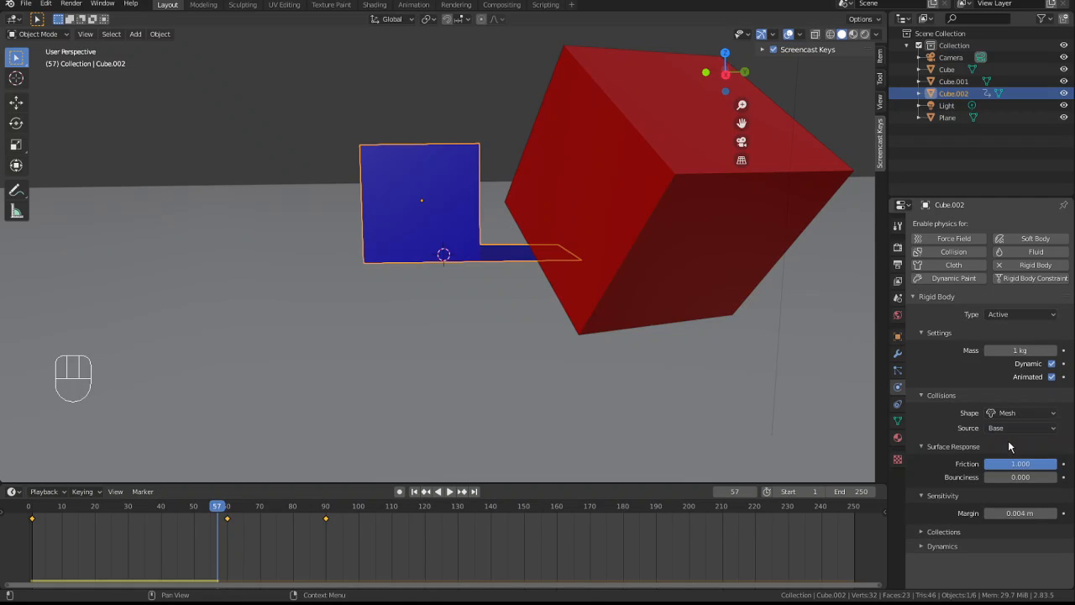
{"action": "key", "text": "shift+Left"}
{"action": "key", "text": "space"}
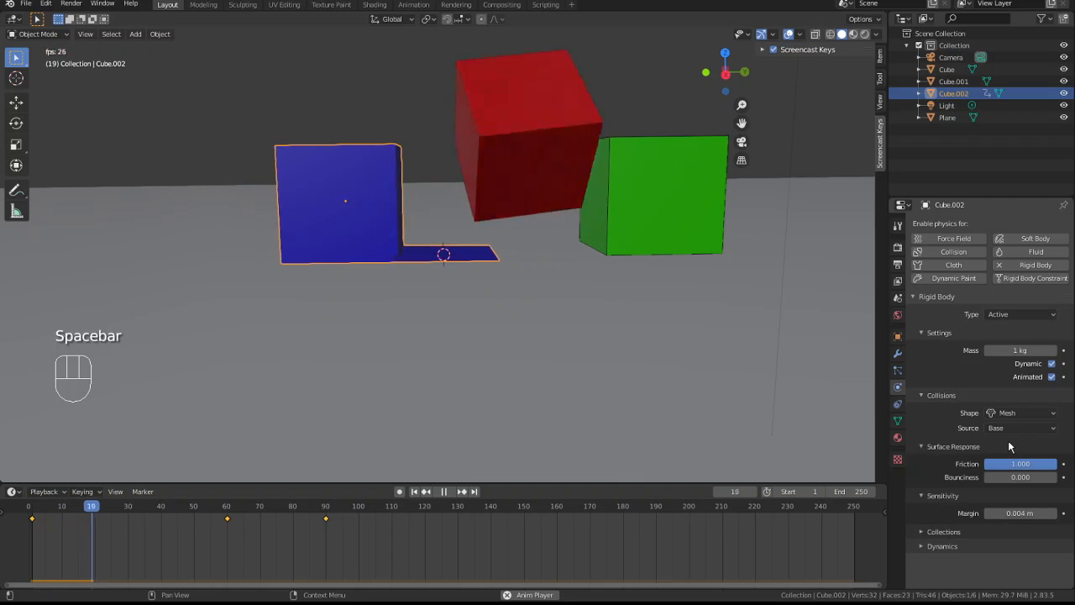
{"action": "key", "text": "space"}
{"action": "key", "text": "shift+Left"}
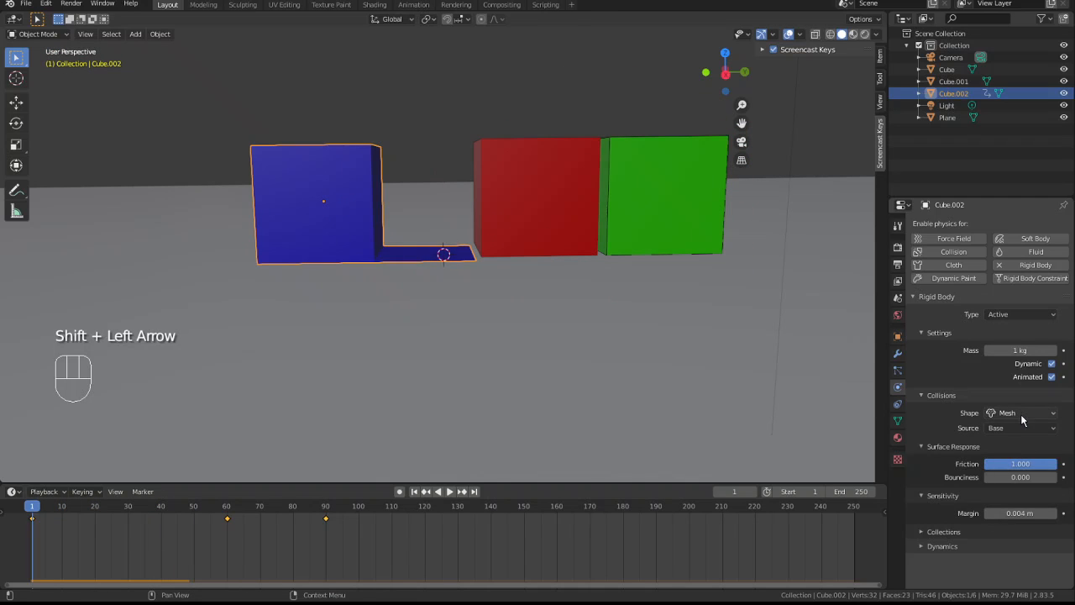
- Disable Dynamic on the blue cube's rigid body, play the simulation to examine the effect, and rewind to frame 1
{"action": "left_click", "coordinate": [1052, 365]}
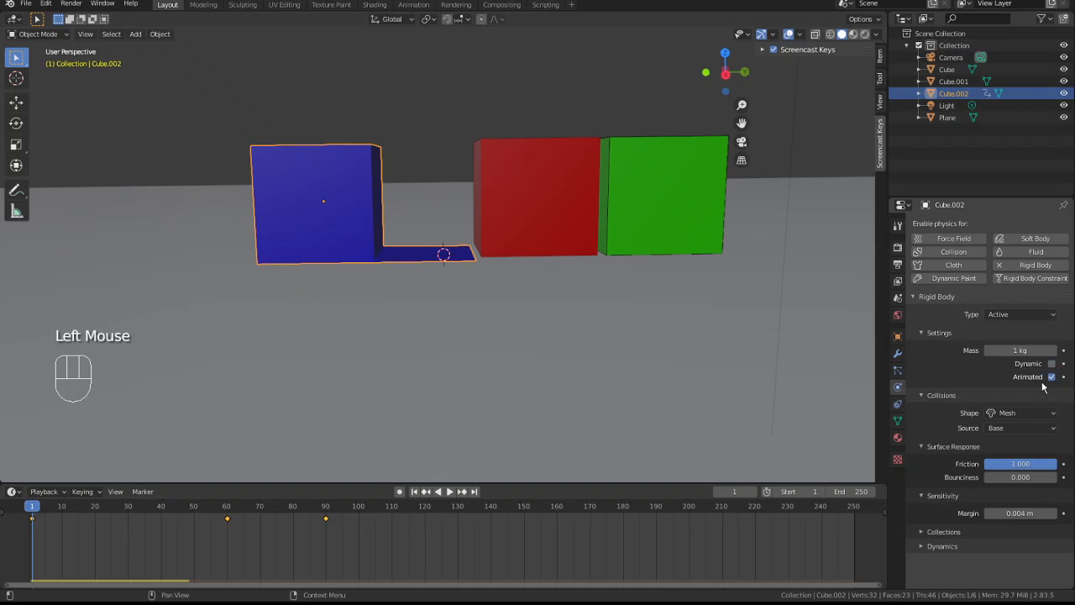
{"action": "key", "text": "space"}
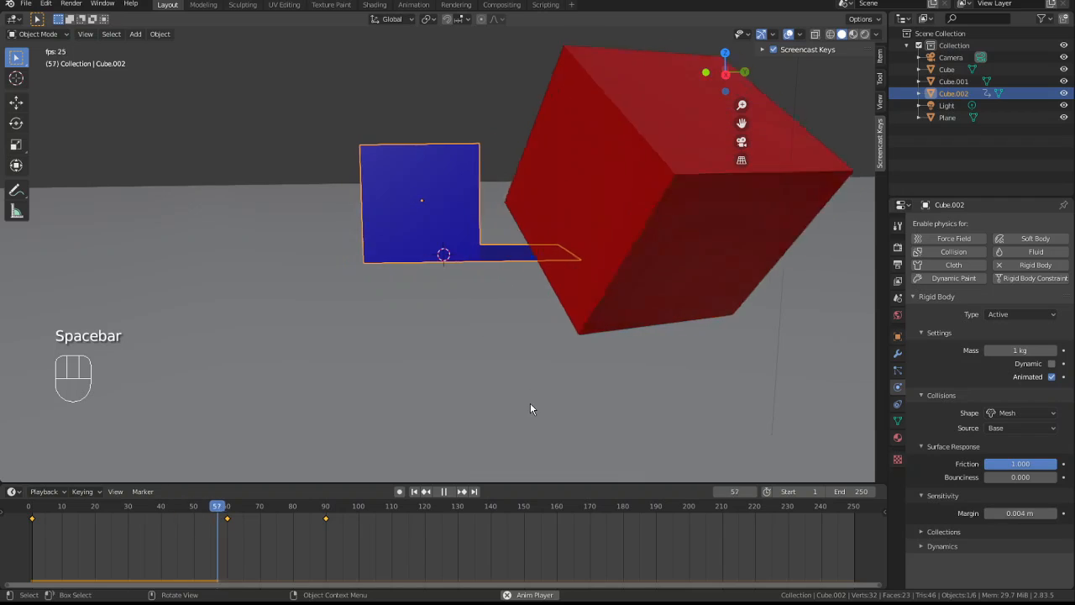
{"action": "key", "text": "space"}
{"action": "key", "text": "shift+Left"}
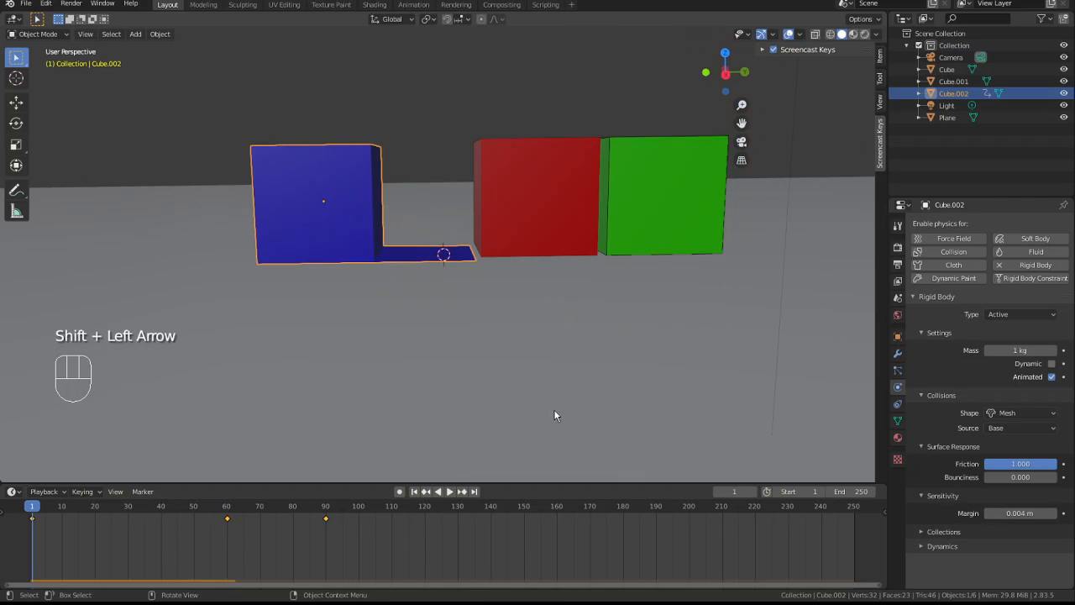
- Set the blue cube's collision mesh source back to Deform and re-enable Dynamic
{"action": "left_click", "coordinate": [1008, 427]}
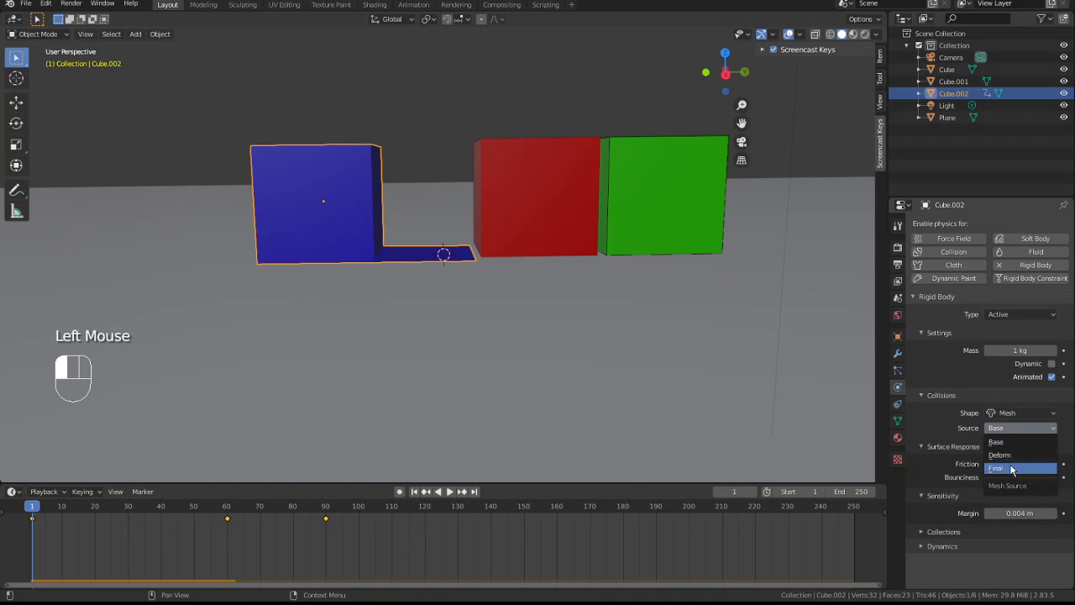
{"action": "left_click", "coordinate": [1004, 455]}
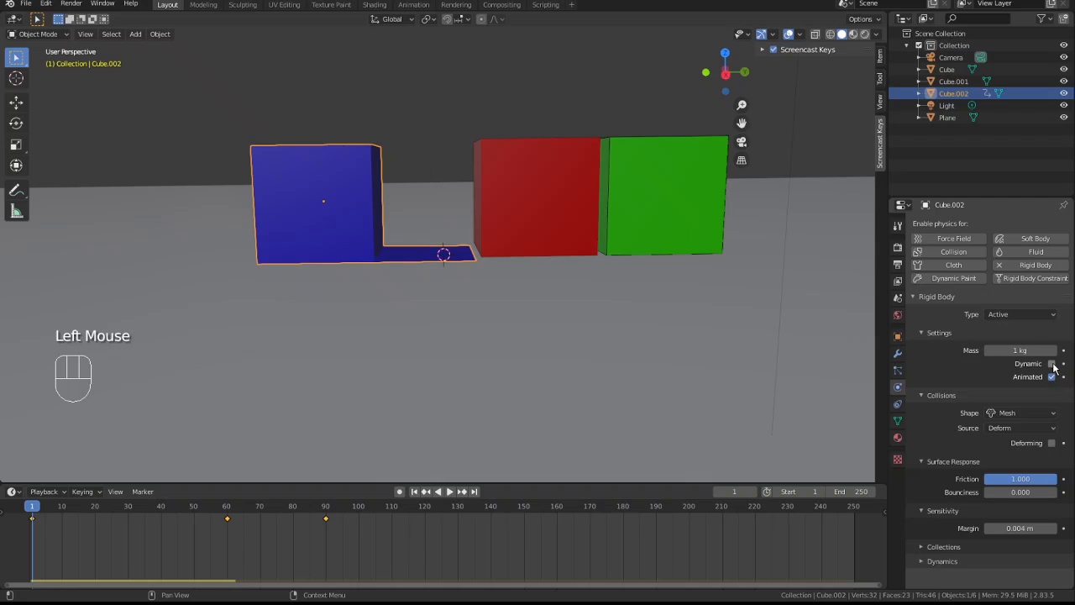
{"action": "left_click", "coordinate": [1052, 362]}
{"action": "scroll", "coordinate": [987, 509], "scroll_direction": "down", "scroll_amount": 1}
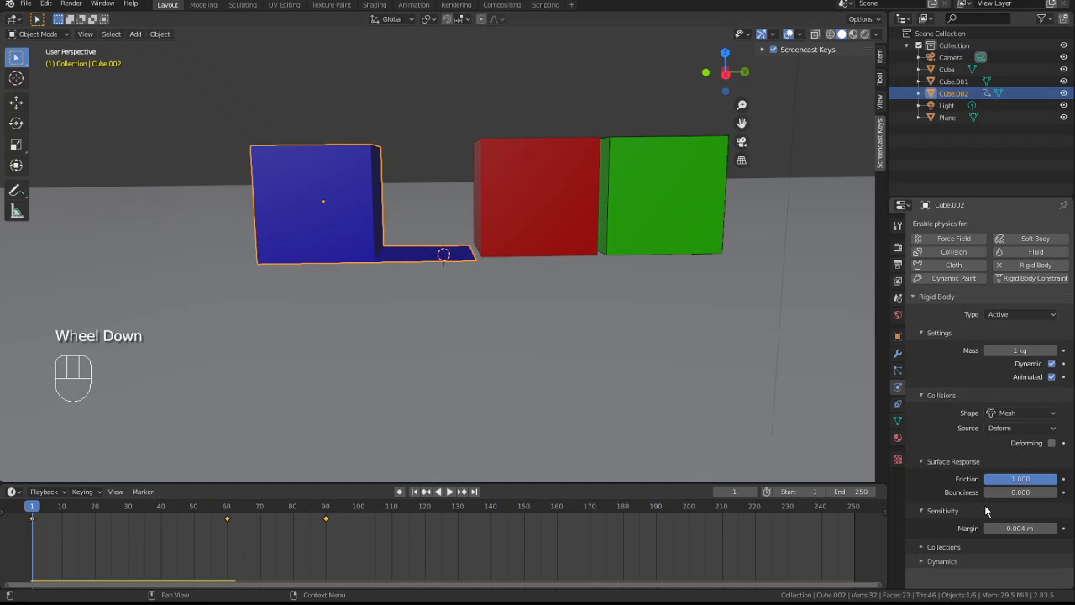
- Select the red cube, play the simulation to frame 61 to examine its motion, and rewind to frame 1
{"action": "left_click", "coordinate": [538, 219]}
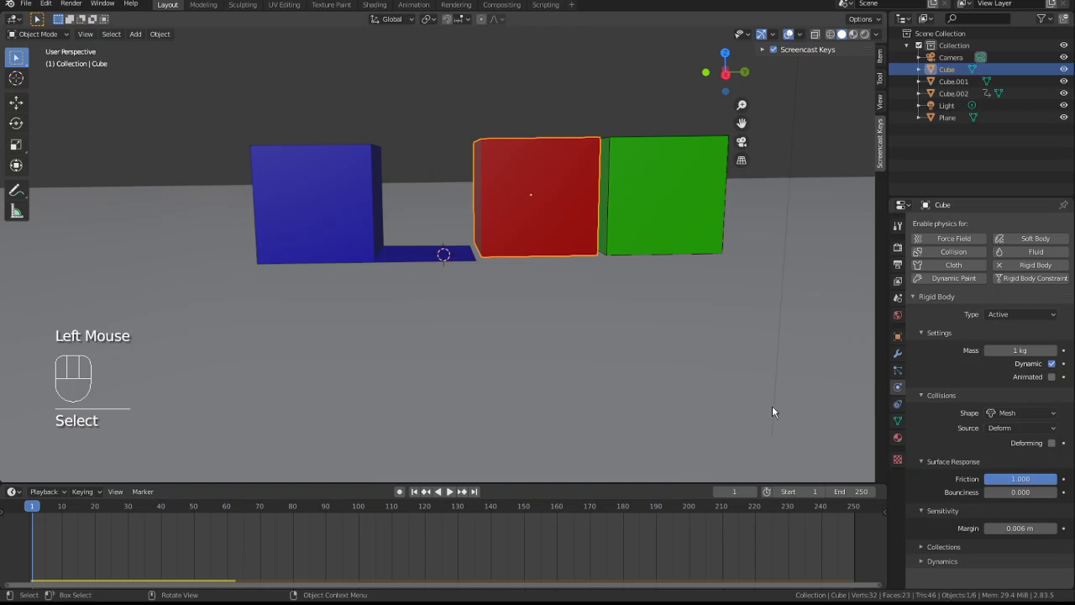
{"action": "key", "text": "space"}
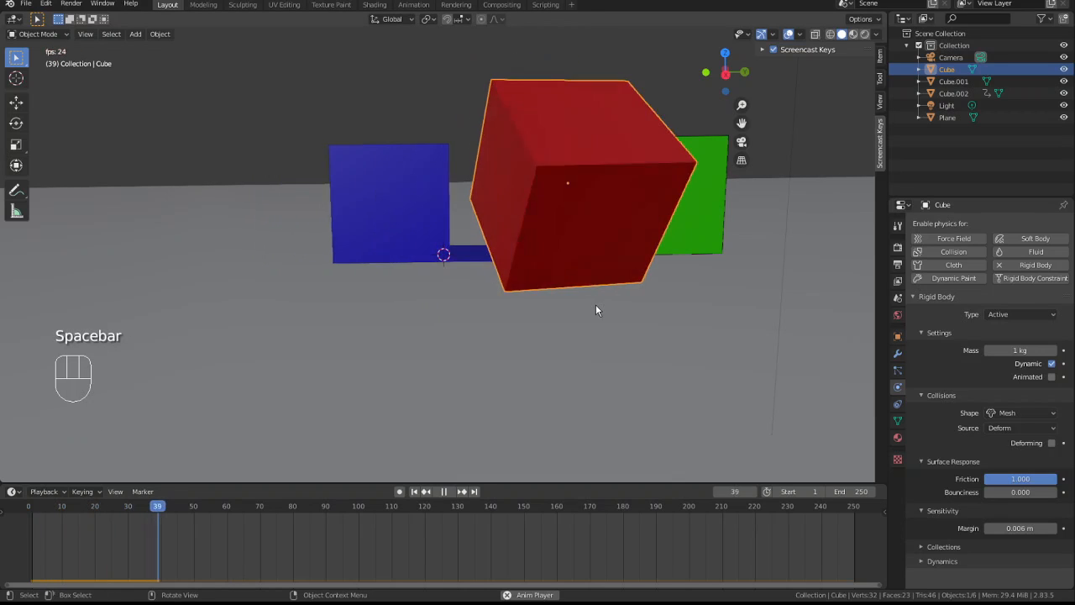
{"action": "key", "text": "space"}
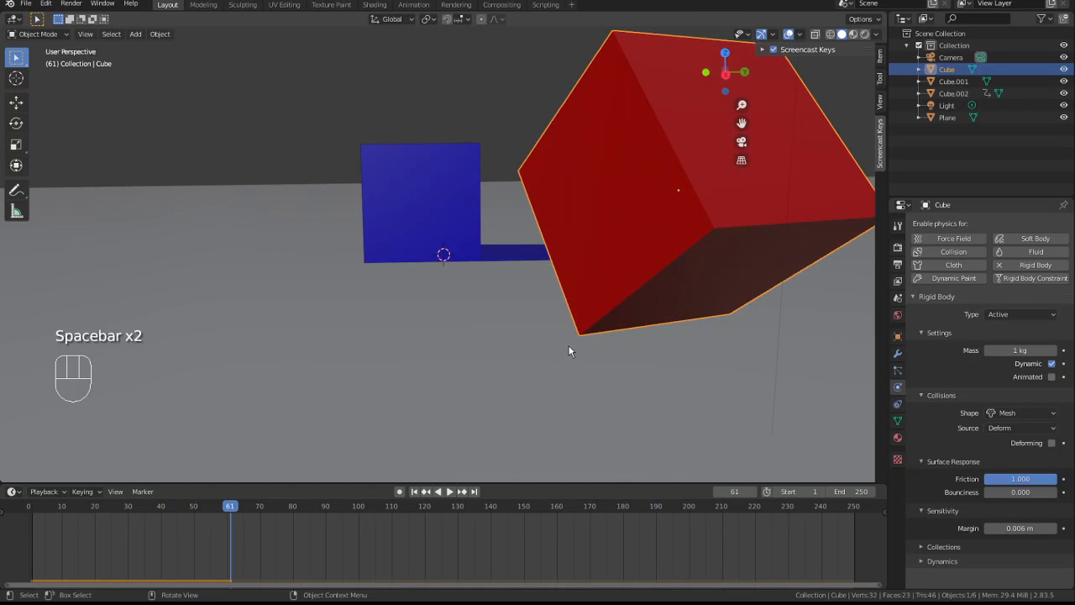
{"action": "key", "text": "shift+Left"}
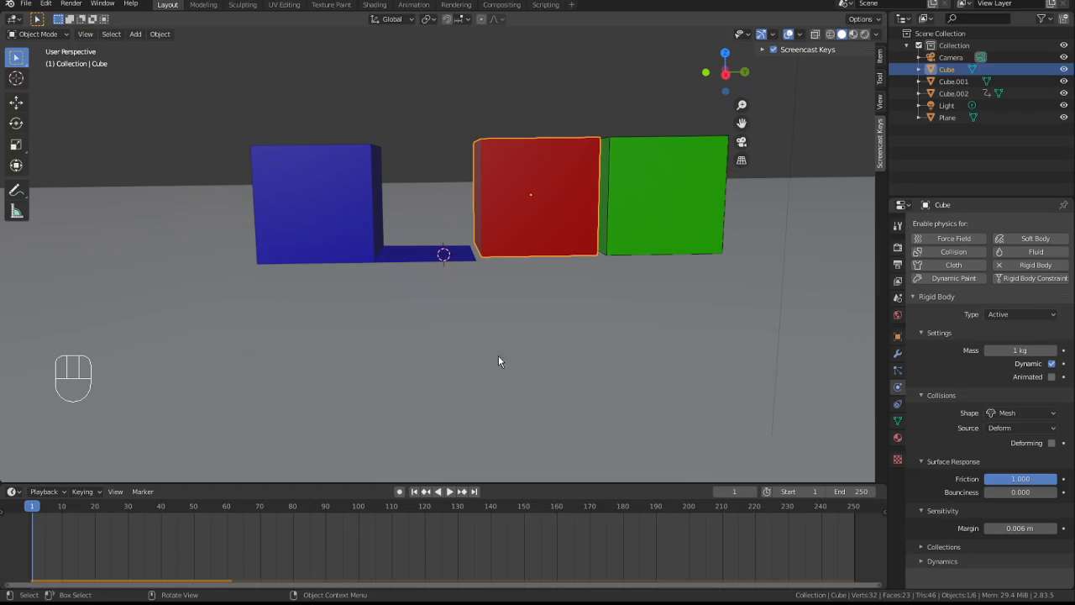
- Undo the recent mesh source, Dynamic, margin and friction changes on the blue and red cubes
{"action": "key", "text": "ctrl+z"}
{"action": "key", "text": "ctrl+z"}
{"action": "key", "text": "ctrl+z"}
{"action": "key", "text": "ctrl+z"}
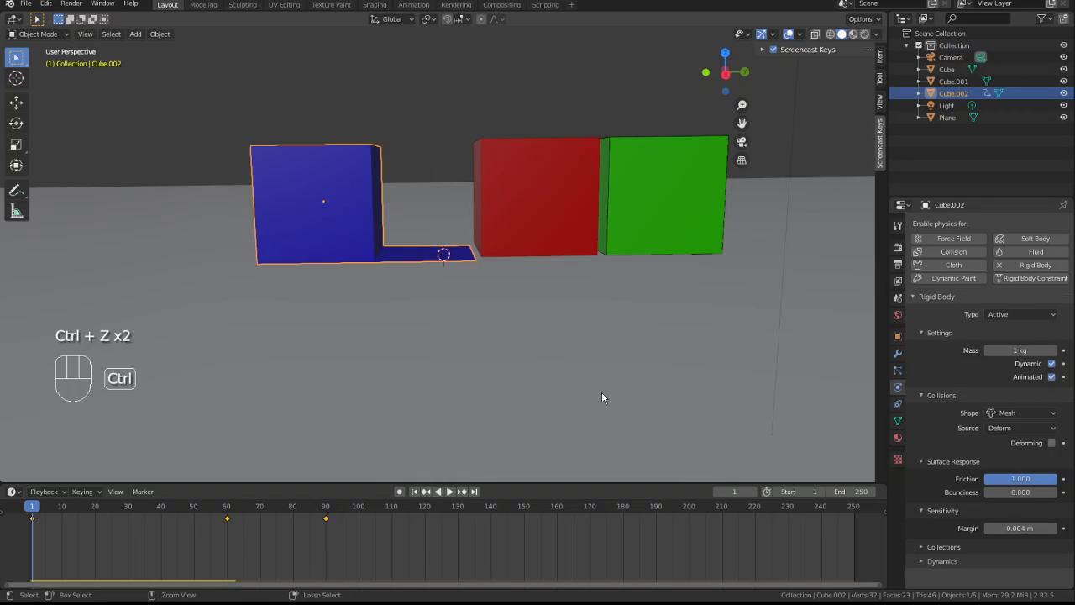
{"action": "key", "text": "ctrl+z"}
{"action": "key", "text": "ctrl+z"}
{"action": "key", "text": "ctrl+z"}
{"action": "key", "text": "ctrl+z"}
{"action": "key", "text": "ctrl+z"}
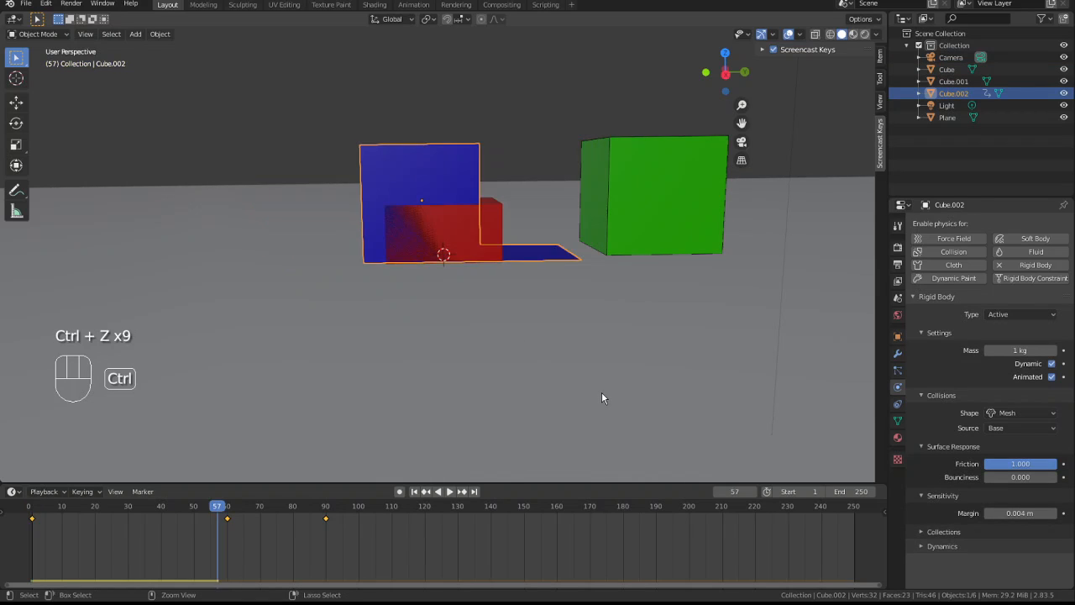
{"action": "key", "text": "ctrl+z"}
{"action": "key", "text": "ctrl+z"}
{"action": "key", "text": "ctrl+z"}
{"action": "key", "text": "ctrl+z"}
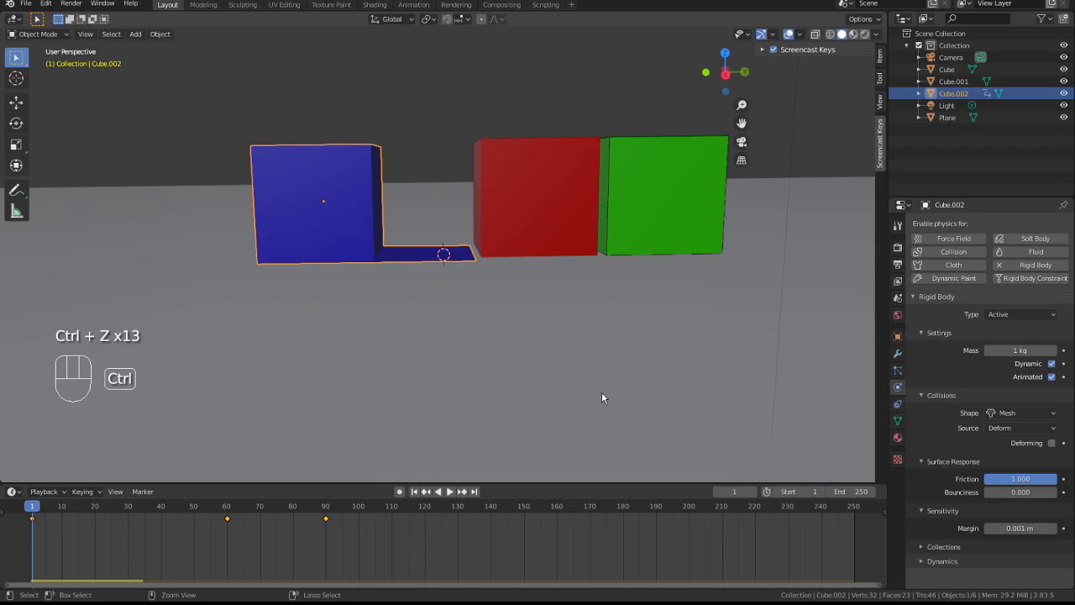
{"action": "key", "text": "ctrl+z"}
{"action": "key", "text": "ctrl+z"}
{"action": "key", "text": "ctrl+z"}
{"action": "key", "text": "ctrl+z"}
{"action": "key", "text": "ctrl+z"}
{"action": "key", "text": "ctrl+z"}
{"action": "key", "text": "ctrl+z"}
{"action": "key", "text": "ctrl+z"}
{"action": "key", "text": "ctrl+z"}
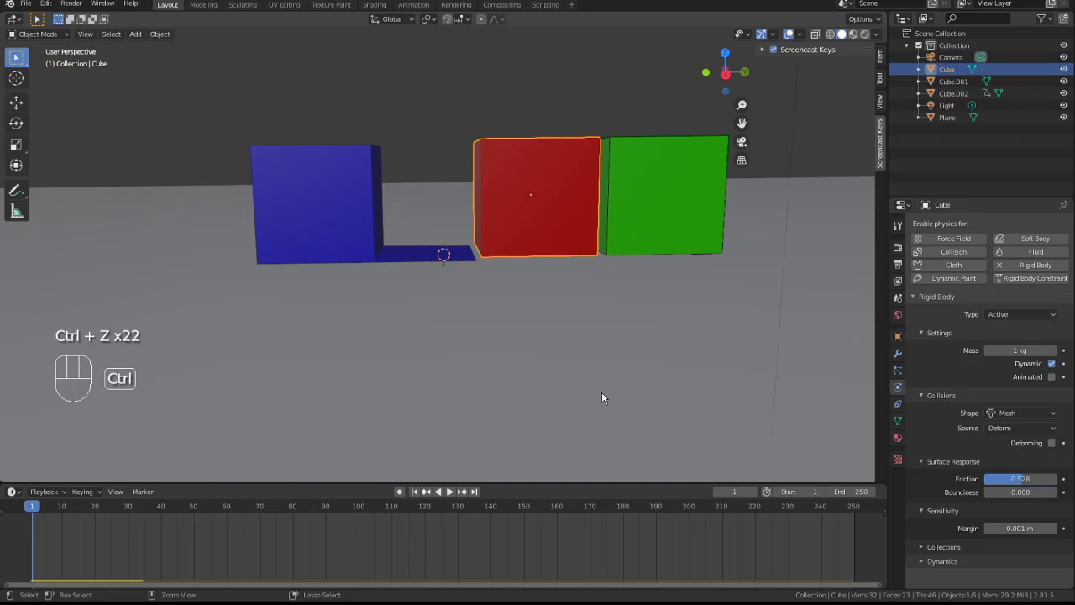
{"action": "key", "text": "ctrl+z"}
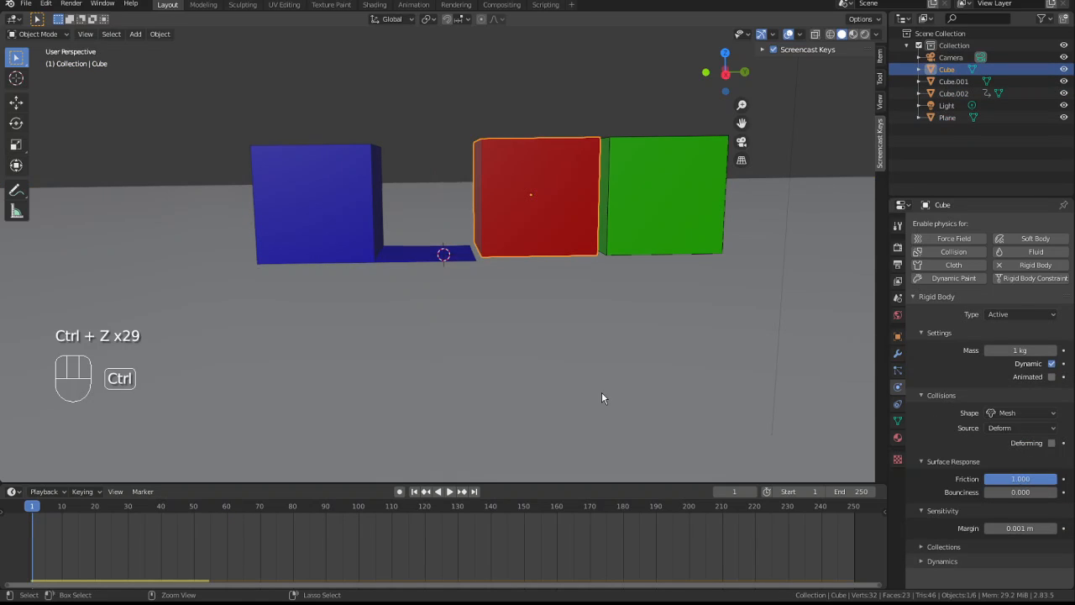
- Replay the simulation with the reverted settings to examine the red cube, and return to frame 1
{"action": "key", "text": "space"}
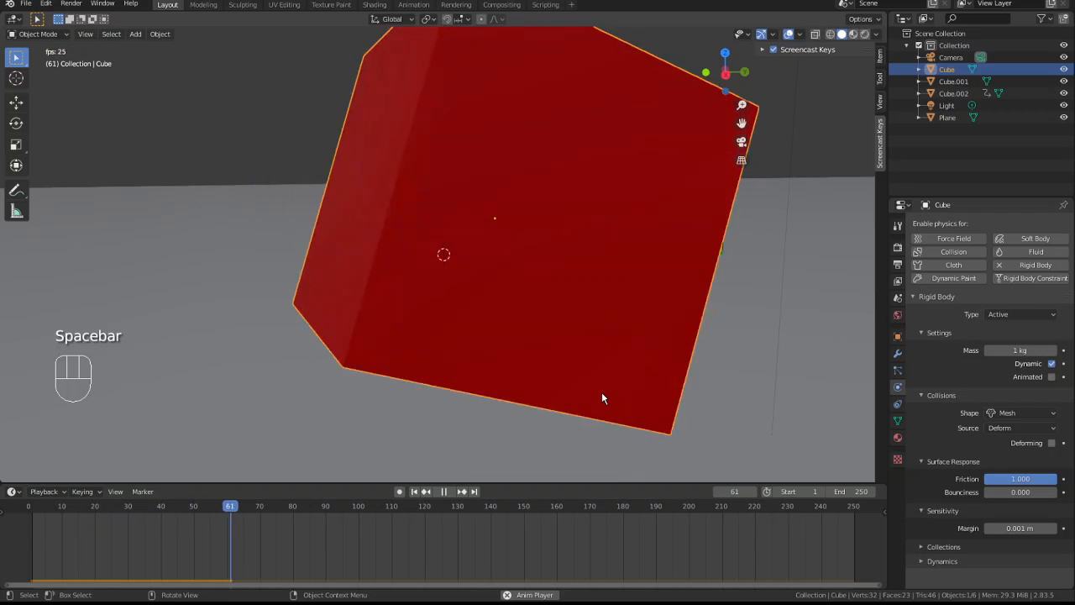
{"action": "key", "text": "space"}
{"action": "key", "text": "shift+Left"}
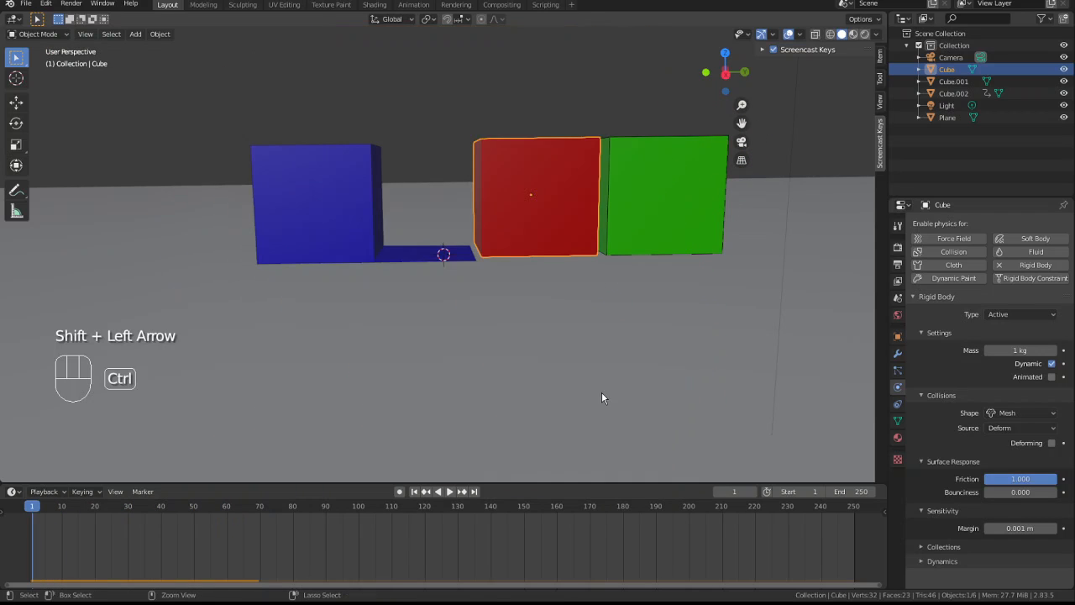
- Undo the earlier collision margin changes until the blue cube's margin is back at 0.04 m
{"action": "key", "text": "ctrl+z"}
{"action": "key", "text": "ctrl+z"}
{"action": "key", "text": "ctrl+z"}
{"action": "key", "text": "ctrl+z"}
{"action": "key", "text": "ctrl+z"}
{"action": "key", "text": "ctrl+z"}
{"action": "key", "text": "ctrl+z"}
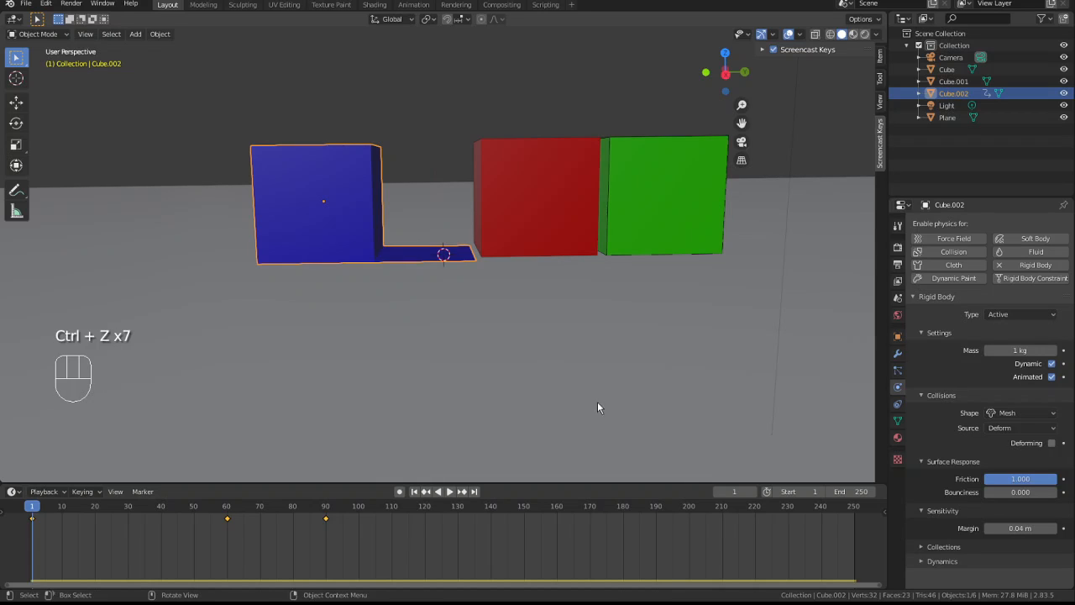
- Set the red cube's rigid body collision margin to 0.04 m
{"action": "left_click", "coordinate": [538, 215]}
{"action": "double_click", "coordinate": [1020, 528]}
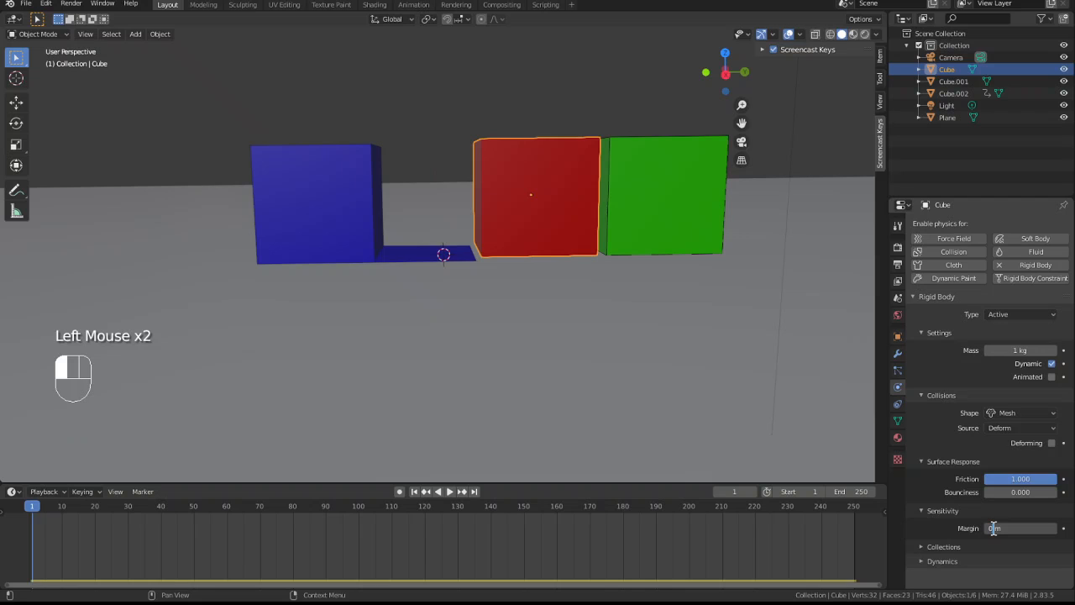
{"action": "key", "text": "Return"}
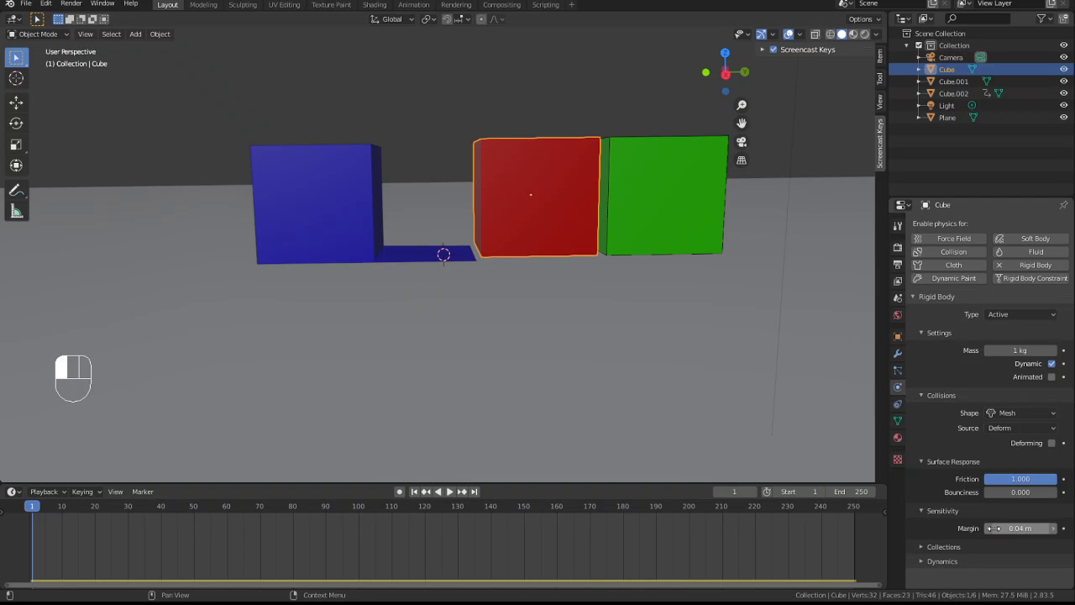
- Play the simulation to examine the blue cube lifting the red cube, and rewind to frame 1
{"action": "key", "text": "space"}
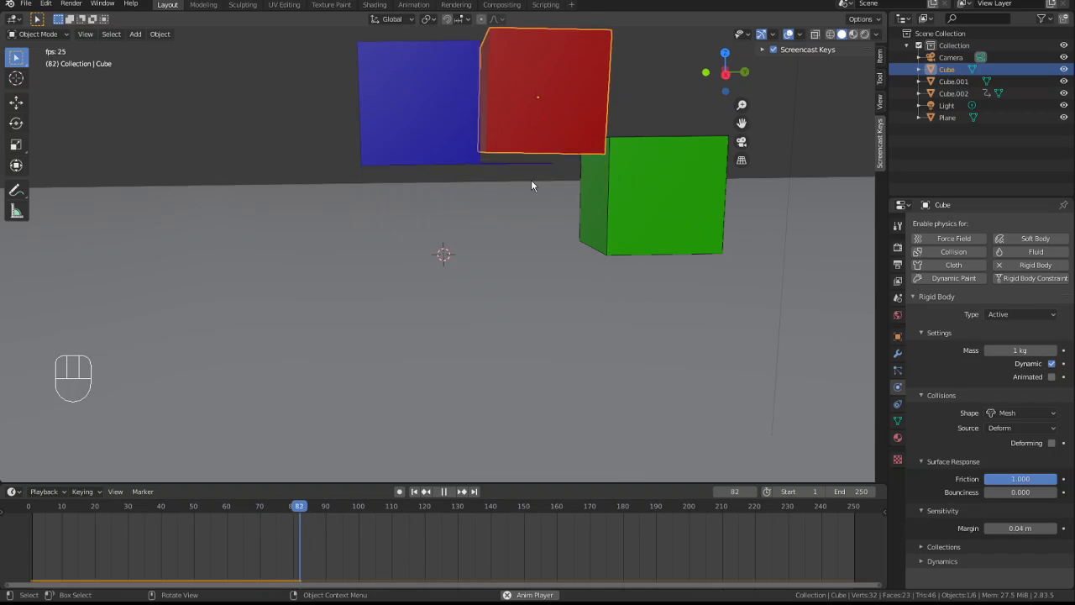
{"action": "middle_click_drag", "start_coordinate": [529, 162], "coordinate": [518, 166]}
{"action": "key", "text": "space"}
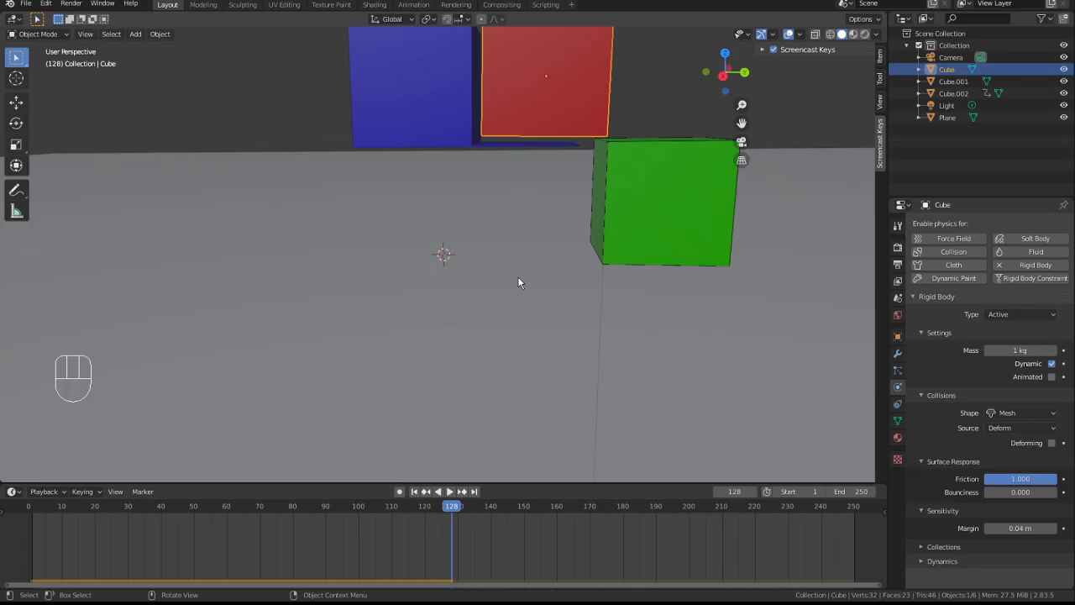
{"action": "key", "text": "space"}
{"action": "key", "text": "shift+Left"}
{"action": "key", "text": "space"}
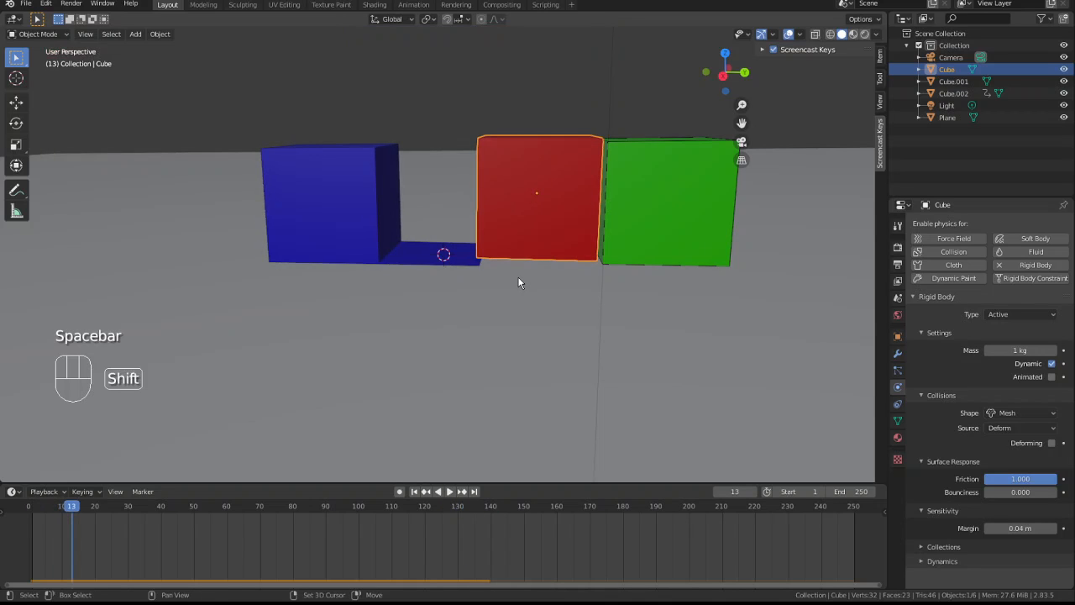
{"action": "key", "text": "shift+Left"}
- Set the red cube's rigid body mass to 5 kg
{"action": "mouse_move", "coordinate": [501, 267]}
{"action": "middle_mouse_down"}
{"action": "mouse_move", "coordinate": [514, 245]}
{"action": "mouse_move", "coordinate": [515, 258]}
{"action": "middle_mouse_up"}
{"action": "scroll", "coordinate": [492, 253], "scroll_direction": "up", "scroll_amount": 3}
{"action": "scroll", "coordinate": [492, 252], "scroll_direction": "up", "scroll_amount": 1}
{"action": "scroll", "coordinate": [491, 248], "scroll_direction": "down", "scroll_amount": 1}
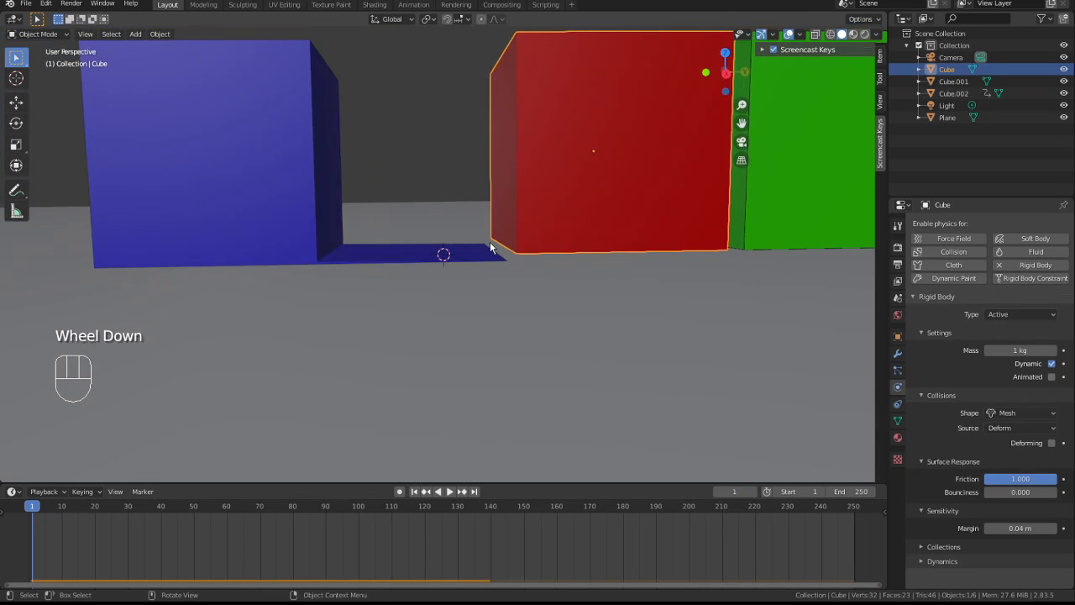
{"action": "left_click", "coordinate": [578, 192]}
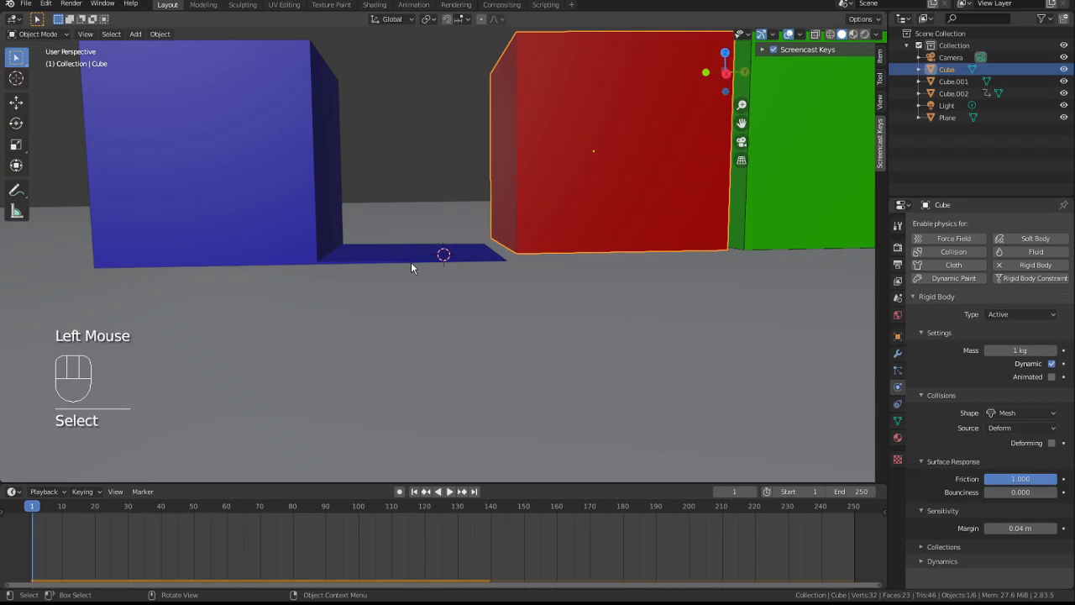
{"action": "double_click", "coordinate": [1012, 353]}
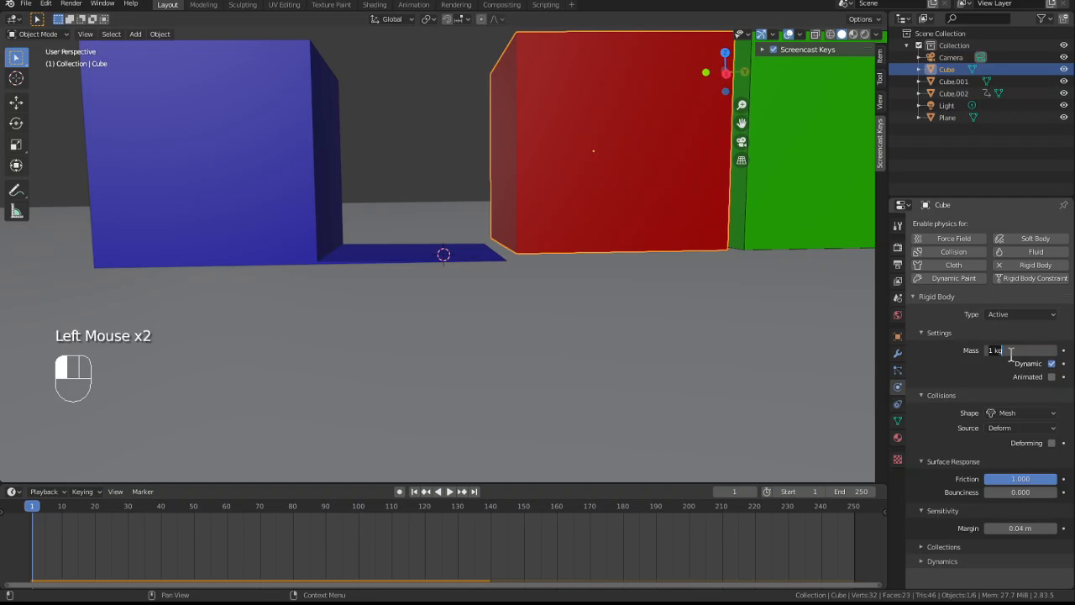
{"action": "type", "text": "5"}
{"action": "key", "text": "Return"}
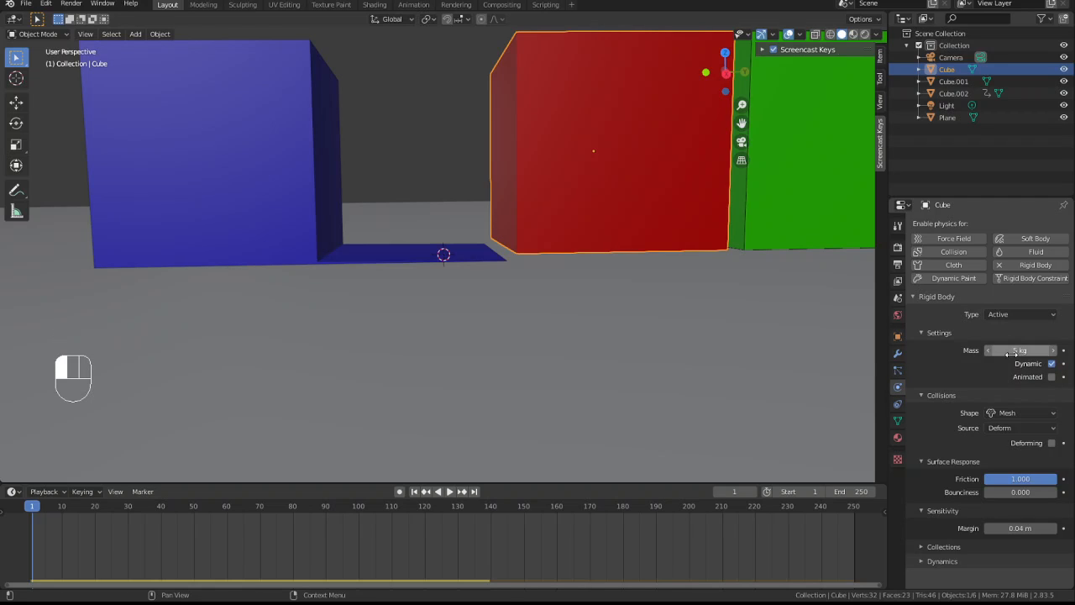
- Play the simulation to frame 183 to examine the lift with the heavier red cube, and rewind to frame 1
{"action": "key", "text": "space"}
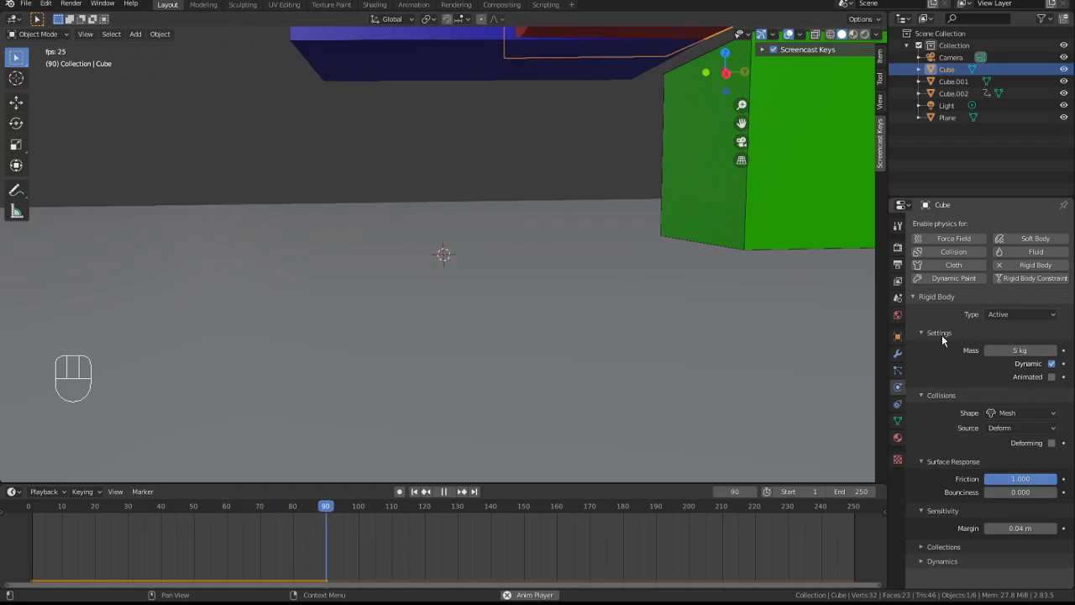
{"action": "middle_click", "coordinate": [648, 269]}
{"action": "mouse_move", "coordinate": [648, 269]}
{"action": "middle_mouse_down"}
{"action": "mouse_move", "coordinate": [605, 307]}
{"action": "mouse_move", "coordinate": [649, 246]}
{"action": "mouse_move", "coordinate": [657, 256]}
{"action": "middle_mouse_up"}
{"action": "scroll", "coordinate": [614, 291], "scroll_direction": "down", "scroll_amount": 3}
{"action": "key", "text": "space"}
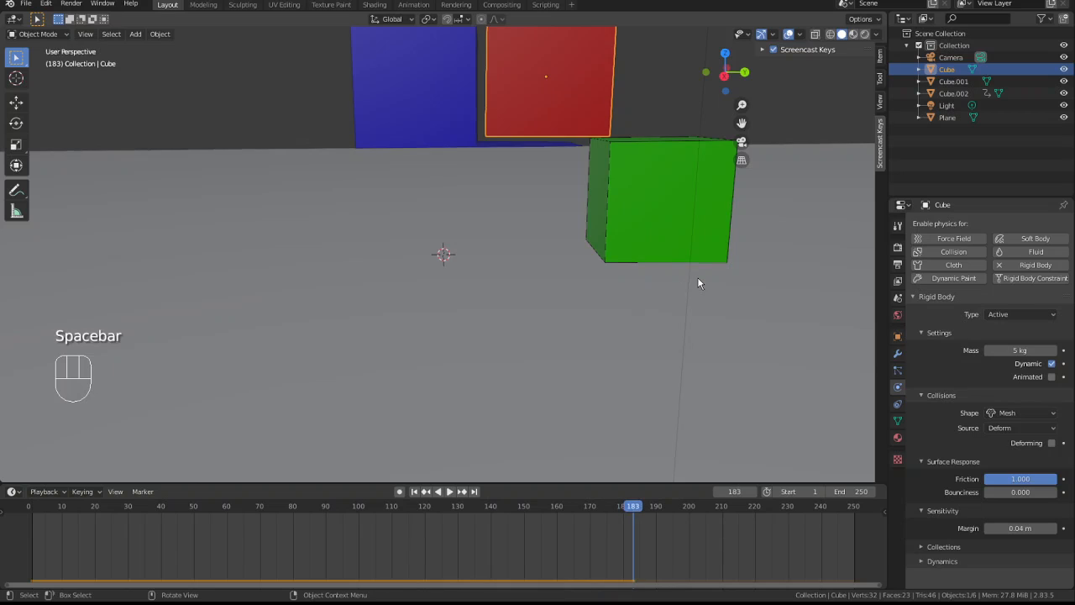
{"action": "key", "text": "shift+Left"}
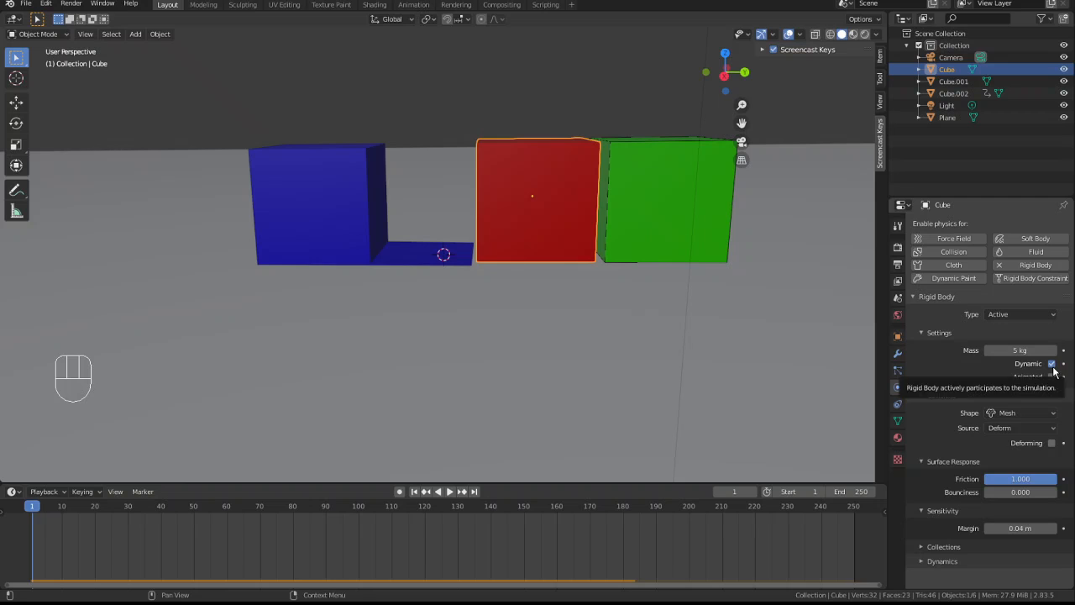
{"action": "key", "text": "shift+ctrl+z"}
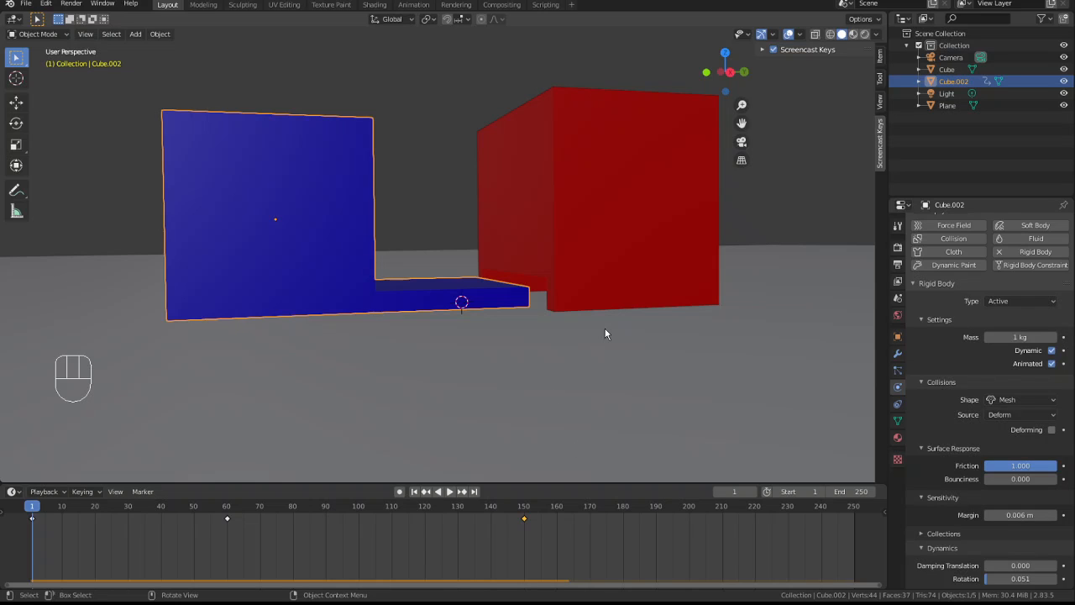
- Add the red cube to the blue cube's selection and switch the viewport to Material Preview shading
{"action": "middle_click_drag", "start_coordinate": [605, 334], "coordinate": [603, 326]}
{"action": "left_click", "coordinate": [614, 242], "text": "shift"}
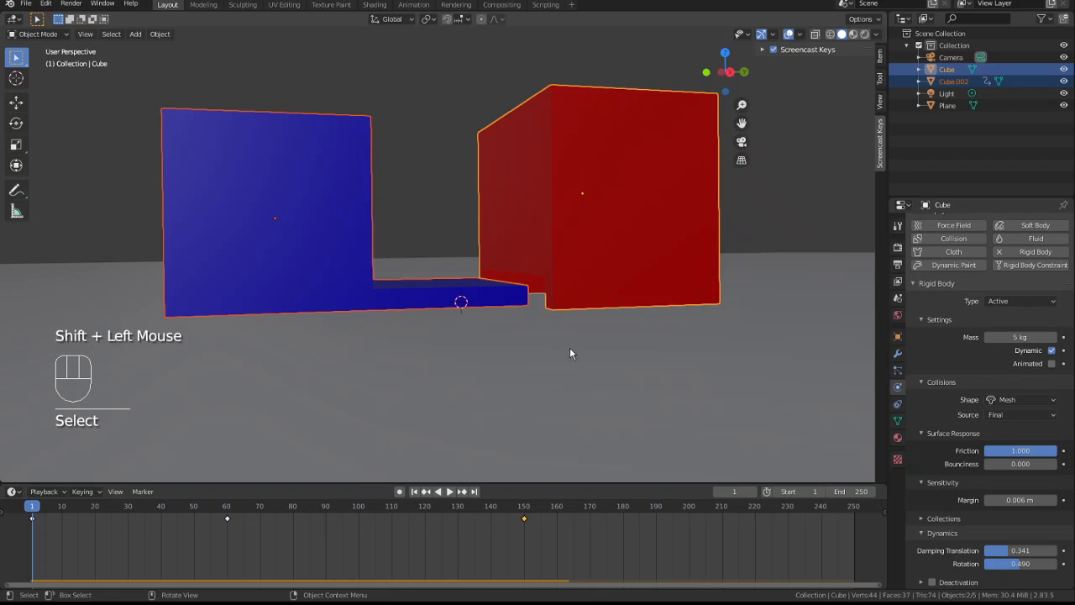
{"action": "scroll", "coordinate": [570, 353], "scroll_direction": "up", "scroll_amount": 2}
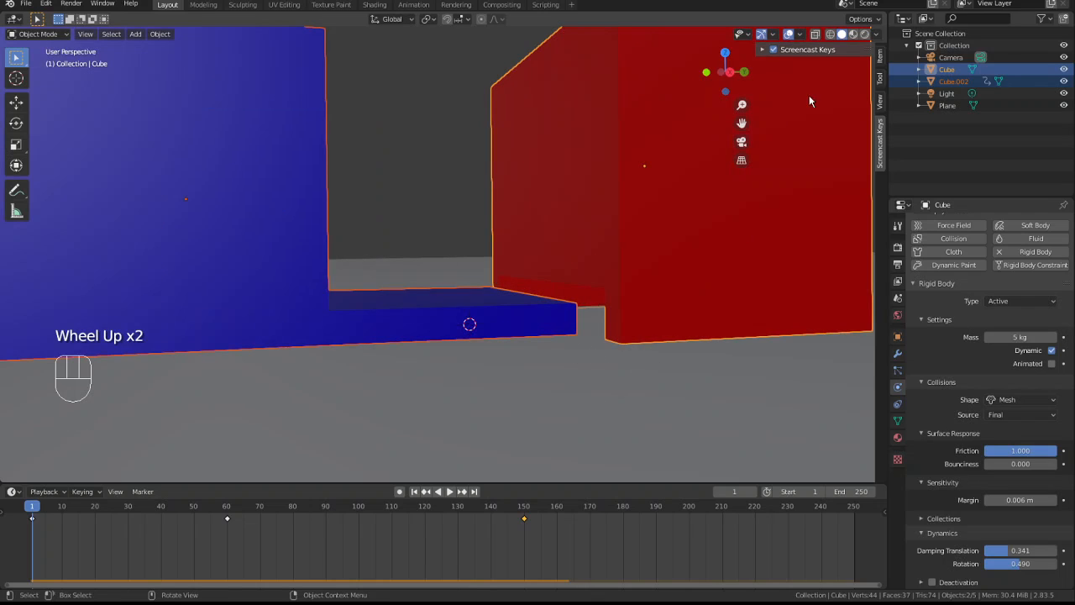
{"action": "left_click", "coordinate": [853, 34]}
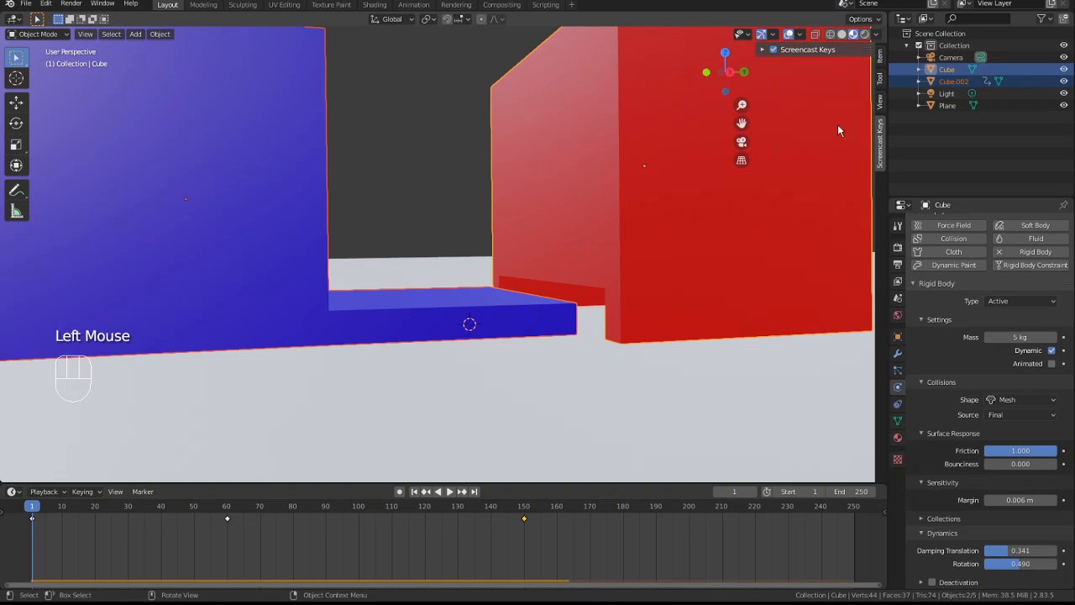
{"action": "left_click", "coordinate": [863, 34]}
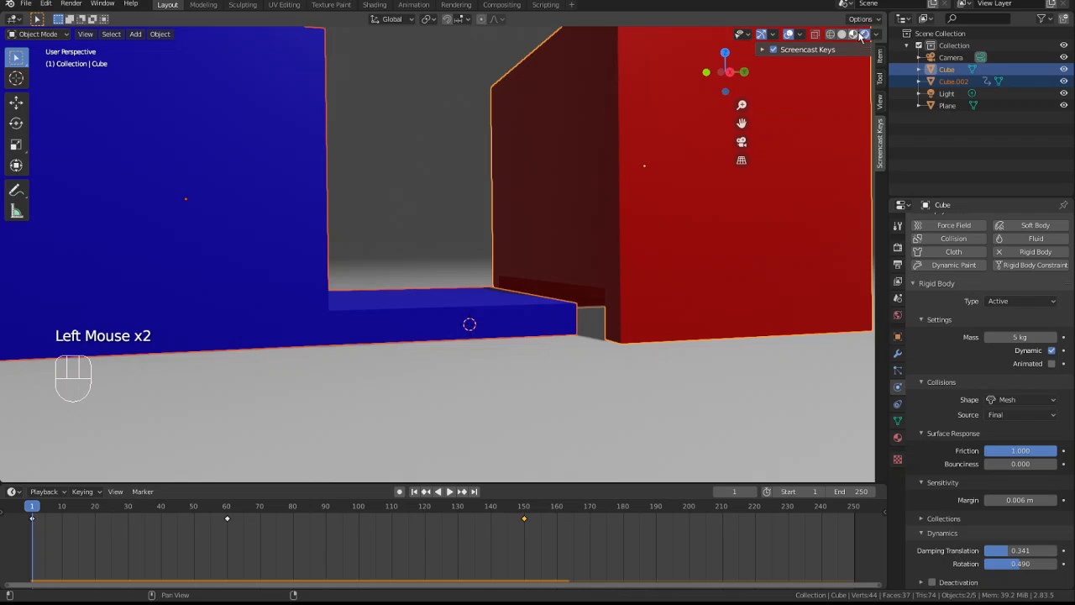
{"action": "left_click", "coordinate": [853, 34]}
- Play the simulation to examine the contact between the two cubes during the lift, and rewind to frame 1
{"action": "key", "text": "space"}
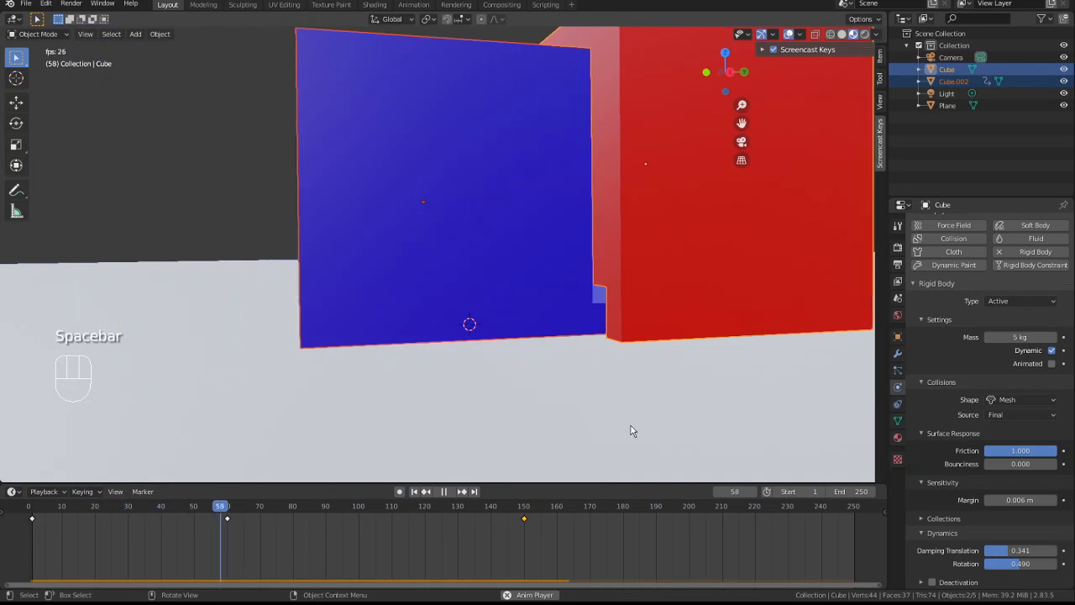
{"action": "scroll", "coordinate": [656, 392], "scroll_direction": "down", "scroll_amount": 2}
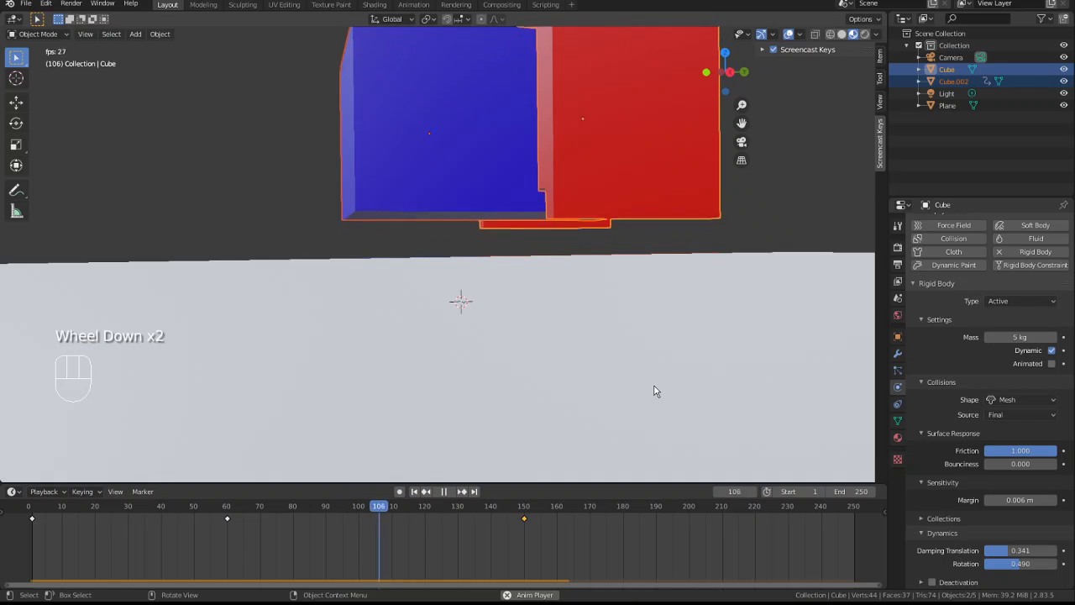
{"action": "scroll", "coordinate": [631, 303], "scroll_direction": "down", "scroll_amount": 2}
{"action": "mouse_move", "coordinate": [625, 283]}
{"action": "middle_mouse_down"}
{"action": "mouse_move", "coordinate": [543, 295]}
{"action": "mouse_move", "coordinate": [478, 283]}
{"action": "mouse_move", "coordinate": [606, 277]}
{"action": "middle_mouse_up"}
{"action": "key", "text": "space"}
{"action": "key", "text": "shift+Left"}
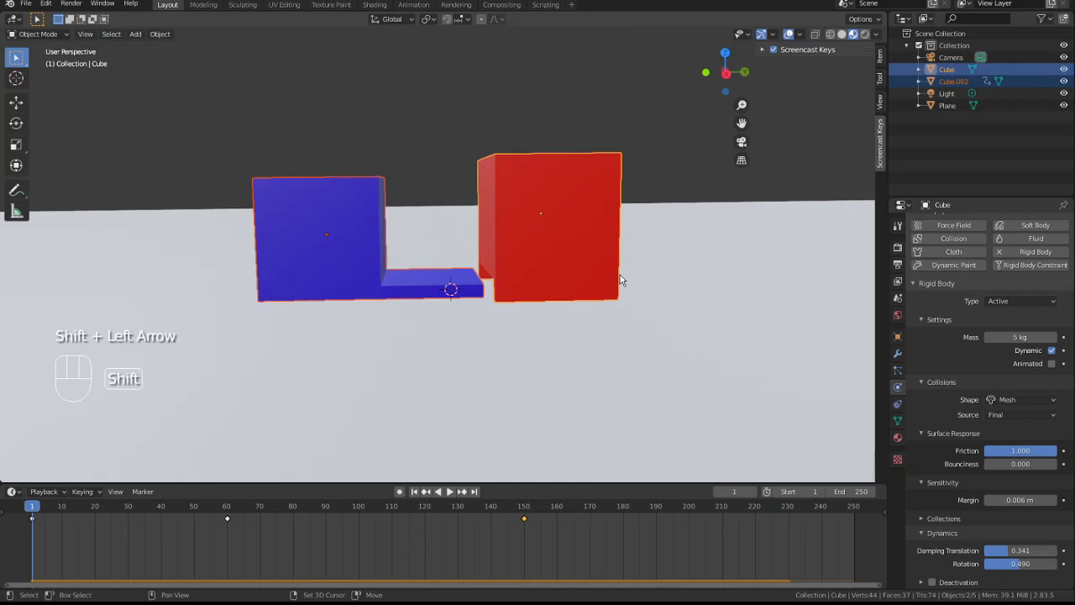
- Examine the mesh geometry of the red cube and the ledged blue cube in Edit Mode, ending in Object Mode
{"action": "left_click", "coordinate": [616, 132]}
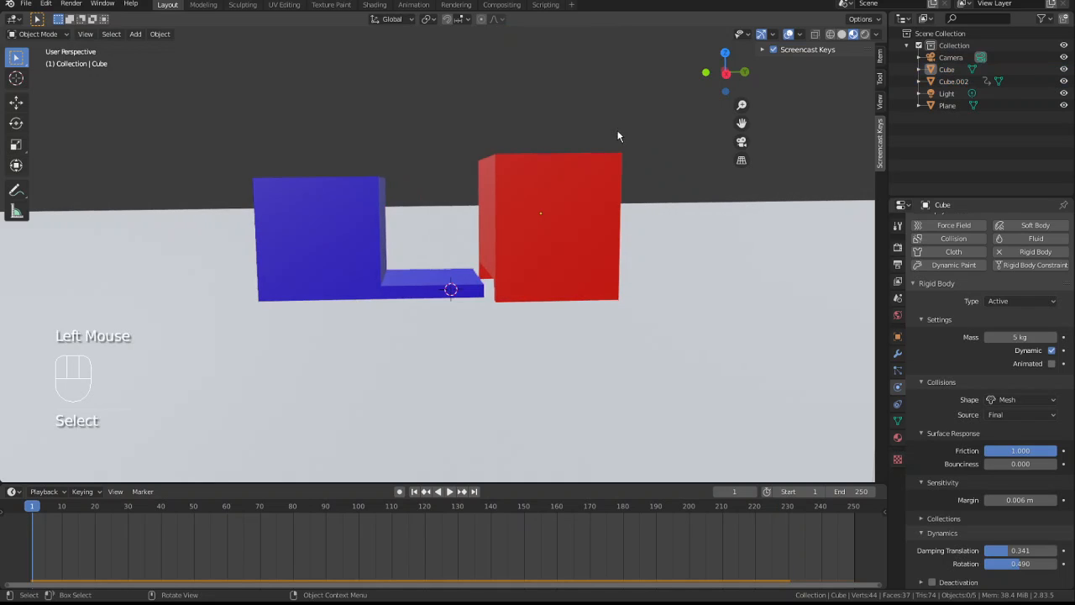
{"action": "left_click", "coordinate": [534, 242]}
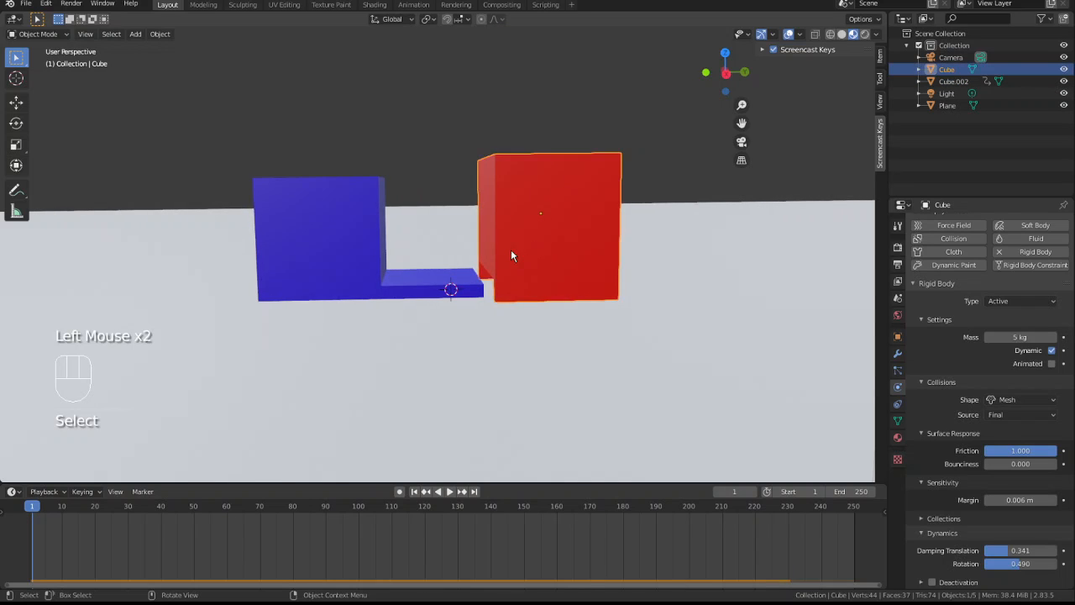
{"action": "middle_click_drag", "start_coordinate": [511, 249], "coordinate": [545, 246]}
{"action": "key", "text": "Tab"}
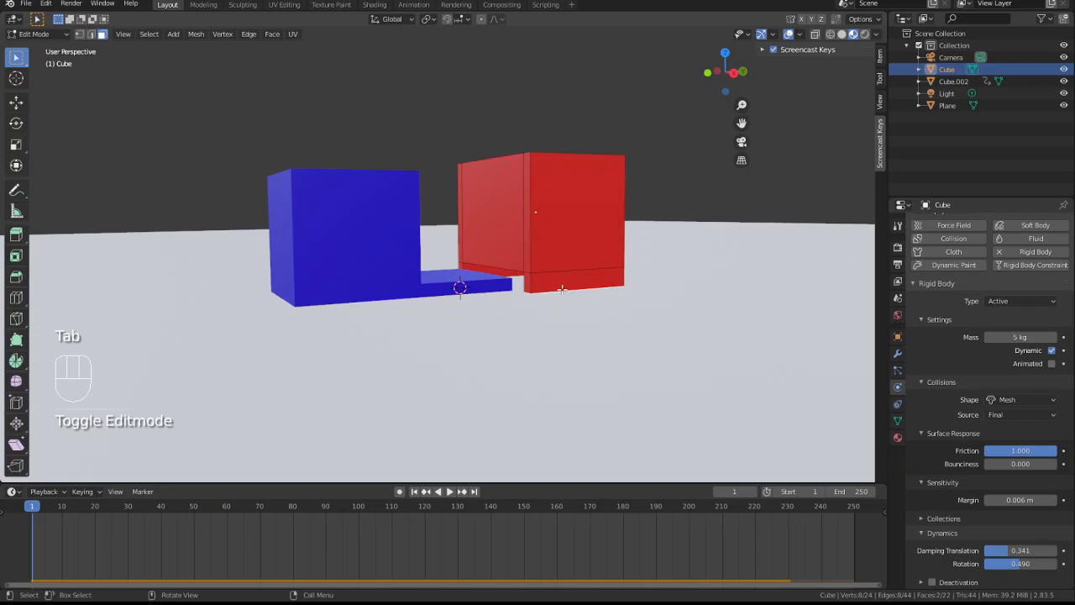
{"action": "left_click", "coordinate": [374, 243]}
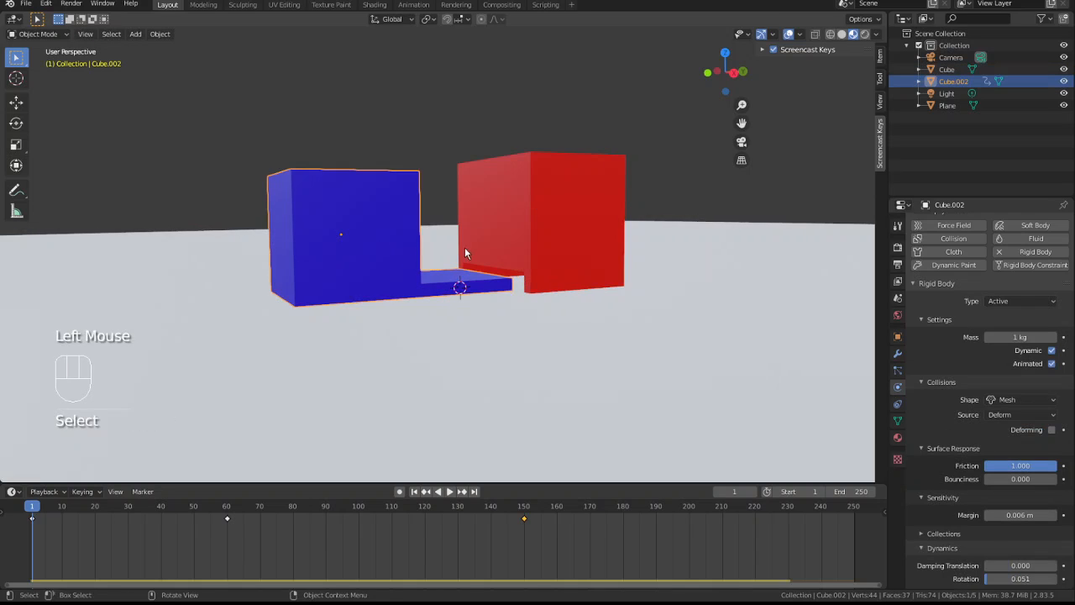
{"action": "middle_click_drag", "start_coordinate": [464, 250], "coordinate": [445, 250]}
{"action": "key", "text": "Tab"}
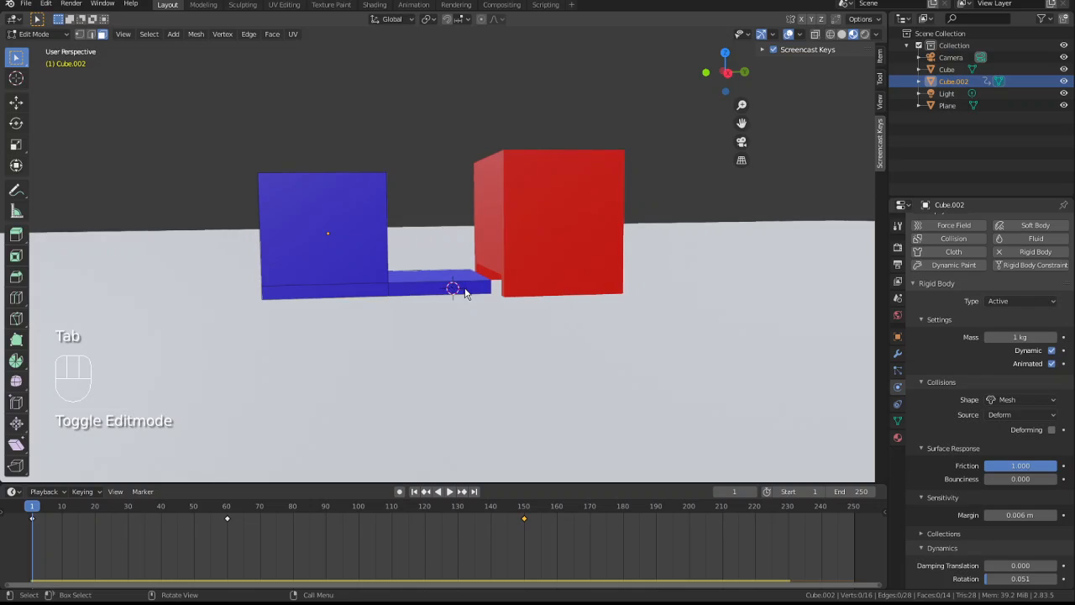
{"action": "key", "text": "Tab"}
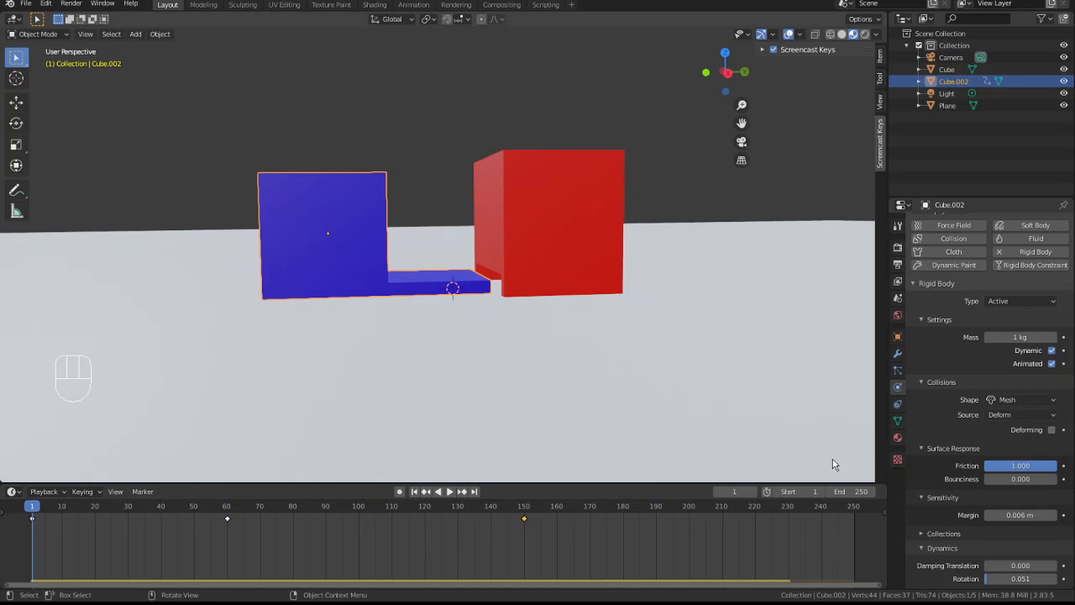
- Set the red cube's collision margin to 0.004 m, play the simulation to frame 162, and rewind to frame 1
{"action": "left_click", "coordinate": [555, 224]}
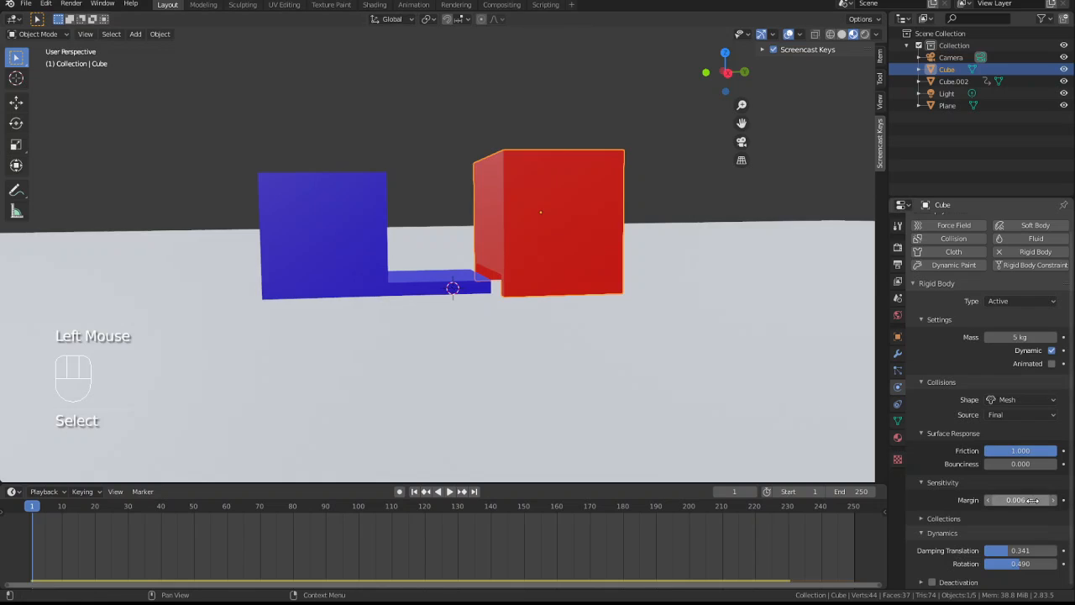
{"action": "left_click", "coordinate": [990, 501]}
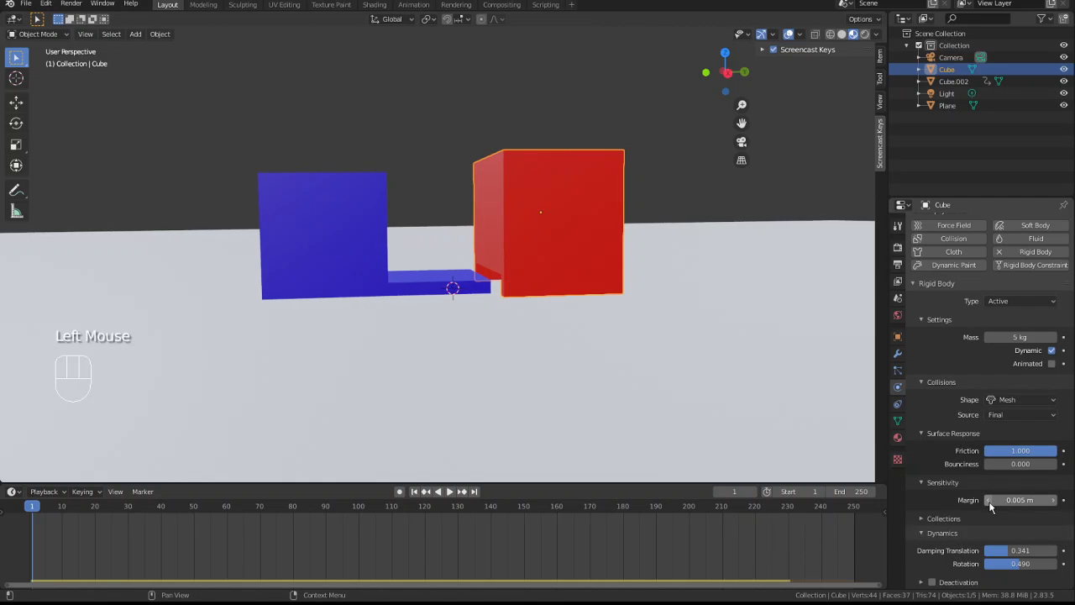
{"action": "left_click", "coordinate": [990, 501]}
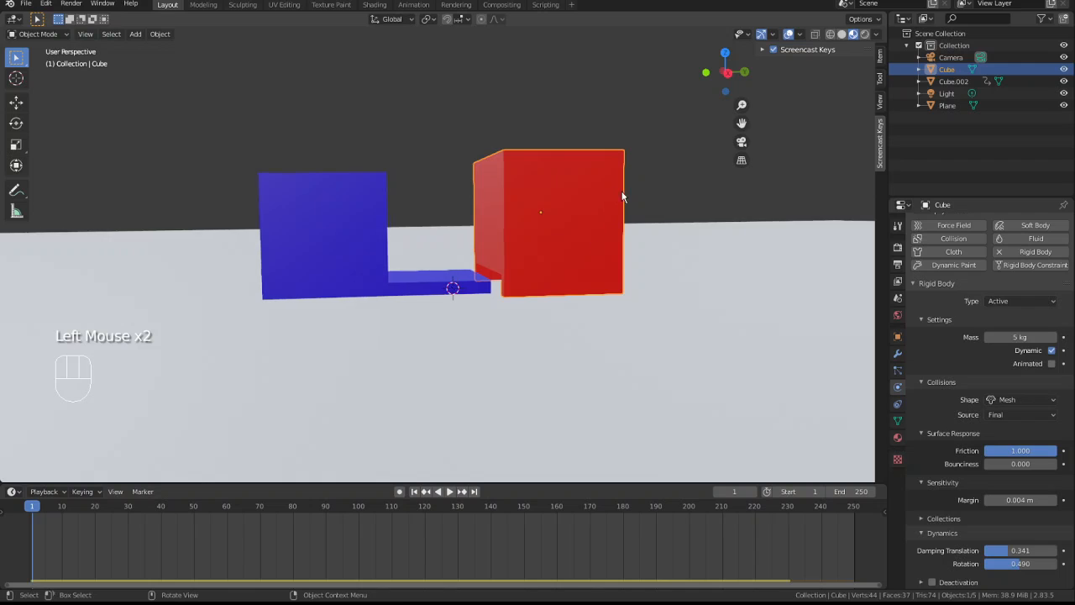
{"action": "key", "text": "space"}
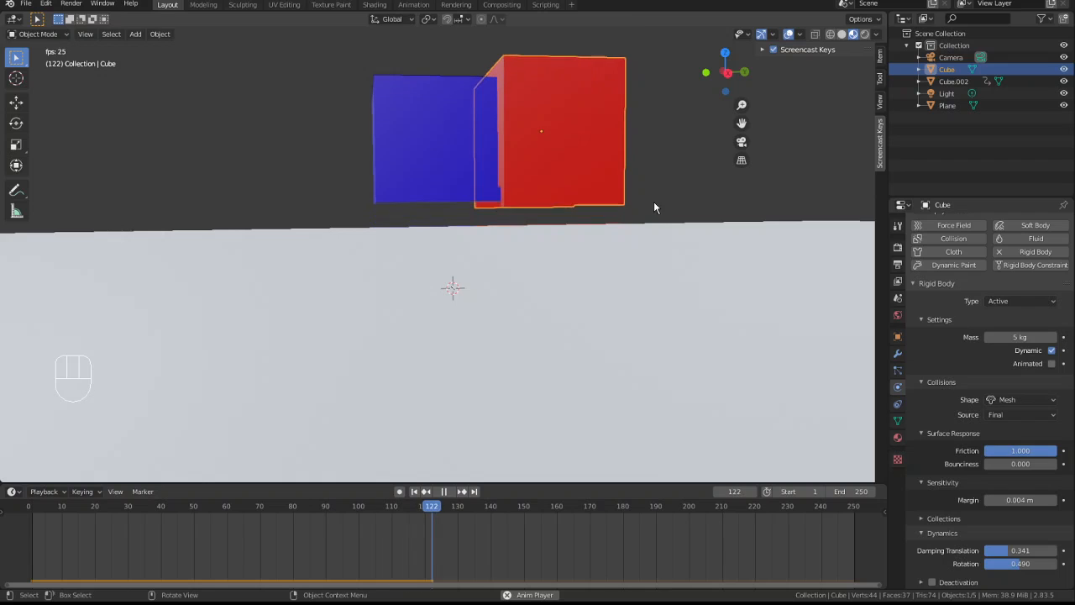
{"action": "key", "text": "space"}
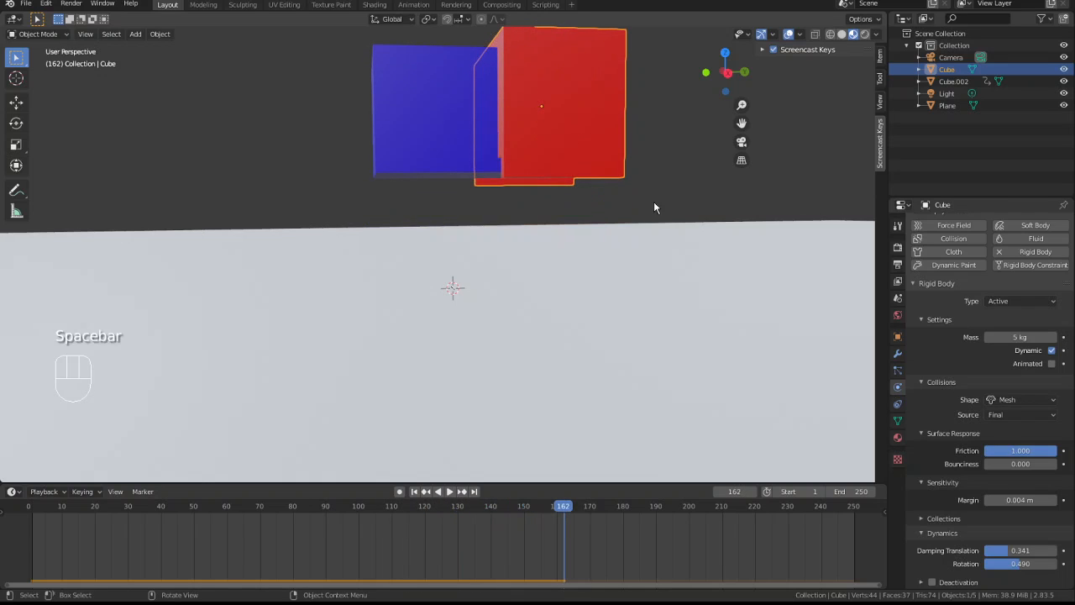
{"action": "key", "text": "shift+Left"}
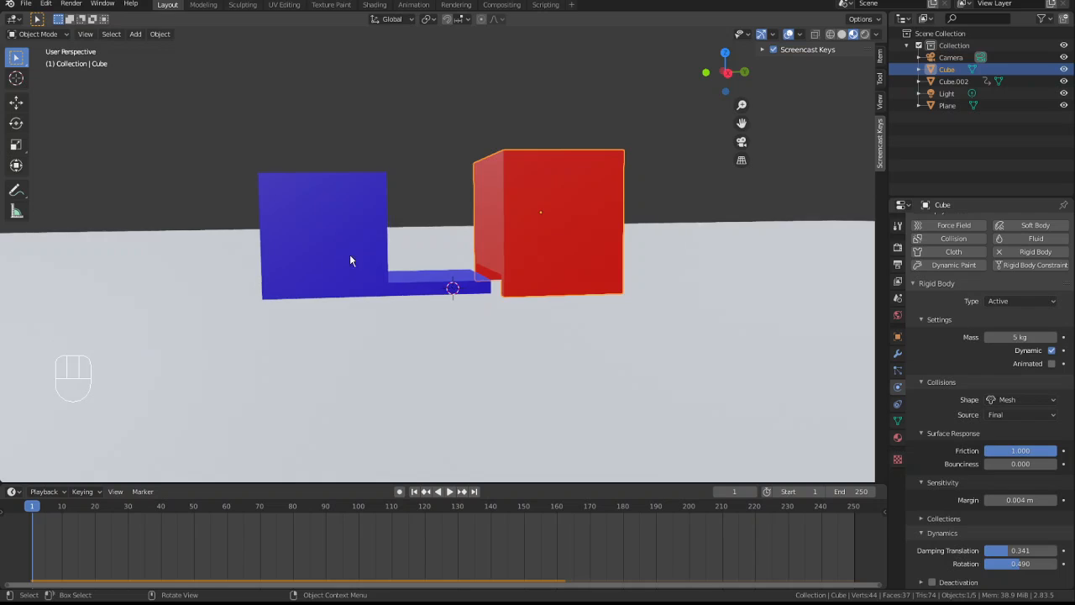
- Set the red cube's collision margin to 0.001 m, test the lift by playing the simulation, and rewind to frame 1
{"action": "left_click", "coordinate": [987, 501]}
{"action": "key", "text": "space"}
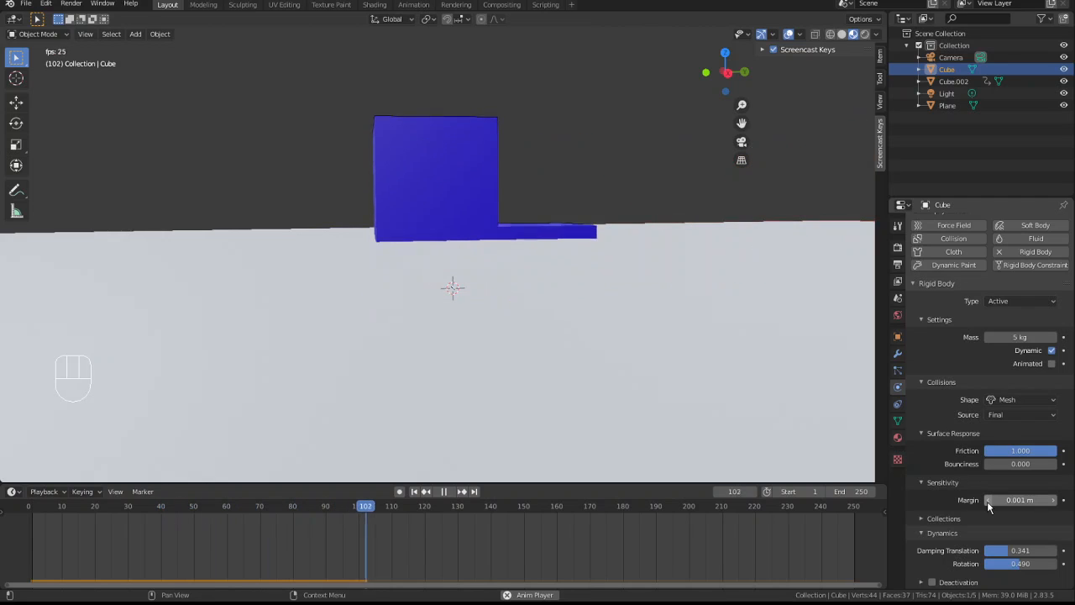
{"action": "key", "text": "space"}
{"action": "key", "text": "shift+Left"}
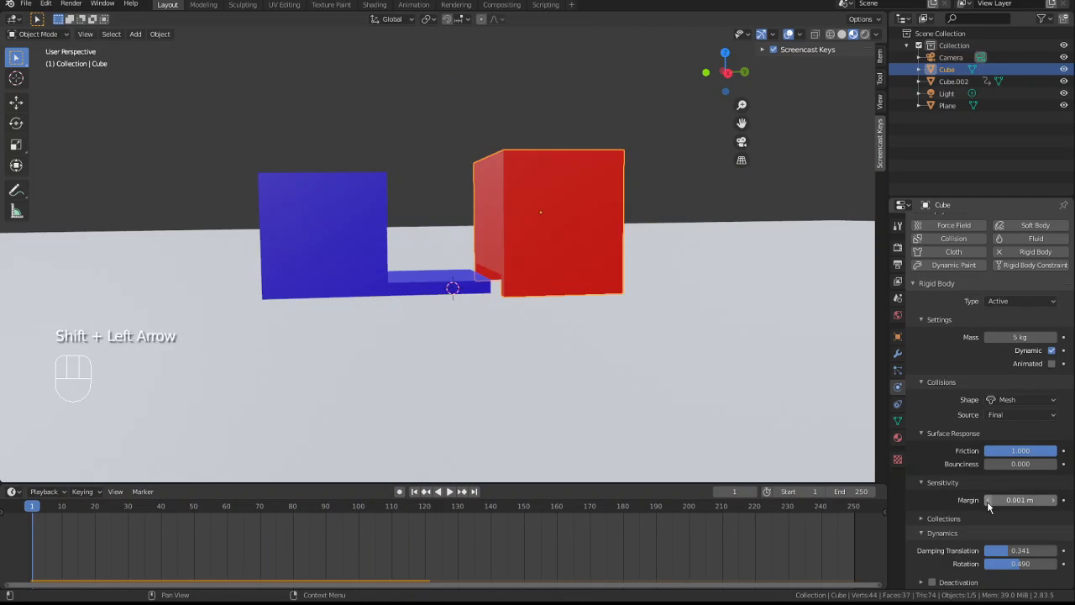
- Set the red cube's collision margin to 0.002 m, test the lift by playing the simulation, and rewind to frame 1
{"action": "left_click", "coordinate": [1055, 501]}
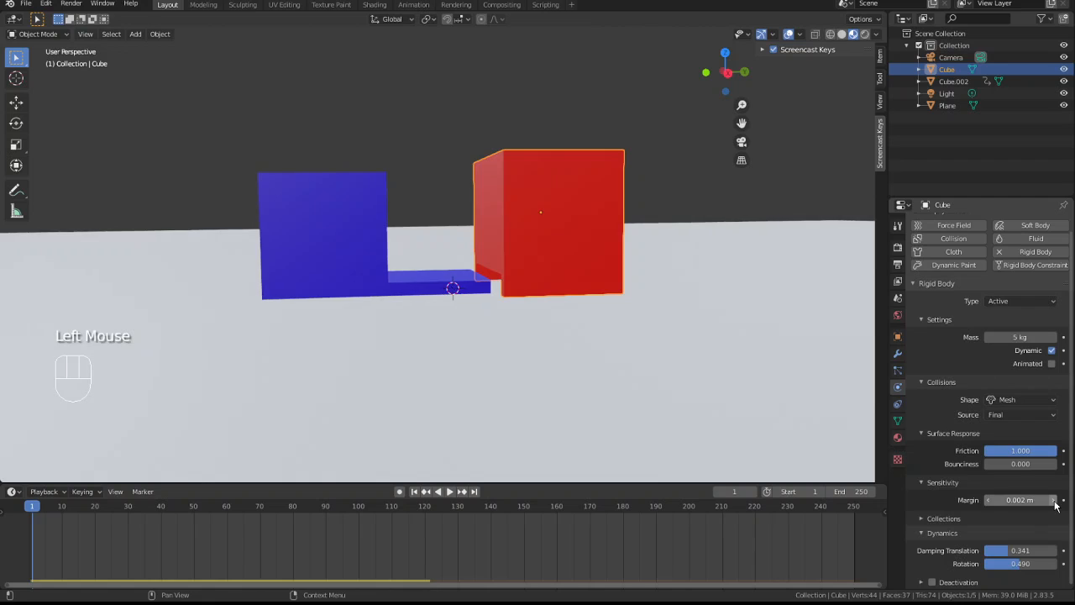
{"action": "key", "text": "space"}
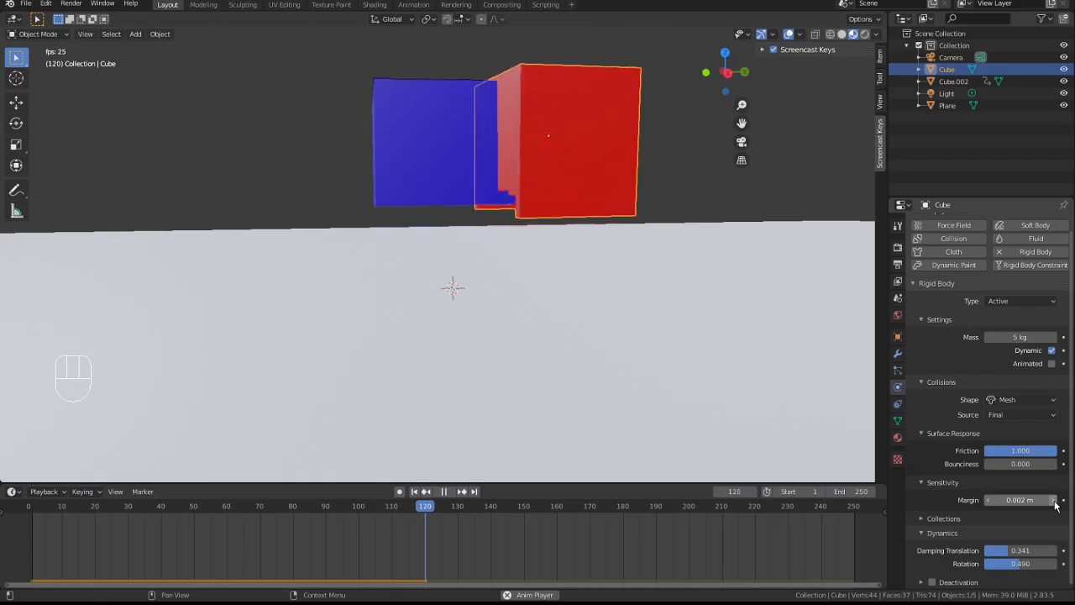
{"action": "key", "text": "space"}
{"action": "key", "text": "shift+Left"}
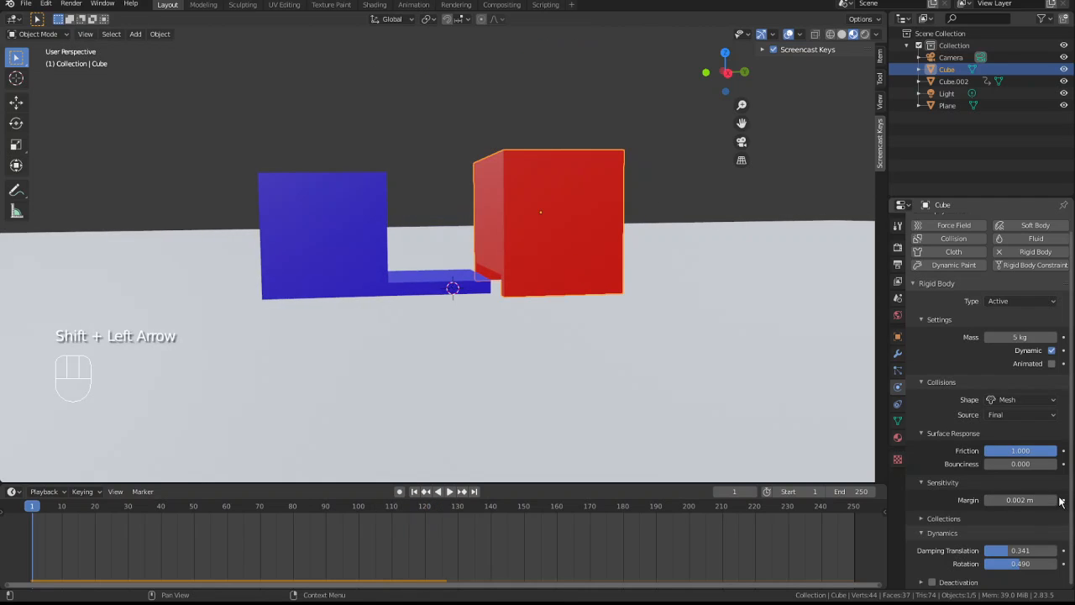
- Set the red cube's collision margin to 0.003 m, test the lift by playing the simulation, and rewind to frame 1
{"action": "left_click", "coordinate": [1055, 500]}
{"action": "key", "text": "space"}
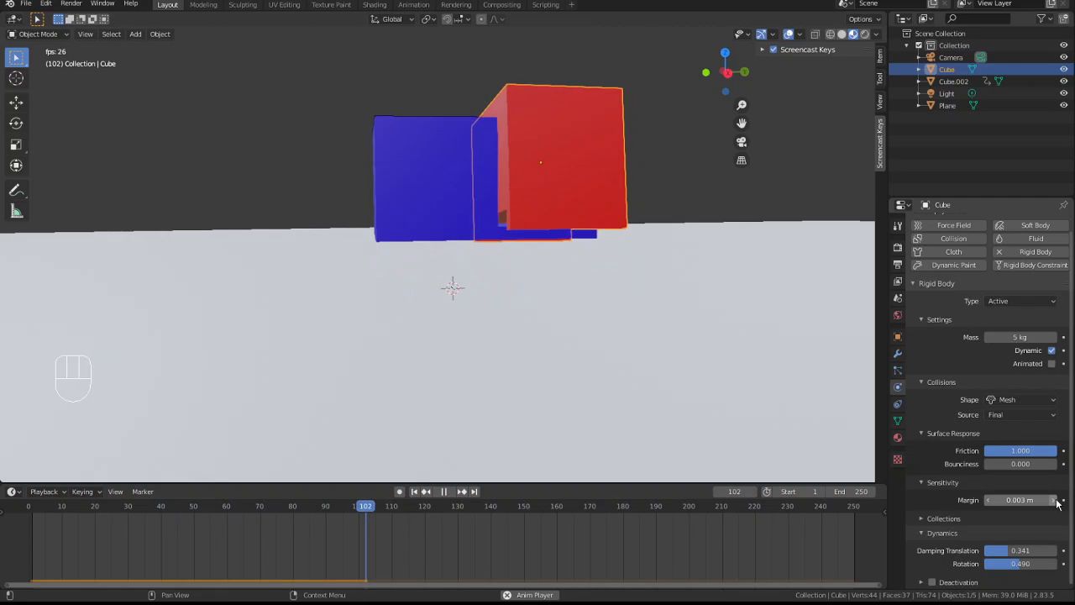
{"action": "key", "text": "space"}
{"action": "key", "text": "shift+Left"}
- Return the red cube's collision margin to 0.004 m, replay the simulation to check the lift, and rewind to frame 1
{"action": "left_click", "coordinate": [1056, 499]}
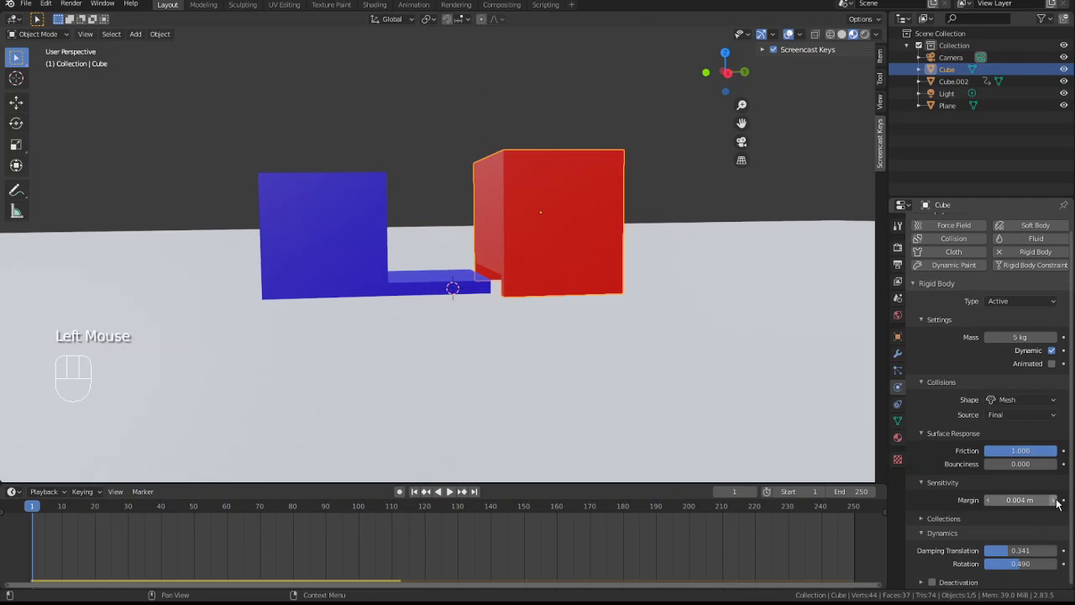
{"action": "key", "text": "space"}
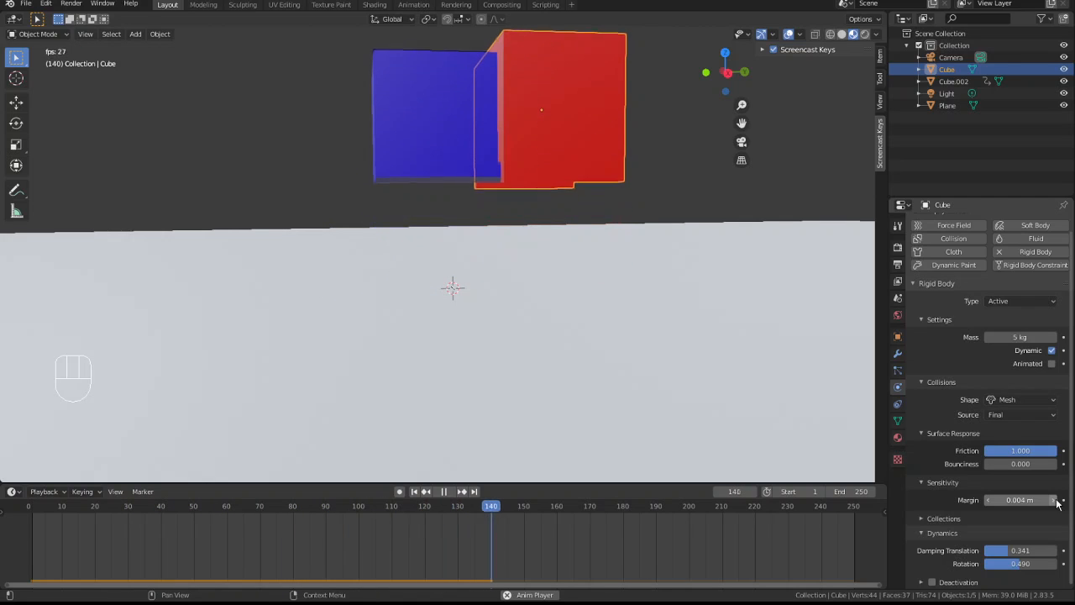
{"action": "key", "text": "space"}
{"action": "key", "text": "shift+Left"}
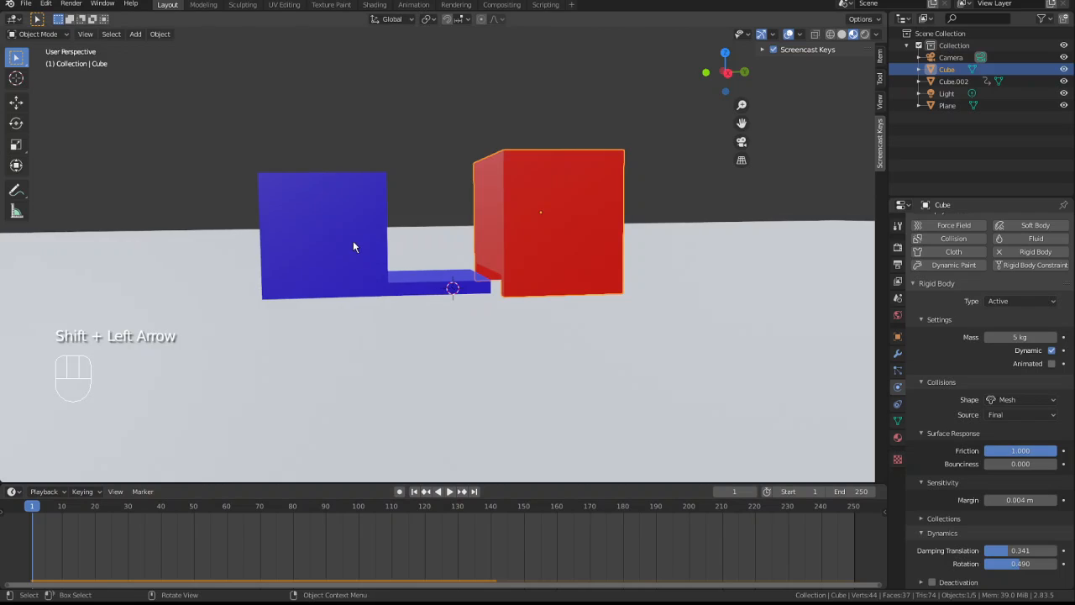
- Move the blue cube's middle keyframe to frame 30 and play the simulation to frame 96 to test the faster approach
{"action": "left_click", "coordinate": [353, 242]}
{"action": "left_click", "coordinate": [534, 218]}
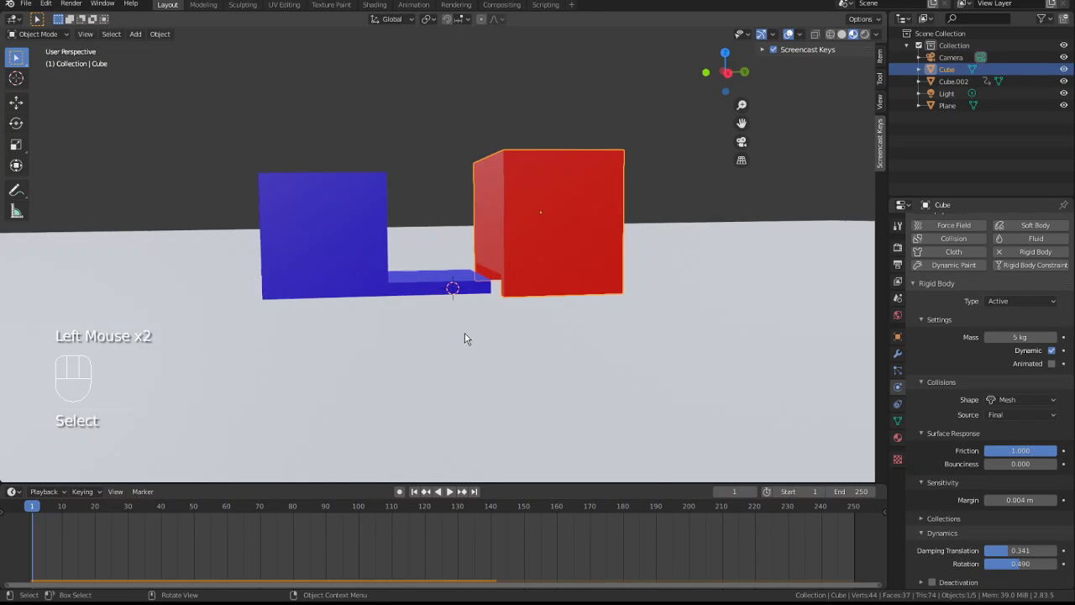
{"action": "left_click", "coordinate": [351, 238]}
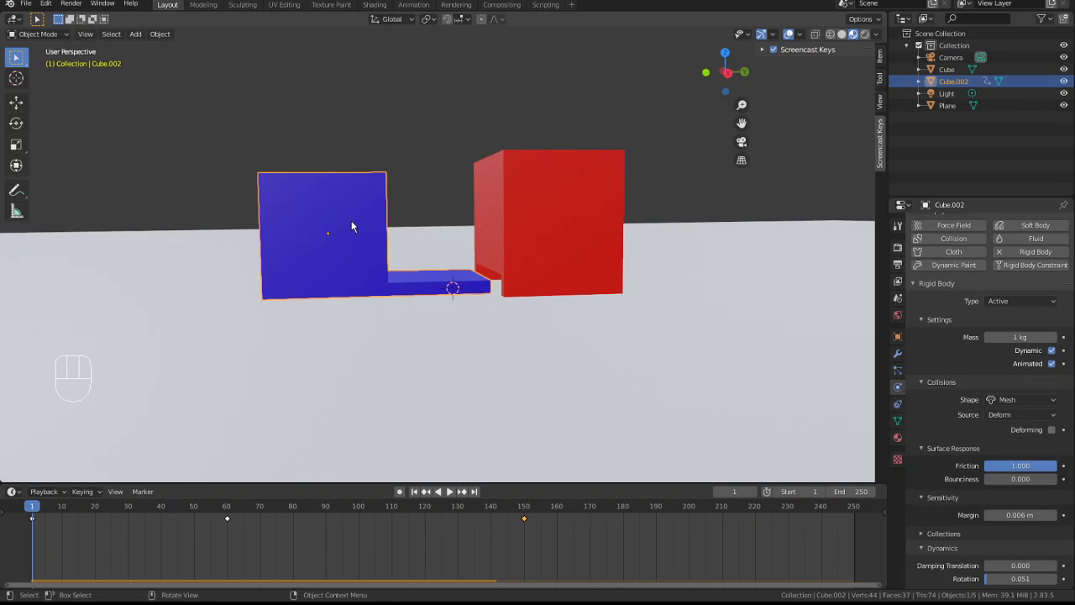
{"action": "left_click", "coordinate": [226, 519]}
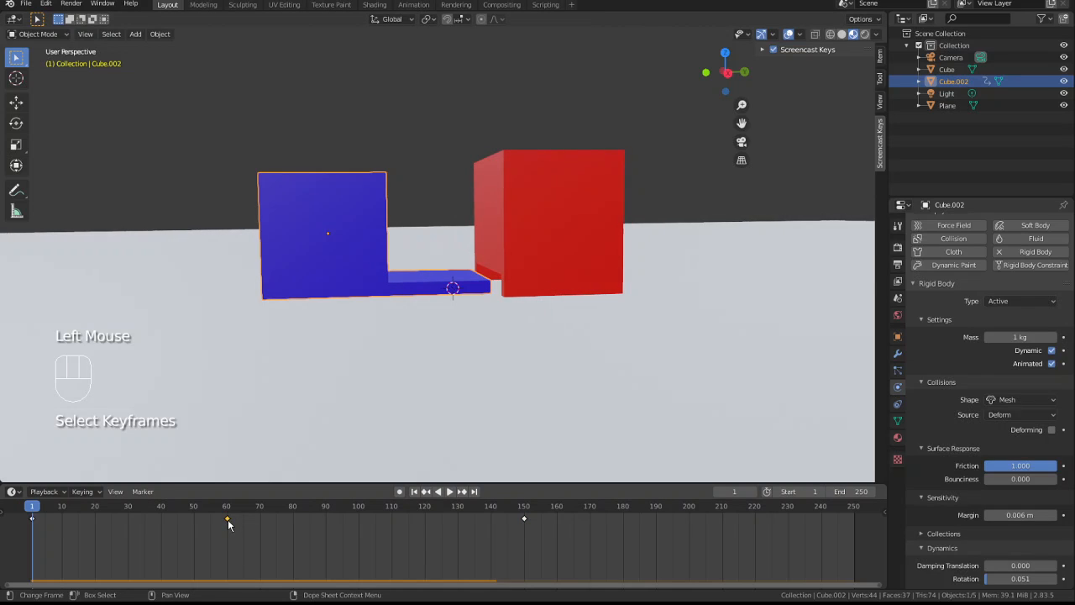
{"action": "key", "text": "g"}
{"action": "key", "text": "g"}
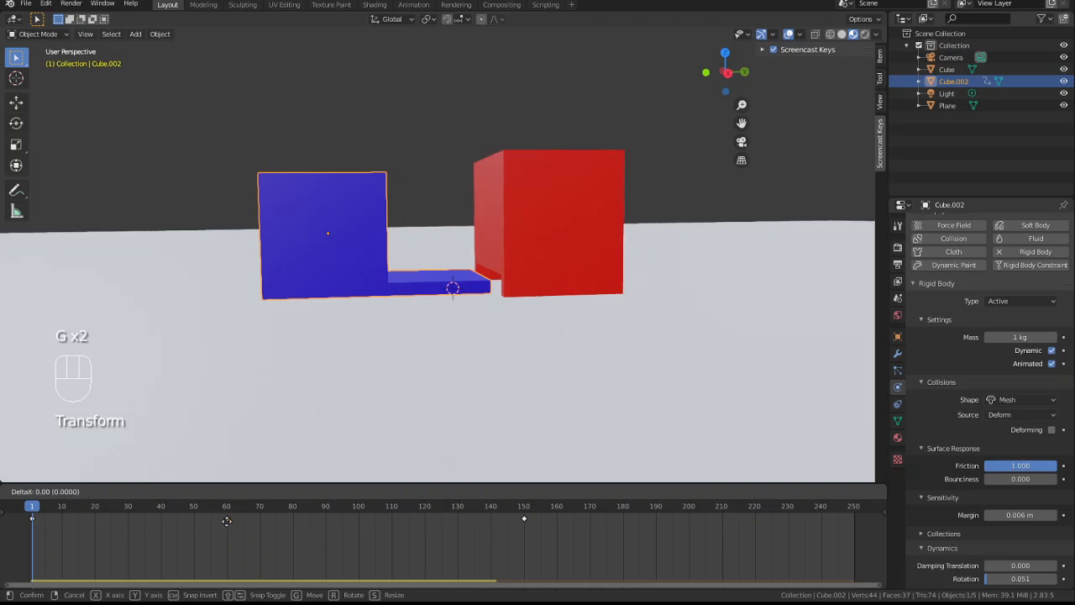
{"action": "left_click", "coordinate": [128, 518]}
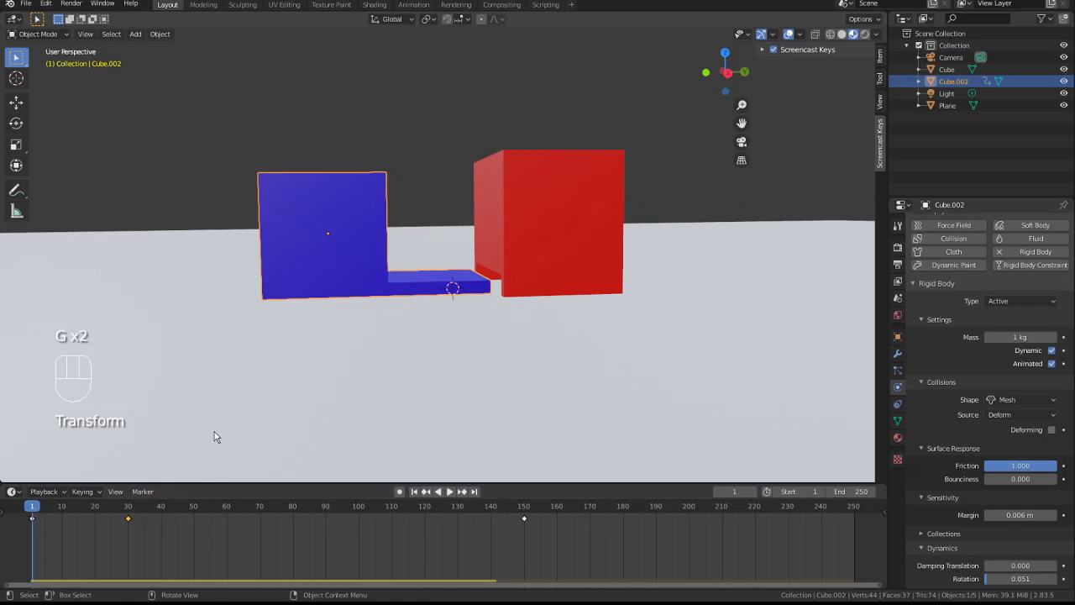
{"action": "key", "text": "space"}
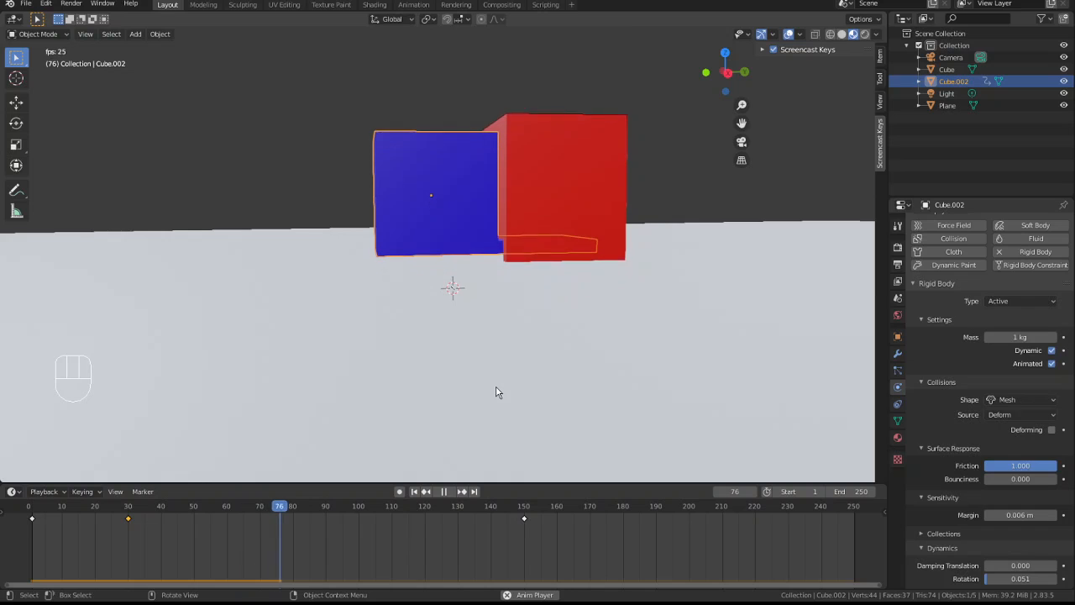
{"action": "key", "text": "space"}
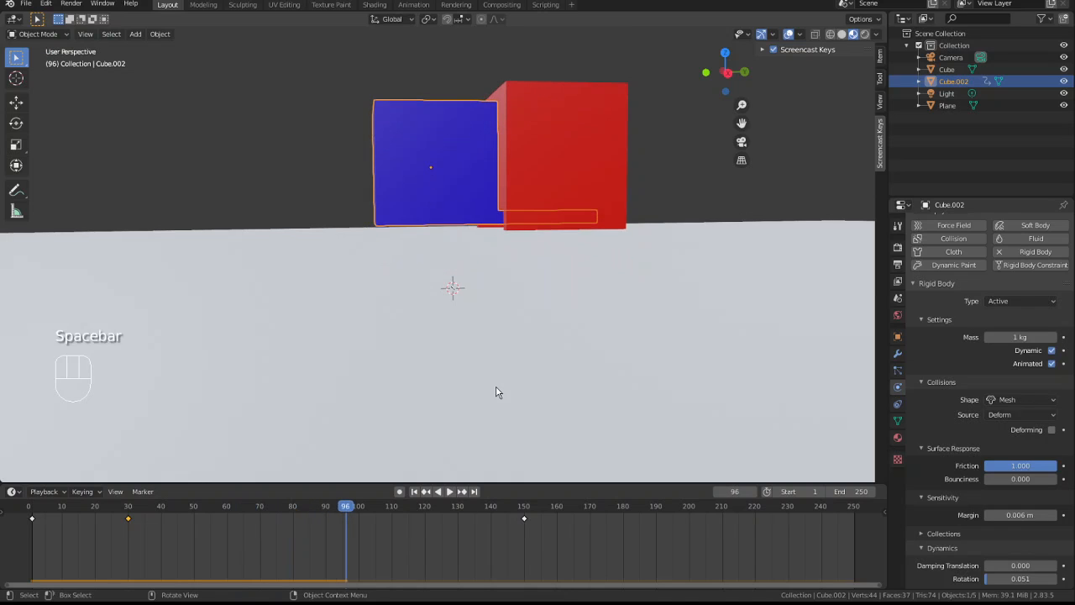
- Move the blue cube's last keyframe to frame 79, play the simulation twice to test the faster lift, and rewind to frame 1
{"action": "left_click", "coordinate": [524, 518]}
{"action": "key", "text": "g"}
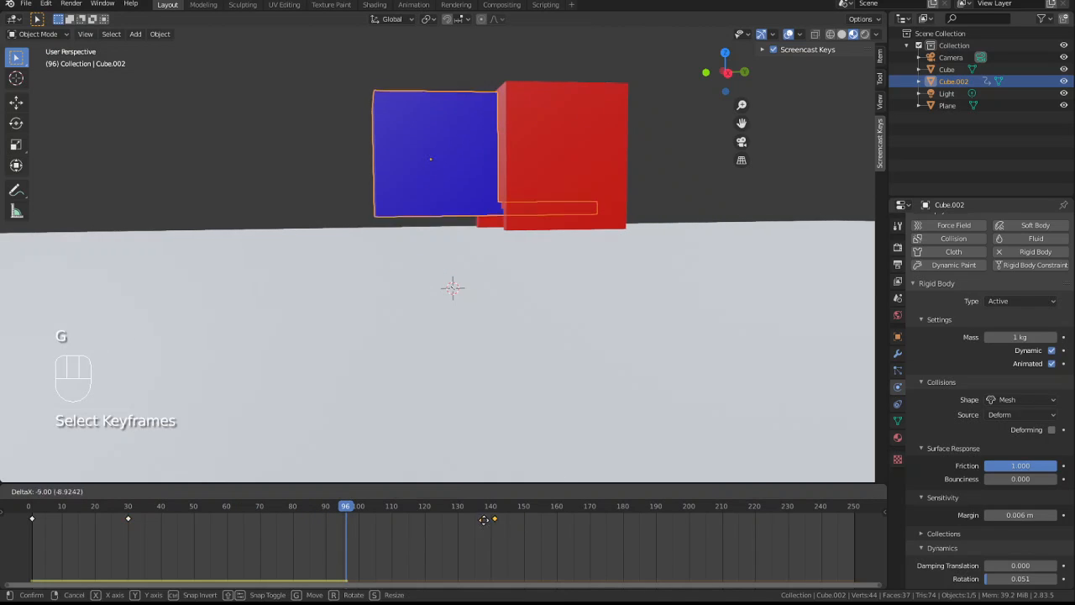
{"action": "left_click", "coordinate": [290, 524]}
{"action": "key", "text": "shift+Left"}
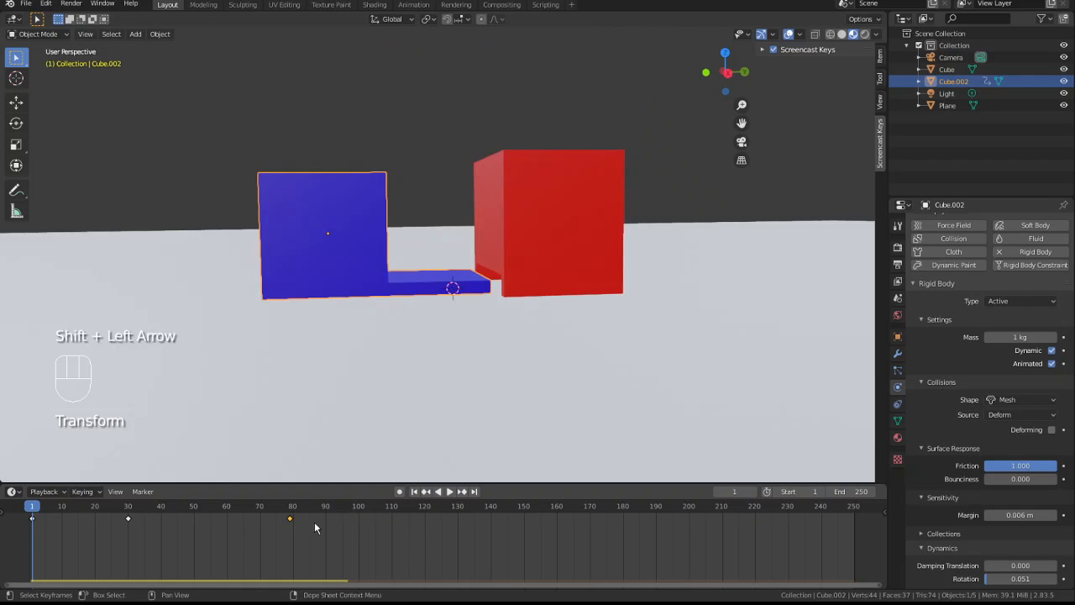
{"action": "key", "text": "space"}
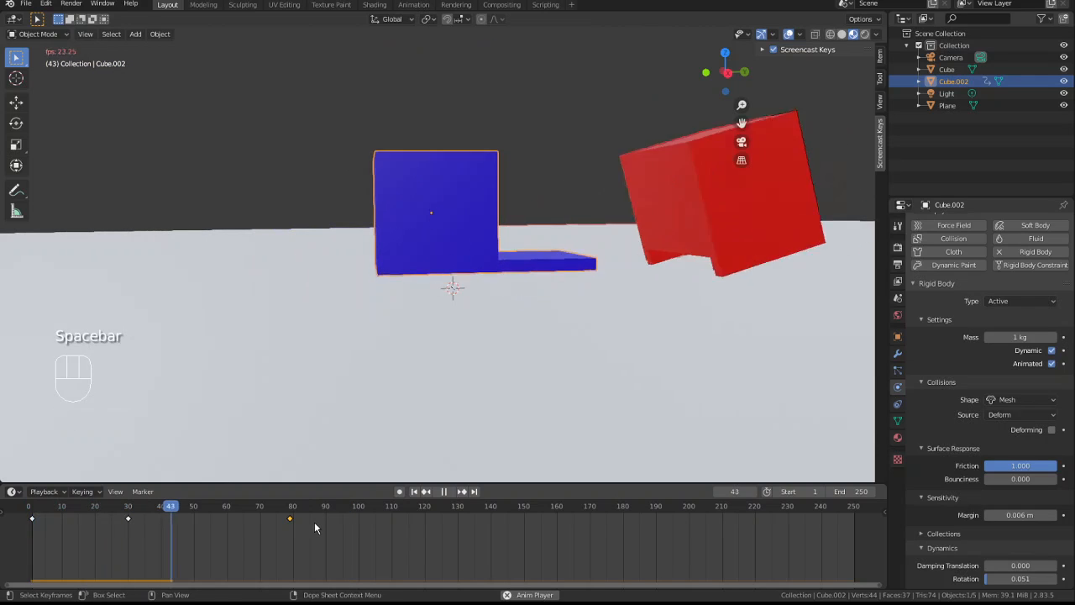
{"action": "key", "text": "space"}
{"action": "key", "text": "shift+Left"}
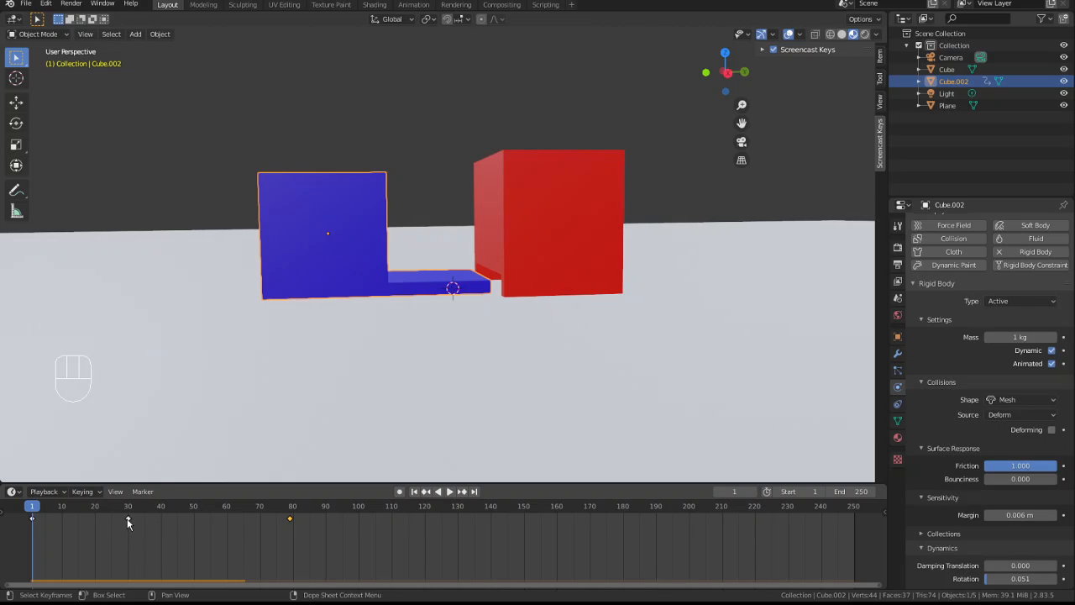
{"action": "key", "text": "space"}
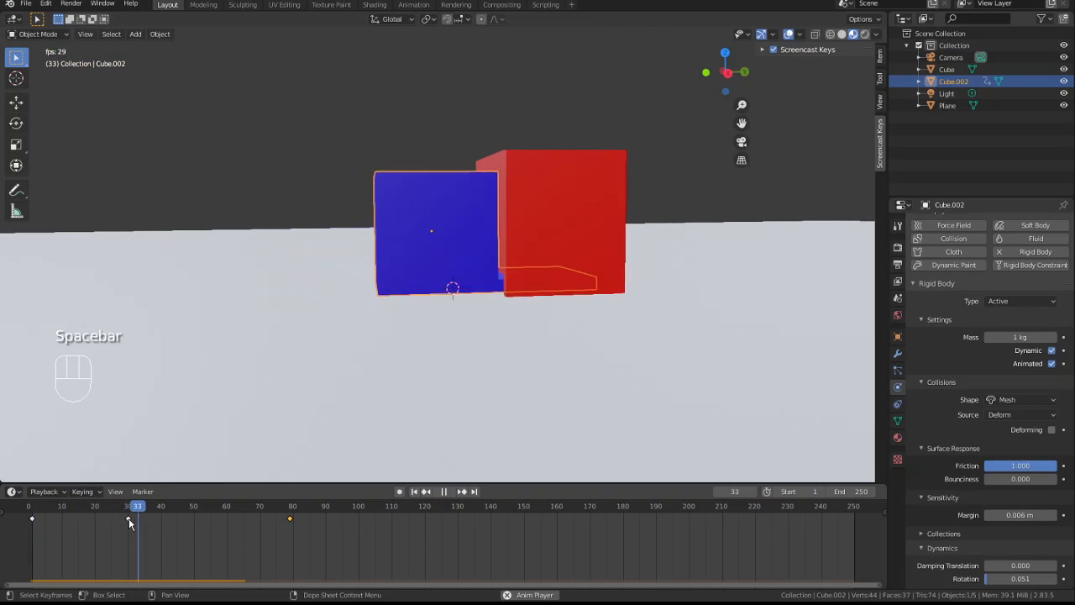
{"action": "key", "text": "space"}
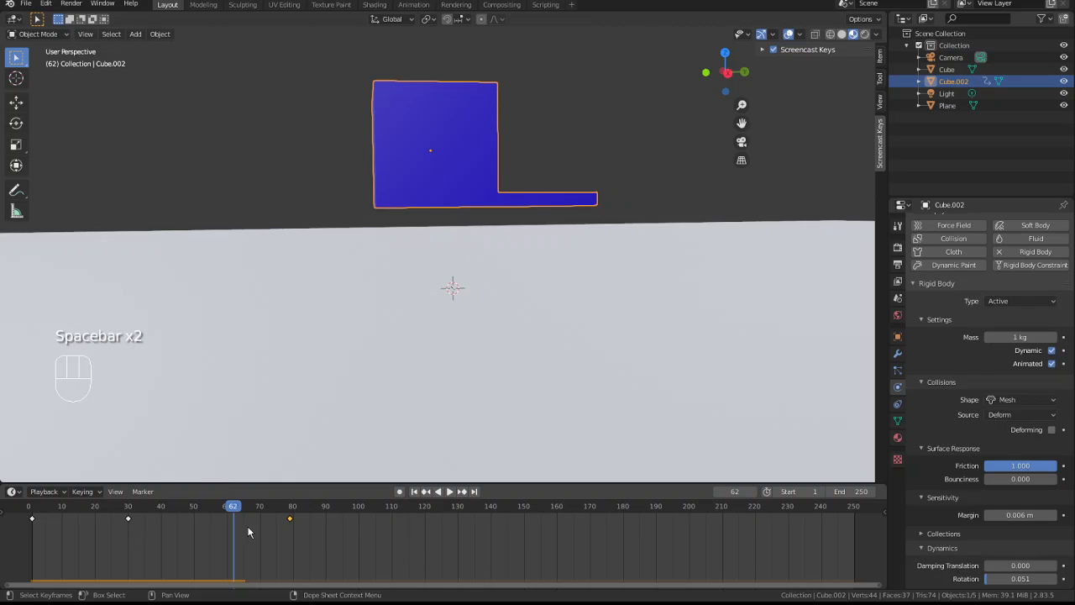
{"action": "key", "text": "shift+Left"}
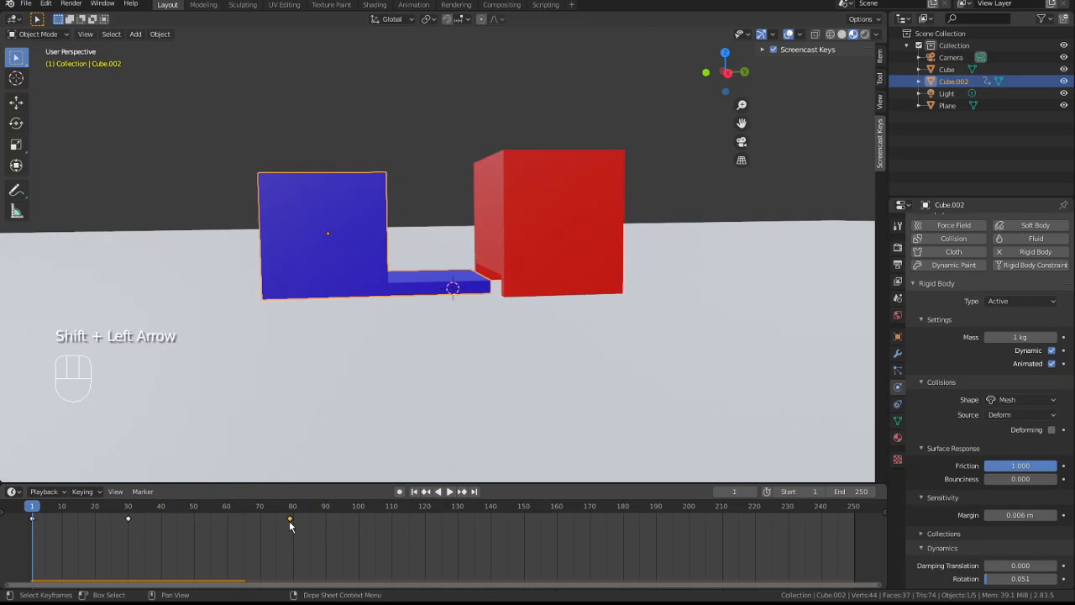
- Move the blue cube's last keyframe to frame 120 and play the simulation to frame 112 to test the slower lift
{"action": "key", "text": "g"}
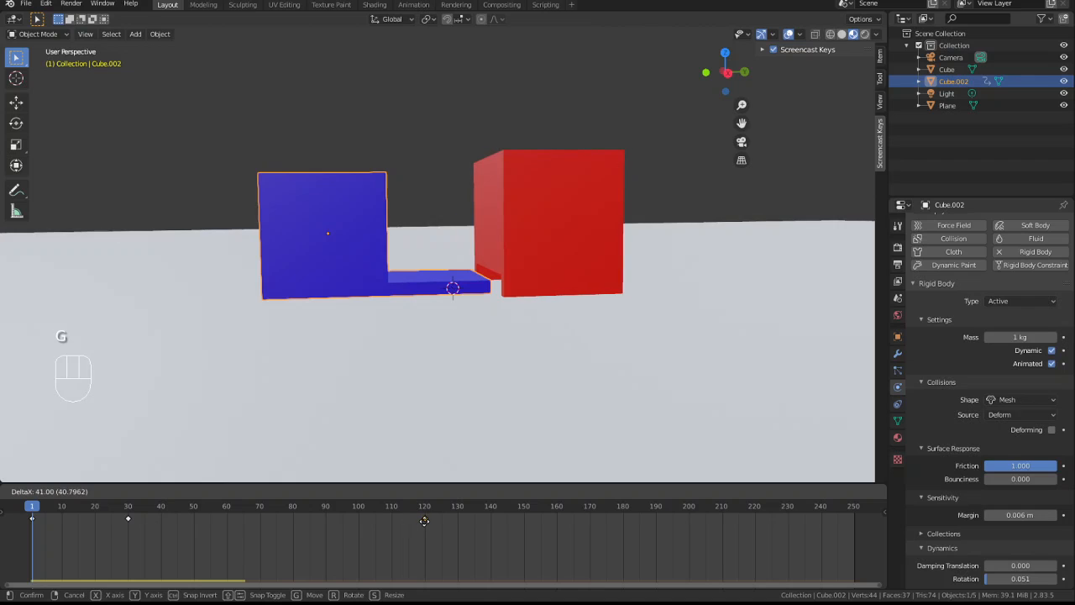
{"action": "left_click", "coordinate": [424, 521]}
{"action": "key", "text": "space"}
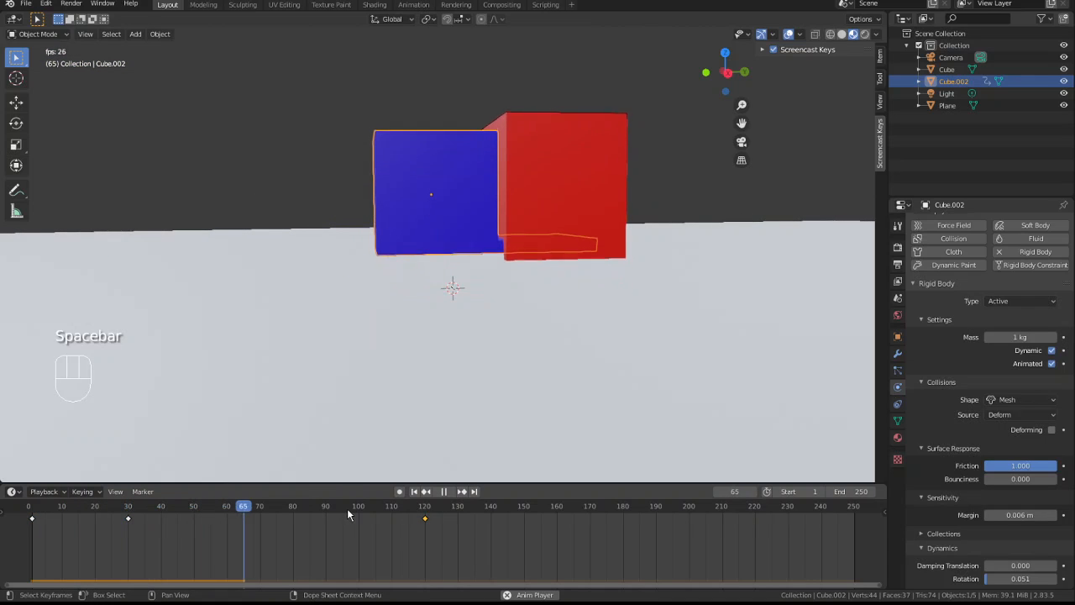
{"action": "key", "text": "space"}
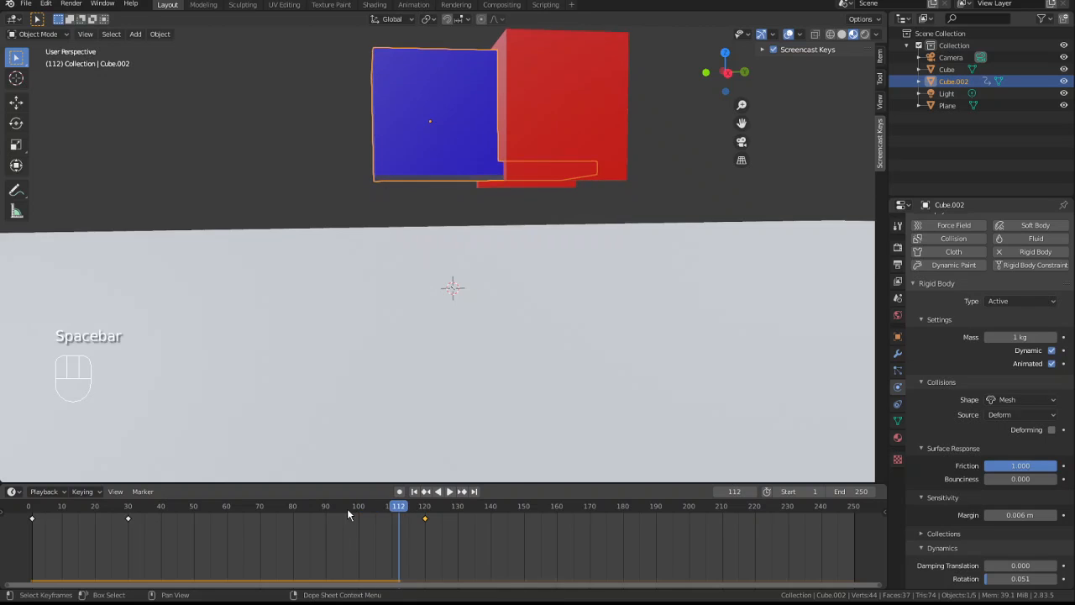
- Replay the simulation from frame 1 and examine the lift from a raised angle on the opposite side of the cubes
{"action": "middle_click_drag", "start_coordinate": [500, 274], "coordinate": [271, 331]}
{"action": "key", "text": "shift+Left"}
{"action": "key", "text": "space"}
{"action": "key", "text": "shift+Left"}
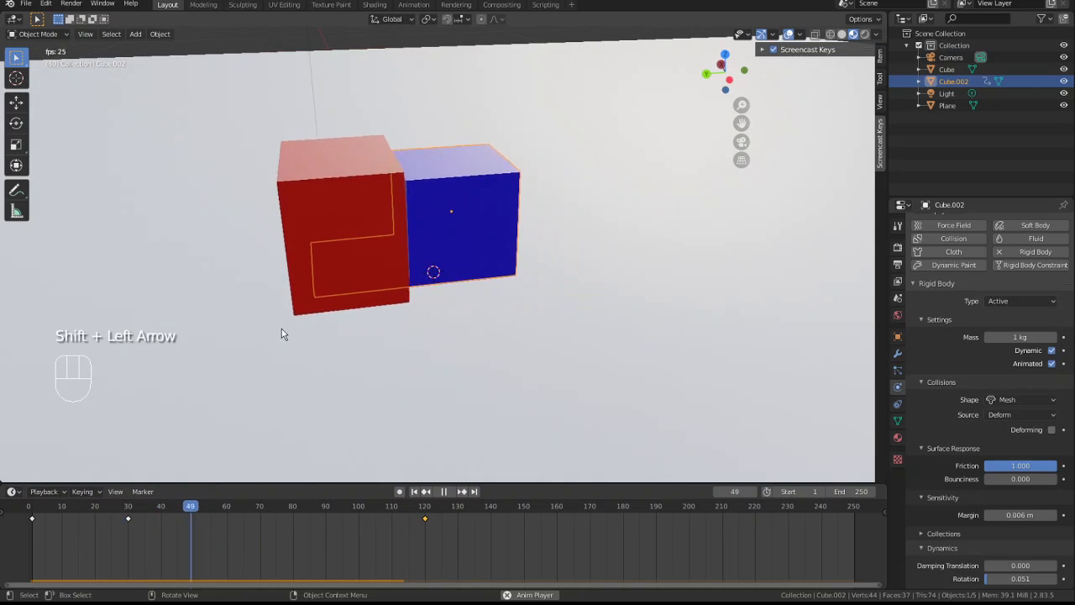
{"action": "key", "text": "ctrl+shift+a"}
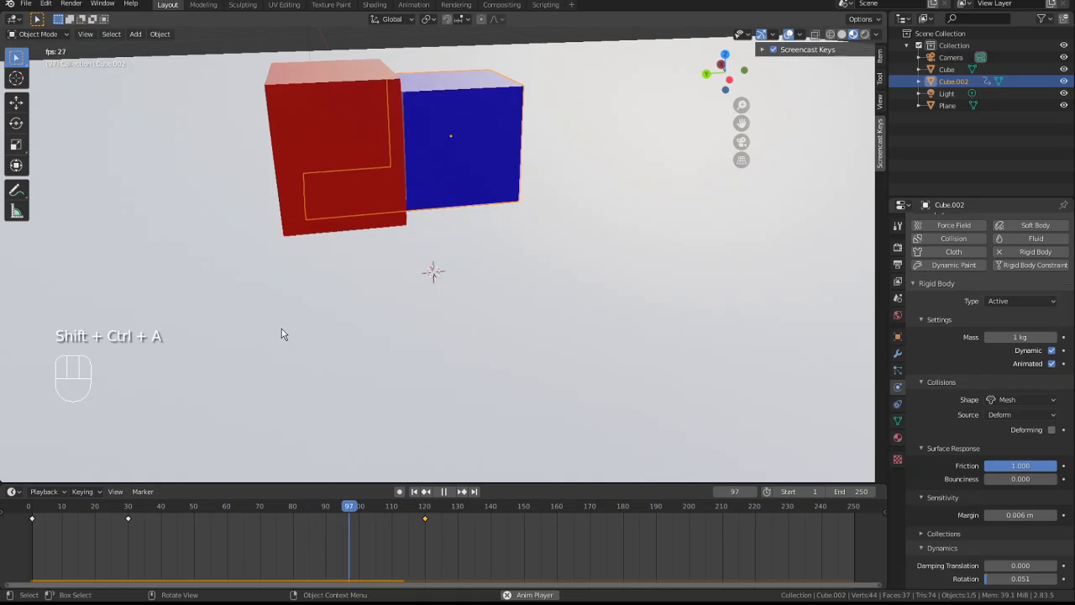
{"action": "key", "text": "shift+Left"}
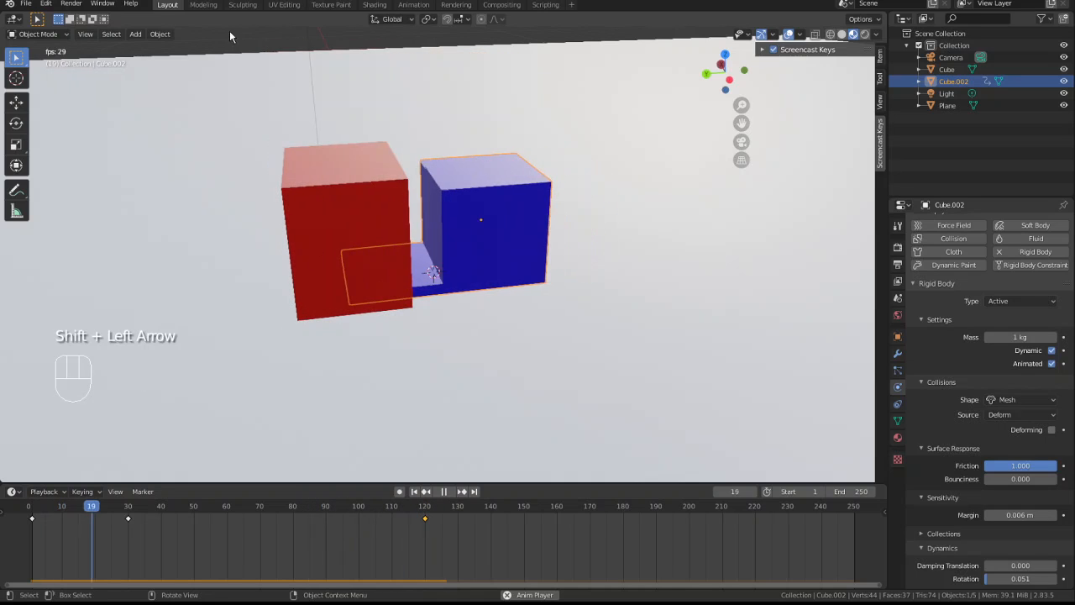
- Deselect the blue cube and replay the lift to frame 101, examining the ledge inside the red cube's underside opening from a low angle
{"action": "left_click", "coordinate": [273, 46]}
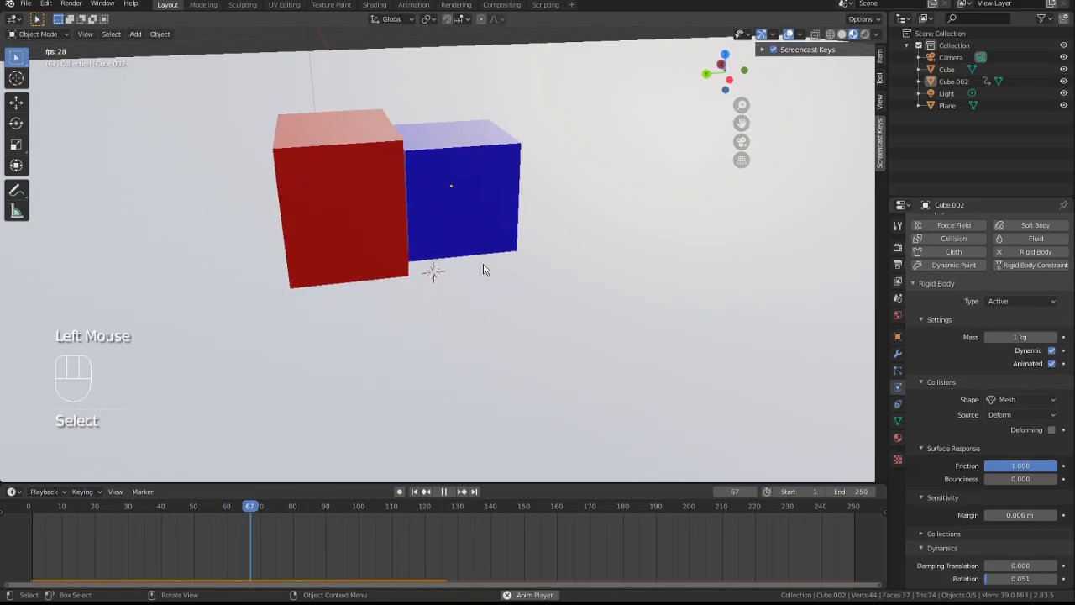
{"action": "middle_click_drag", "start_coordinate": [347, 290], "coordinate": [449, 266]}
{"action": "key", "text": "shift+Left"}
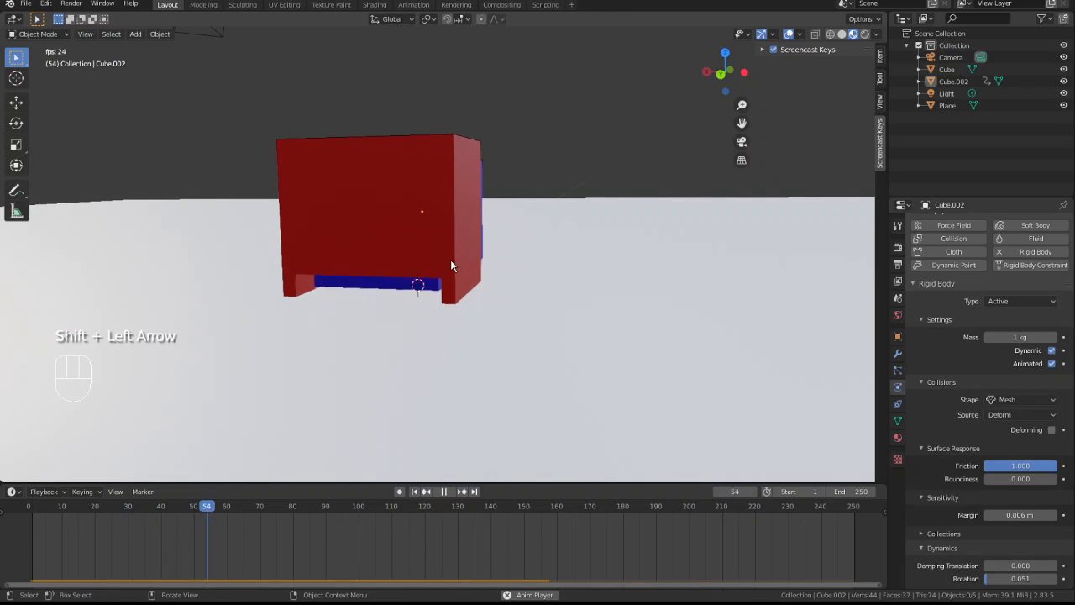
{"action": "key", "text": "space"}
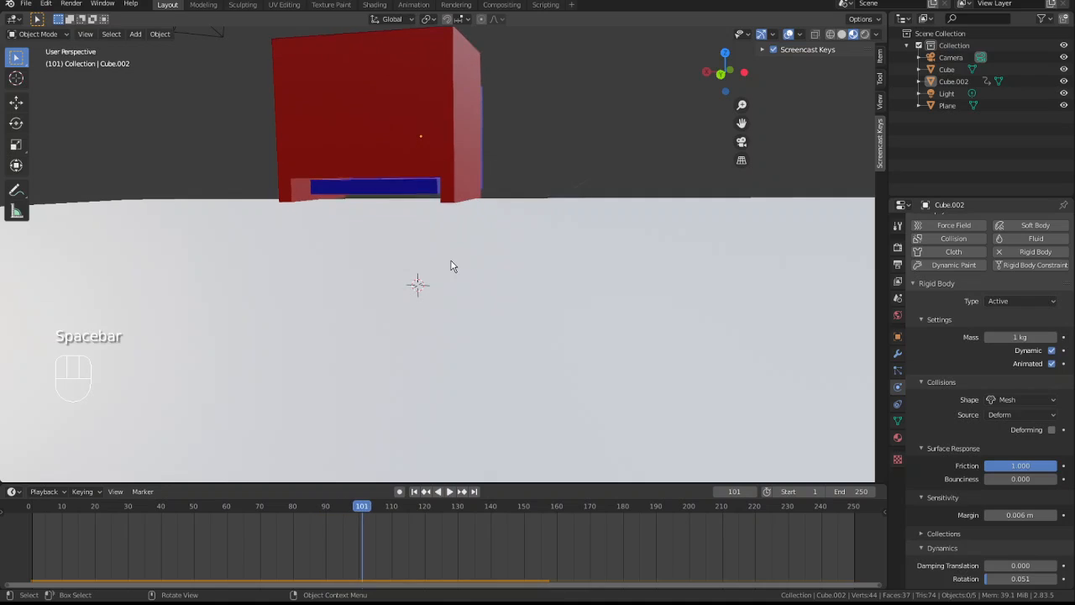